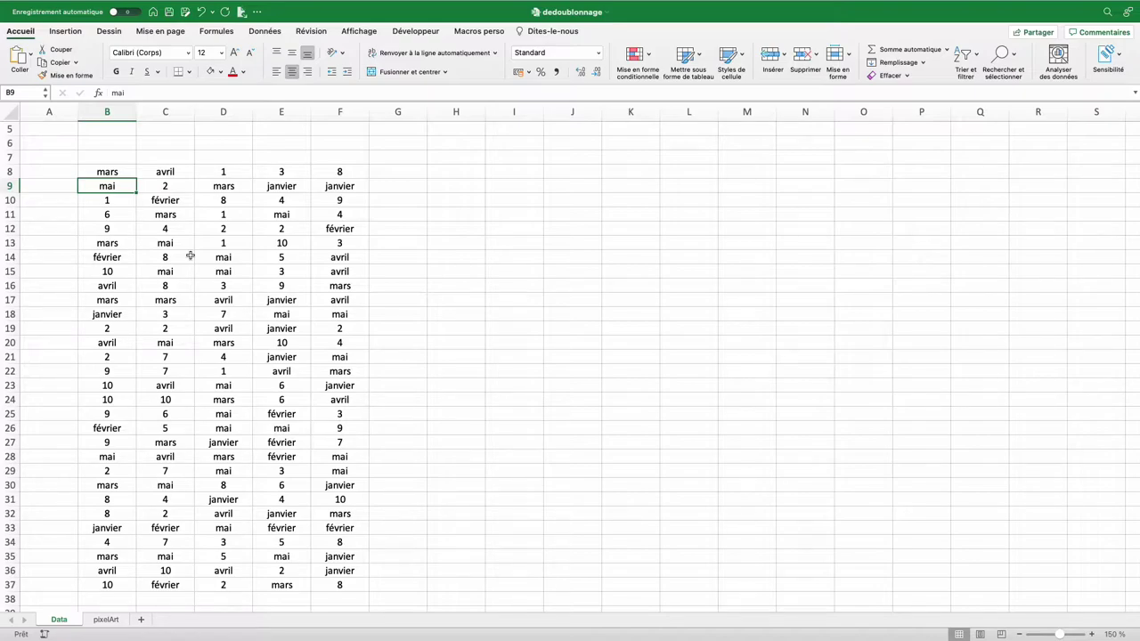
Select the B8:F37 block of months and numbers, then show the Macros perso commands
{"action": "left_click_drag", "start_coordinate": [107, 171], "coordinate": [107, 529]}
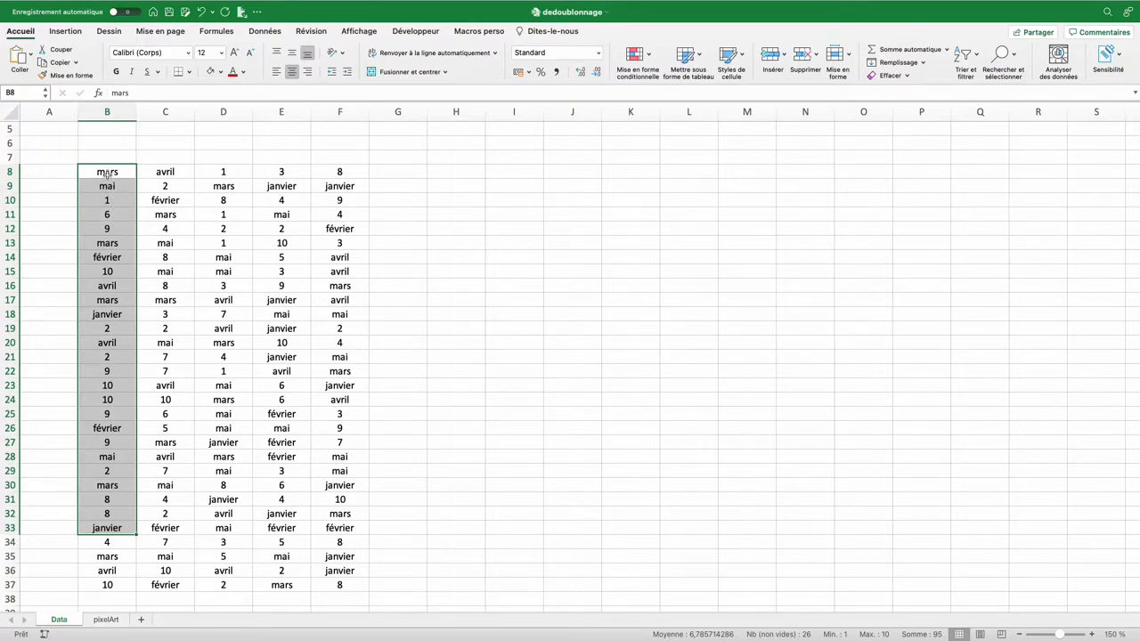
{"action": "left_click_drag", "start_coordinate": [107, 172], "coordinate": [330, 581]}
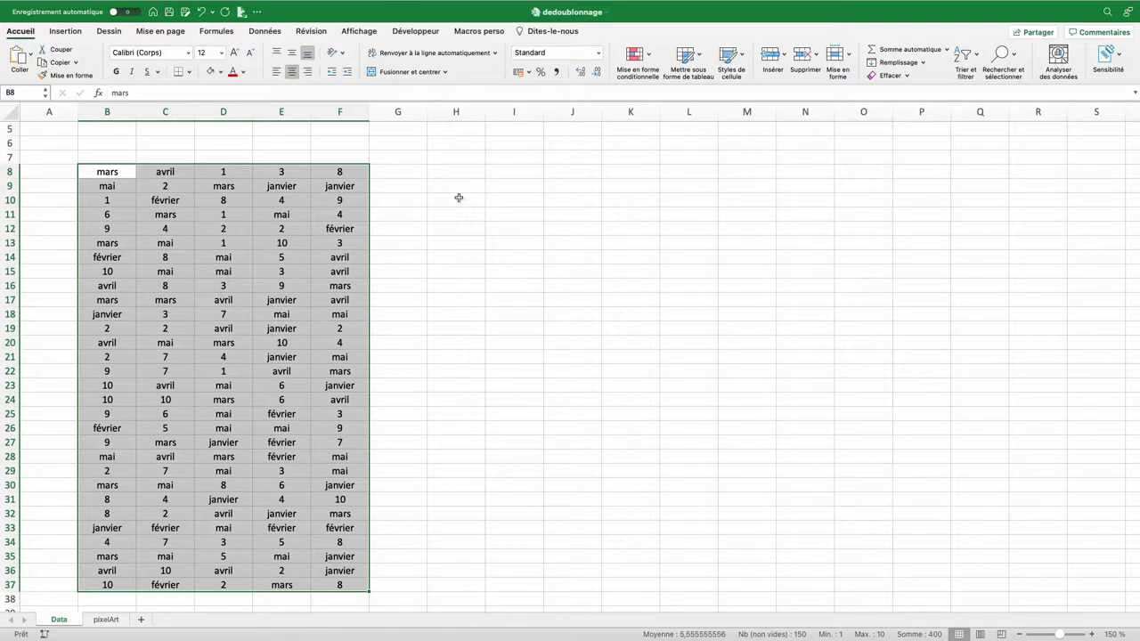
{"action": "left_click", "coordinate": [305, 238]}
{"action": "left_click", "coordinate": [479, 32]}
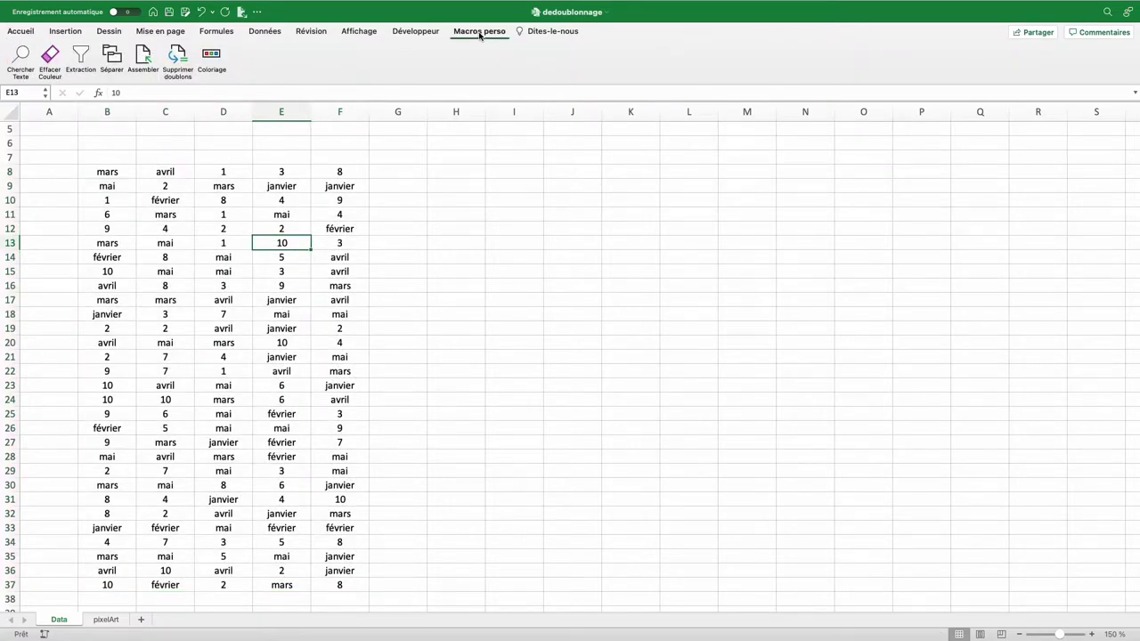
Run Supprimer doublons on $B$8:$F$37, copying the unique values to $H$8
{"action": "left_click", "coordinate": [174, 62]}
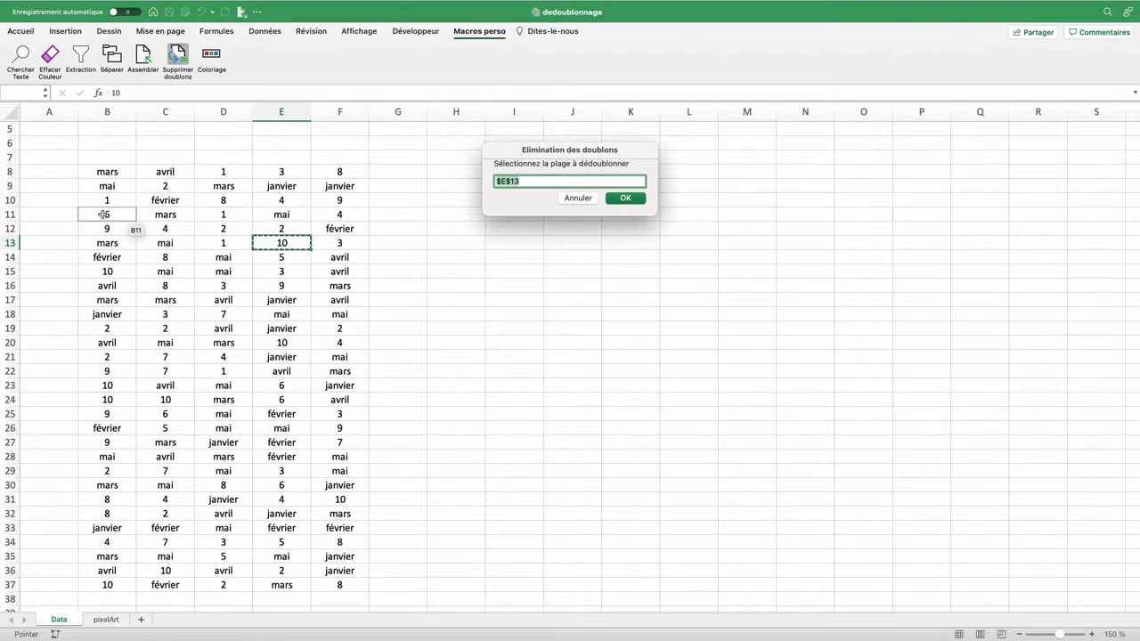
{"action": "left_click_drag", "start_coordinate": [100, 172], "coordinate": [340, 585]}
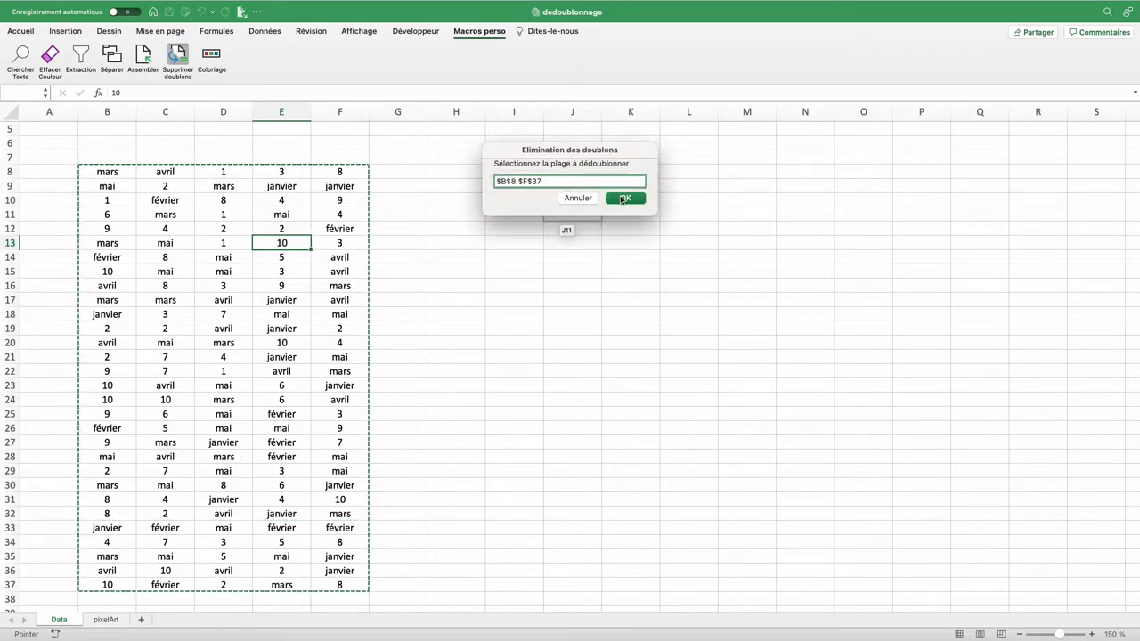
{"action": "key", "text": "Return"}
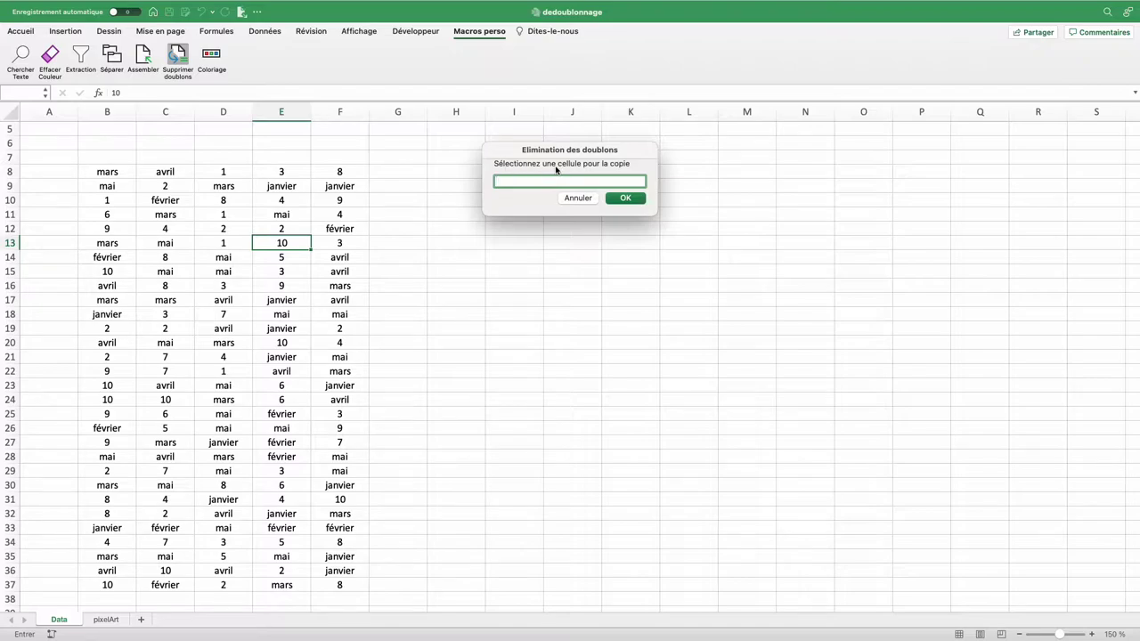
{"action": "left_click", "coordinate": [455, 172]}
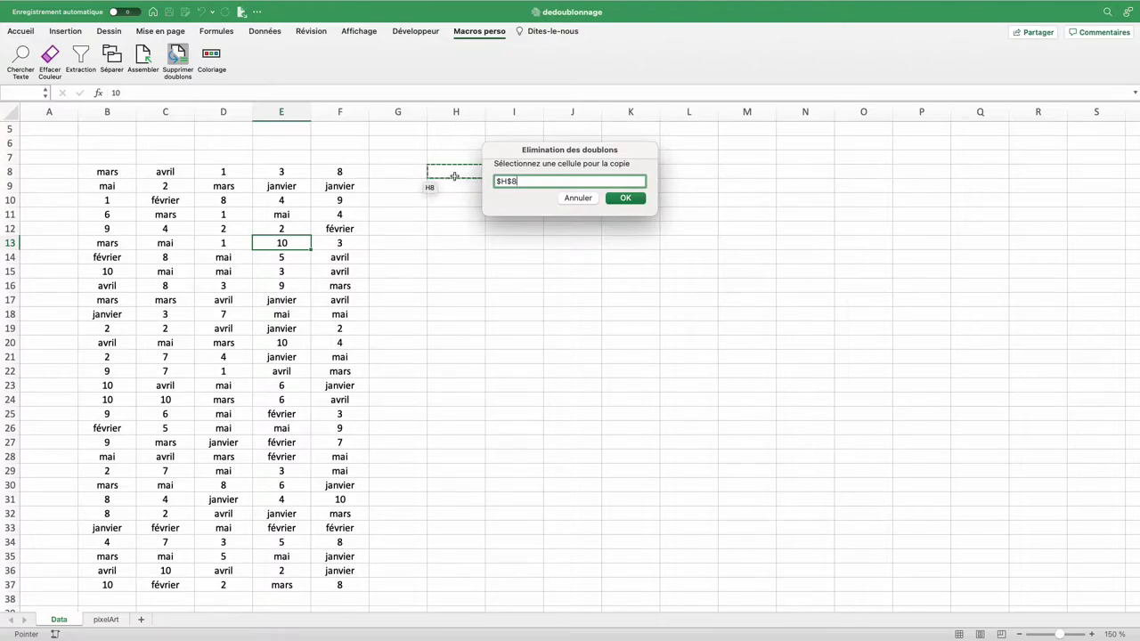
{"action": "left_click", "coordinate": [627, 198]}
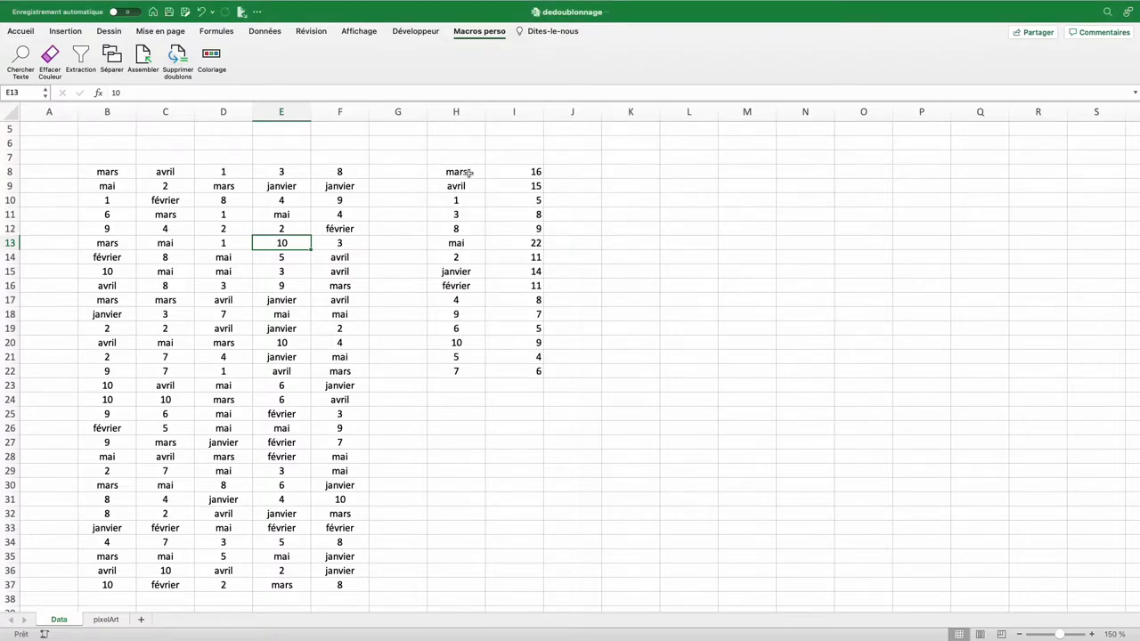
Select the unique values in H8:H22 and their occurrence counts in column I
{"action": "left_click_drag", "start_coordinate": [470, 172], "coordinate": [459, 370]}
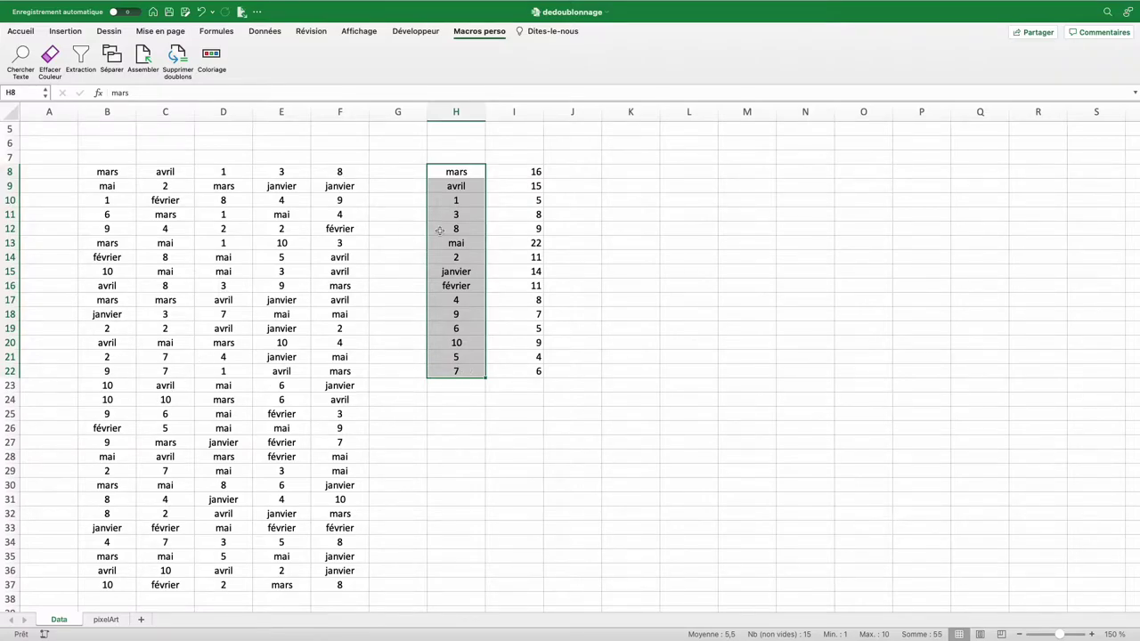
{"action": "left_click_drag", "start_coordinate": [528, 172], "coordinate": [519, 372]}
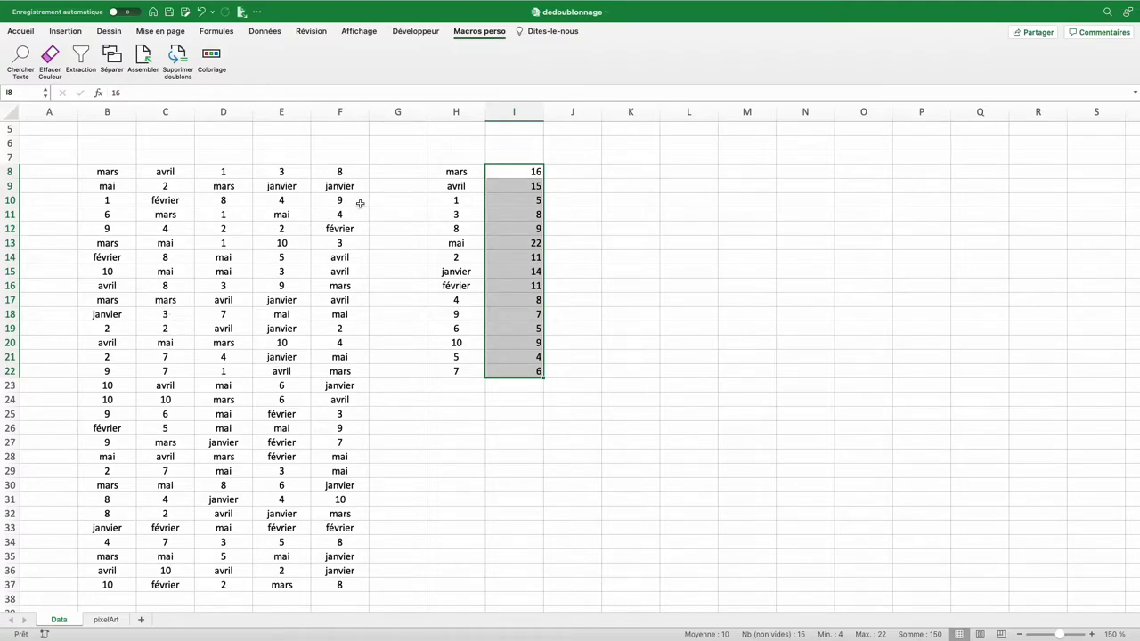
{"action": "left_click_drag", "start_coordinate": [454, 172], "coordinate": [456, 372]}
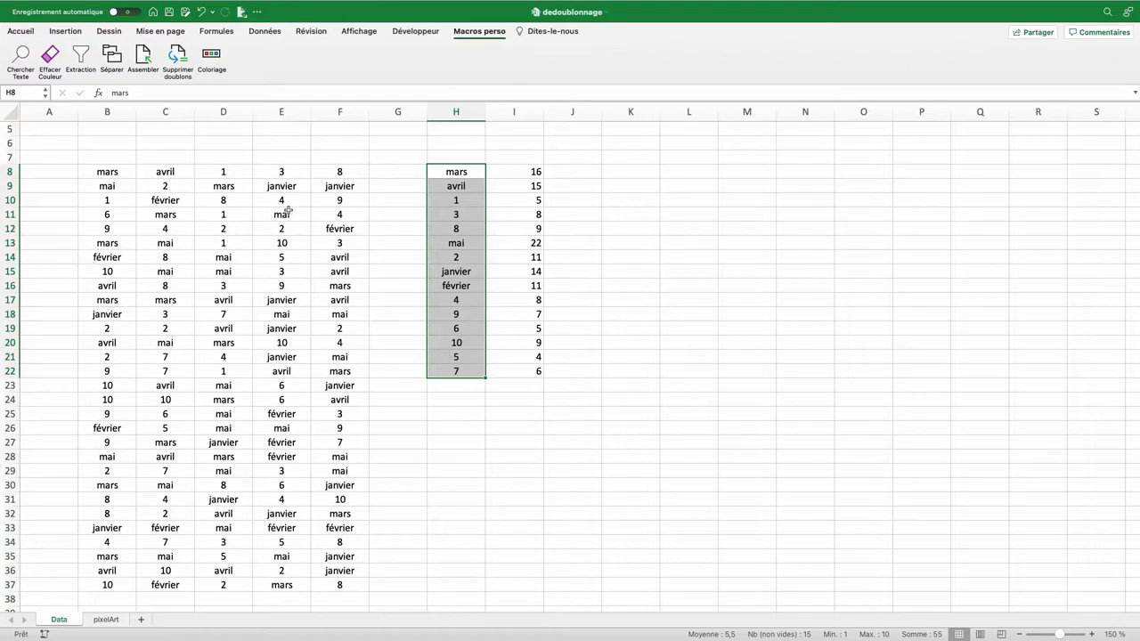
Fill H8 (mars) gold, H13 (mai) green and H17 (4) blue
{"action": "left_click", "coordinate": [21, 31]}
{"action": "left_click", "coordinate": [440, 168]}
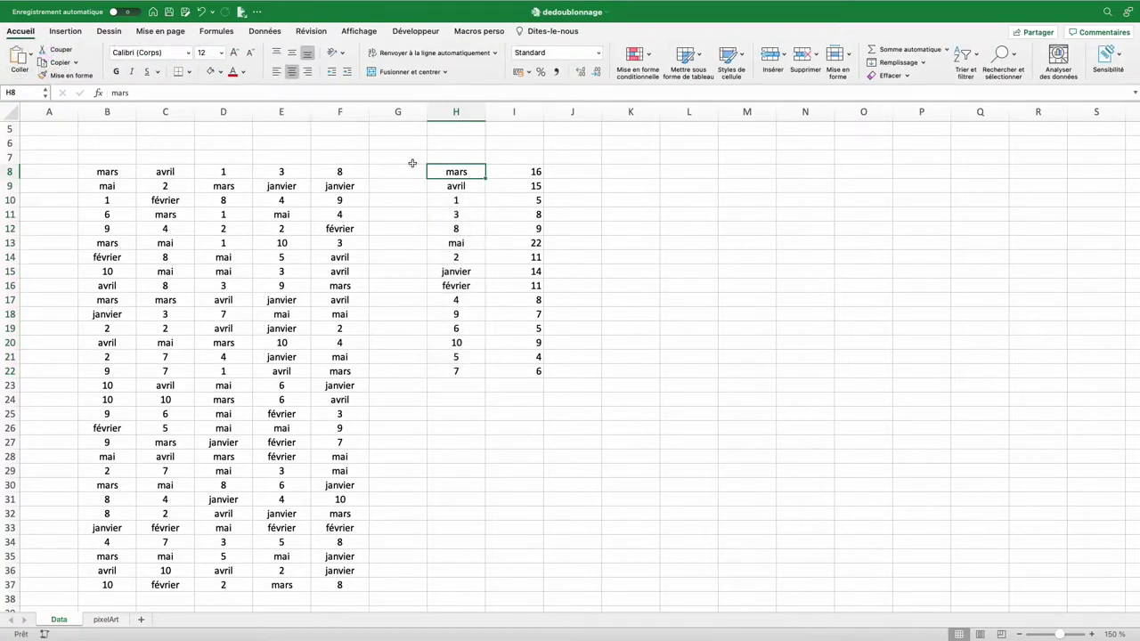
{"action": "left_click", "coordinate": [219, 73]}
{"action": "left_click", "coordinate": [291, 126]}
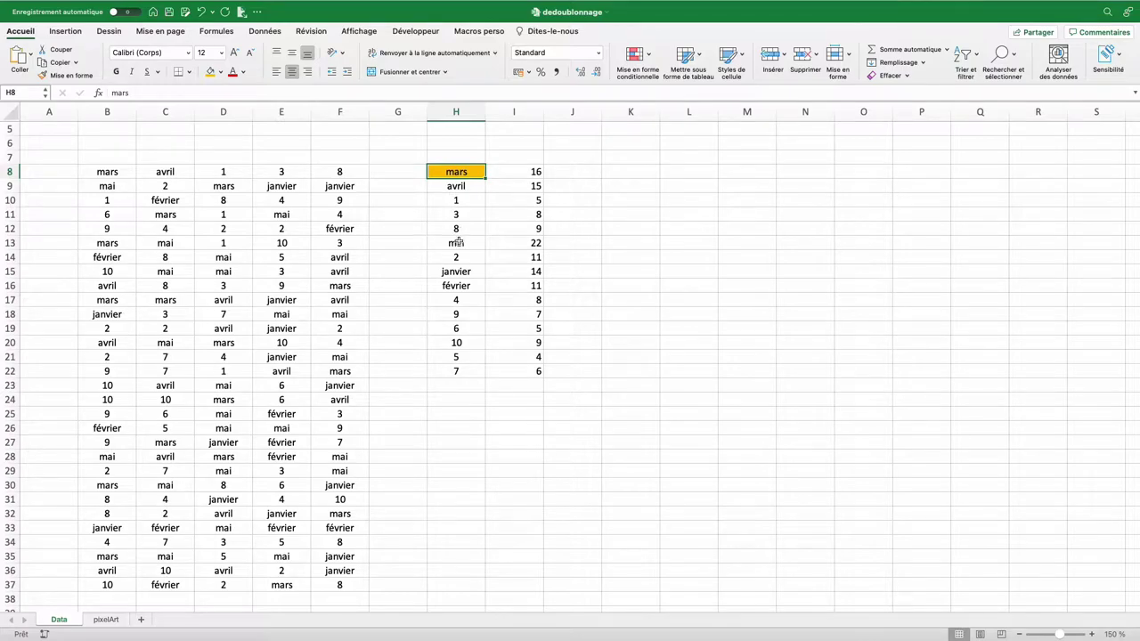
{"action": "left_click", "coordinate": [458, 242]}
{"action": "left_click", "coordinate": [221, 72]}
{"action": "left_click", "coordinate": [315, 126]}
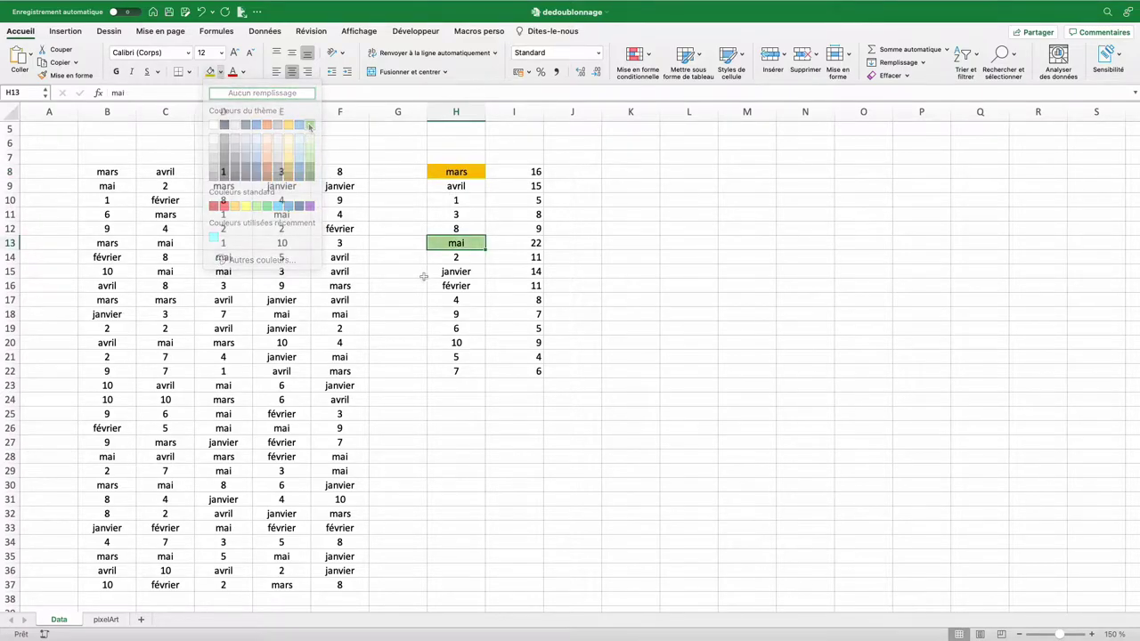
{"action": "left_click", "coordinate": [454, 302]}
{"action": "left_click", "coordinate": [221, 75]}
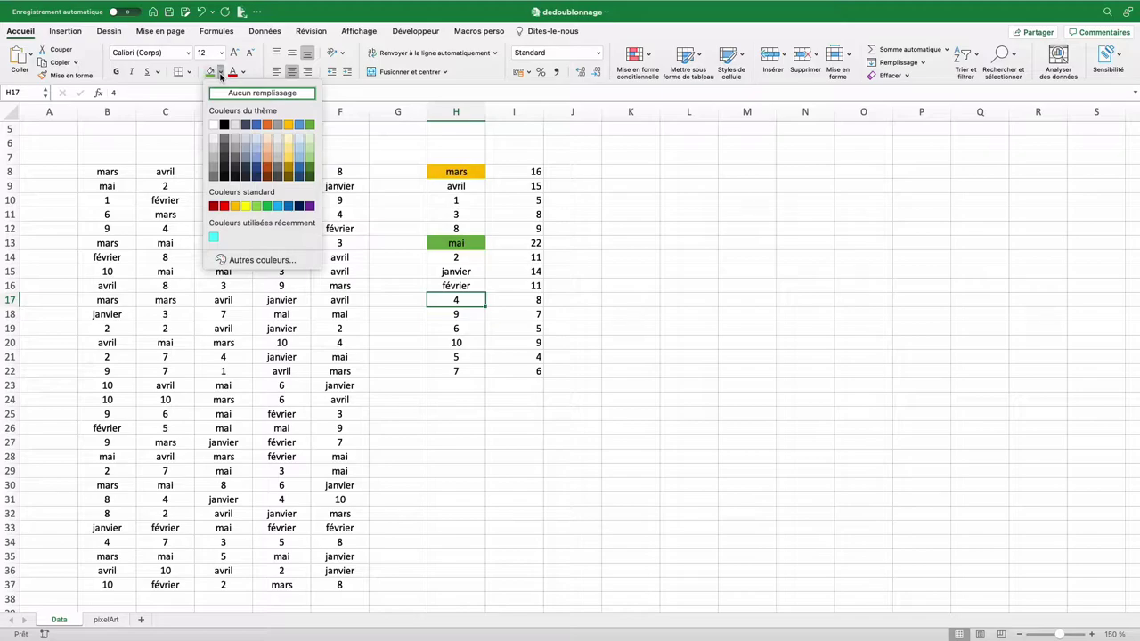
{"action": "left_click", "coordinate": [299, 125]}
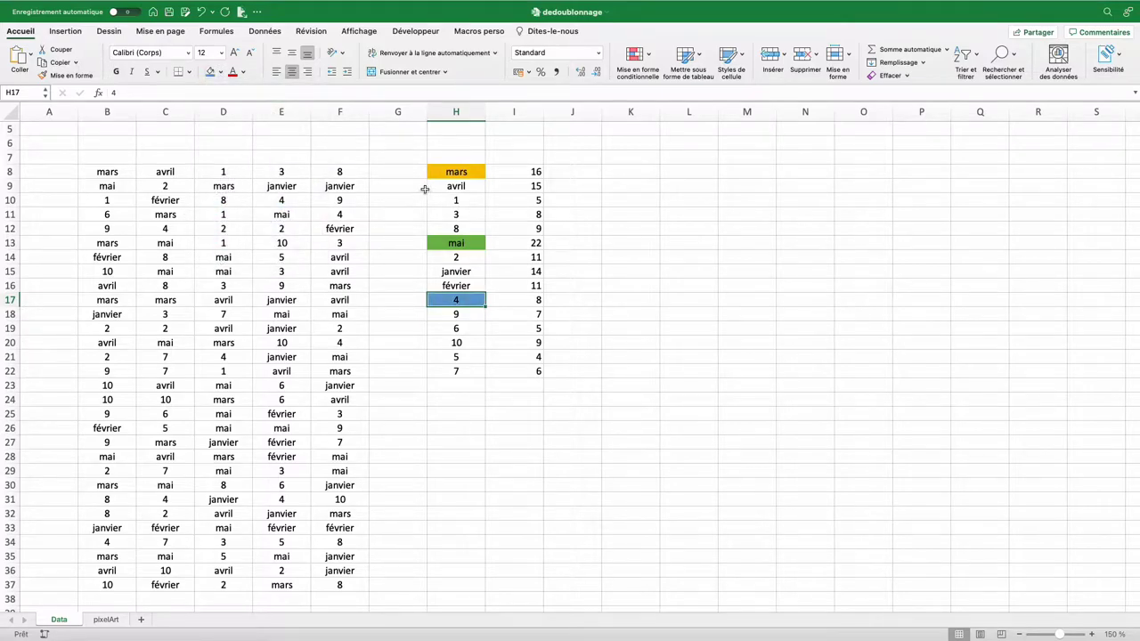
Select H8:H22 and return to the Macros perso commands
{"action": "left_click_drag", "start_coordinate": [456, 173], "coordinate": [449, 369]}
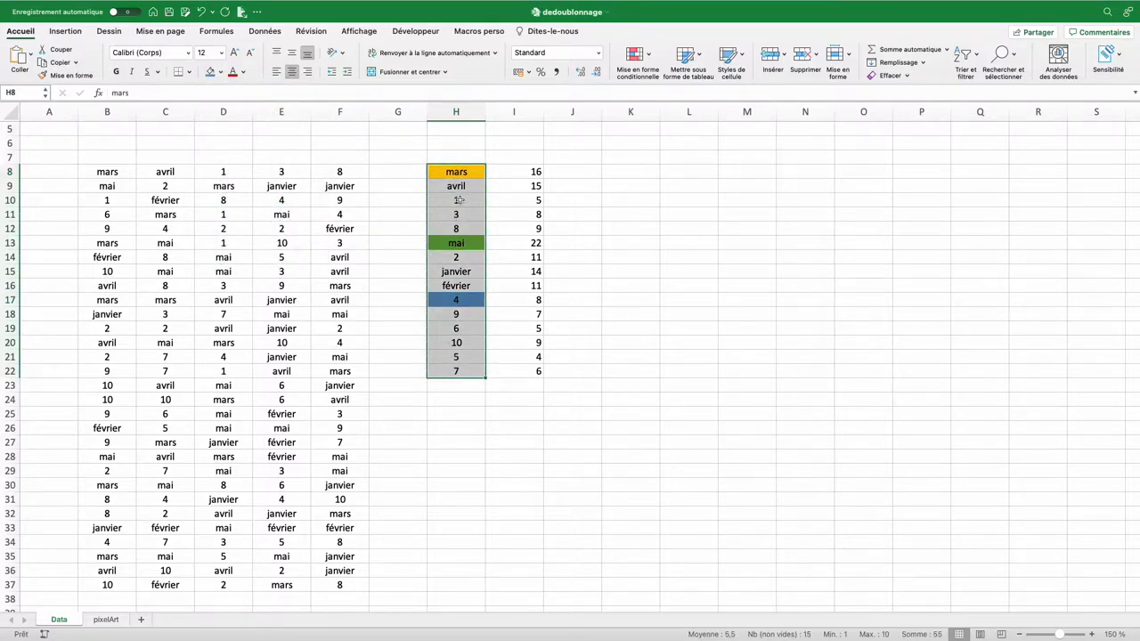
{"action": "left_click", "coordinate": [456, 257]}
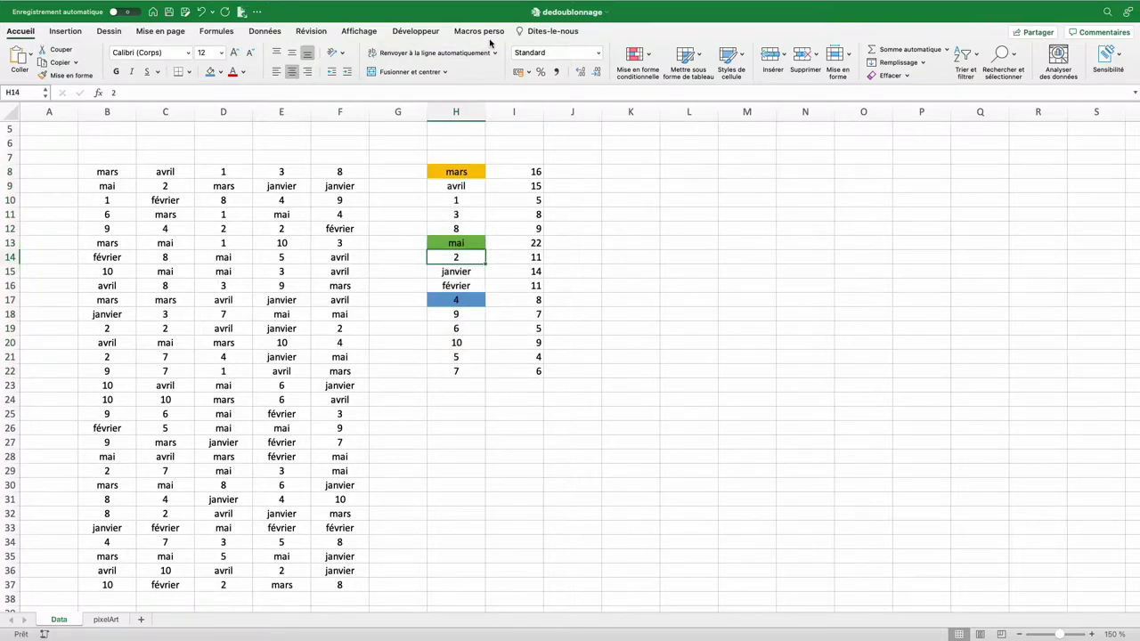
{"action": "left_click", "coordinate": [487, 31]}
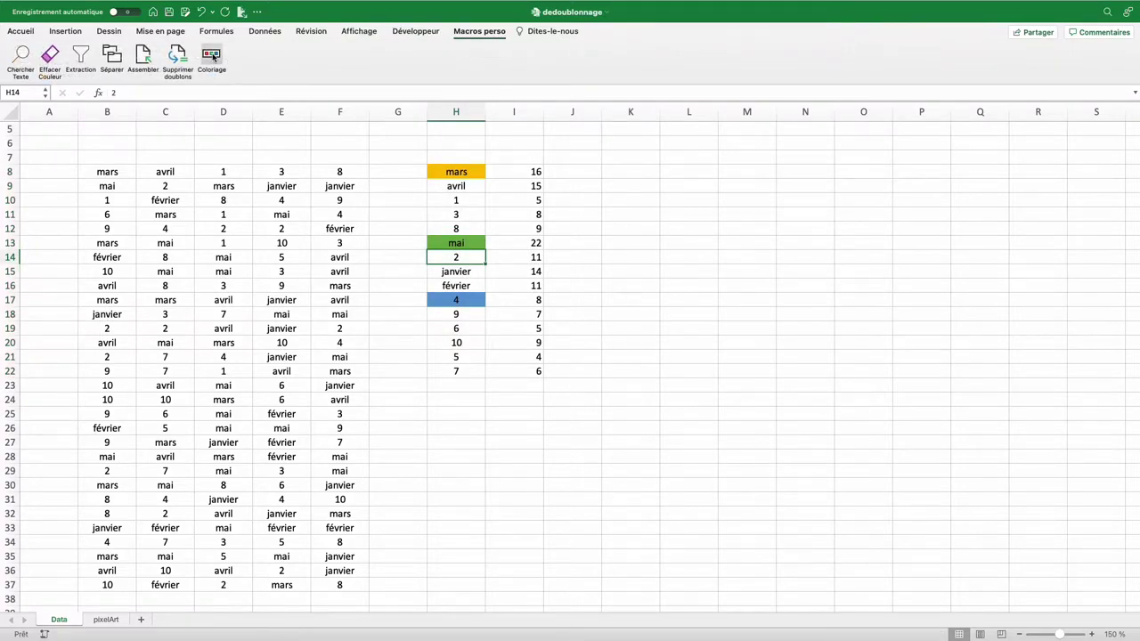
Run Coloriage with H8:H22 as reference colours on B8:F37, then show the pixelArt sheet
{"action": "left_click", "coordinate": [212, 55]}
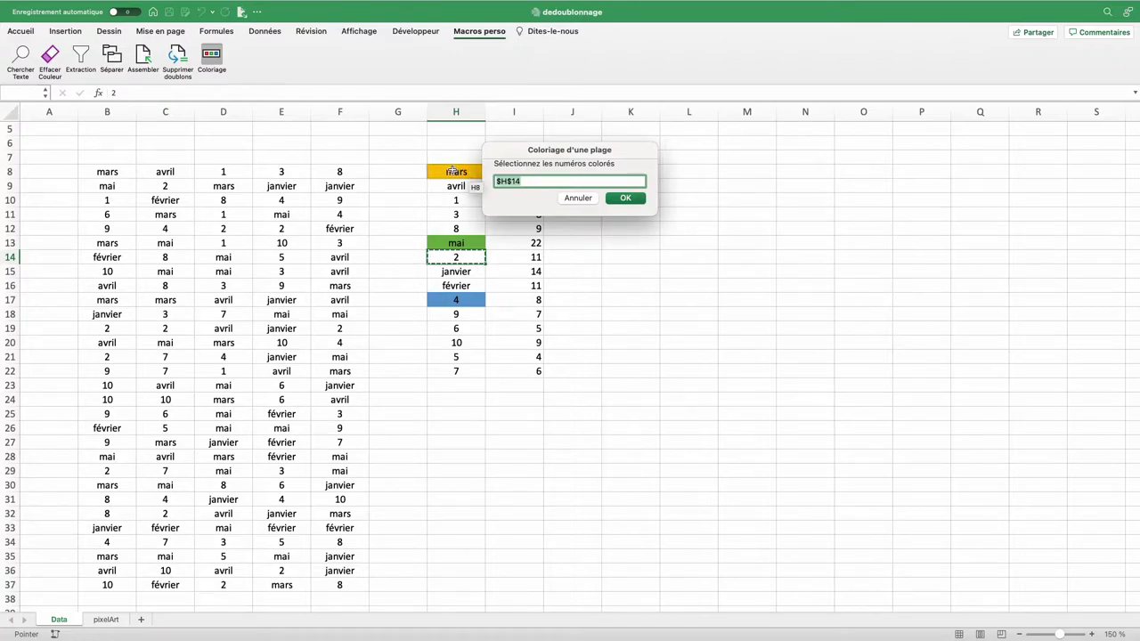
{"action": "left_click_drag", "start_coordinate": [456, 171], "coordinate": [455, 372]}
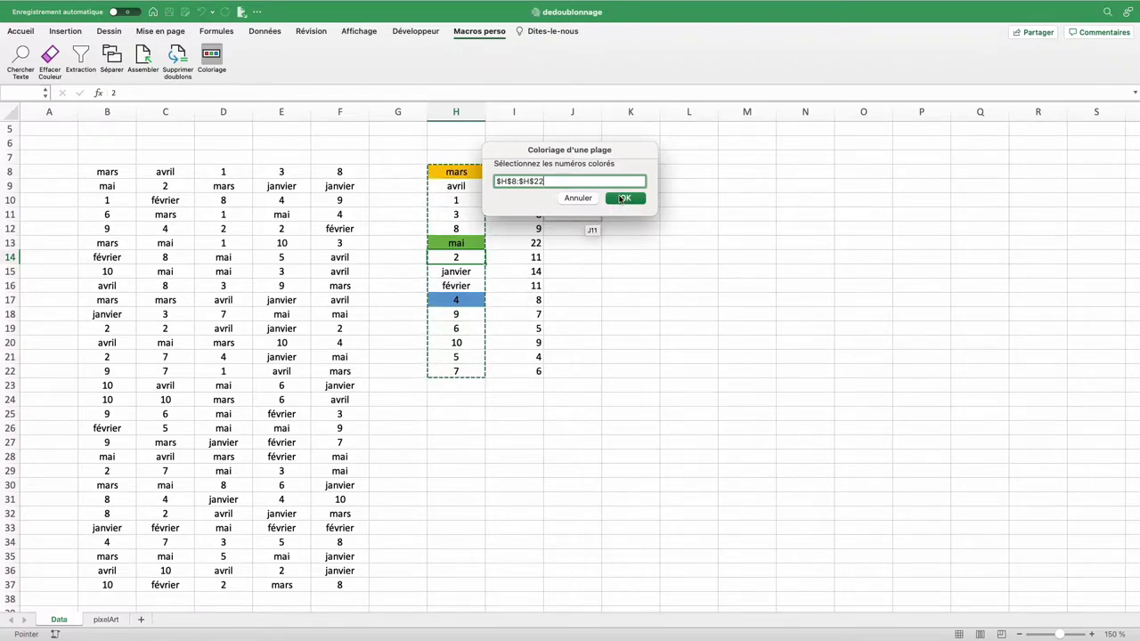
{"action": "left_click", "coordinate": [625, 198]}
{"action": "mouse_move", "coordinate": [107, 171]}
{"action": "left_mouse_down"}
{"action": "mouse_move", "coordinate": [335, 446]}
{"action": "mouse_move", "coordinate": [339, 585]}
{"action": "left_mouse_up"}
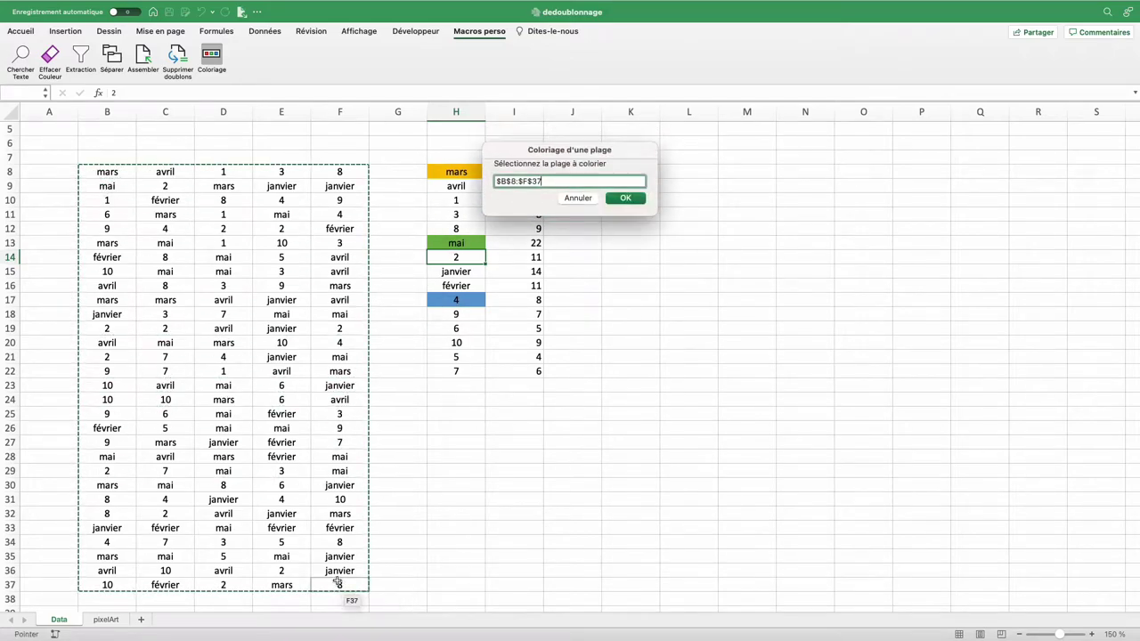
{"action": "left_click", "coordinate": [621, 198]}
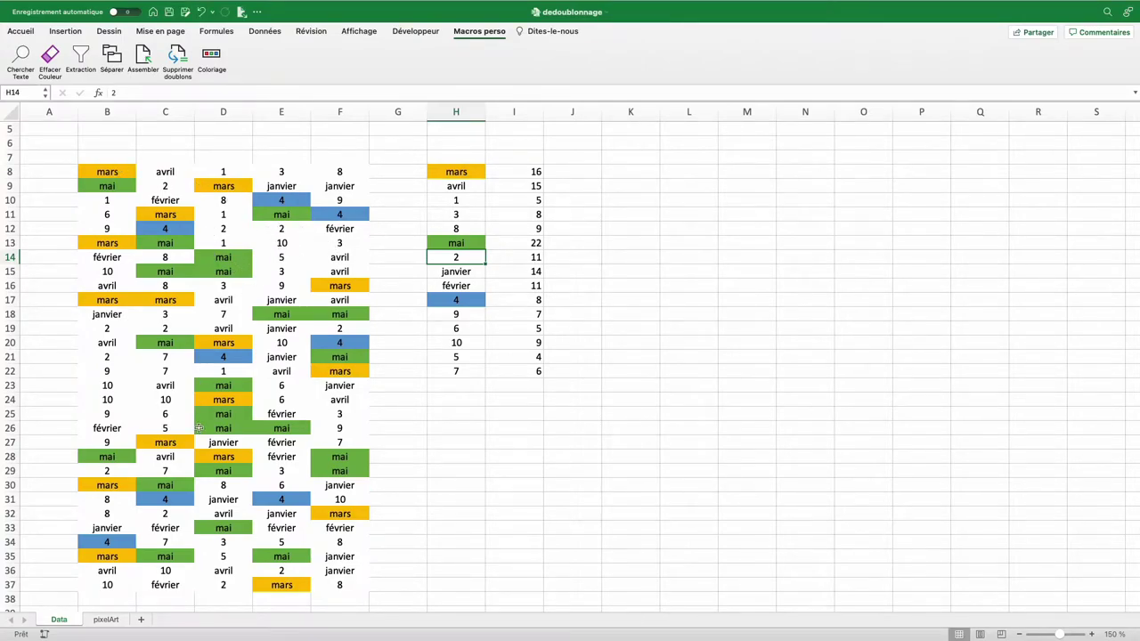
{"action": "left_click", "coordinate": [109, 619]}
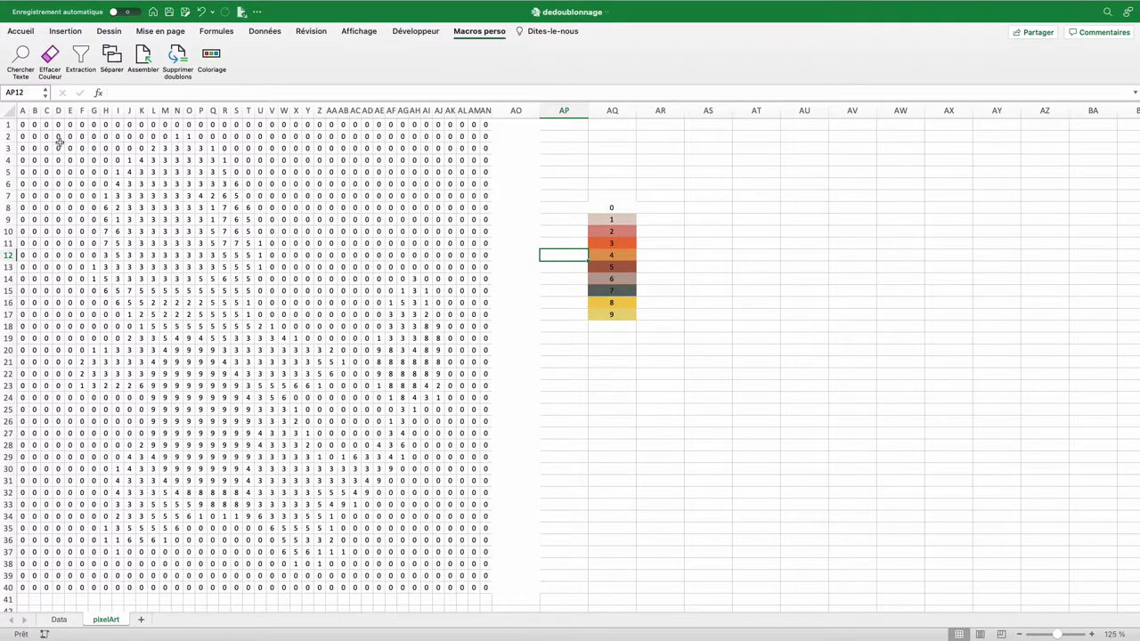
Select the number grid and the AQ8:AQ17 colour legend to inspect them
{"action": "left_click_drag", "start_coordinate": [59, 140], "coordinate": [367, 421]}
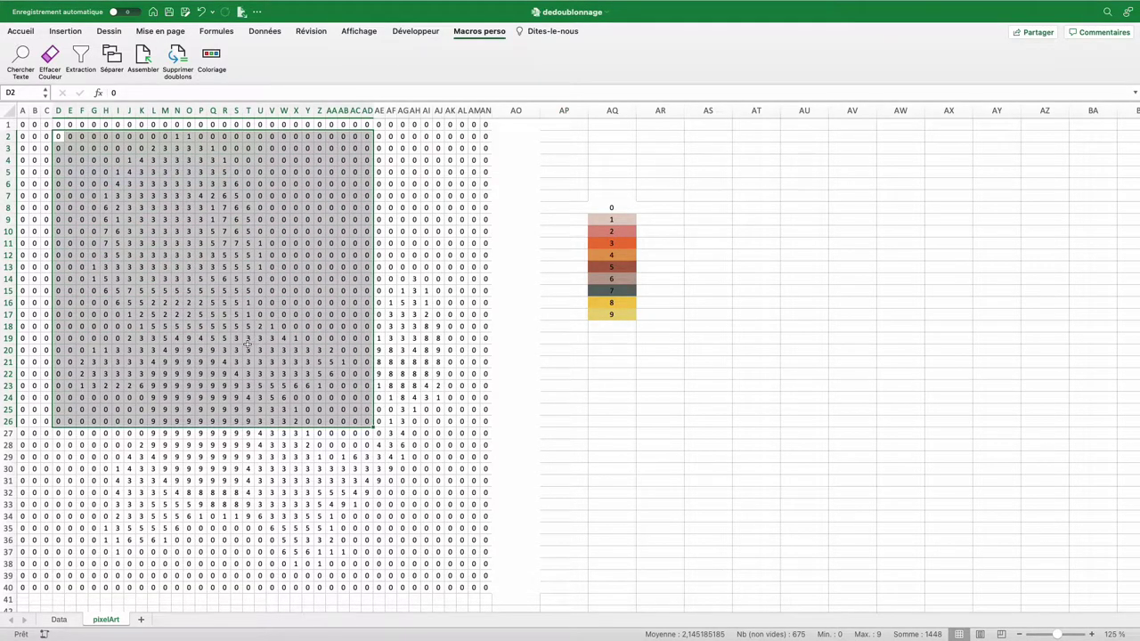
{"action": "left_click", "coordinate": [247, 340]}
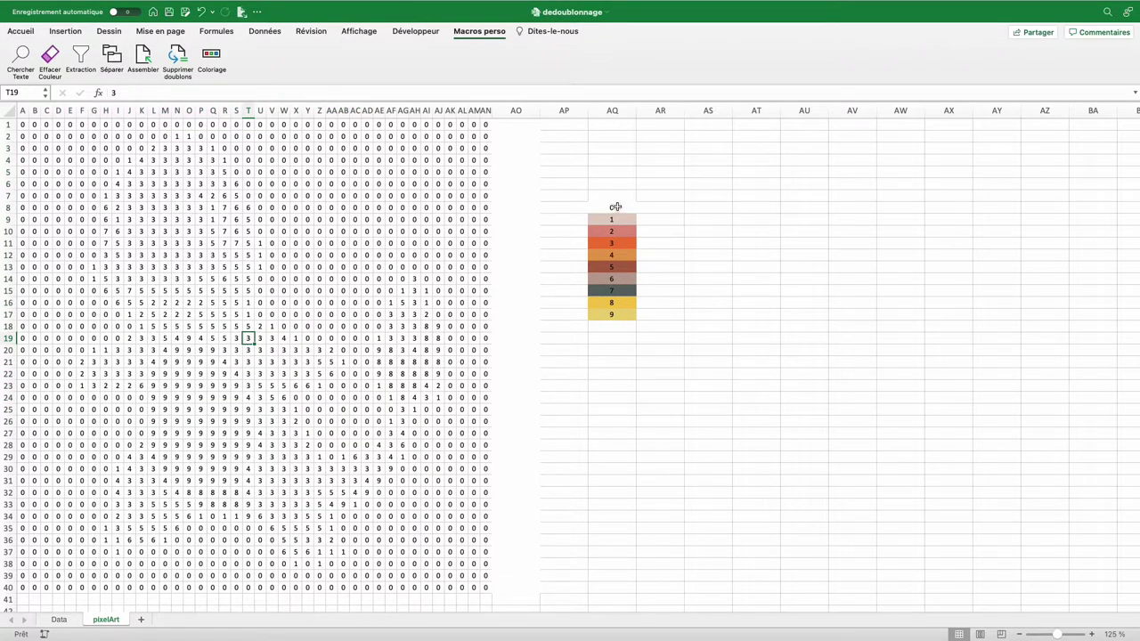
{"action": "left_click_drag", "start_coordinate": [616, 207], "coordinate": [612, 315]}
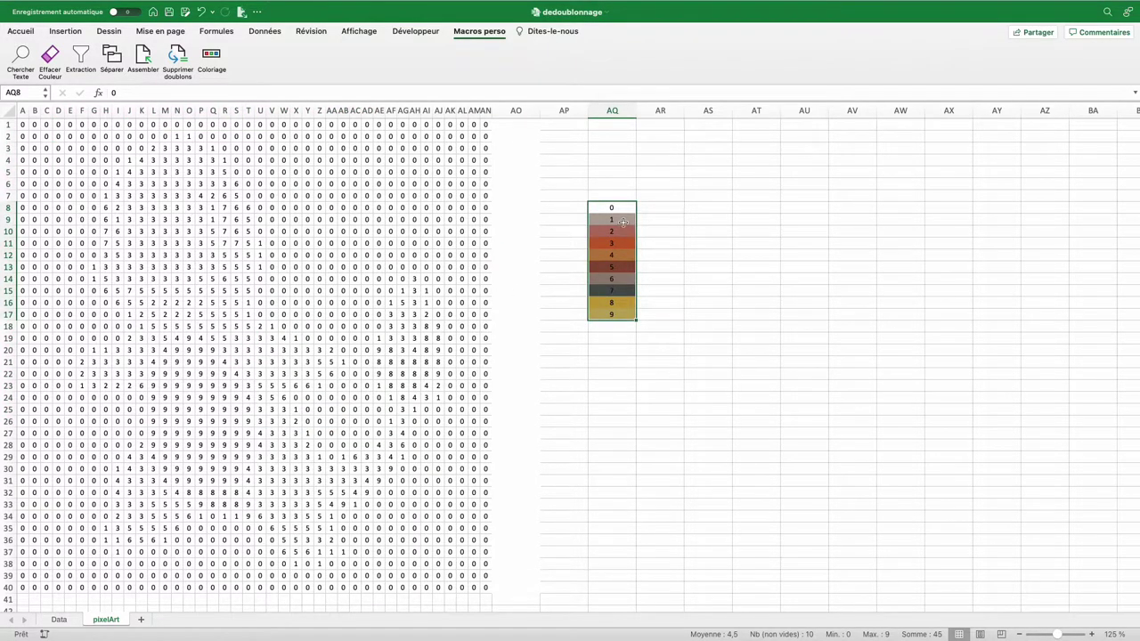
{"action": "left_click", "coordinate": [461, 267]}
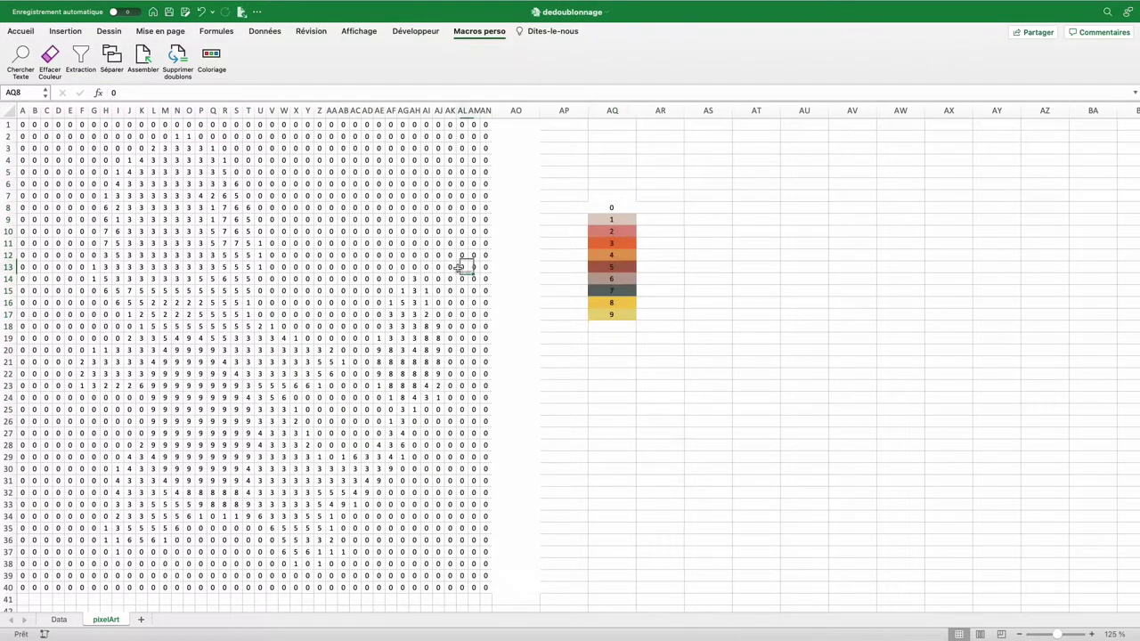
Run Coloriage with palette AQ8:AQ17 on the whole number grid A1:AN40
{"action": "left_click", "coordinate": [211, 59]}
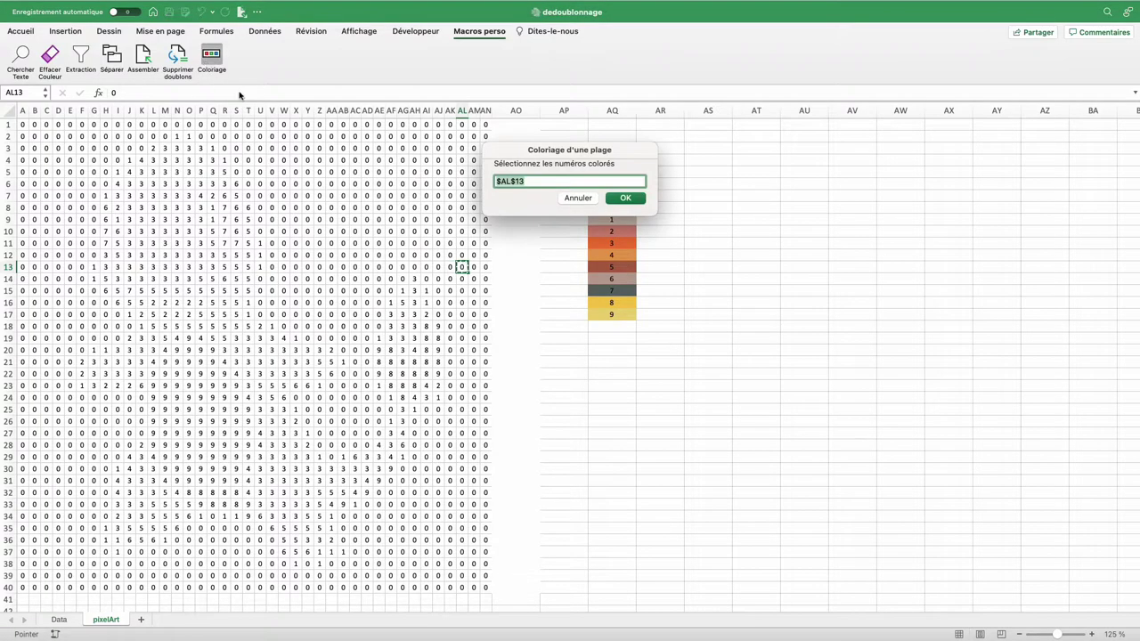
{"action": "left_click_drag", "start_coordinate": [623, 208], "coordinate": [606, 316]}
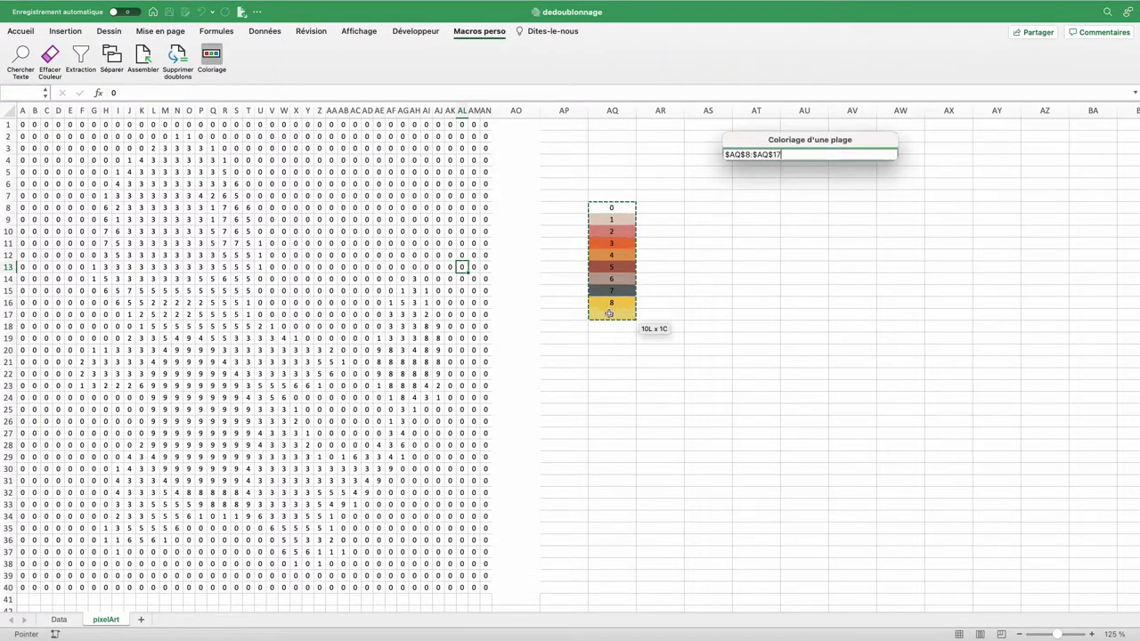
{"action": "left_click", "coordinate": [865, 204]}
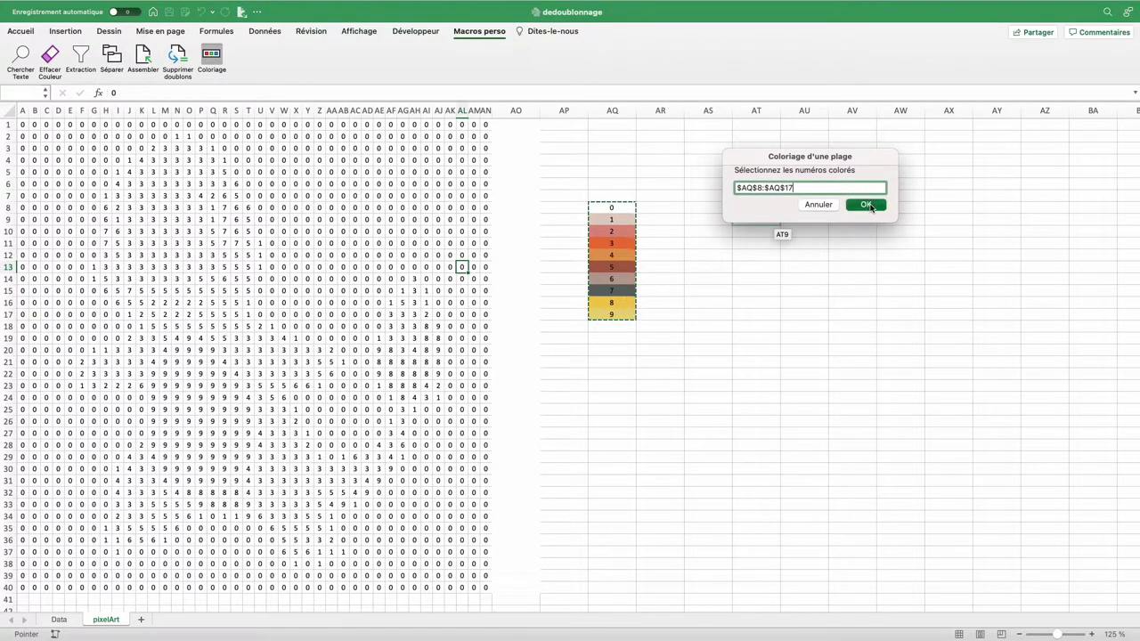
{"action": "mouse_move", "coordinate": [484, 588]}
{"action": "left_mouse_down"}
{"action": "mouse_move", "coordinate": [29, 156]}
{"action": "mouse_move", "coordinate": [24, 125]}
{"action": "left_mouse_up"}
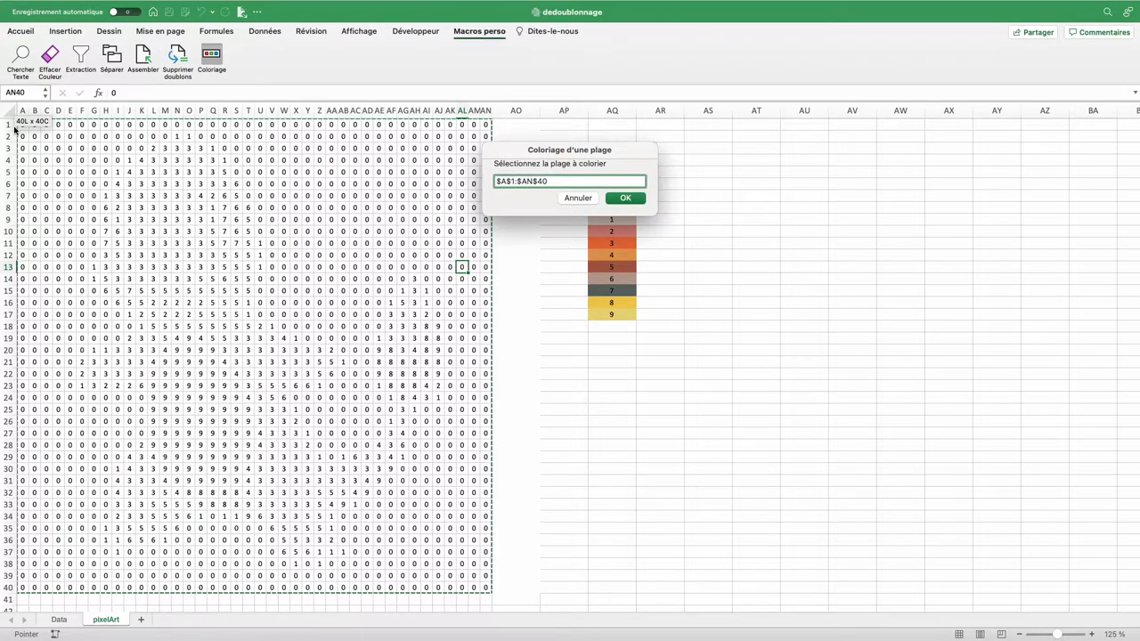
{"action": "left_click", "coordinate": [629, 198]}
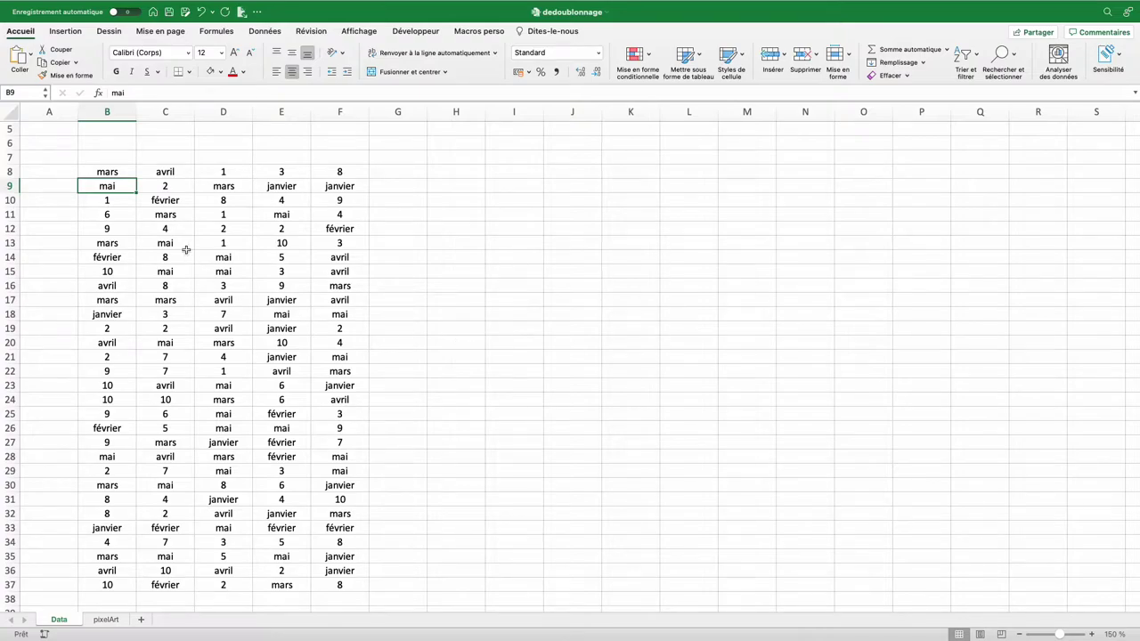
Select the data block B8:F37, then the output cells H8:H16
{"action": "mouse_move", "coordinate": [100, 174]}
{"action": "left_mouse_down"}
{"action": "mouse_move", "coordinate": [318, 223]}
{"action": "mouse_move", "coordinate": [342, 581]}
{"action": "left_mouse_up"}
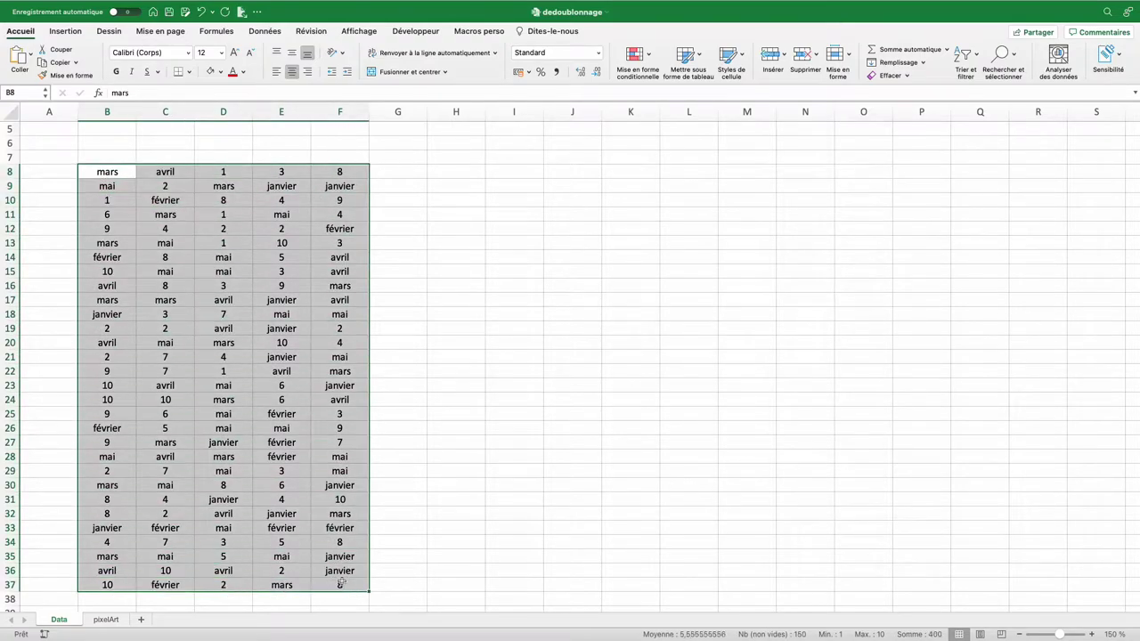
{"action": "left_click", "coordinate": [466, 172]}
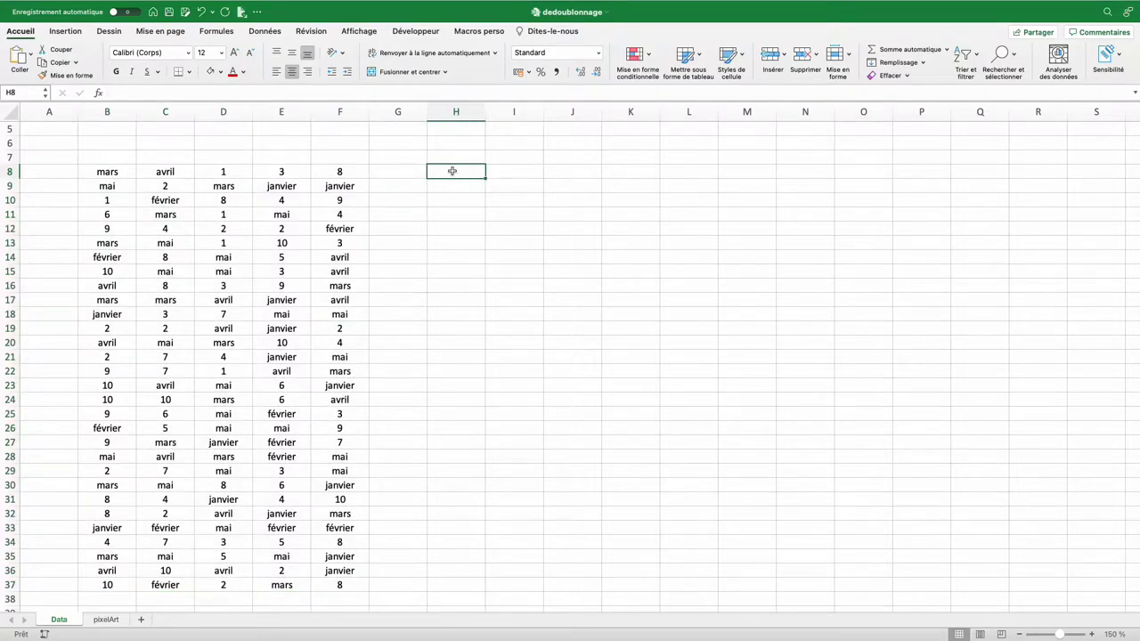
{"action": "left_click_drag", "start_coordinate": [453, 172], "coordinate": [451, 281]}
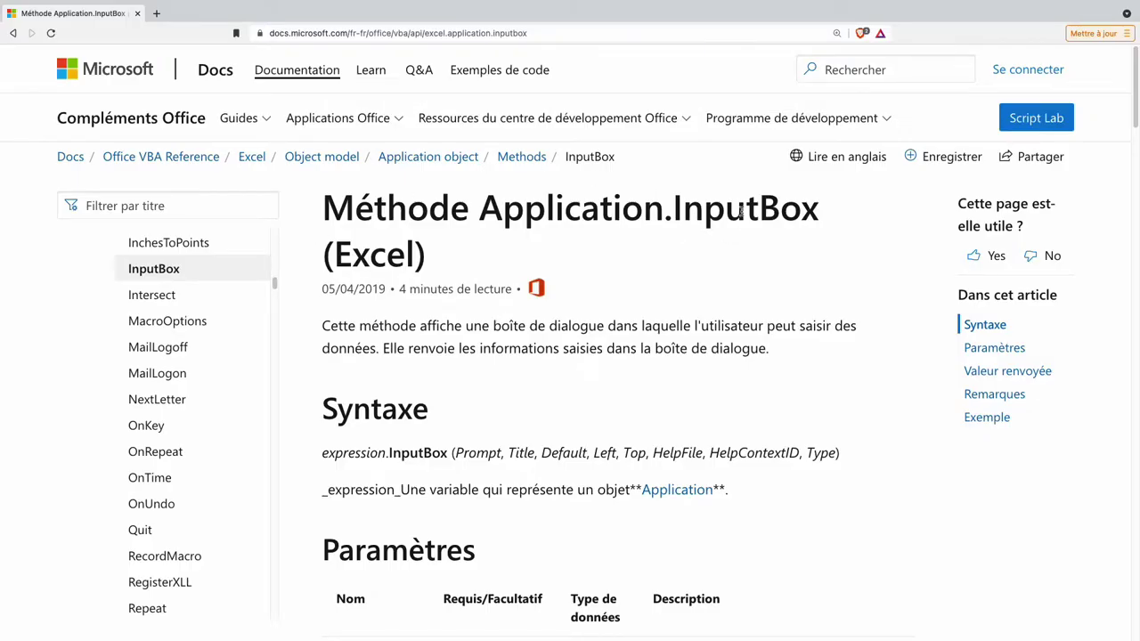
Highlight InputBox, 'boîte de dialogue' and the required Prompt parameter's description
{"action": "double_click", "coordinate": [741, 211]}
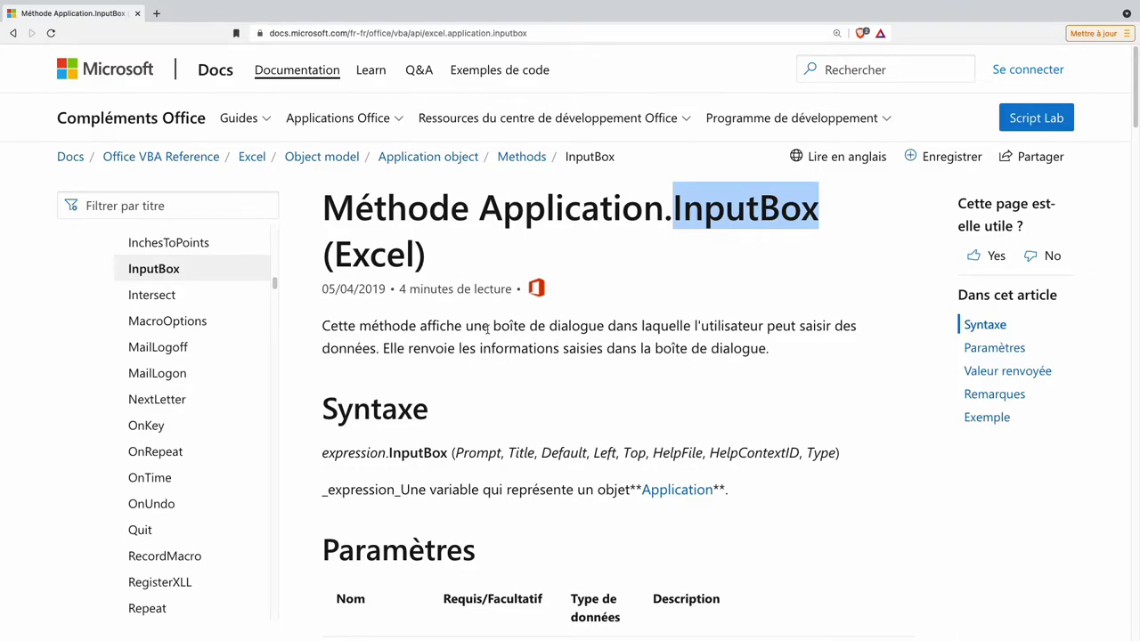
{"action": "left_click_drag", "start_coordinate": [489, 327], "coordinate": [606, 326]}
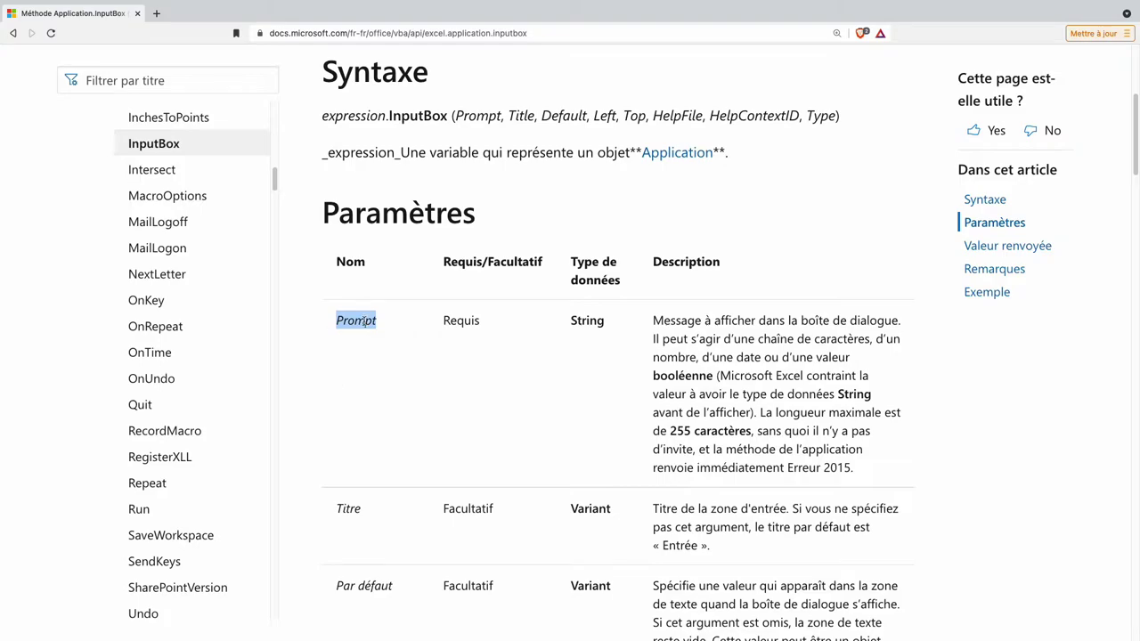
{"action": "double_click", "coordinate": [461, 322]}
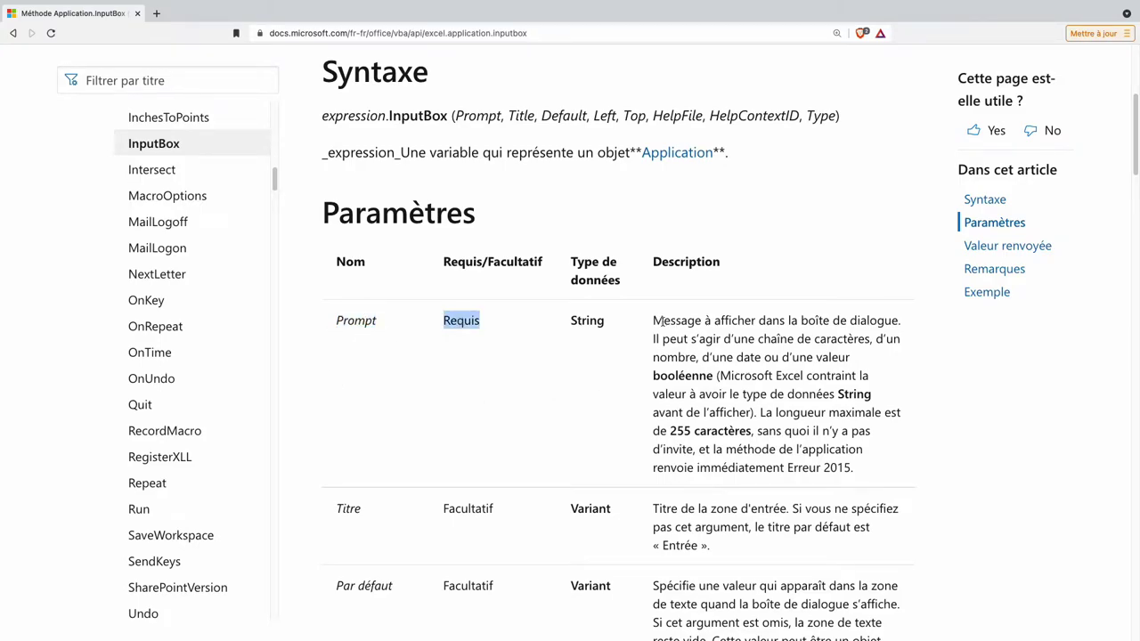
{"action": "left_click_drag", "start_coordinate": [661, 322], "coordinate": [902, 327]}
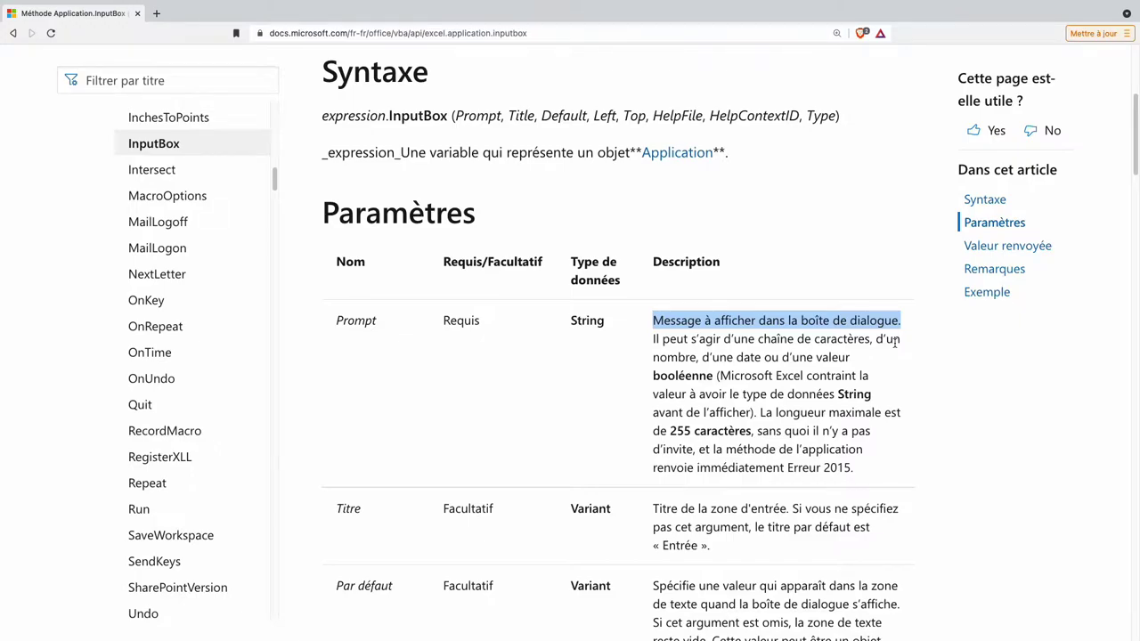
{"action": "scroll", "coordinate": [351, 189], "scroll_direction": "down", "scroll_amount": 4}
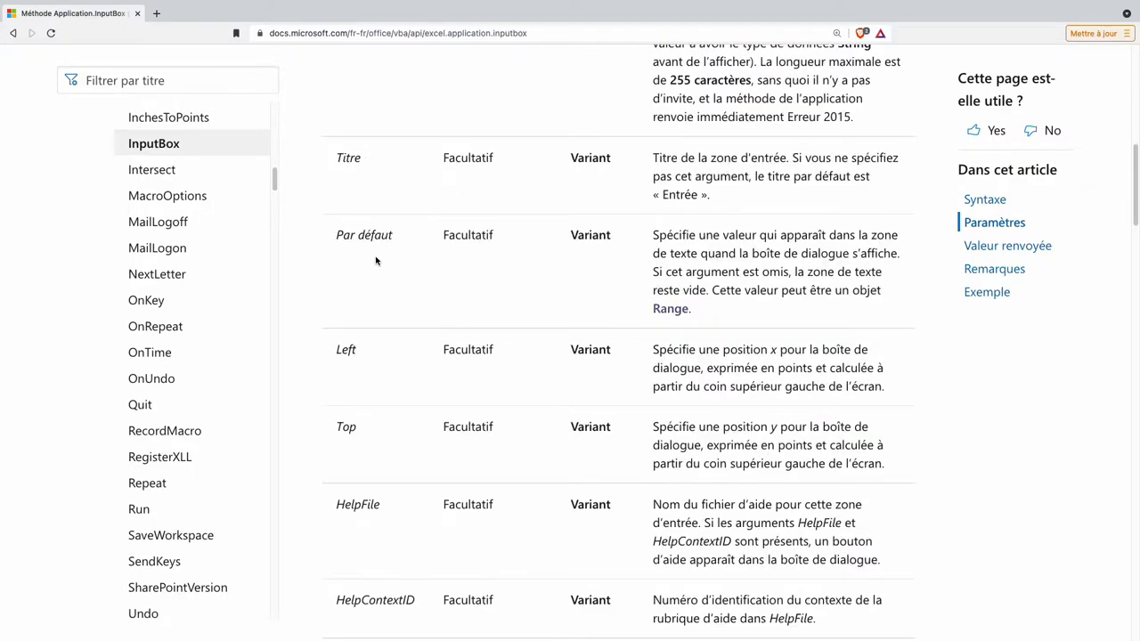
{"action": "scroll", "coordinate": [384, 345], "scroll_direction": "down", "scroll_amount": 1}
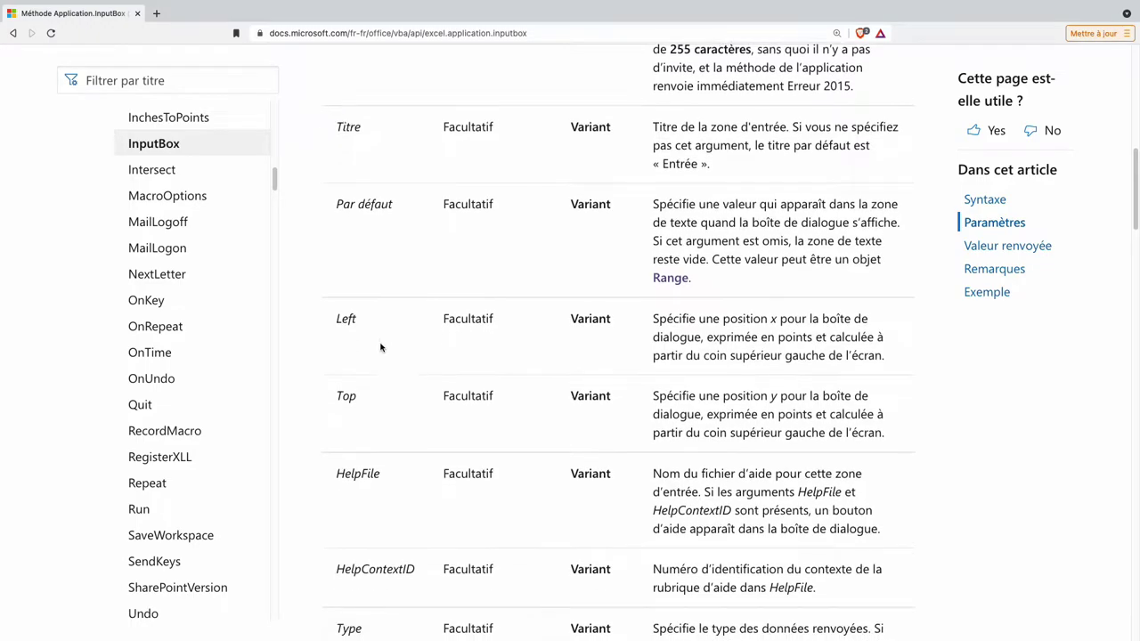
Highlight that Default is Facultatif and that Type returns text by default
{"action": "double_click", "coordinate": [477, 210]}
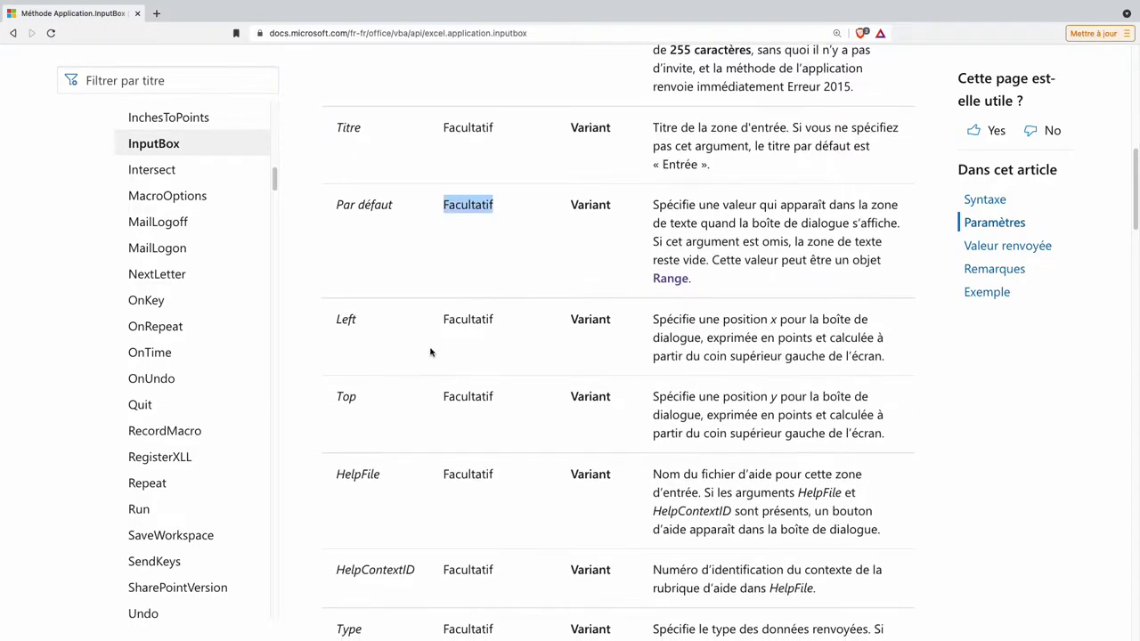
{"action": "scroll", "coordinate": [431, 352], "scroll_direction": "down", "scroll_amount": 2}
{"action": "scroll", "coordinate": [431, 352], "scroll_direction": "down", "scroll_amount": 3}
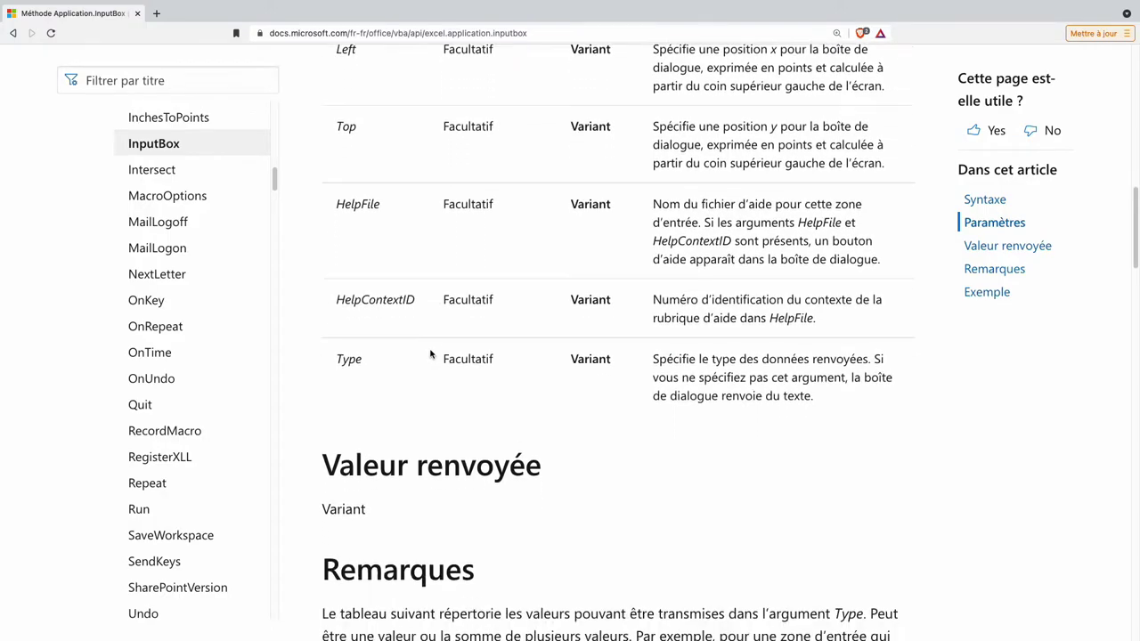
{"action": "double_click", "coordinate": [349, 361]}
{"action": "left_click_drag", "start_coordinate": [812, 396], "coordinate": [864, 377]}
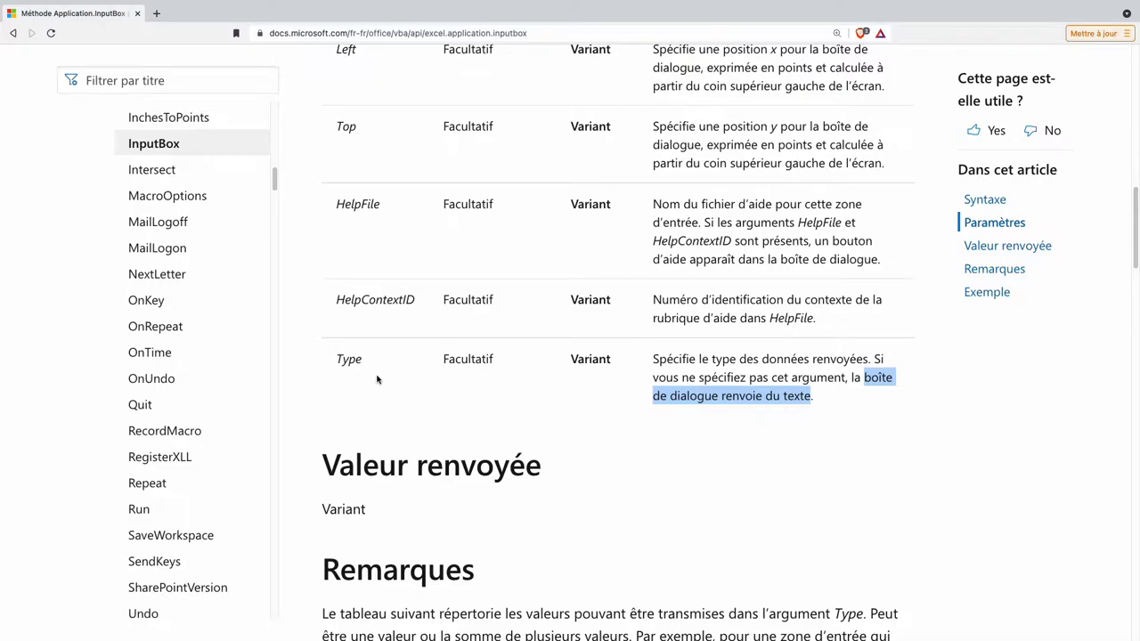
Highlight Type, Range and value 8 for cell references in the remarks
{"action": "scroll", "coordinate": [383, 380], "scroll_direction": "down", "scroll_amount": 5}
{"action": "scroll", "coordinate": [386, 380], "scroll_direction": "down", "scroll_amount": 3}
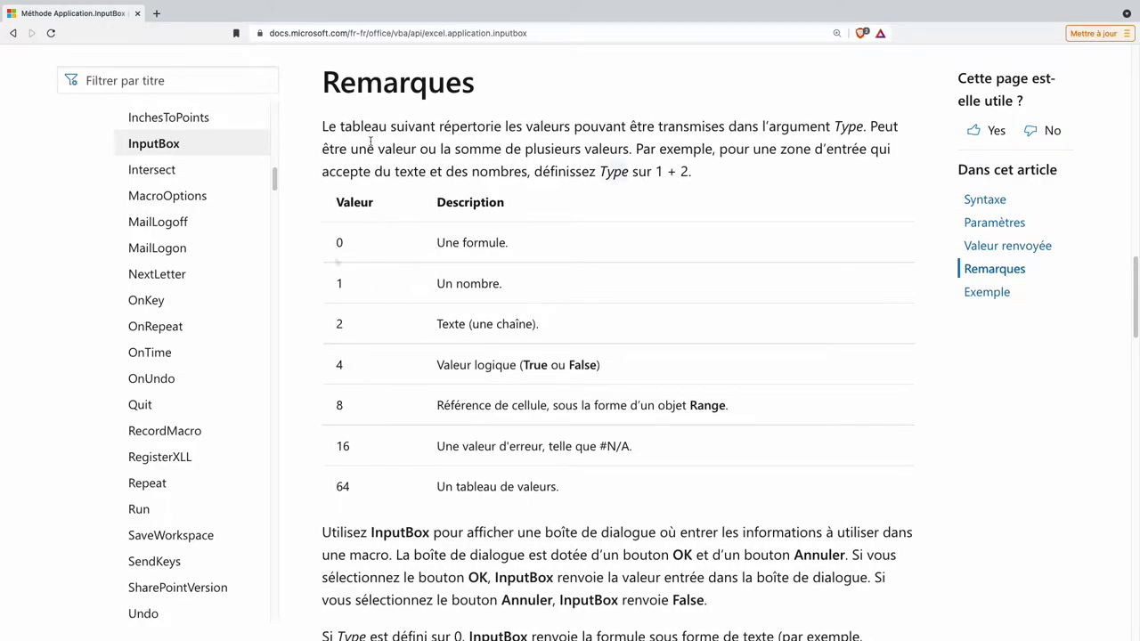
{"action": "double_click", "coordinate": [614, 171]}
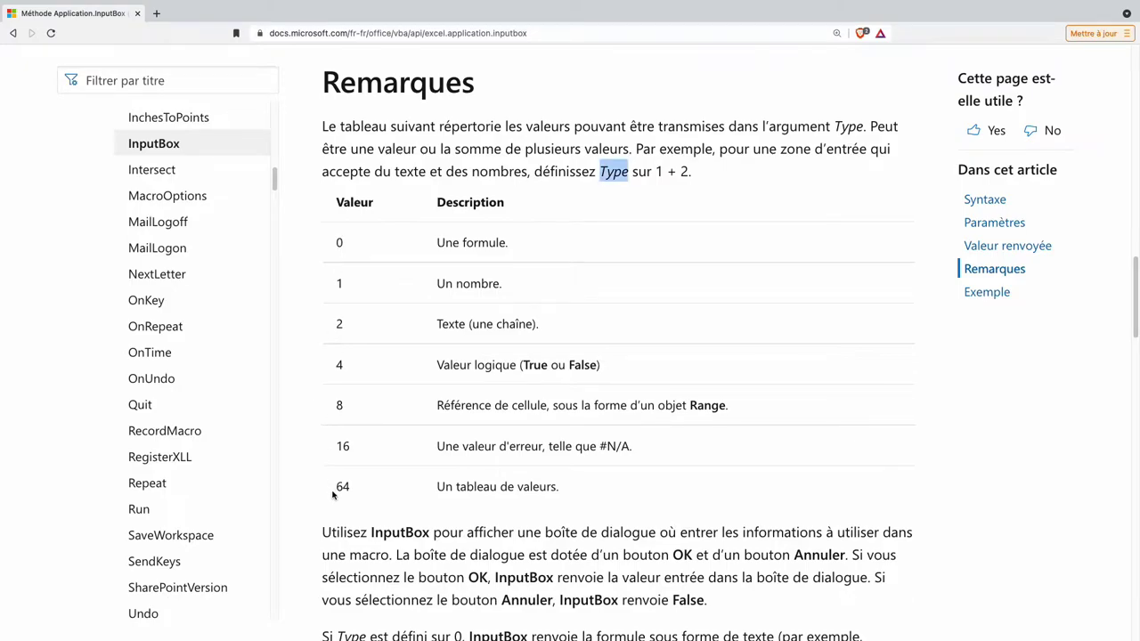
{"action": "left_click_drag", "start_coordinate": [727, 407], "coordinate": [691, 407]}
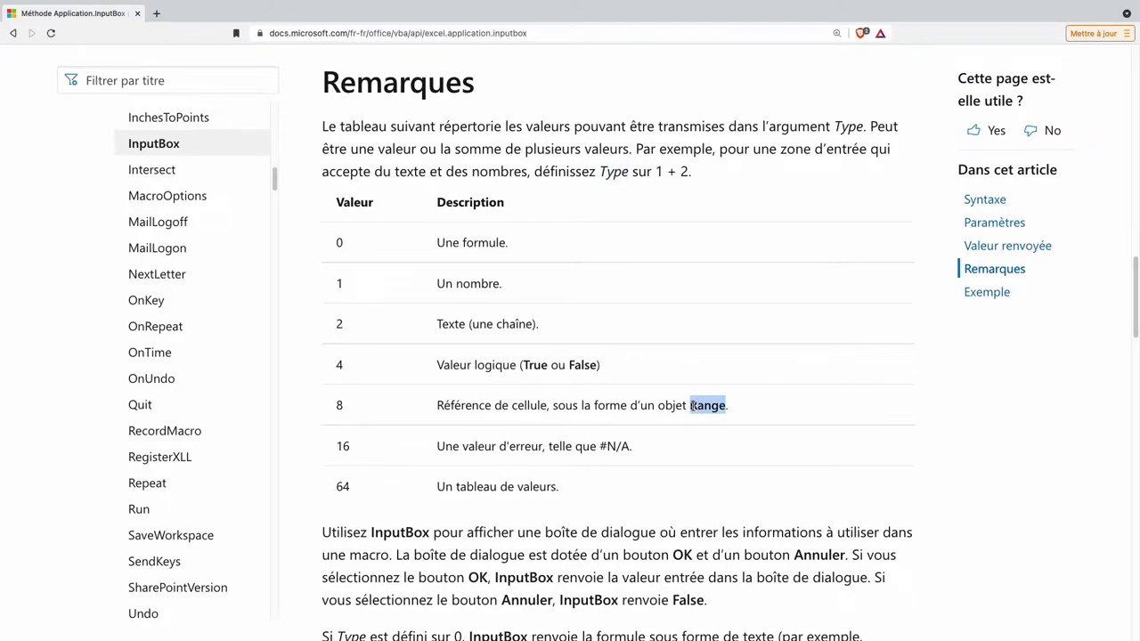
{"action": "double_click", "coordinate": [340, 406]}
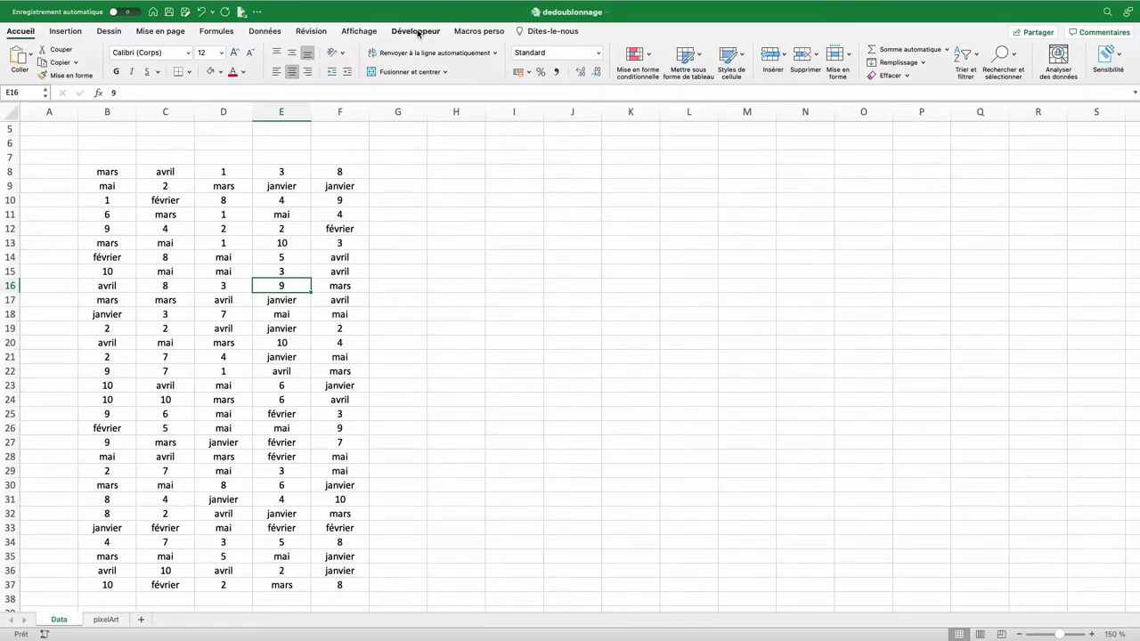
Record an empty macro named SuppressionDoublons and open it in the Visual Basic editor
{"action": "left_click", "coordinate": [418, 33]}
{"action": "left_click", "coordinate": [98, 53]}
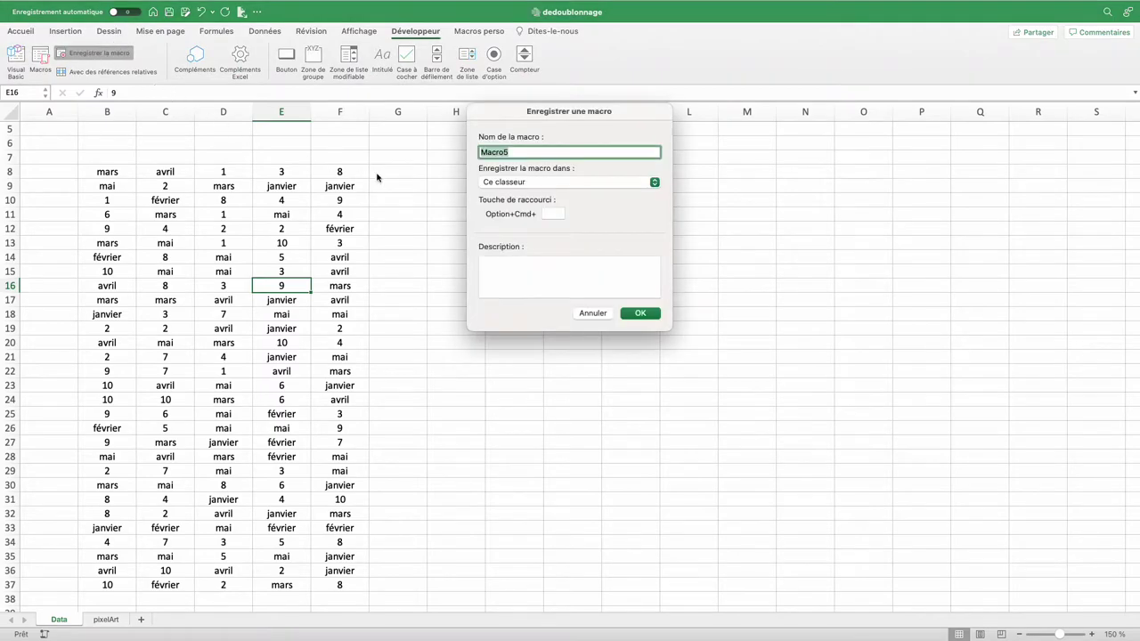
{"action": "type", "text": "Su"}
{"action": "type", "text": "ppressionDoublons"}
{"action": "left_click", "coordinate": [642, 313]}
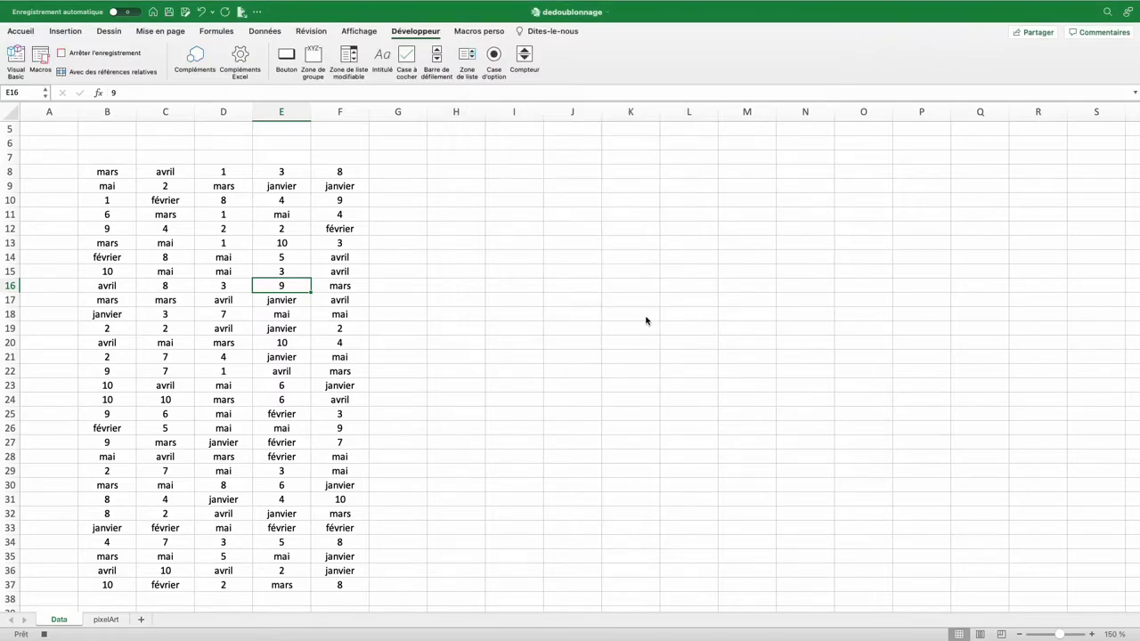
{"action": "left_click", "coordinate": [98, 54]}
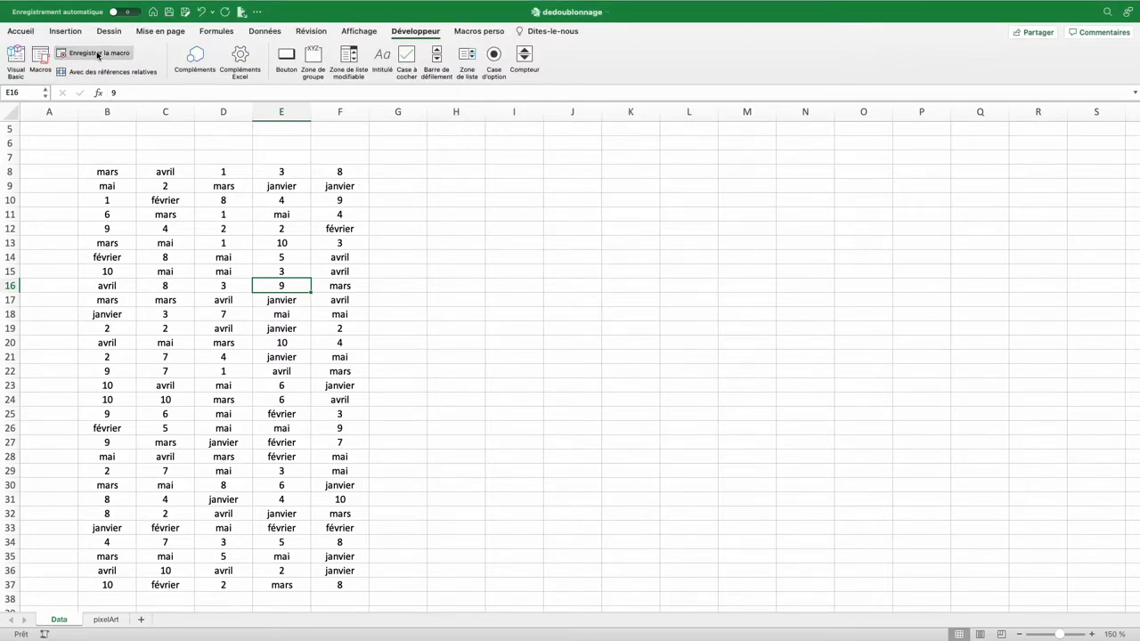
{"action": "left_click", "coordinate": [15, 60]}
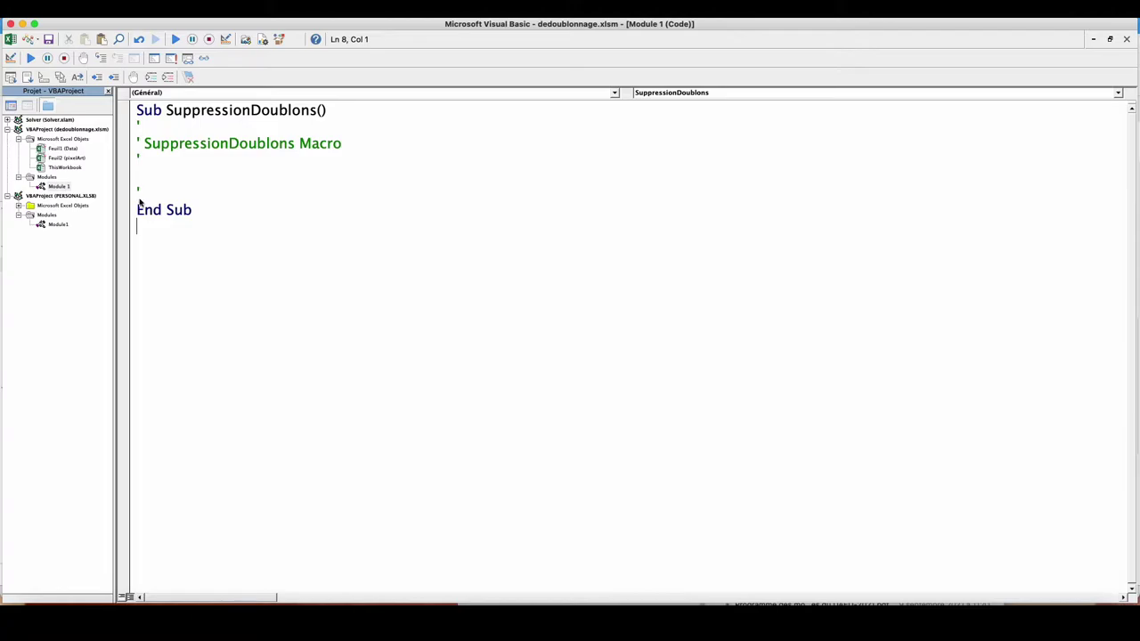
Replace the macro's comment lines with Dim Plage1 As Range
{"action": "left_click_drag", "start_coordinate": [143, 201], "coordinate": [138, 128]}
{"action": "key", "text": "Return"}
{"action": "type", "text": "dim "}
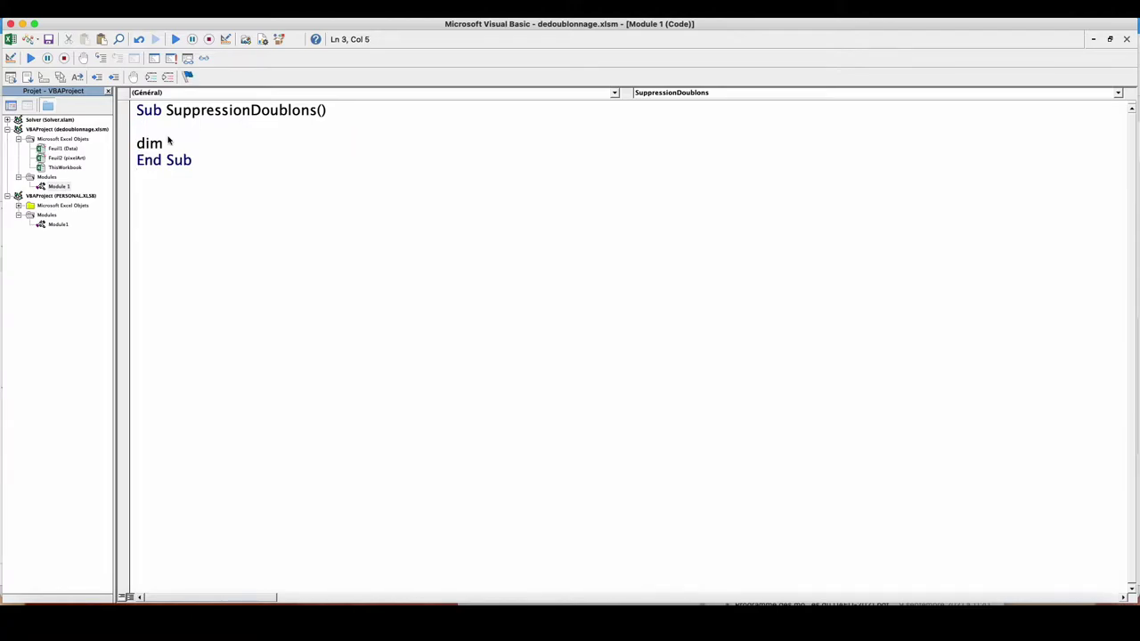
{"action": "type", "text": "Plage1 A"}
{"action": "type", "text": "s range"}
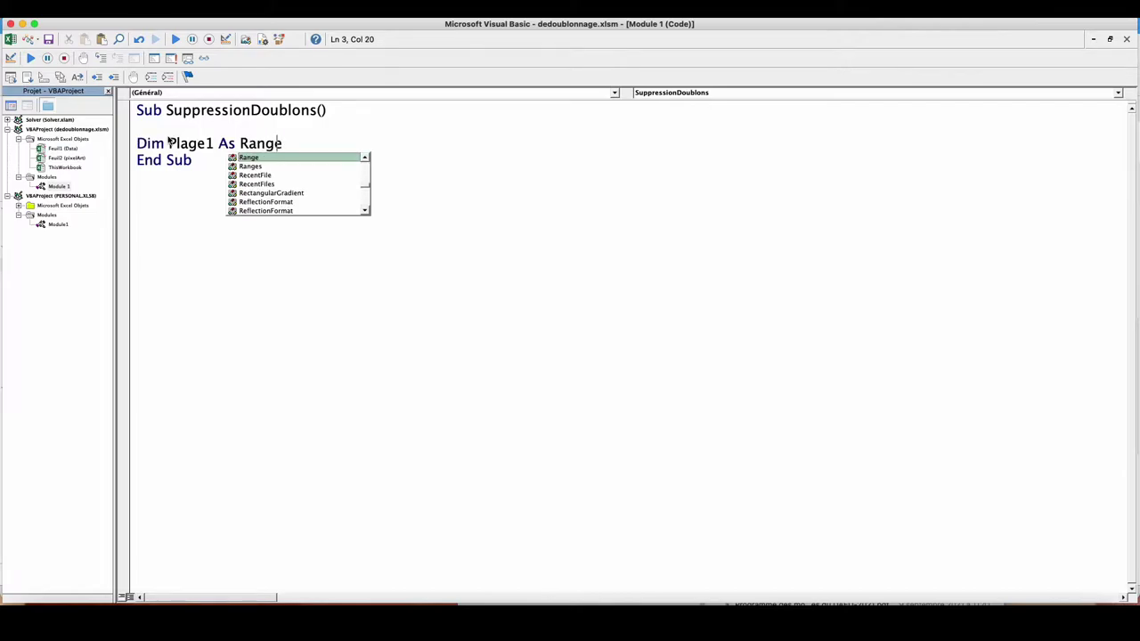
{"action": "key", "text": "Return"}
{"action": "key", "text": "Return"}
Add Set Plage1 = Application.InputBox prompting 'Sélectionnez une plage', titled 'Essai boite de dialogue', Type:=8
{"action": "type", "text": "se"}
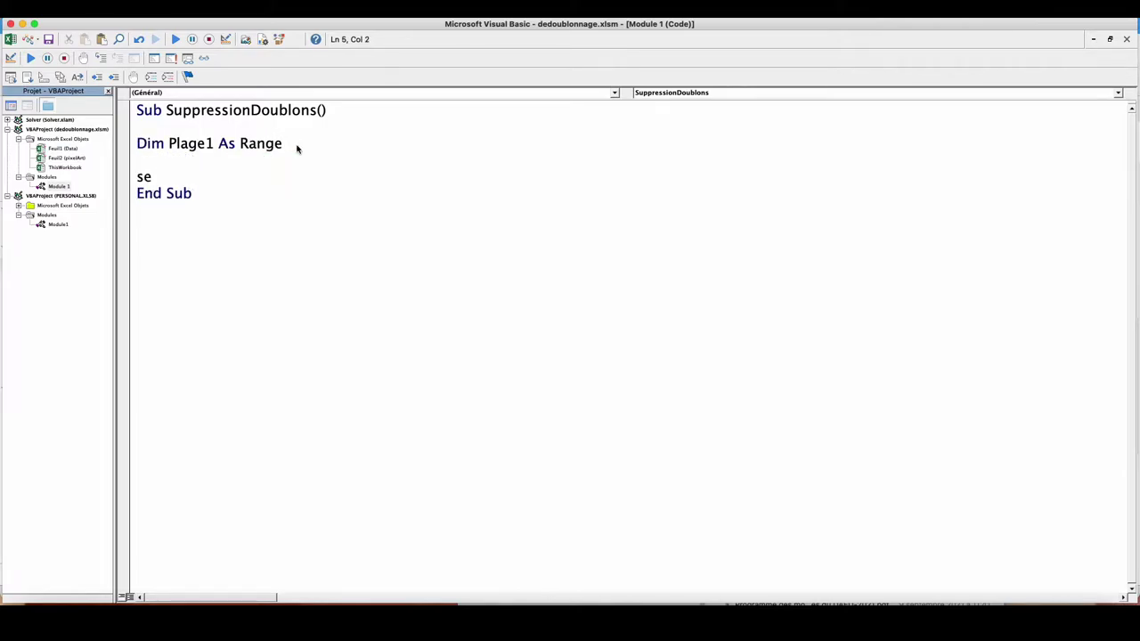
{"action": "type", "text": "t plage"}
{"action": "type", "text": "1 = ap"}
{"action": "type", "text": "plication."}
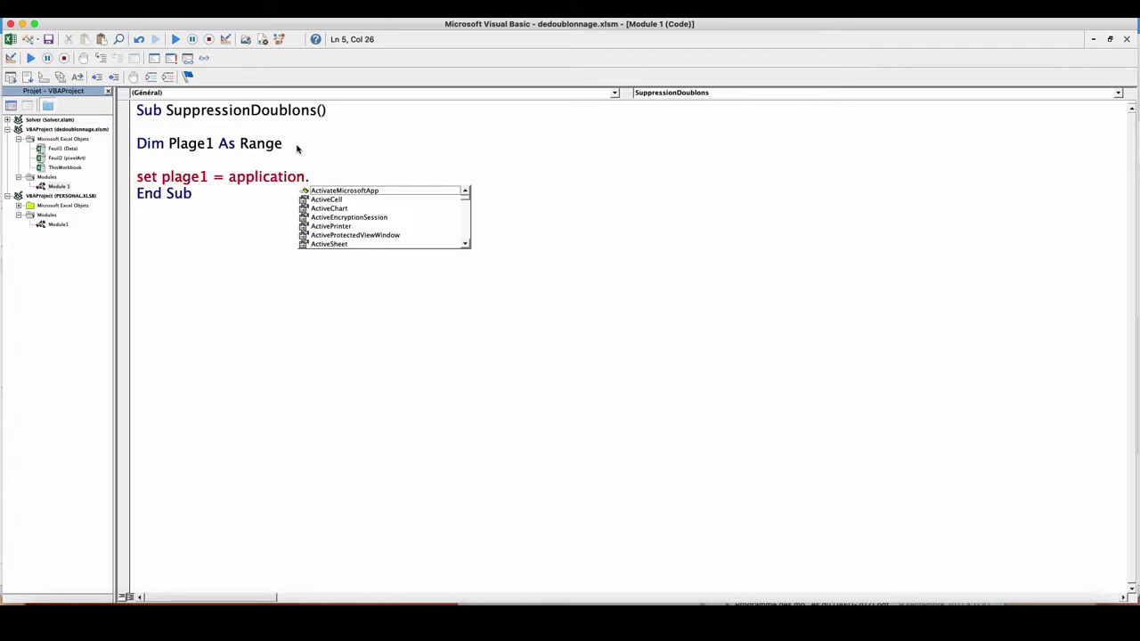
{"action": "type", "text": "in"}
{"action": "type", "text": "p"}
{"action": "key", "text": "Tab"}
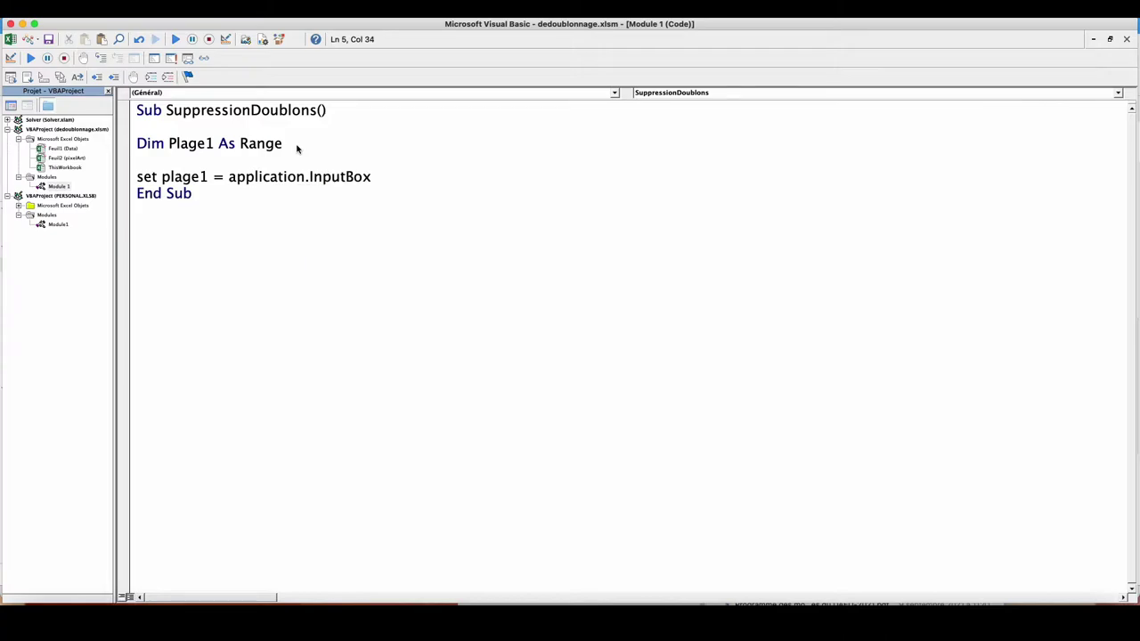
{"action": "type", "text": "("}
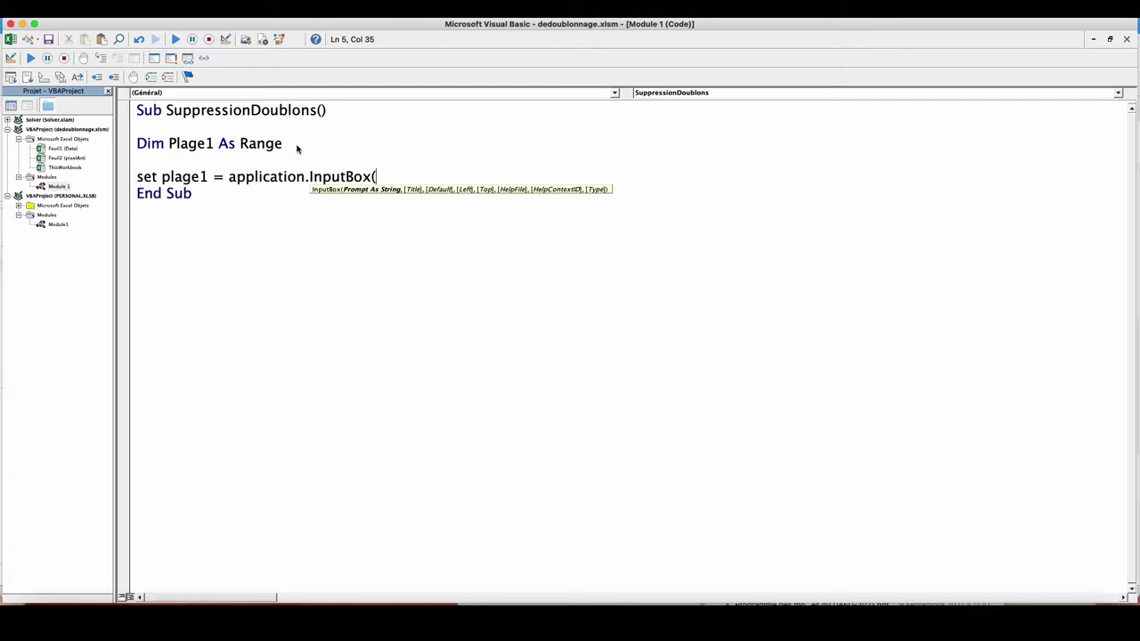
{"action": "type", "text": "\"Sélectionnez "}
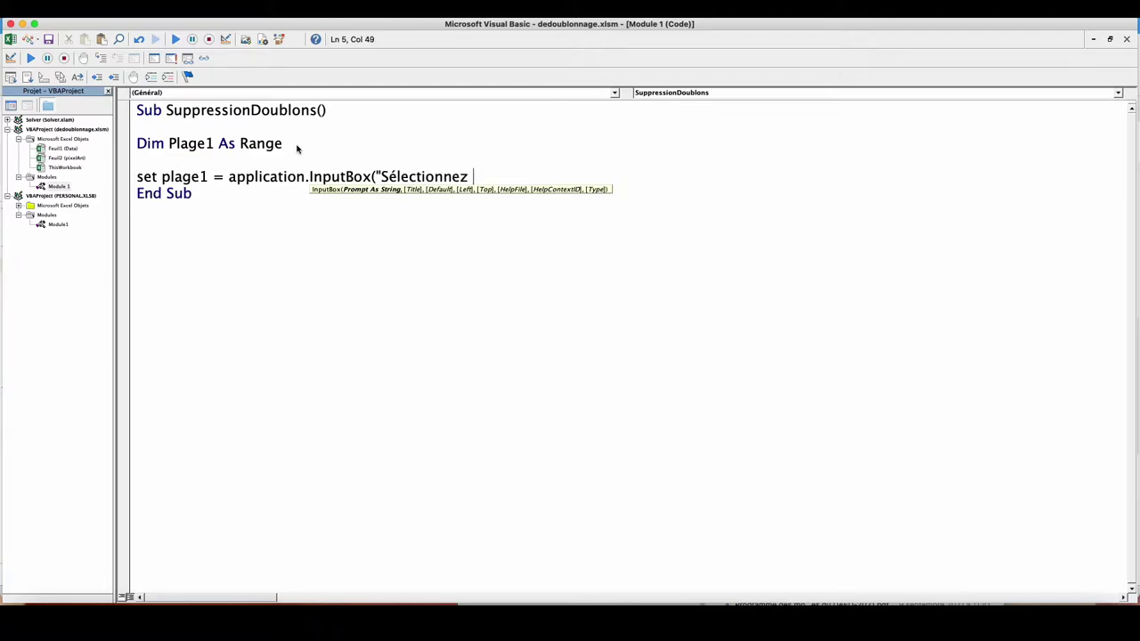
{"action": "type", "text": "une plage\","}
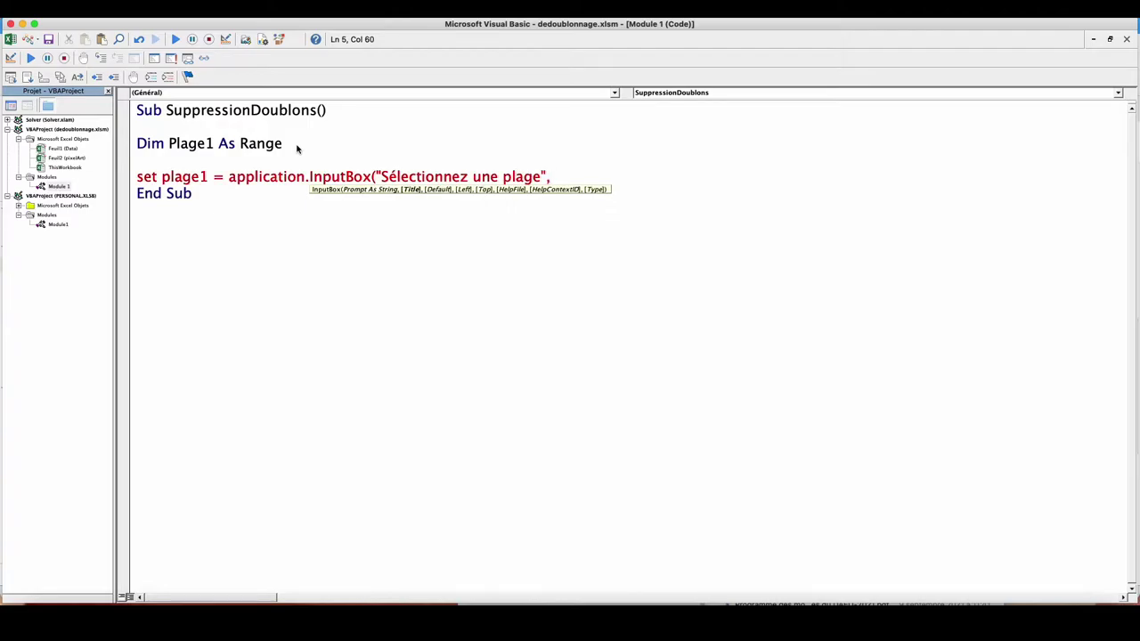
{"action": "type", "text": "\""}
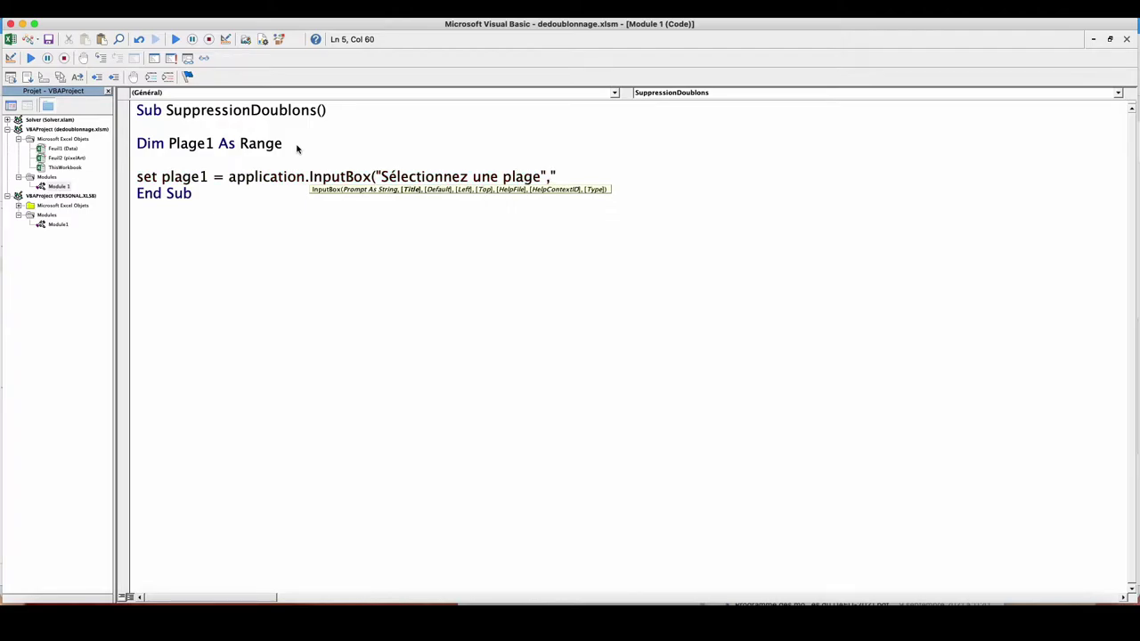
{"action": "type", "text": "Essai boite de dialogue\""}
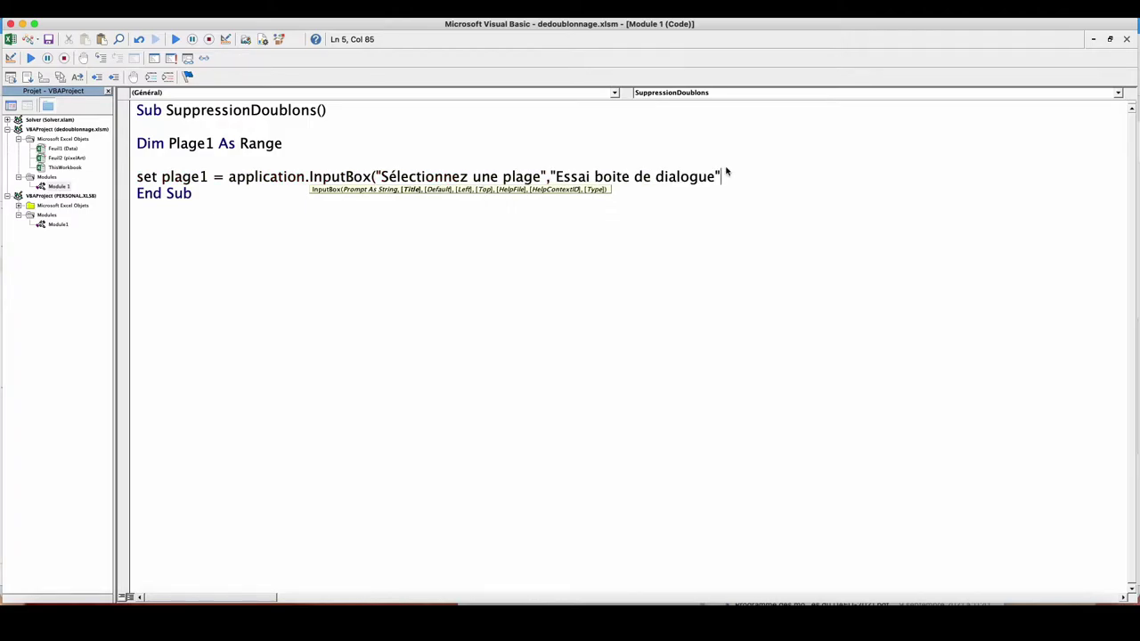
{"action": "type", "text": ","}
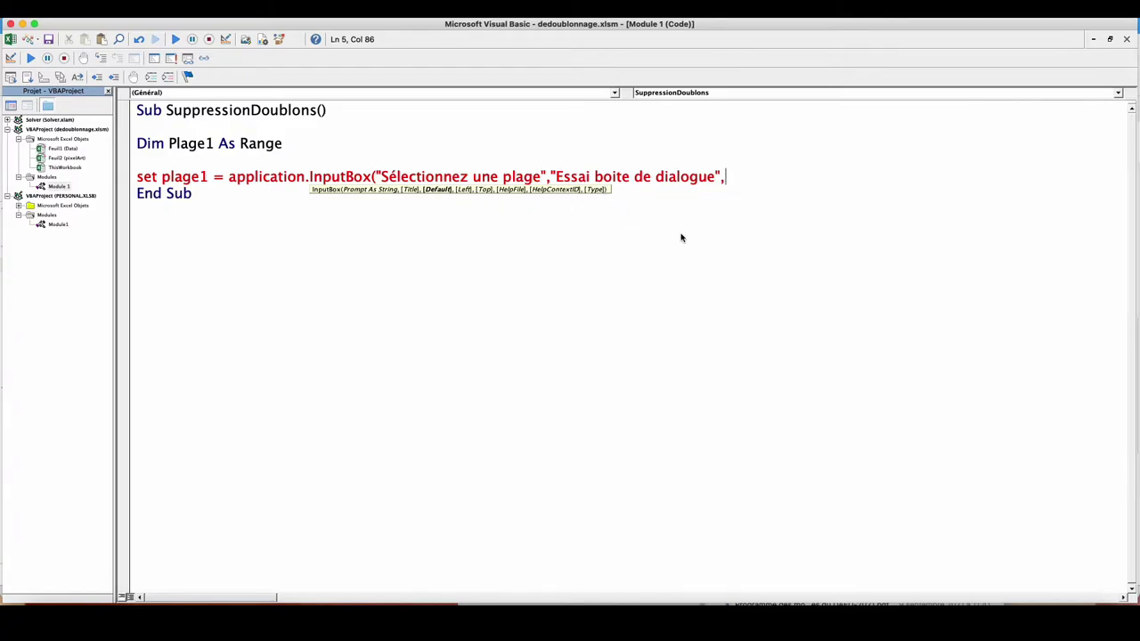
{"action": "type", "text": "Type"}
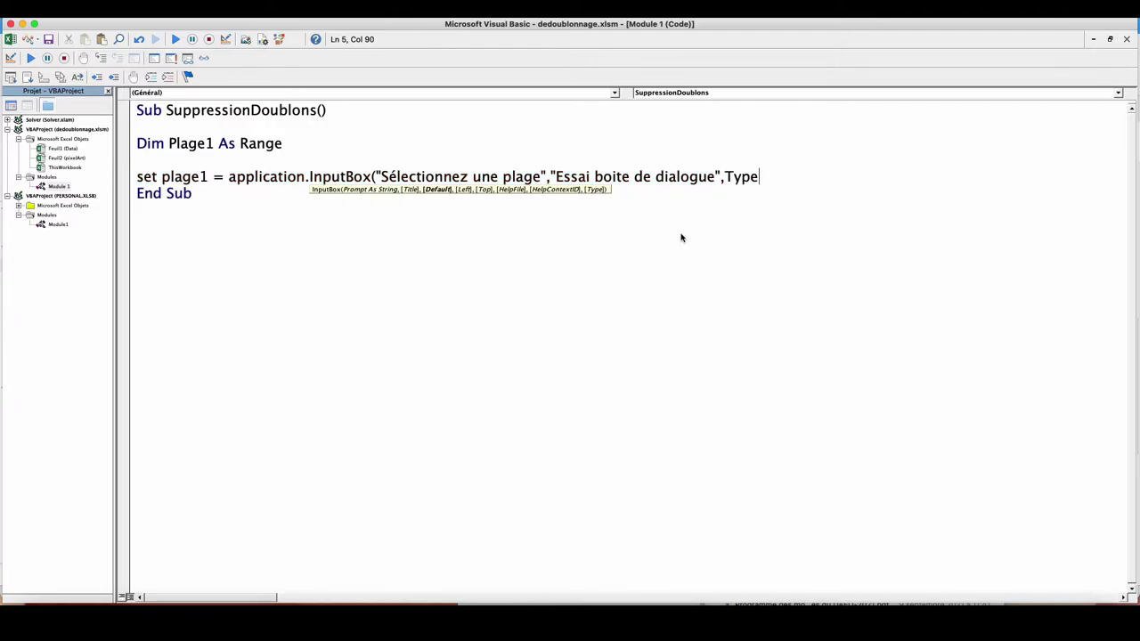
{"action": "type", "text": ":="}
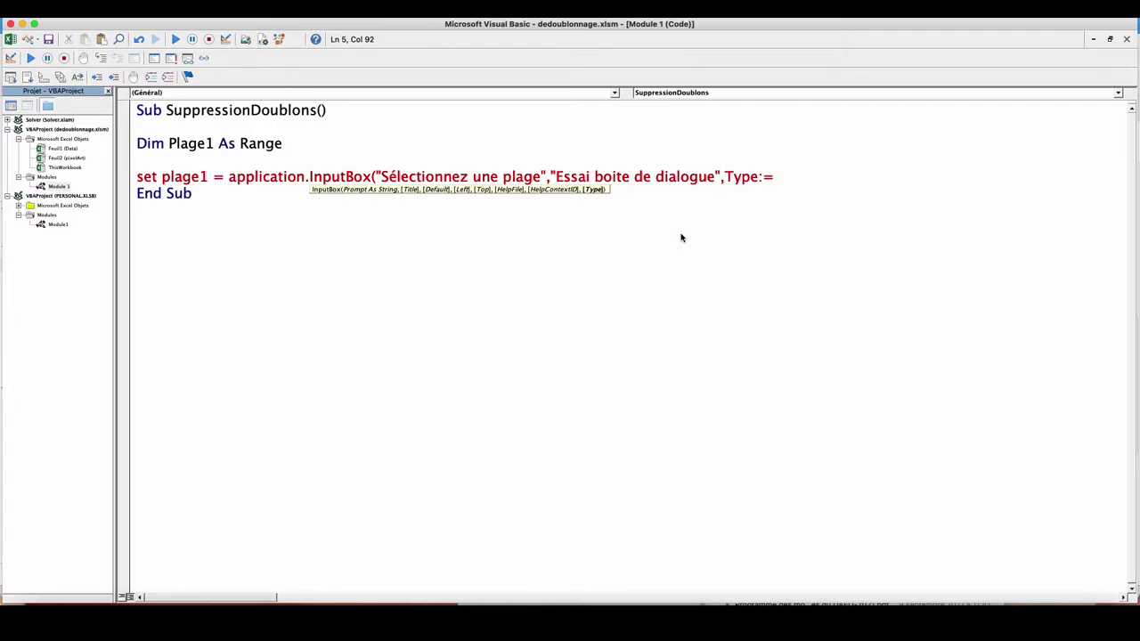
{"action": "type", "text": "8)"}
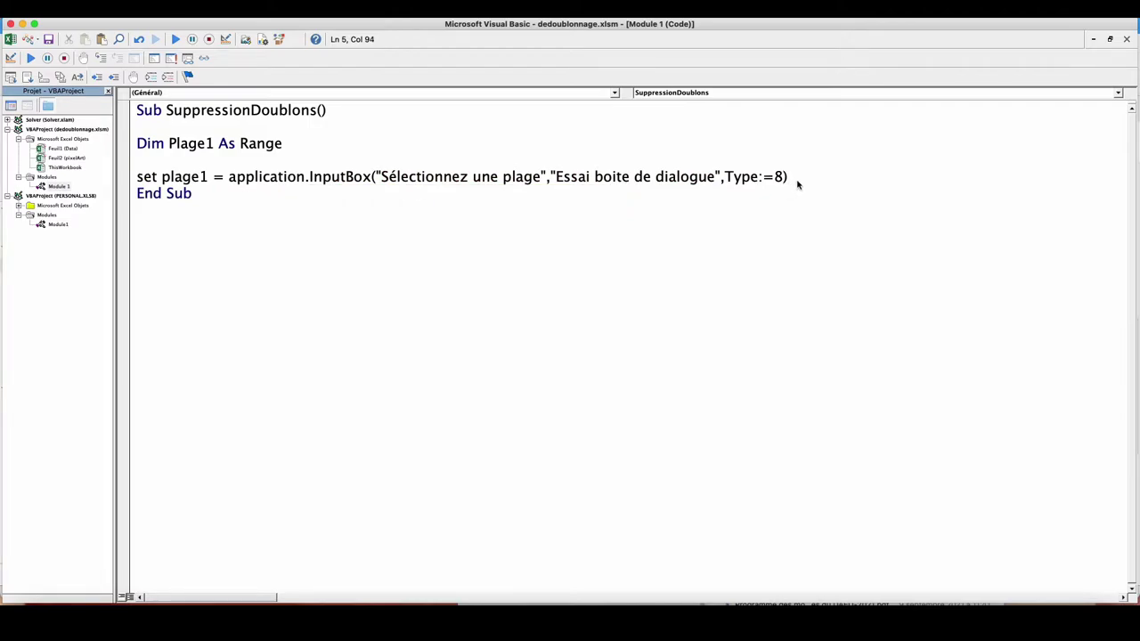
{"action": "key", "text": "Return"}
Add MsgBox Plage1.Address to display the chosen range
{"action": "type", "text": "msgbo"}
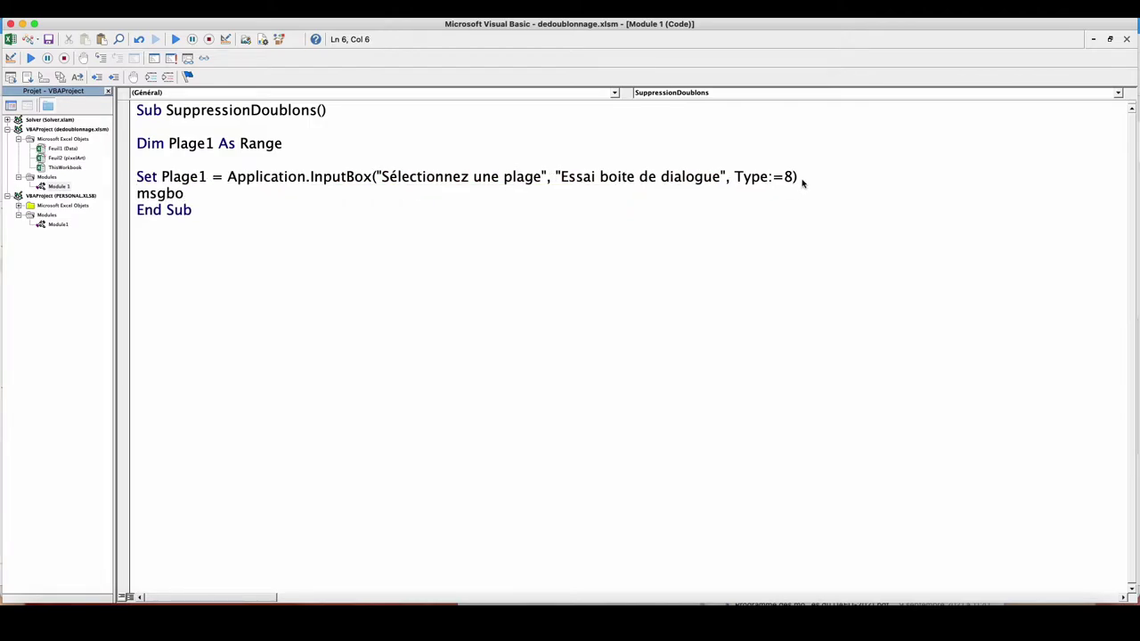
{"action": "type", "text": "x Pla"}
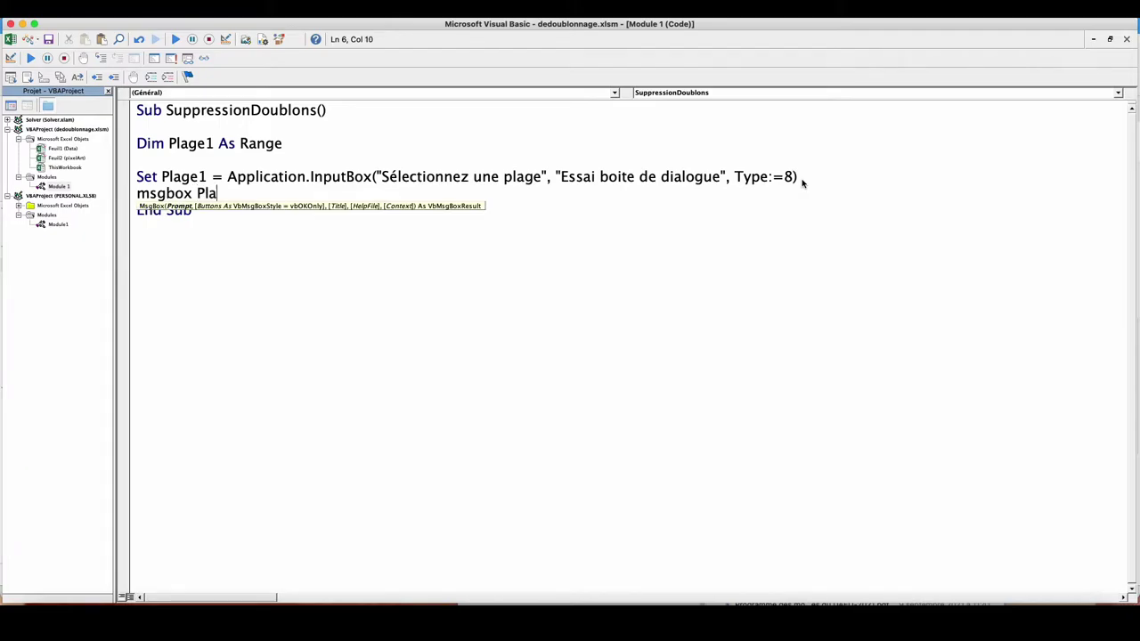
{"action": "type", "text": "ge1"}
{"action": "type", "text": ".ad"}
{"action": "key", "text": "Tab"}
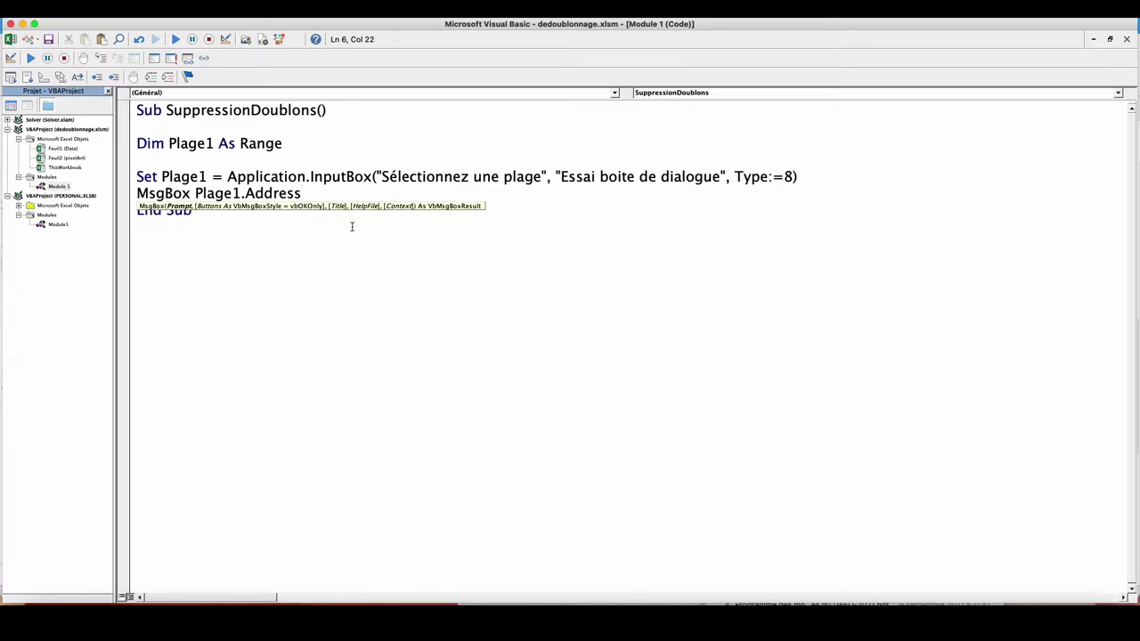
{"action": "left_click", "coordinate": [352, 226]}
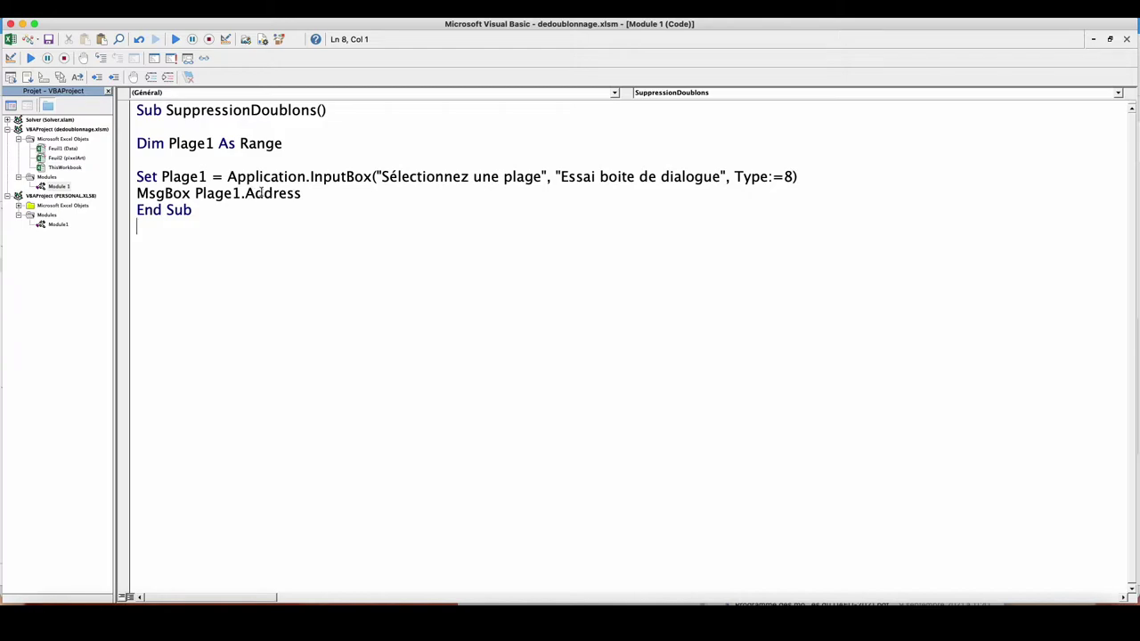
Run SuppressionDoublons on B8:D12 and dismiss the message reporting $B$8:$D$12
{"action": "key", "text": "alt+F11"}
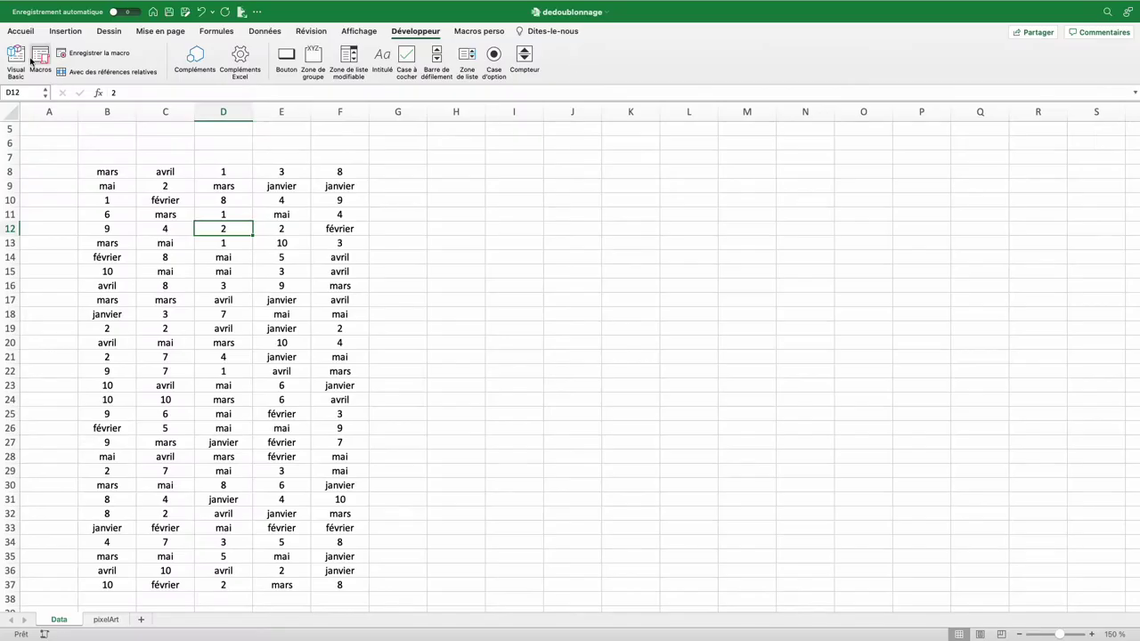
{"action": "left_click", "coordinate": [39, 60]}
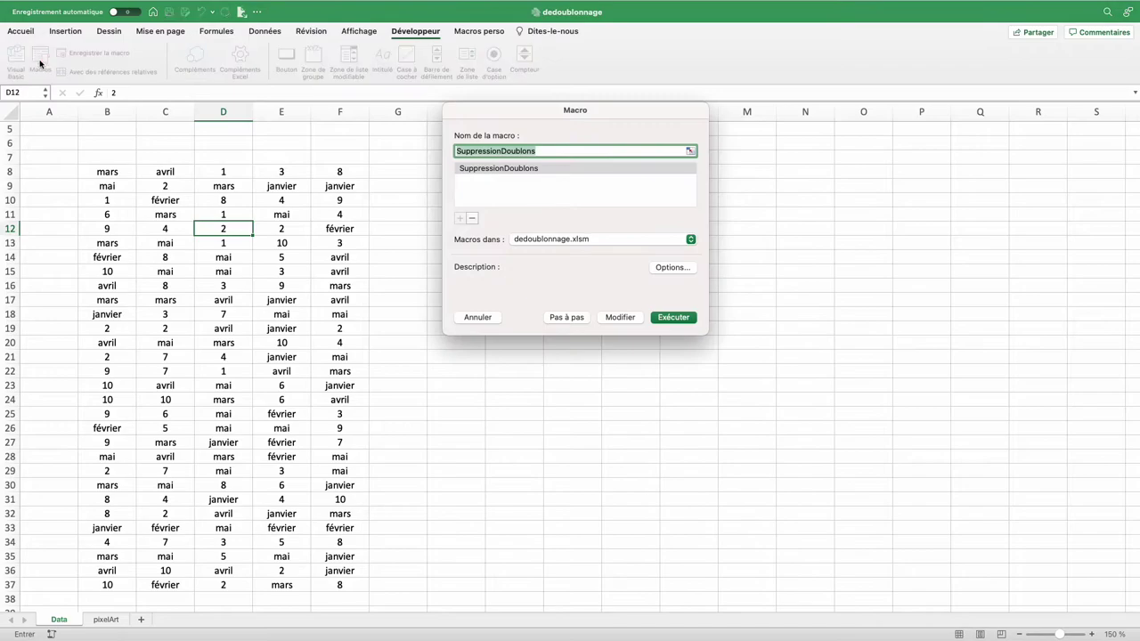
{"action": "left_click", "coordinate": [673, 318]}
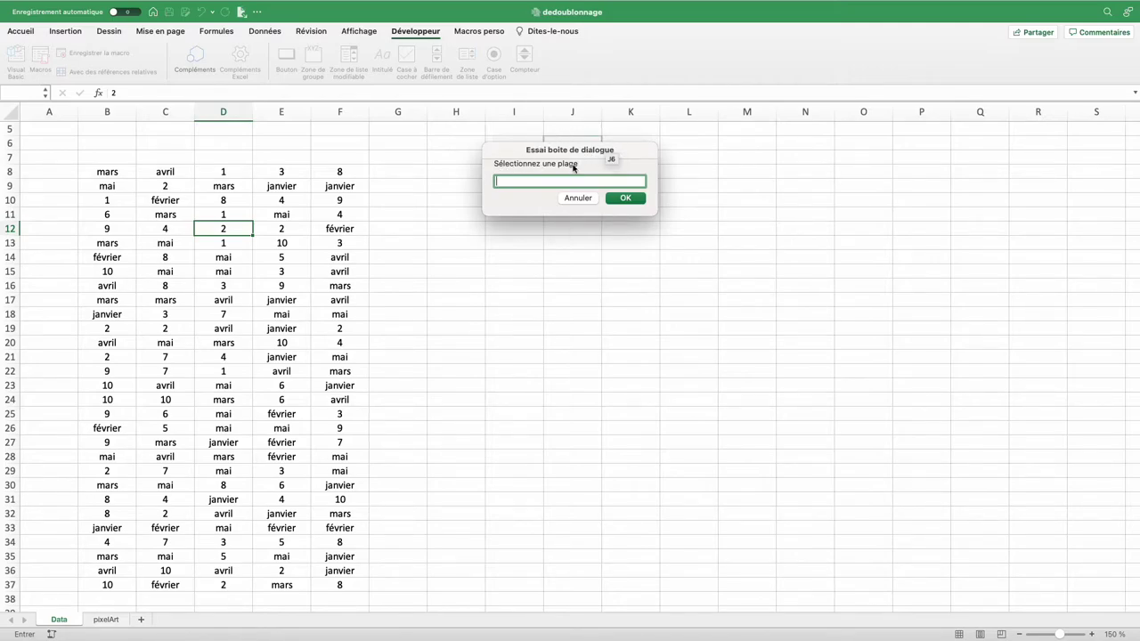
{"action": "left_click_drag", "start_coordinate": [107, 173], "coordinate": [220, 223]}
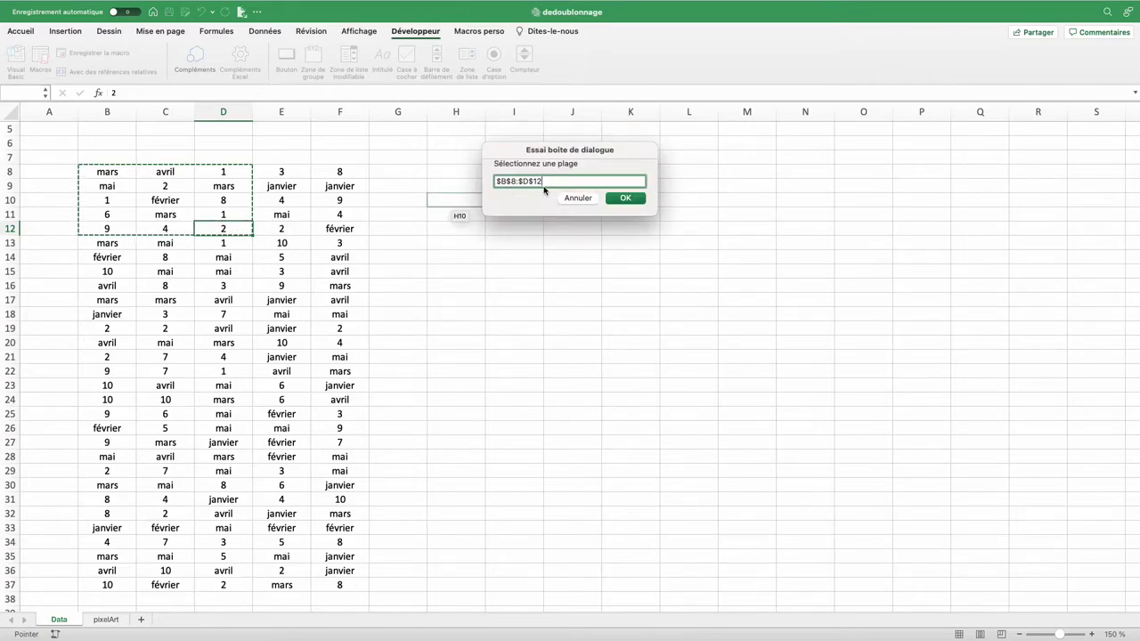
{"action": "left_click", "coordinate": [626, 197]}
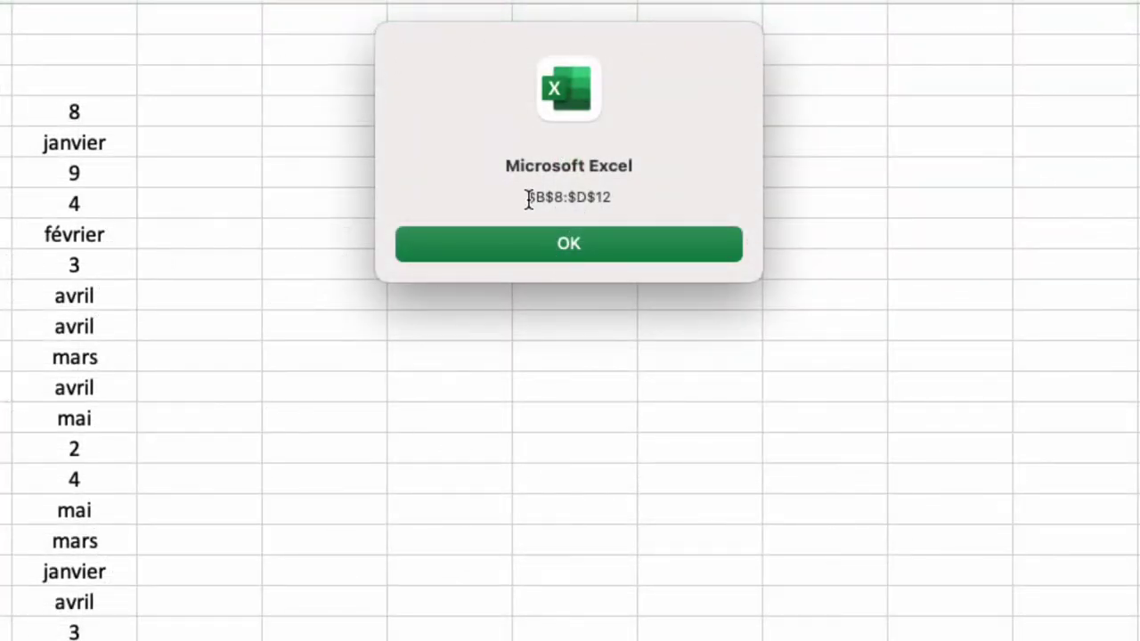
{"action": "left_click_drag", "start_coordinate": [528, 198], "coordinate": [636, 193]}
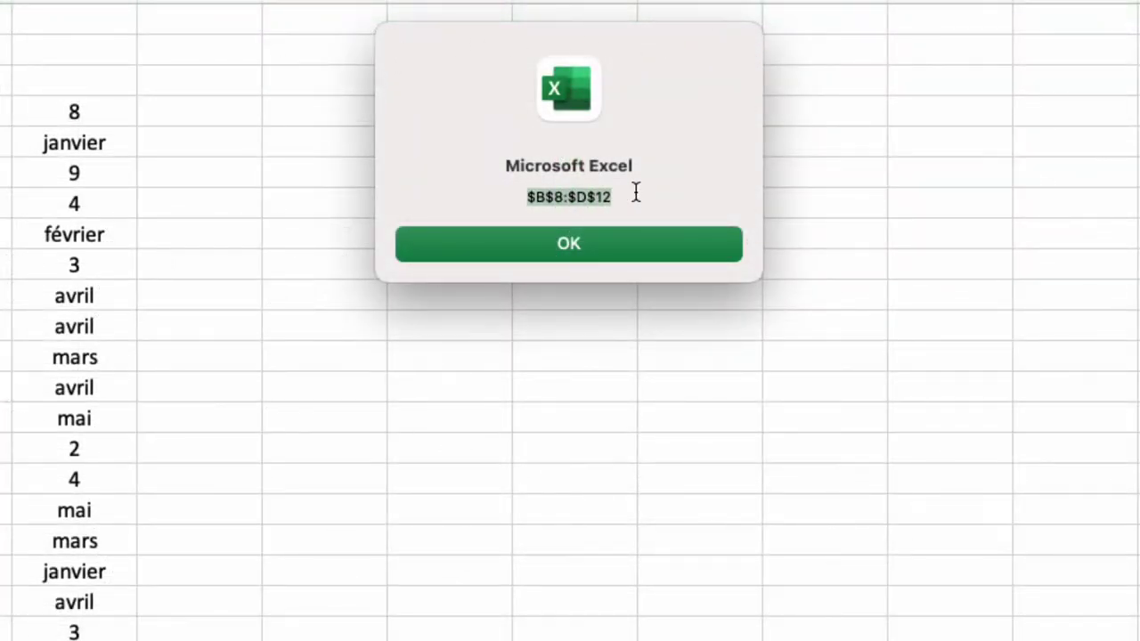
{"action": "left_click", "coordinate": [551, 246]}
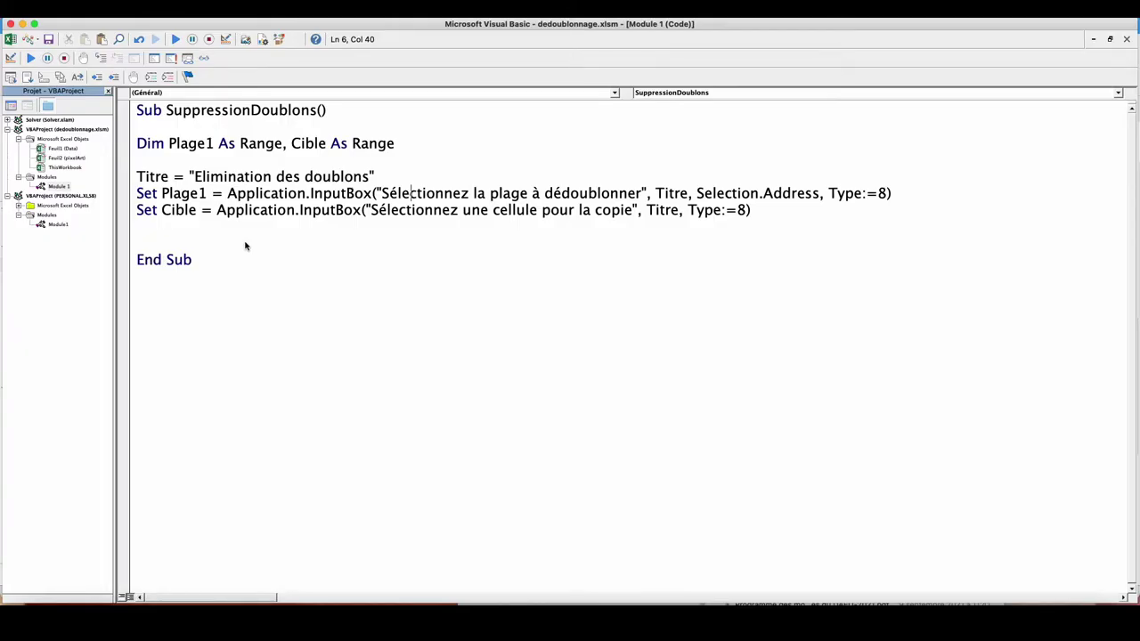
Highlight Plage1, Cible, the title, Titre and Selection.Address in the code, then select C10:E19
{"action": "double_click", "coordinate": [177, 195]}
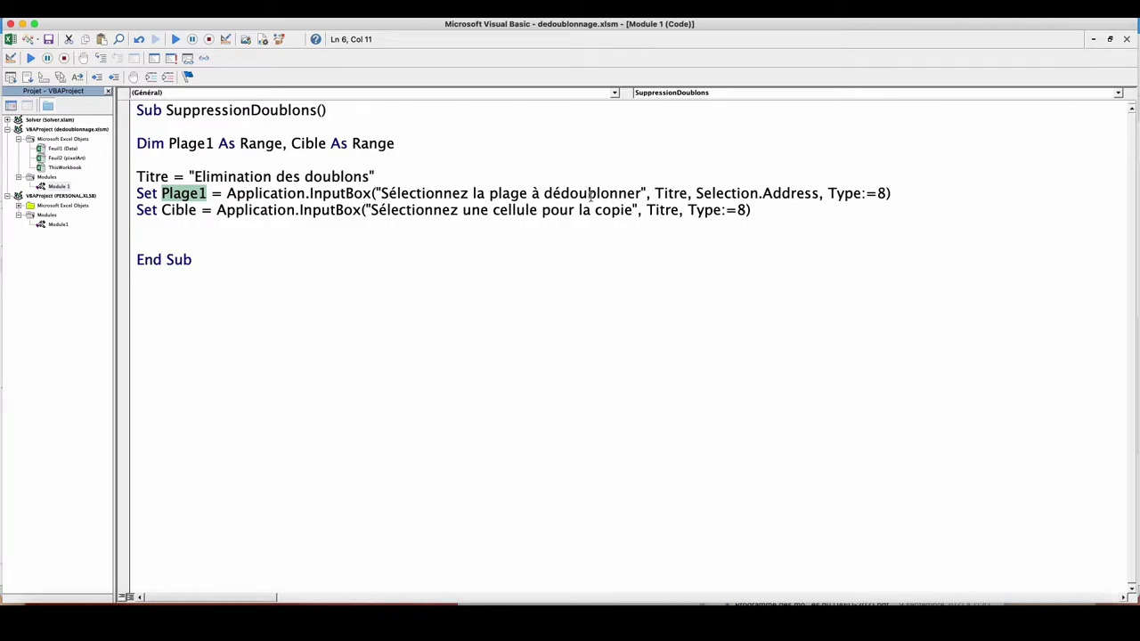
{"action": "double_click", "coordinate": [180, 211]}
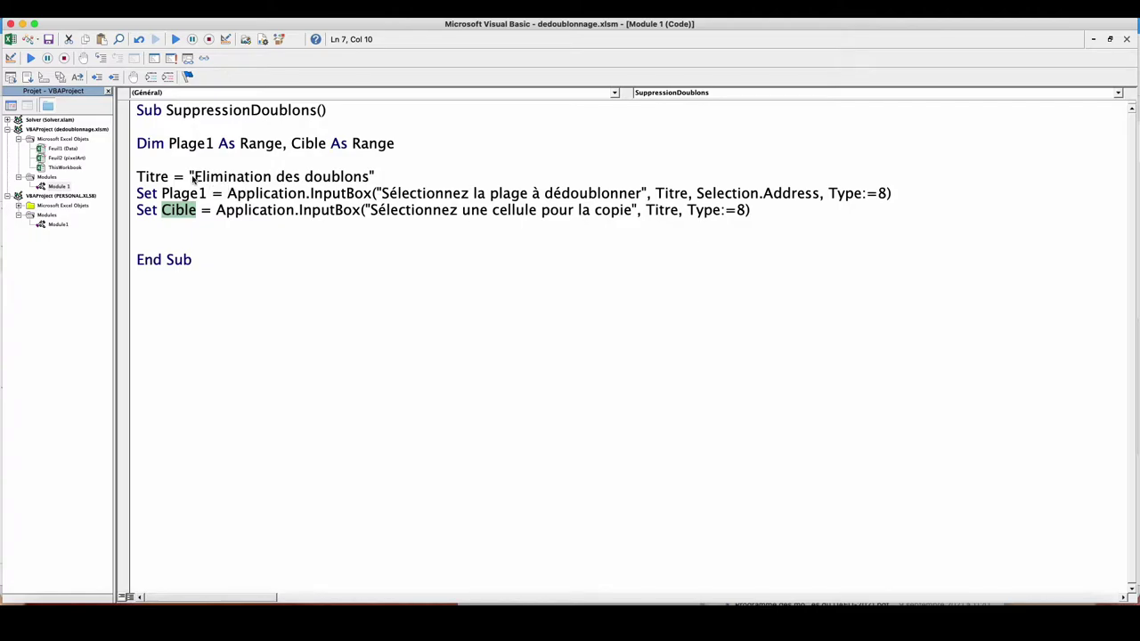
{"action": "left_click_drag", "start_coordinate": [189, 177], "coordinate": [374, 177]}
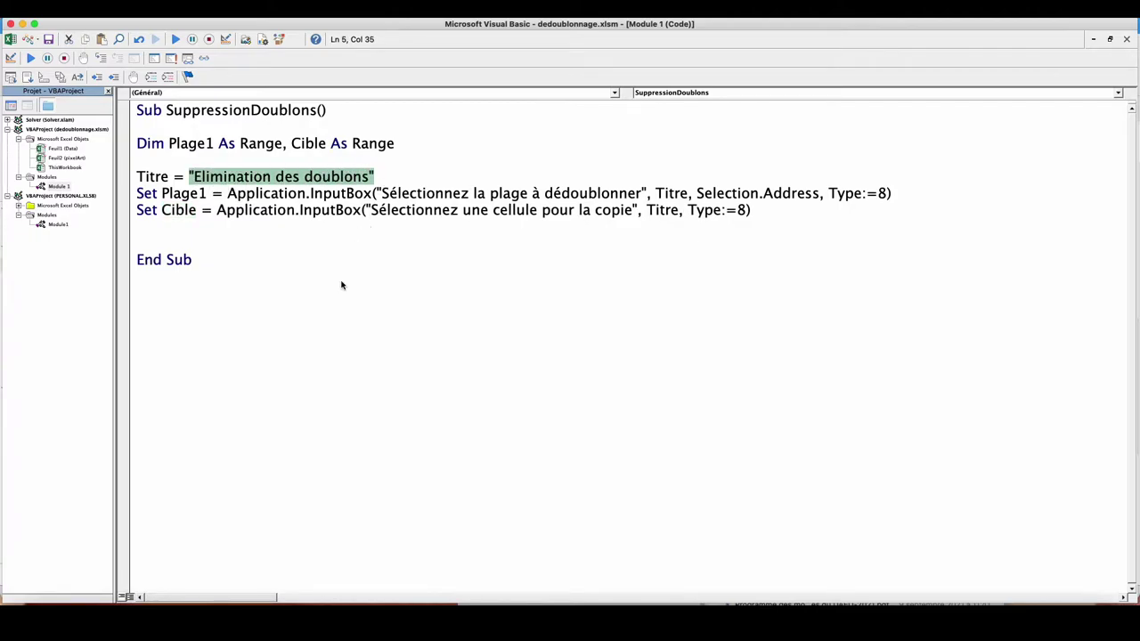
{"action": "double_click", "coordinate": [672, 194]}
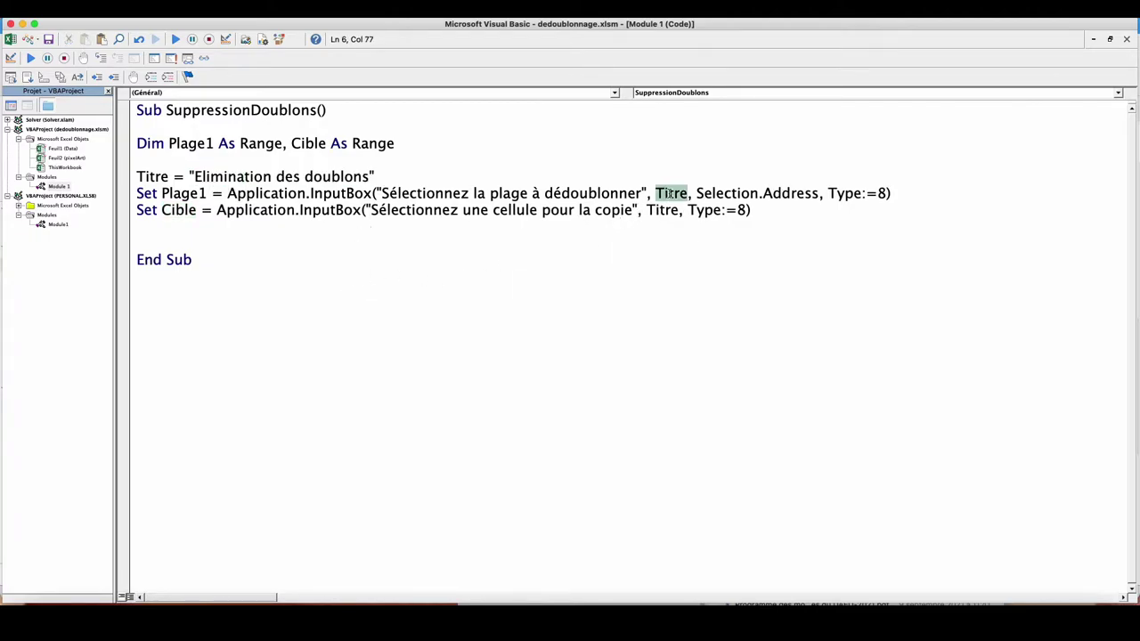
{"action": "double_click", "coordinate": [662, 210]}
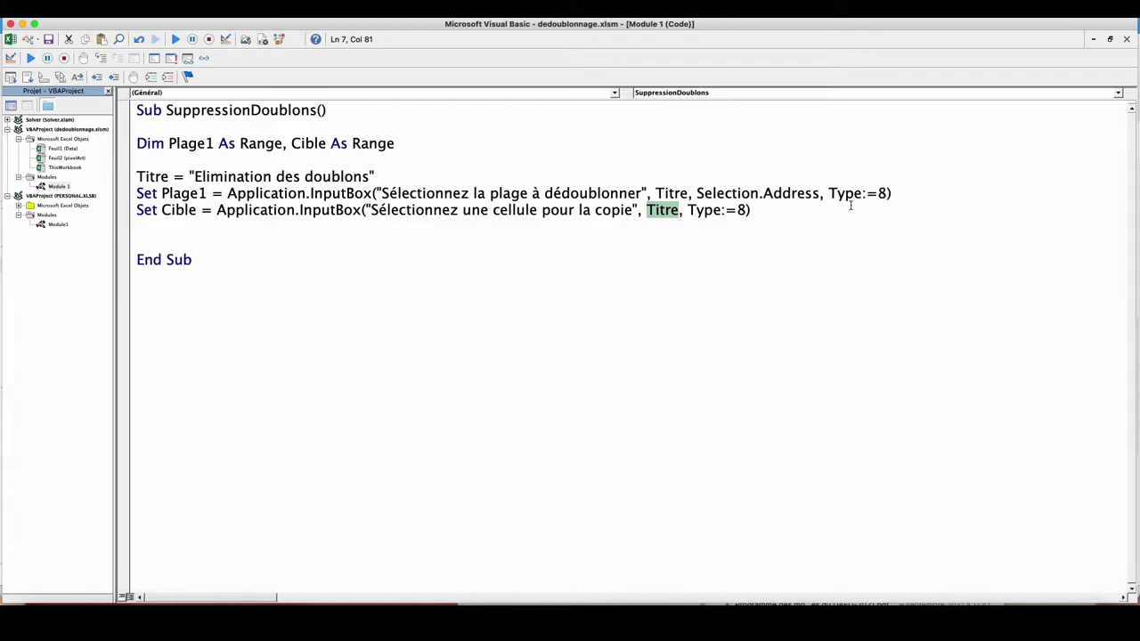
{"action": "left_click_drag", "start_coordinate": [818, 195], "coordinate": [697, 193]}
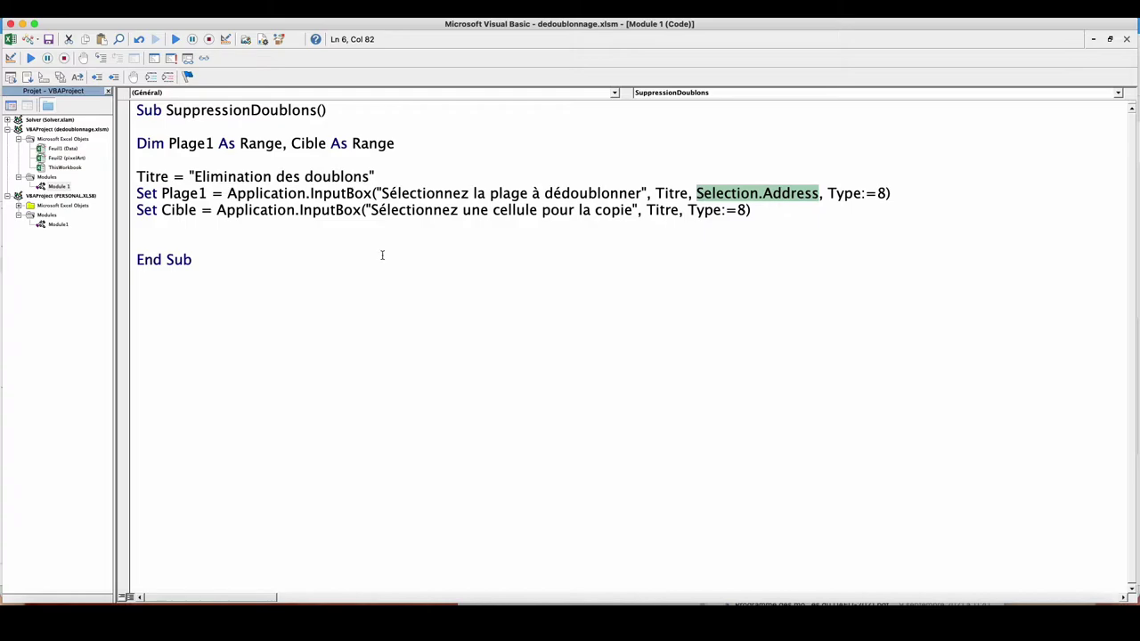
{"action": "mouse_move", "coordinate": [165, 199]}
{"action": "left_mouse_down"}
{"action": "mouse_move", "coordinate": [222, 214]}
{"action": "mouse_move", "coordinate": [275, 331]}
{"action": "left_mouse_up"}
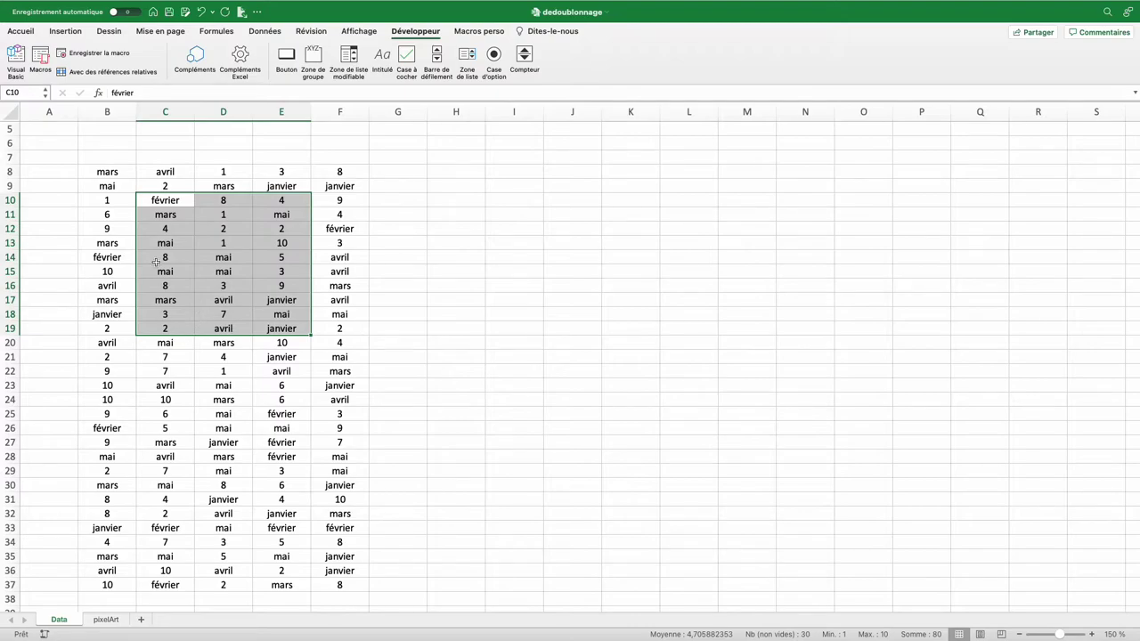
Run SuppressionDoublons from the macro list, then cancel the Elimination des doublons prompt
{"action": "left_click", "coordinate": [40, 56]}
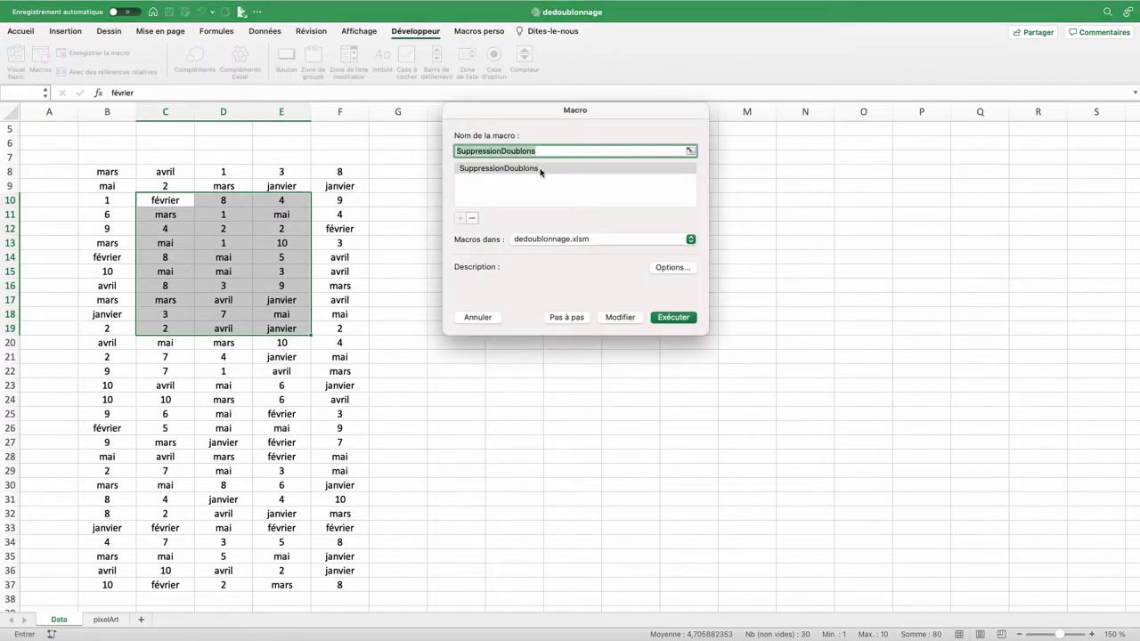
{"action": "left_click", "coordinate": [674, 318]}
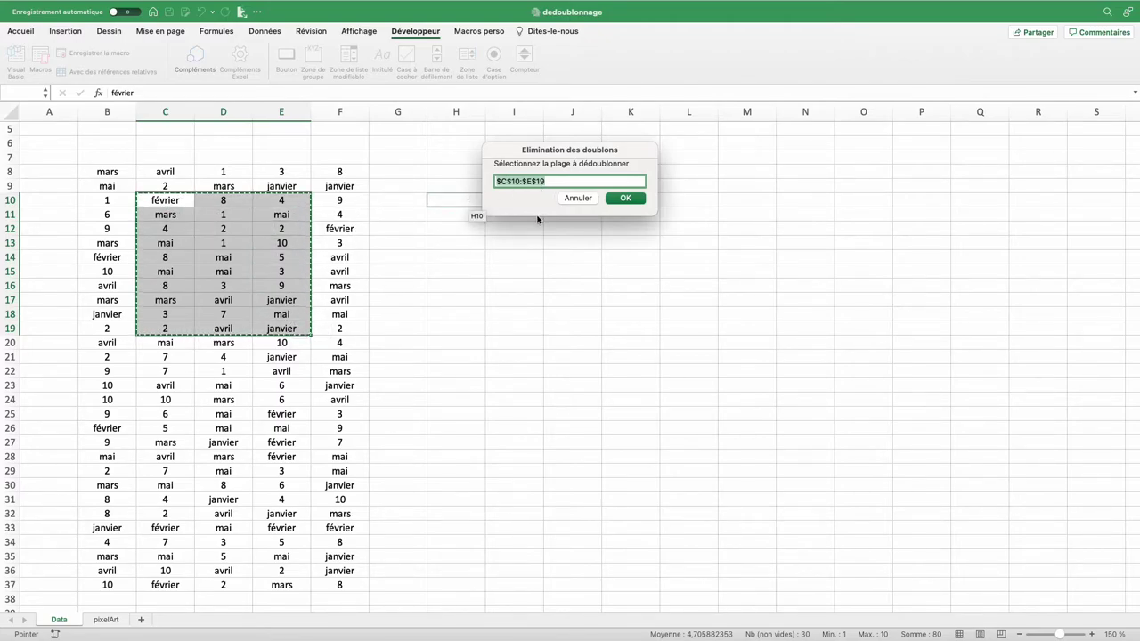
{"action": "left_click", "coordinate": [578, 199]}
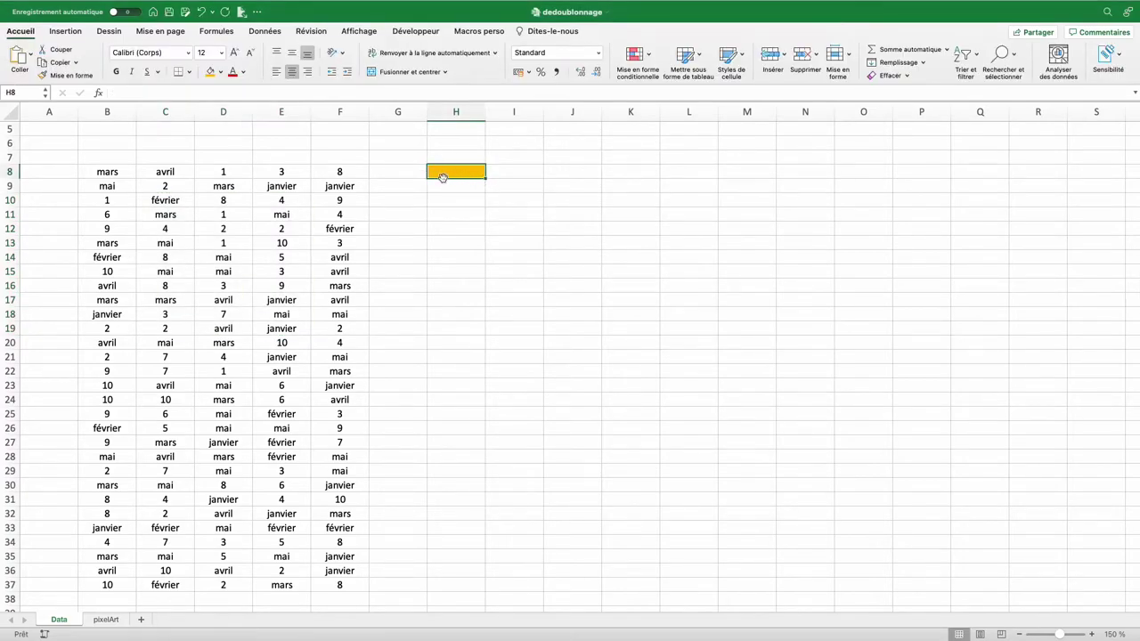
Select the data table B8:F37, then the yellow target cell H8
{"action": "mouse_move", "coordinate": [108, 172]}
{"action": "left_mouse_down"}
{"action": "mouse_move", "coordinate": [301, 291]}
{"action": "mouse_move", "coordinate": [342, 581]}
{"action": "left_mouse_up"}
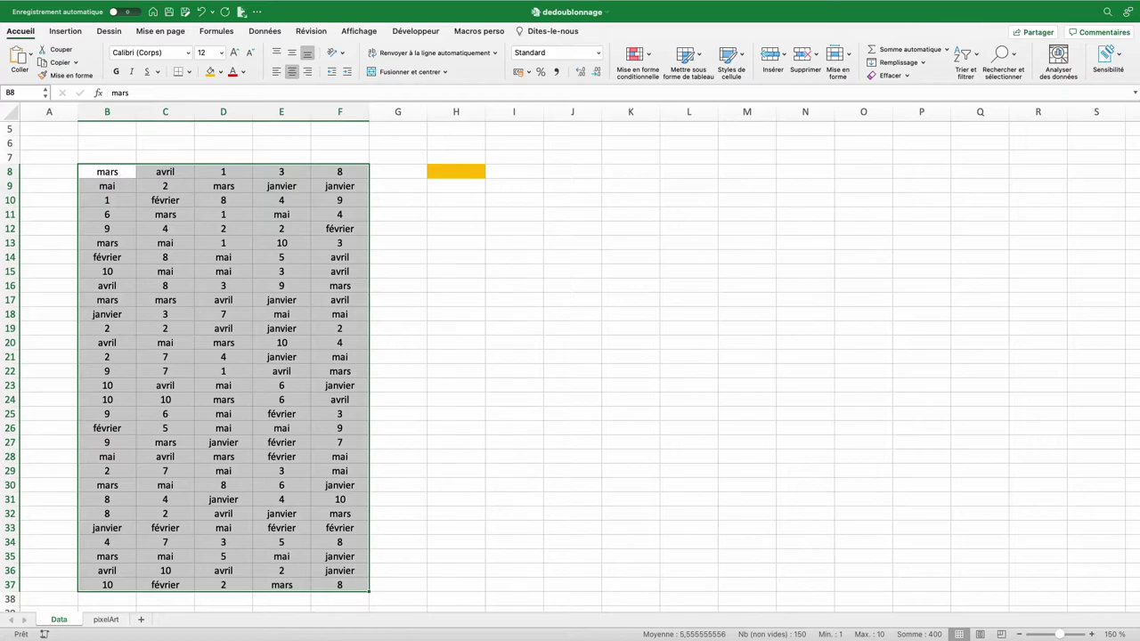
{"action": "left_click", "coordinate": [106, 172]}
{"action": "left_click", "coordinate": [449, 176]}
Enter mars in H8 with a count of 1 in I8
{"action": "left_click_drag", "start_coordinate": [449, 175], "coordinate": [448, 246]}
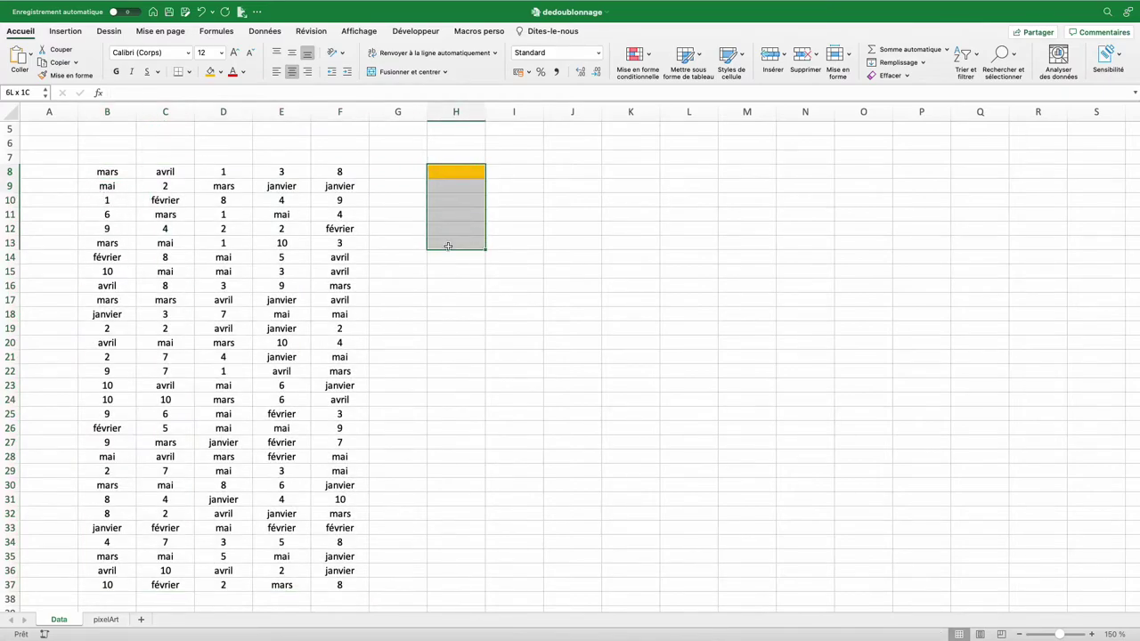
{"action": "left_click", "coordinate": [458, 171]}
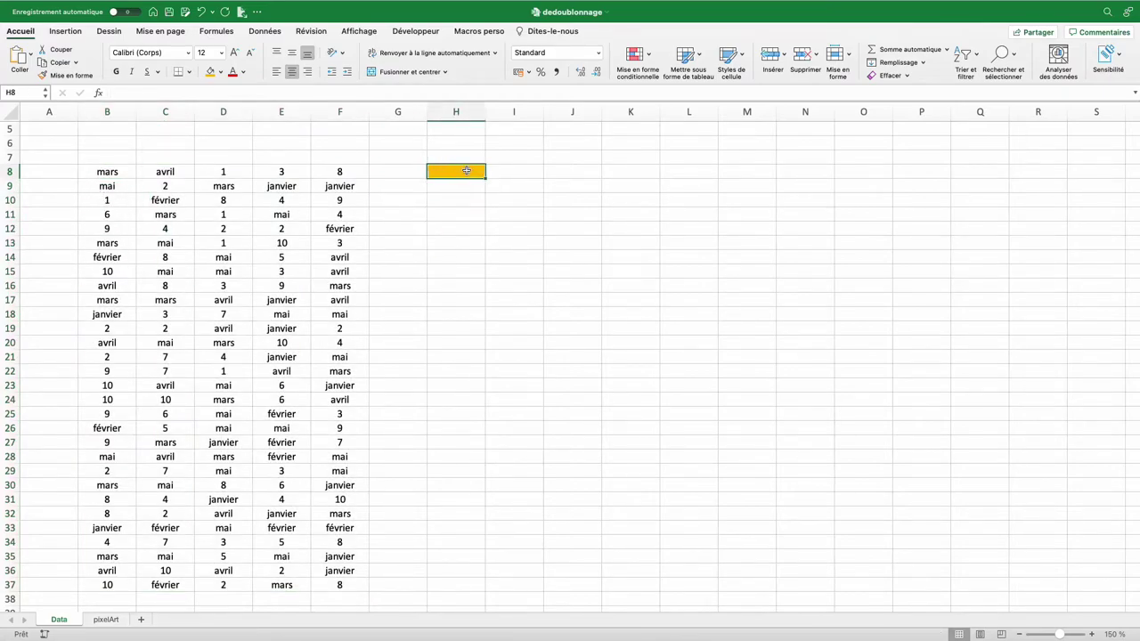
{"action": "type", "text": "mars"}
{"action": "key", "text": "Tab"}
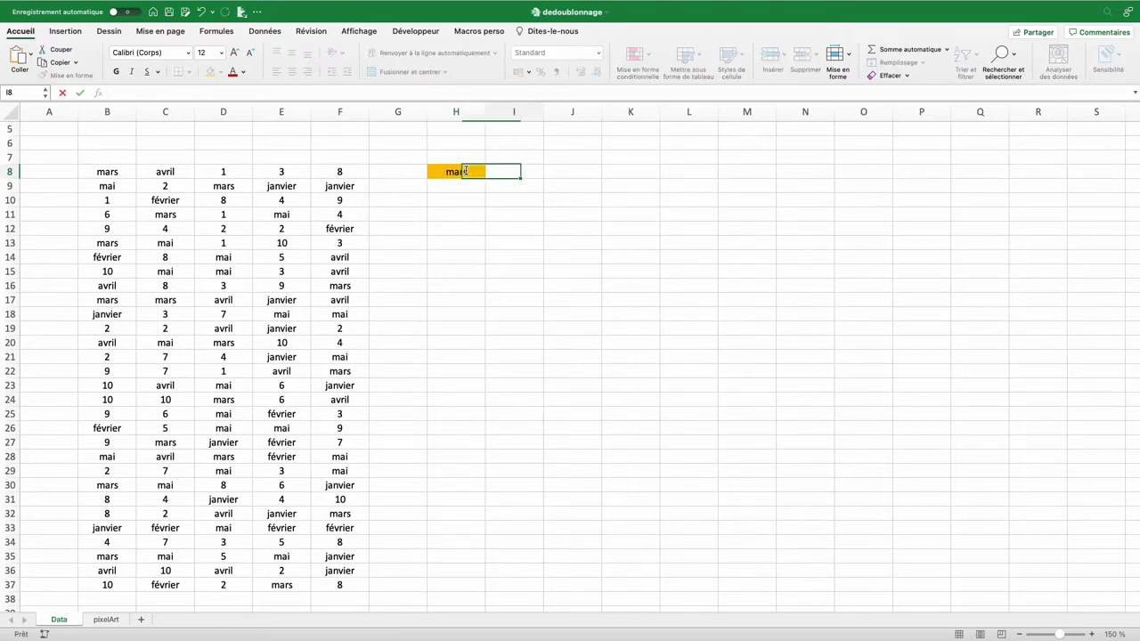
{"action": "type", "text": "1"}
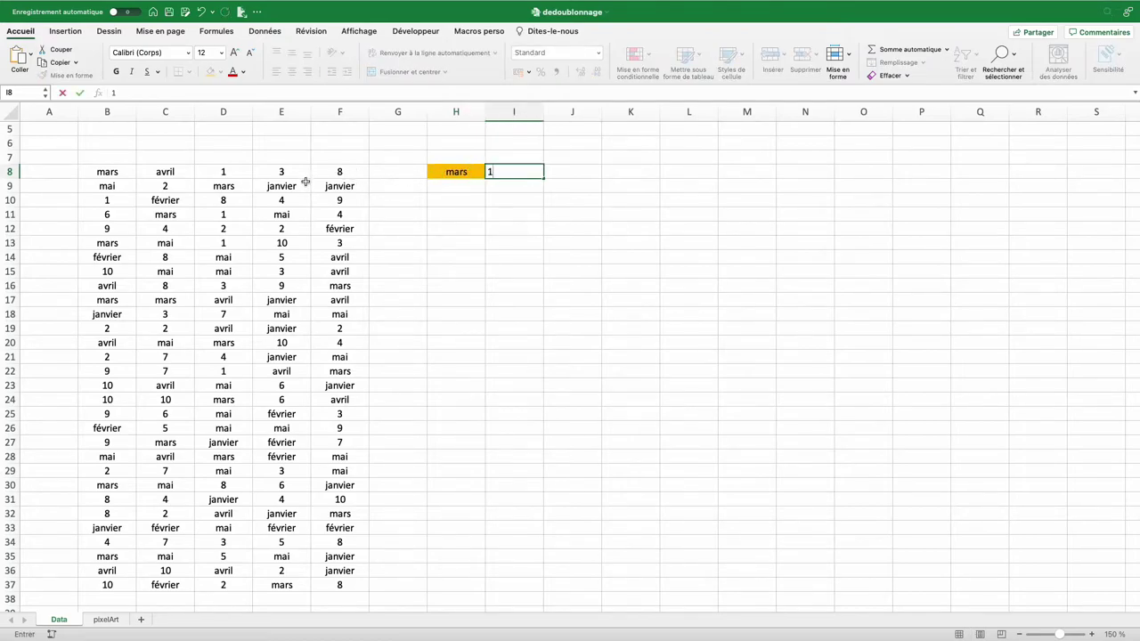
{"action": "left_click", "coordinate": [294, 183]}
{"action": "left_click", "coordinate": [180, 173]}
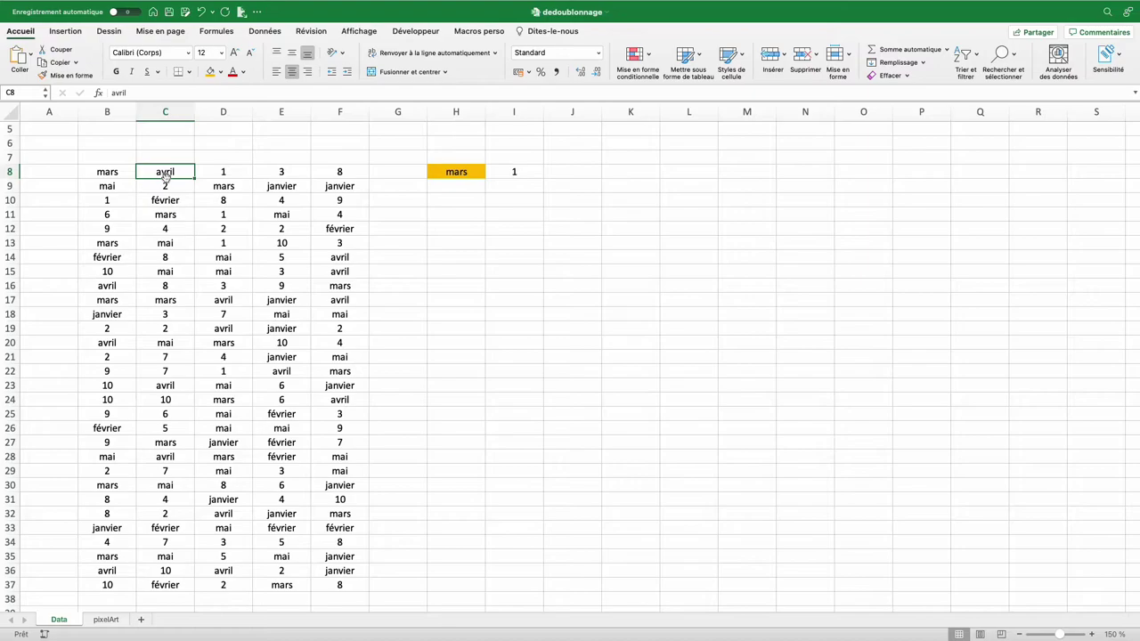
Enter avril in H9 with count 1, then the value 1 in H10
{"action": "left_click", "coordinate": [457, 173]}
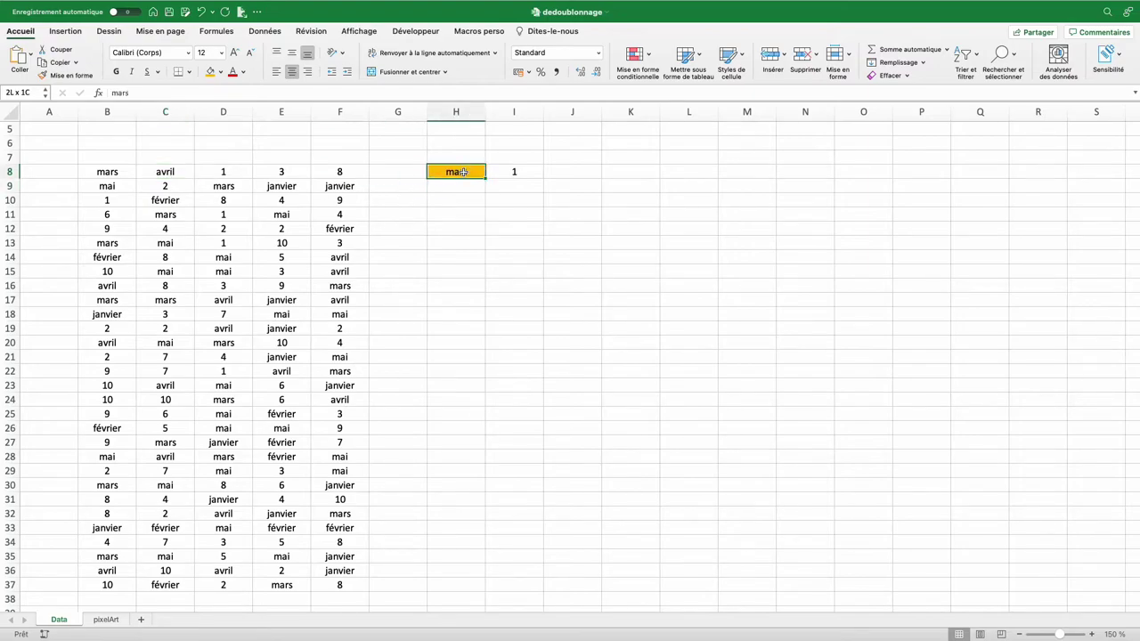
{"action": "left_click", "coordinate": [457, 185]}
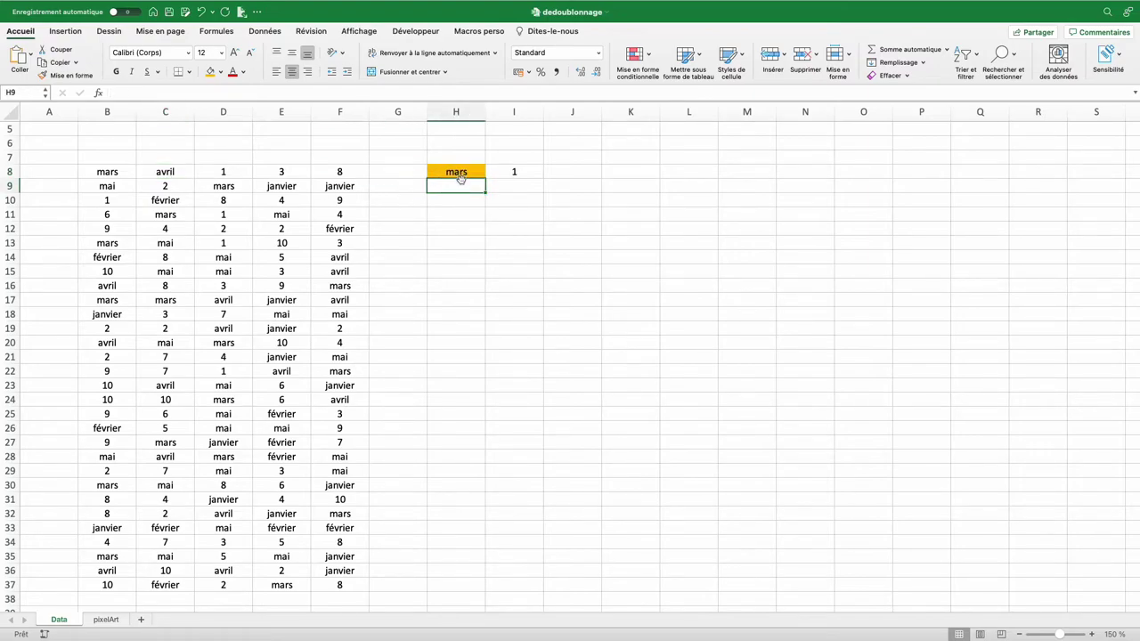
{"action": "type", "text": "avril"}
{"action": "key", "text": "Tab"}
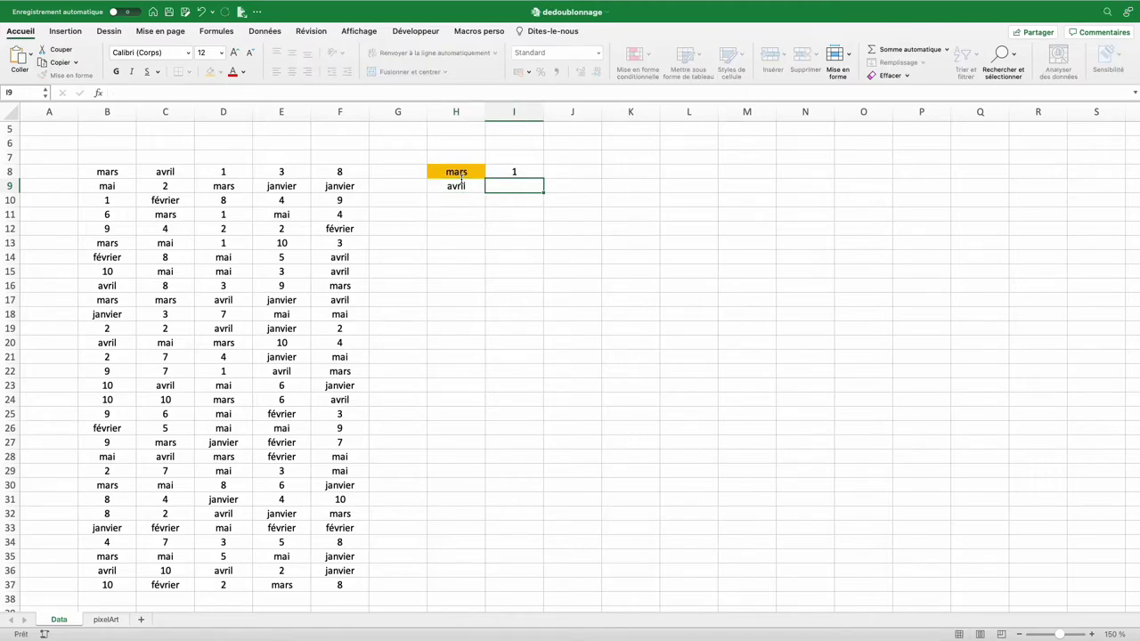
{"action": "type", "text": "1"}
{"action": "left_click", "coordinate": [465, 203]}
{"action": "type", "text": "1"}
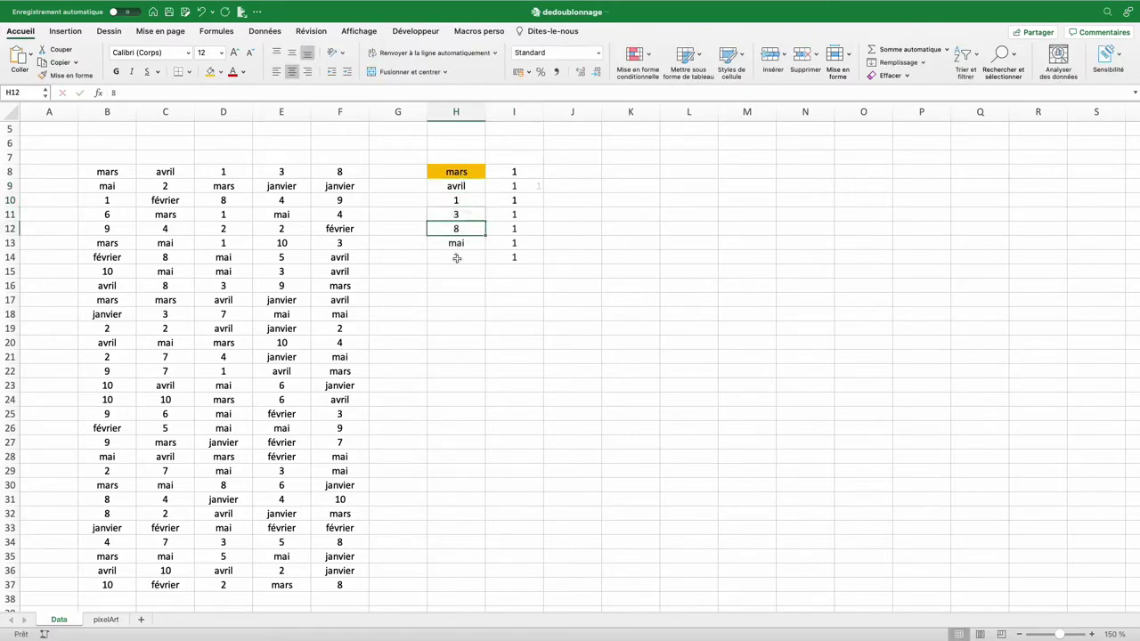
{"action": "left_click", "coordinate": [217, 189]}
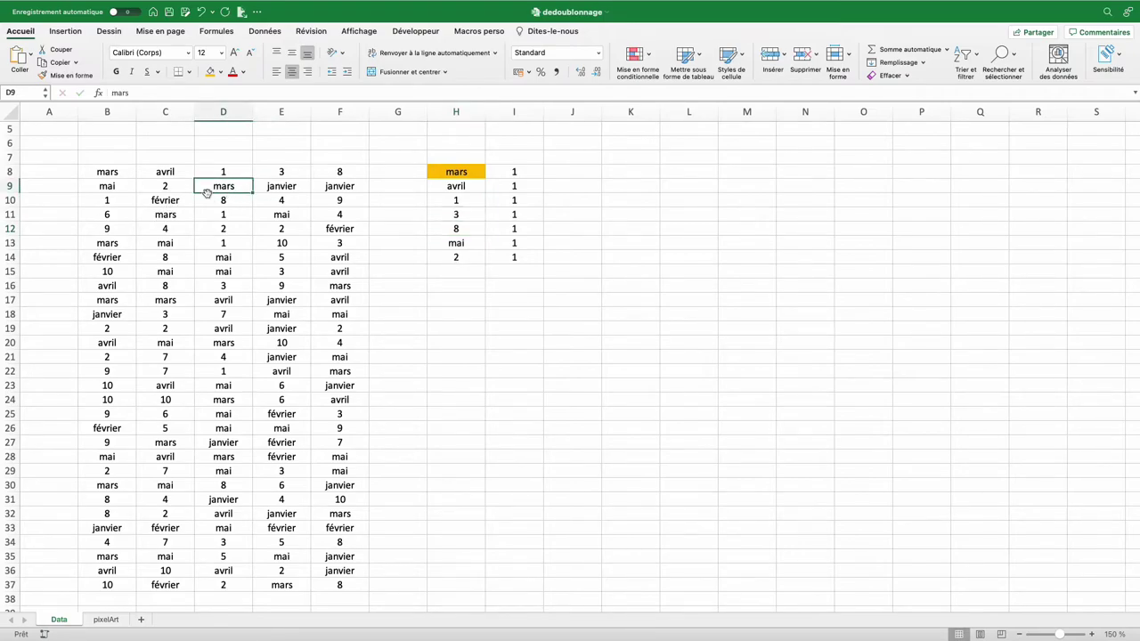
Change mars's count in I8 to 2
{"action": "left_click_drag", "start_coordinate": [458, 172], "coordinate": [454, 260]}
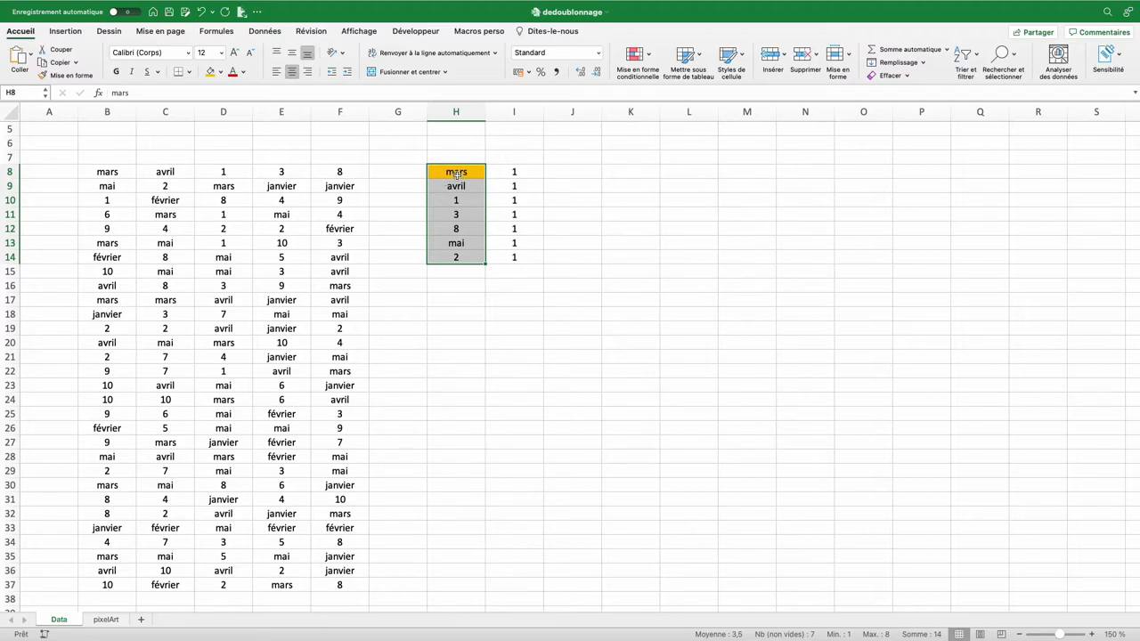
{"action": "left_click", "coordinate": [515, 171]}
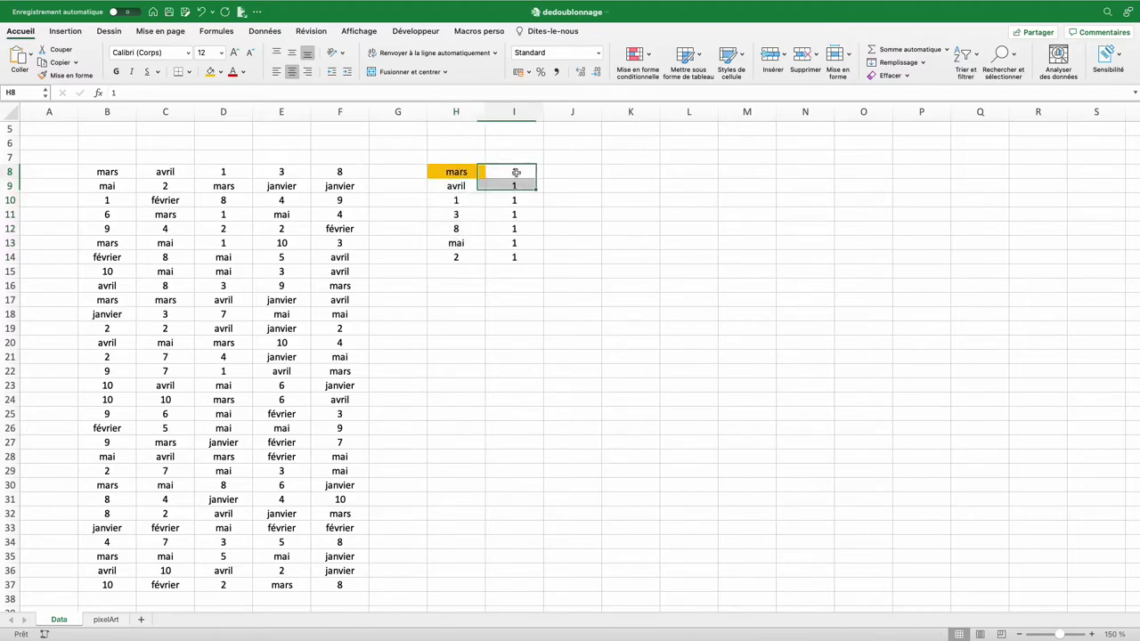
{"action": "type", "text": "2"}
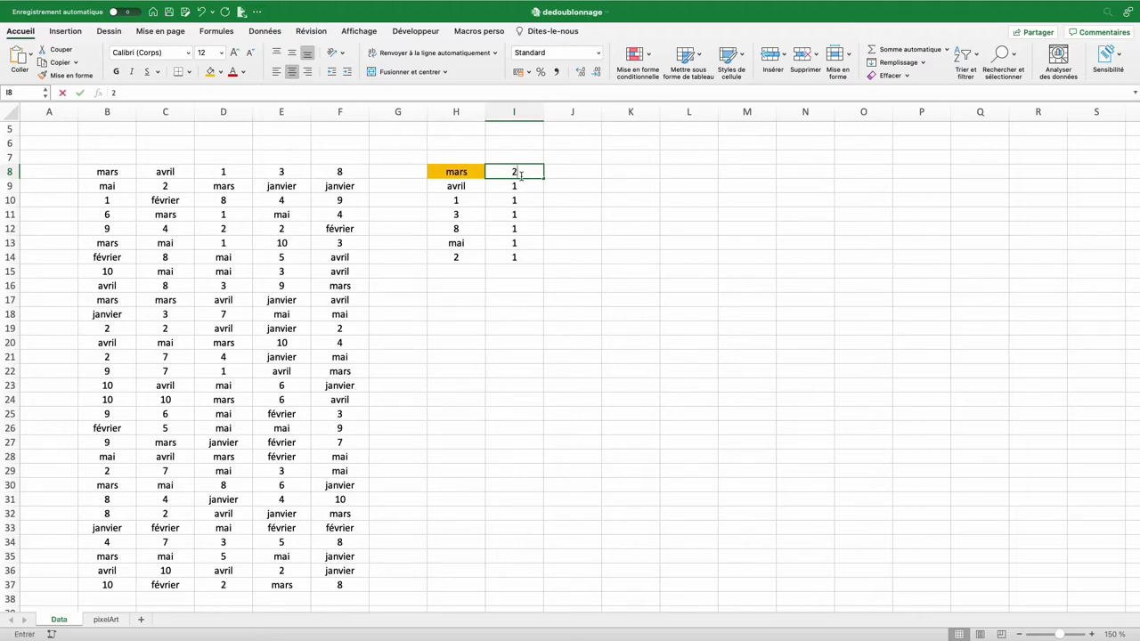
{"action": "key", "text": "Return"}
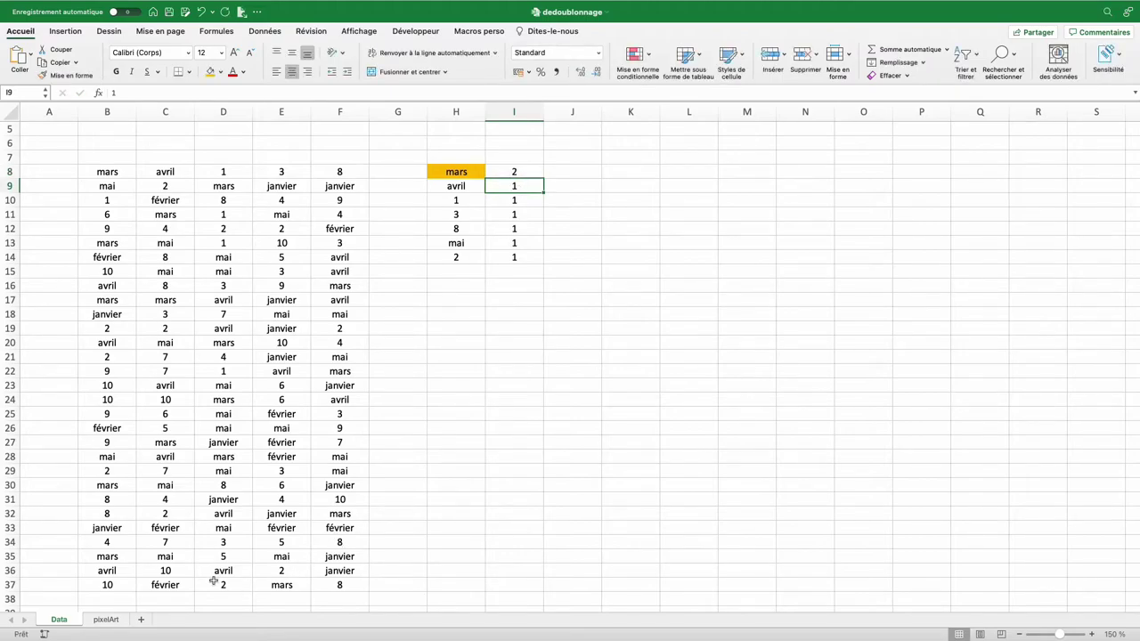
Enter =NB.SI(H8:H14;B8) in H17 to count B8's value in the list
{"action": "scroll", "coordinate": [208, 571], "scroll_direction": "up", "scroll_amount": 5}
{"action": "left_click", "coordinate": [158, 243]}
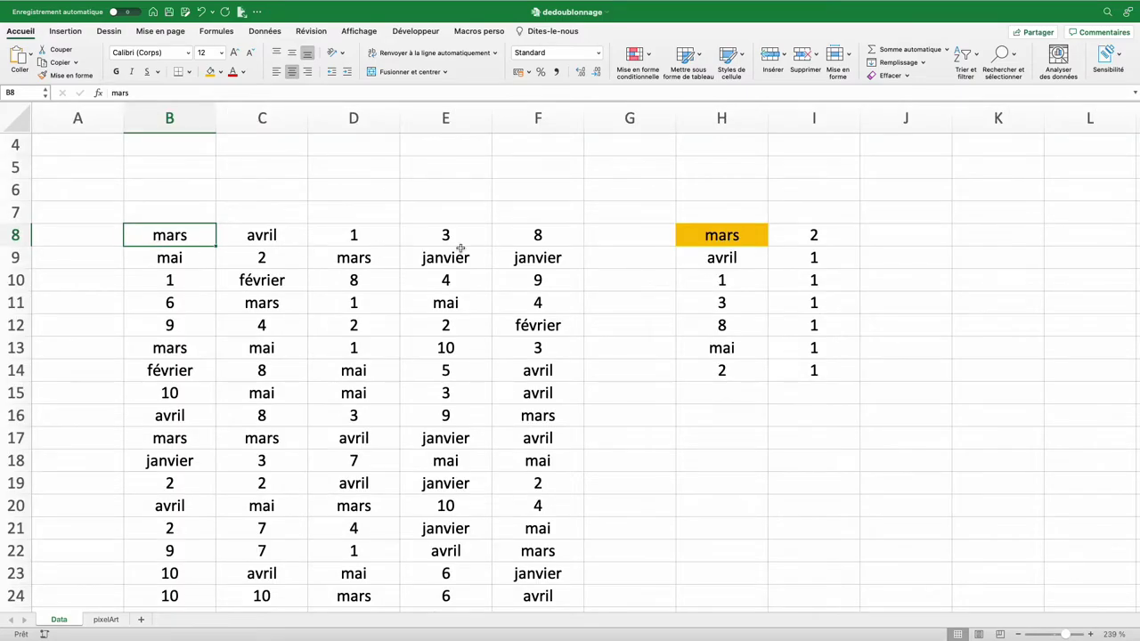
{"action": "left_click_drag", "start_coordinate": [703, 239], "coordinate": [700, 371]}
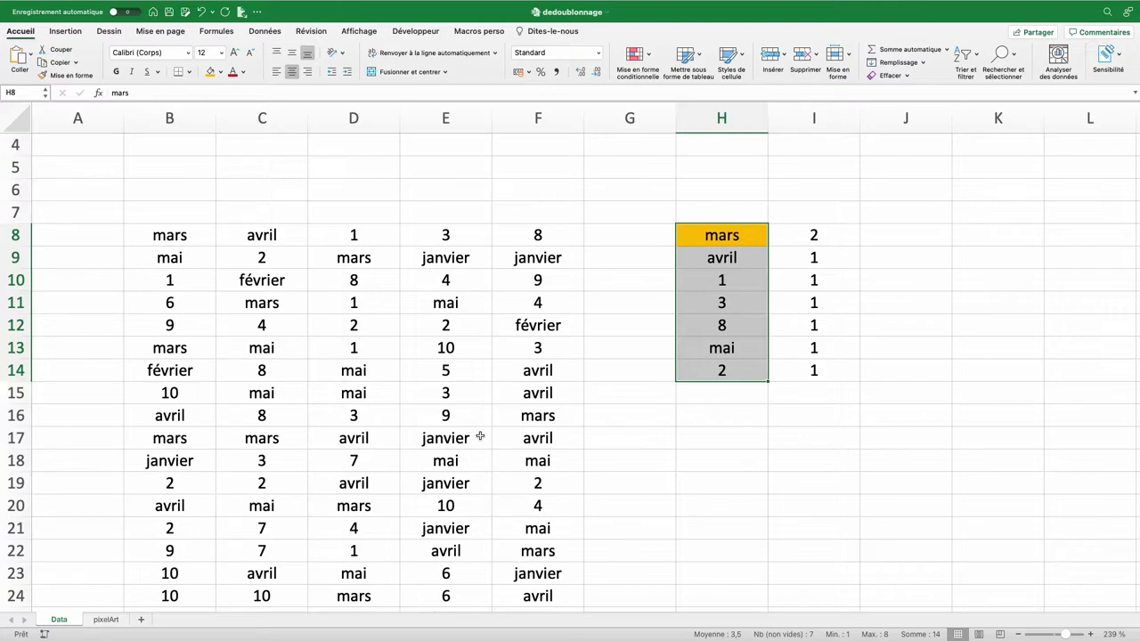
{"action": "left_click", "coordinate": [716, 439]}
{"action": "type", "text": "=n"}
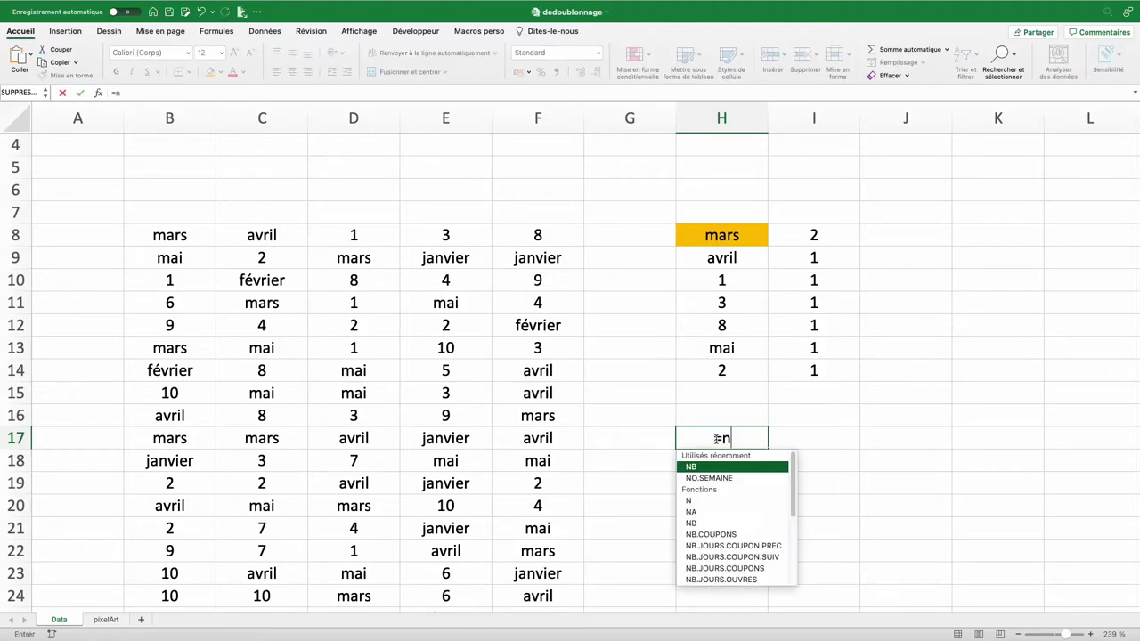
{"action": "type", "text": "b.si("}
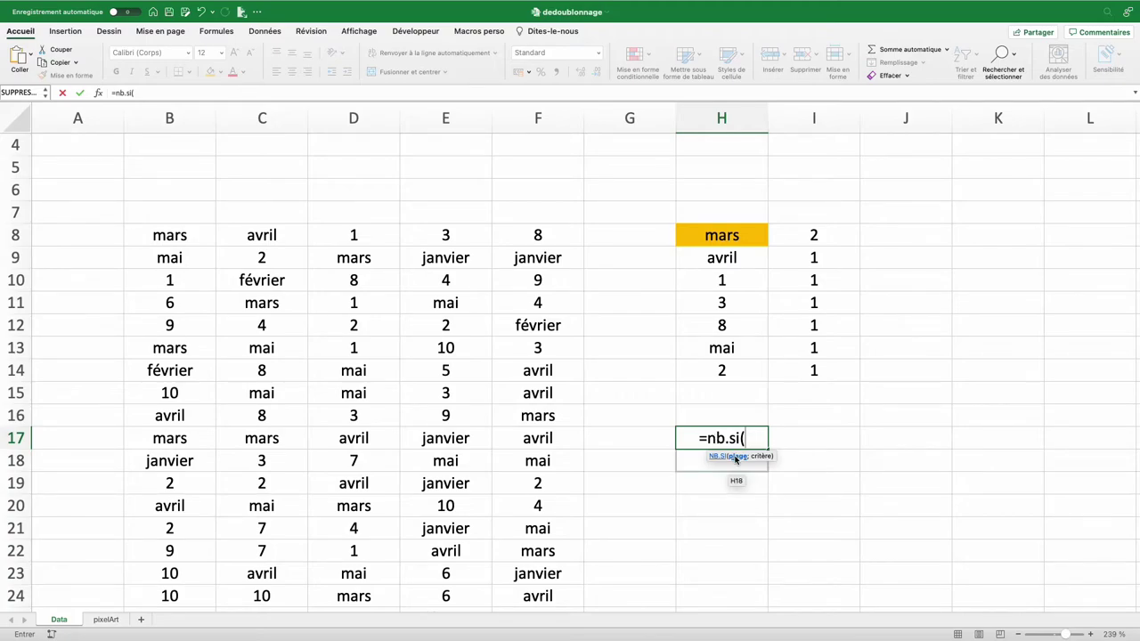
{"action": "left_click", "coordinate": [737, 243]}
{"action": "left_click_drag", "start_coordinate": [736, 242], "coordinate": [735, 370]}
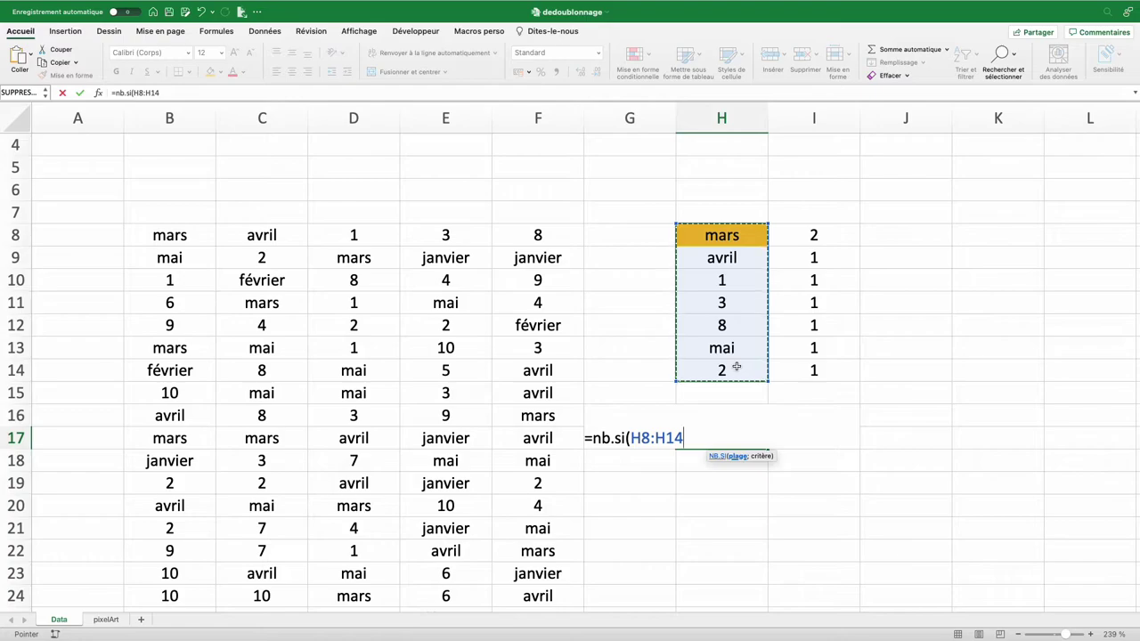
{"action": "type", "text": ";"}
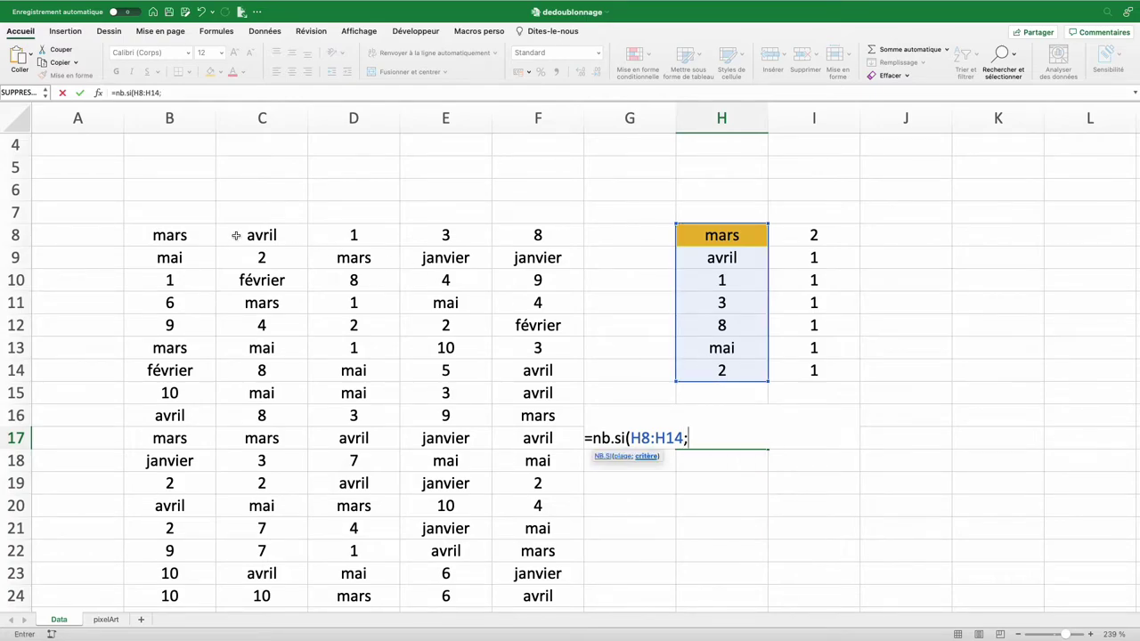
{"action": "left_click", "coordinate": [175, 236]}
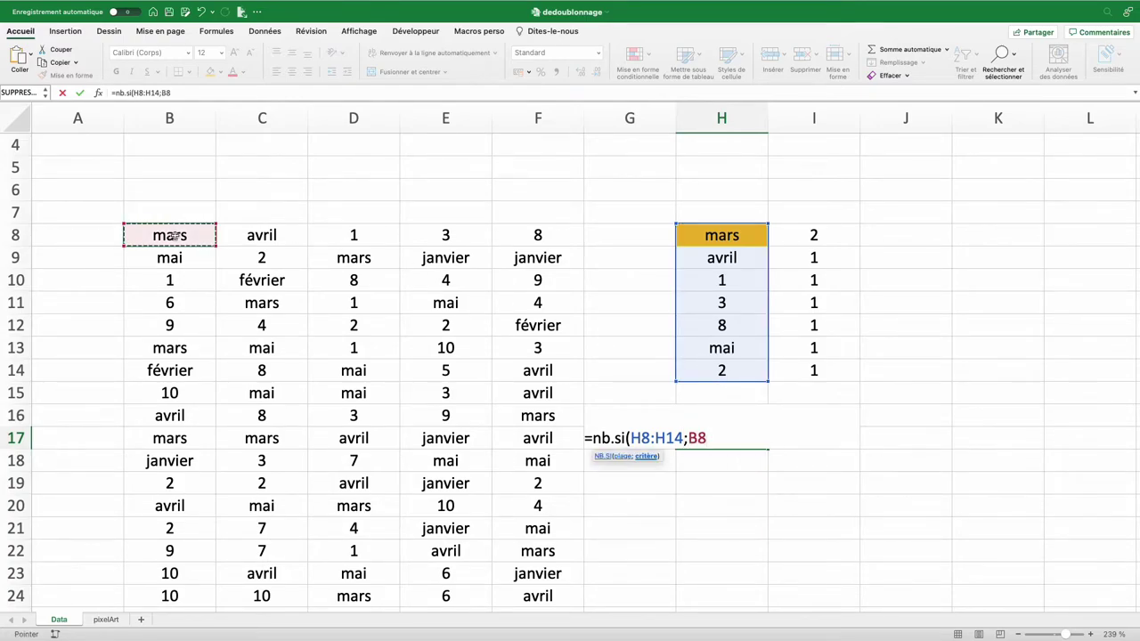
{"action": "key", "text": "Return"}
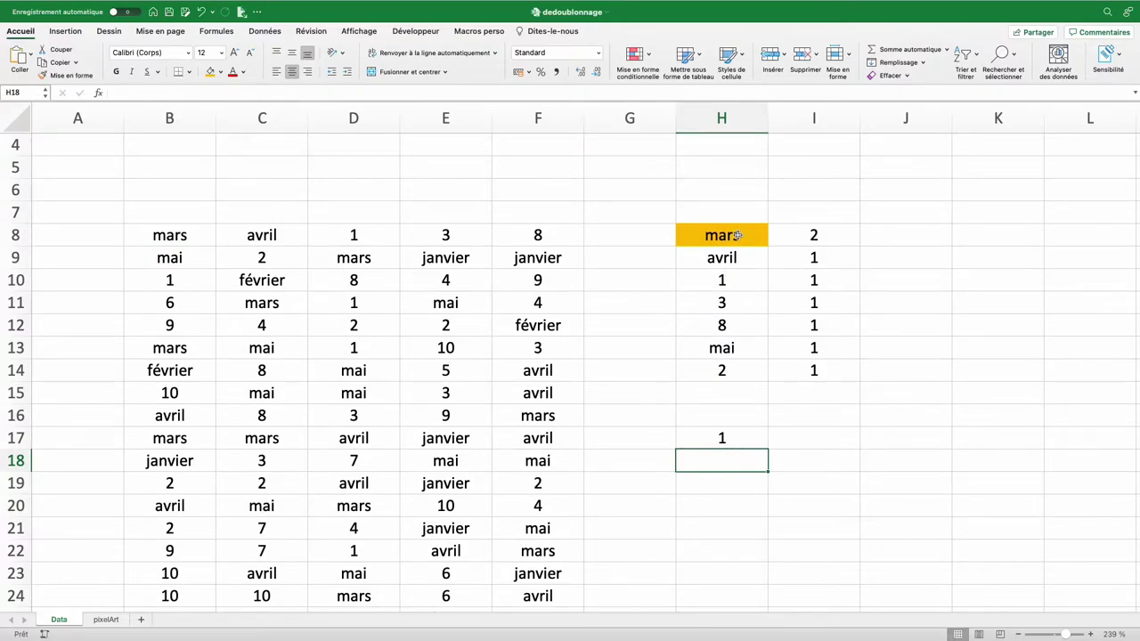
Change B8 to juillet to test the count
{"action": "left_click_drag", "start_coordinate": [733, 231], "coordinate": [737, 369]}
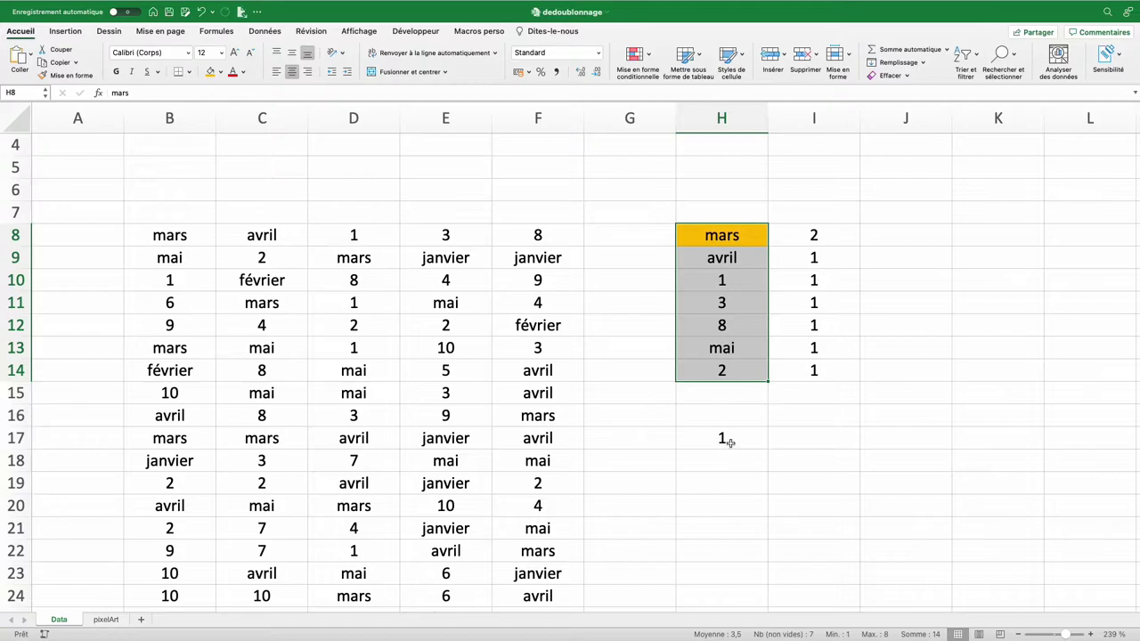
{"action": "left_click", "coordinate": [197, 240]}
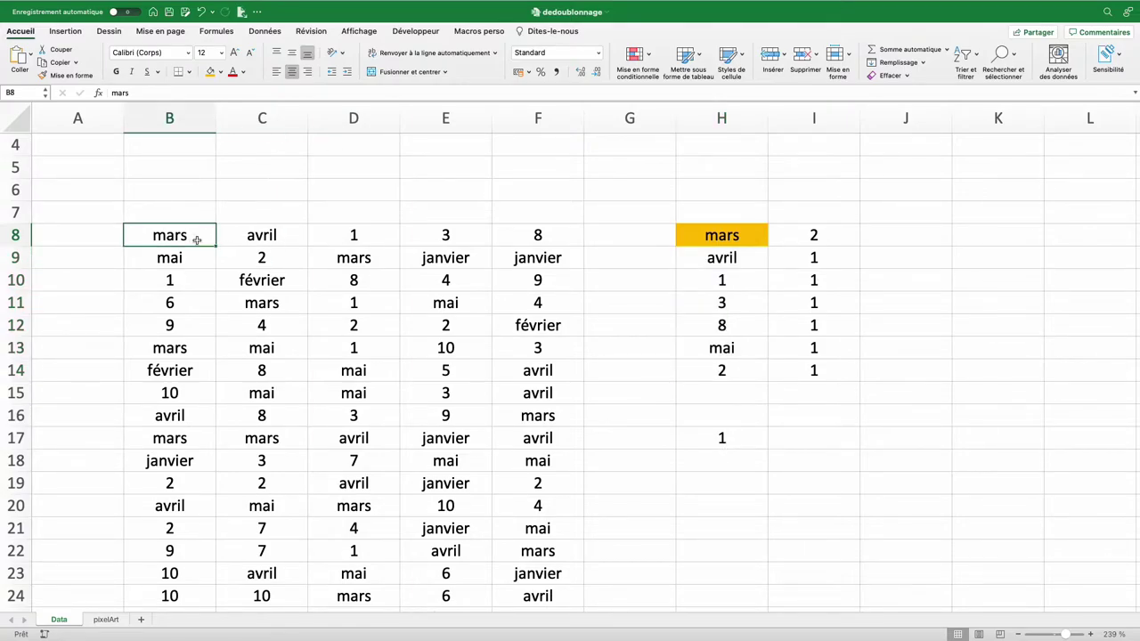
{"action": "type", "text": "juillet"}
{"action": "key", "text": "Return"}
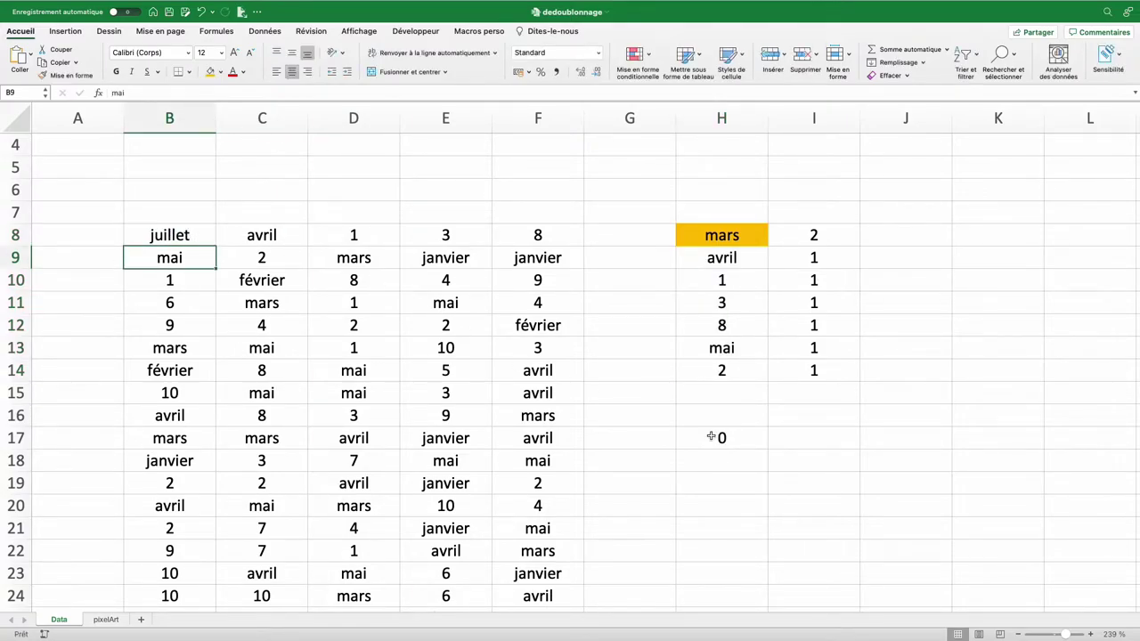
Clear the leftover 0 from H17 and select the results in column H
{"action": "left_click_drag", "start_coordinate": [740, 237], "coordinate": [739, 374]}
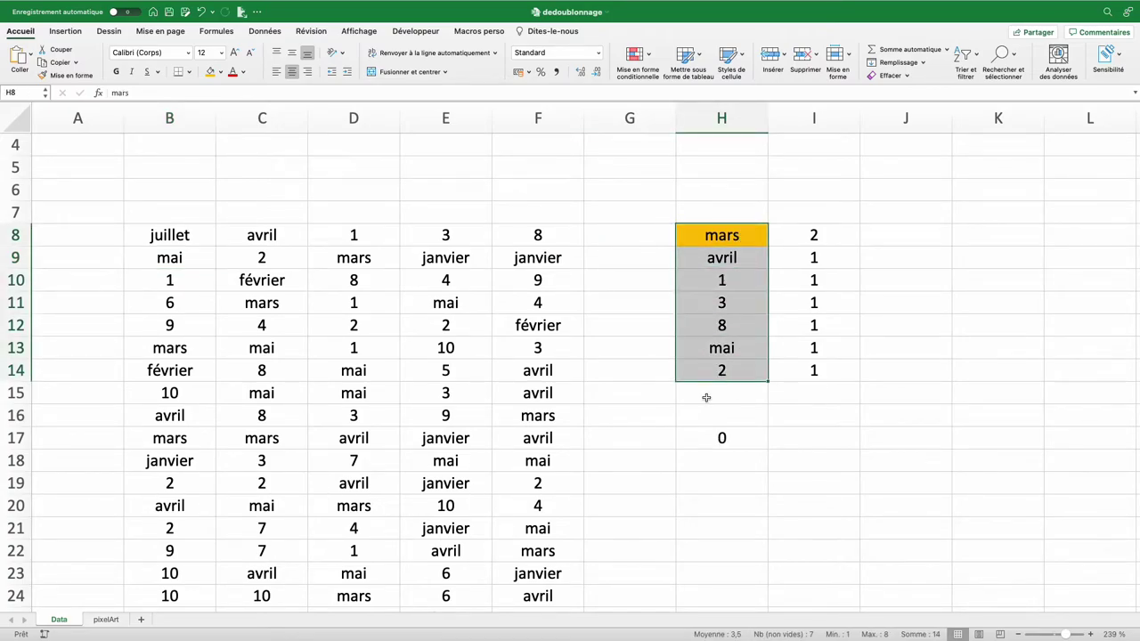
{"action": "left_click", "coordinate": [706, 398]}
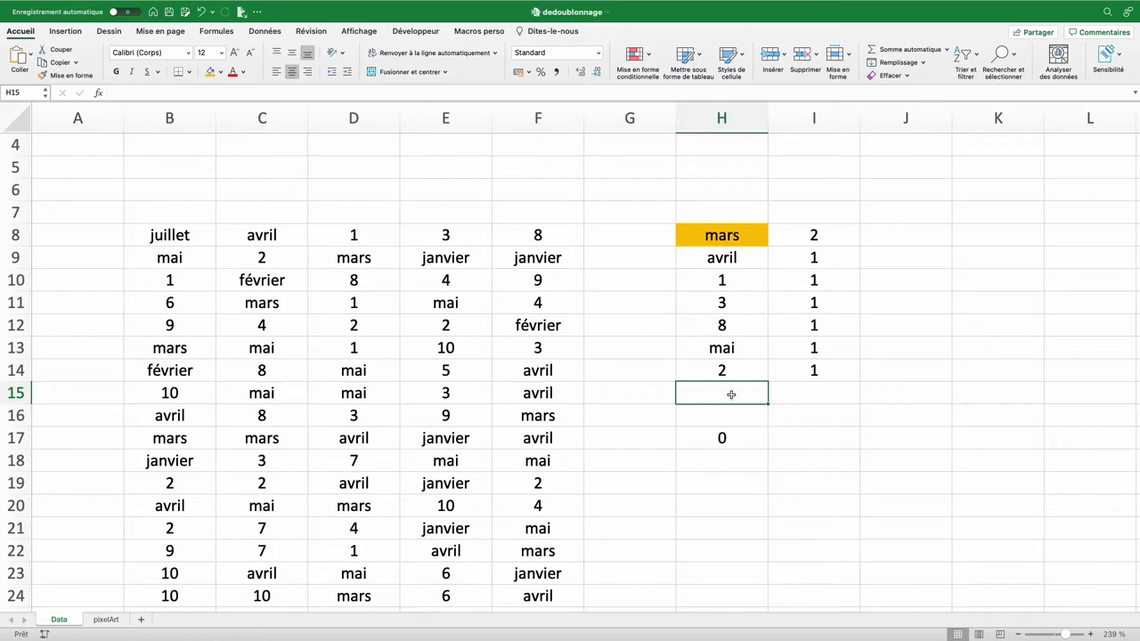
{"action": "left_click", "coordinate": [707, 434]}
{"action": "key", "text": "Delete"}
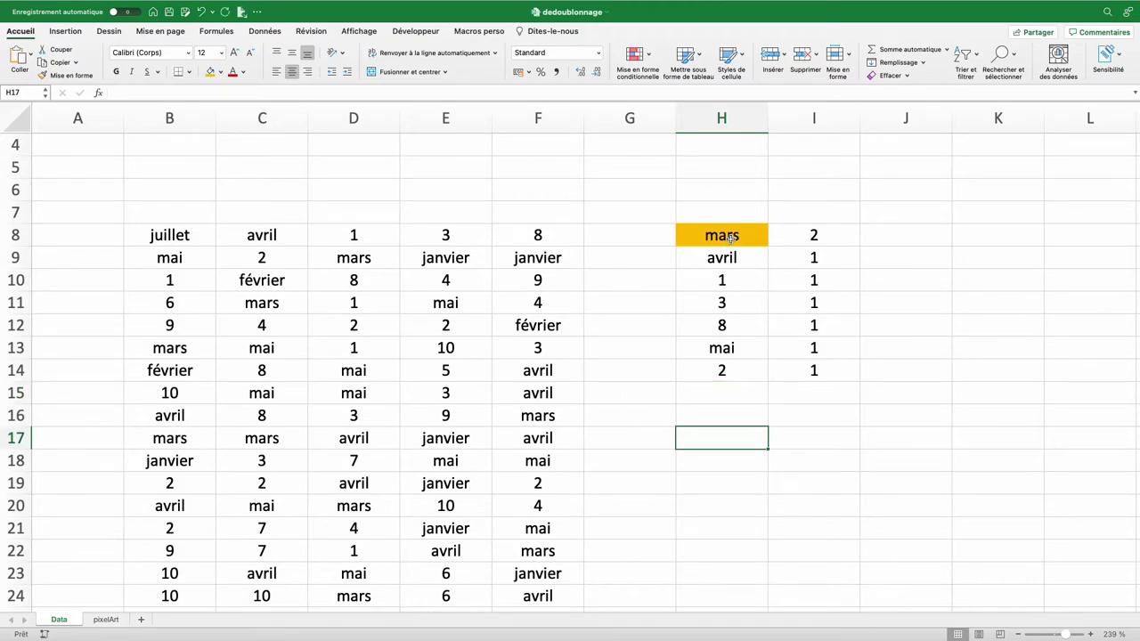
{"action": "left_click_drag", "start_coordinate": [730, 236], "coordinate": [719, 467]}
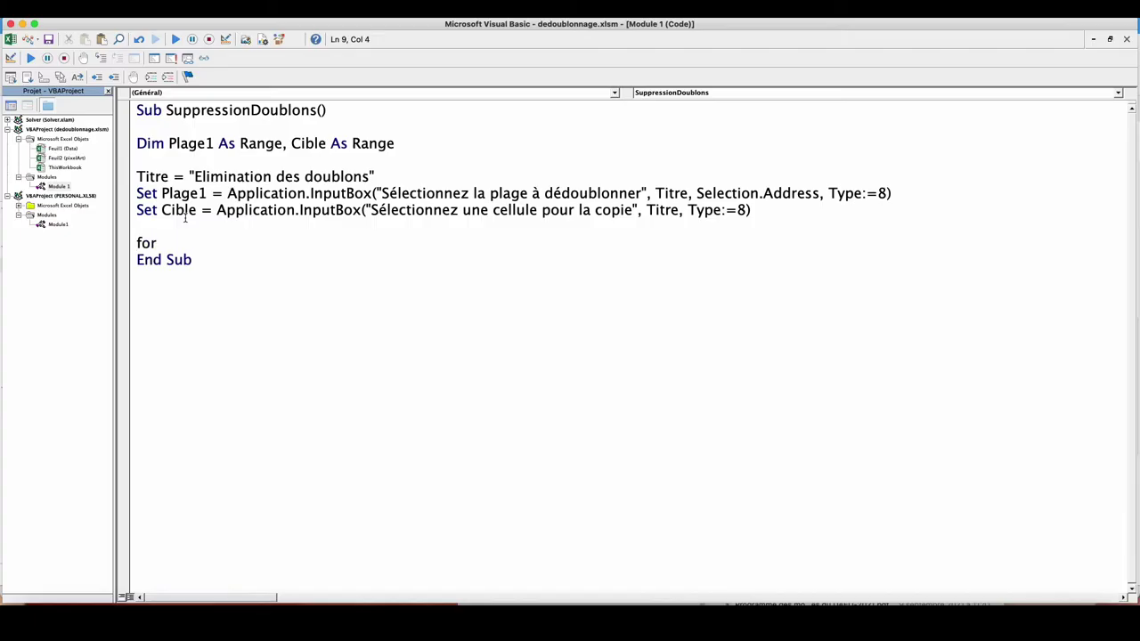
Add a For Each Cellule In Plage1 … Next loop and declare Cellule As Range
{"action": "type", "text": "each "}
{"action": "type", "text": "Cellule in P"}
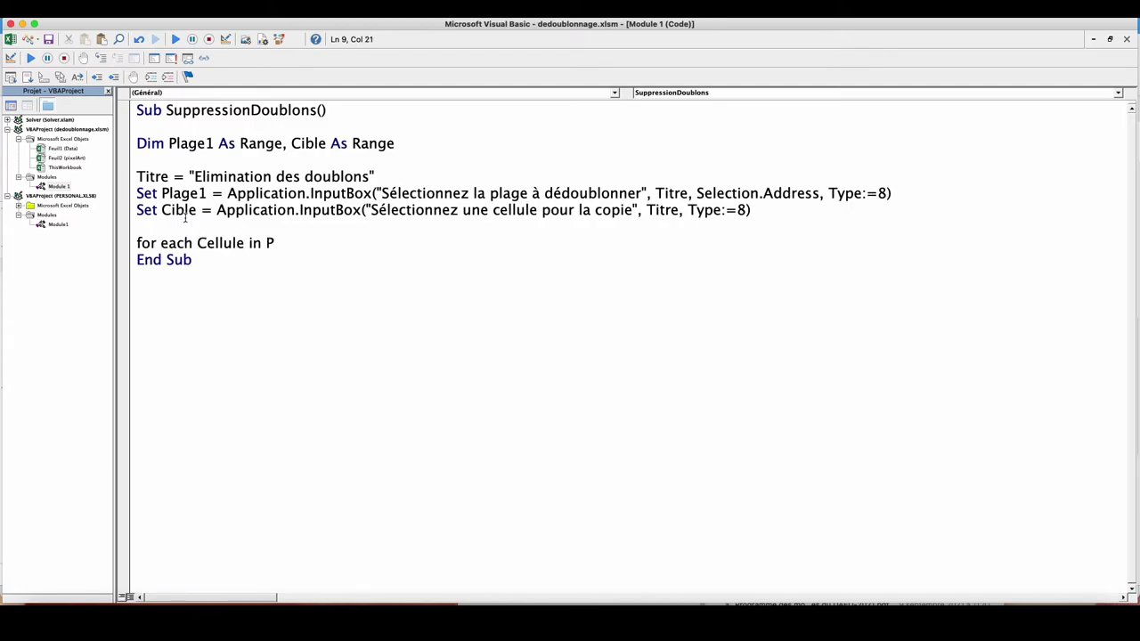
{"action": "type", "text": "lage1"}
{"action": "key", "text": "Return"}
{"action": "type", "text": "Ne"}
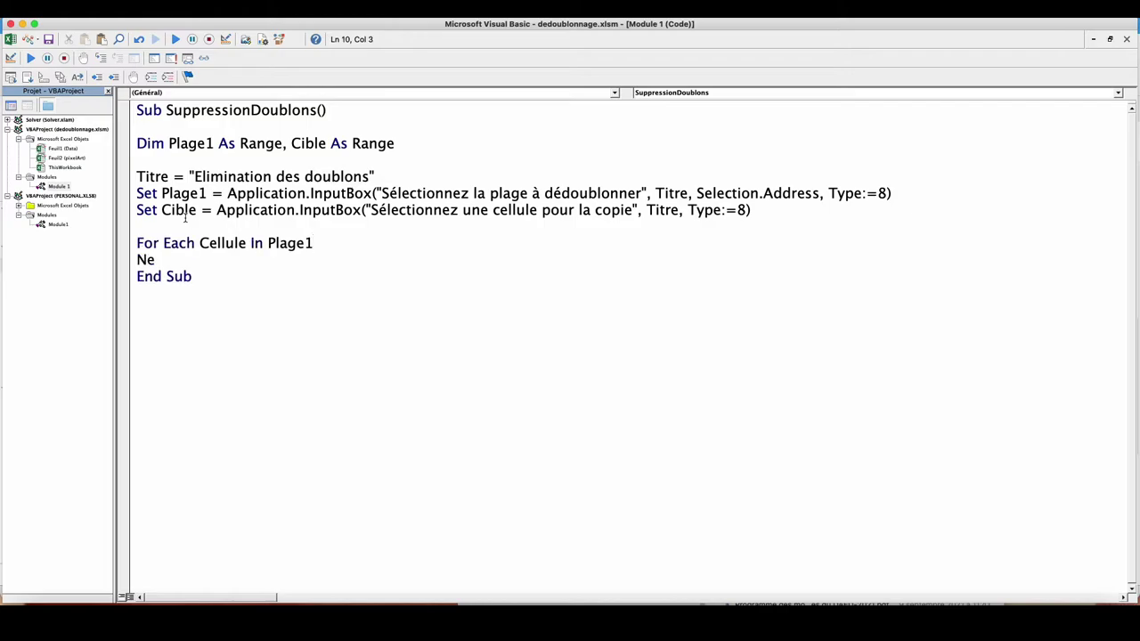
{"action": "key", "text": "Home"}
{"action": "key", "text": "Return"}
{"action": "left_click", "coordinate": [415, 150]}
{"action": "type", "text": ", "}
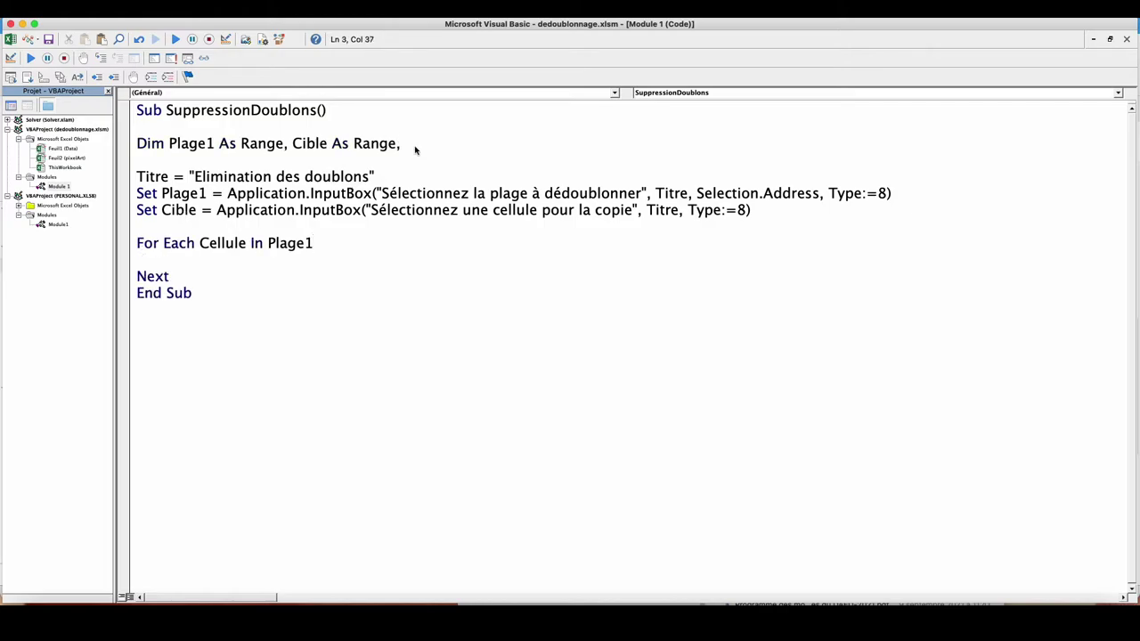
{"action": "type", "text": "Cellule as range"}
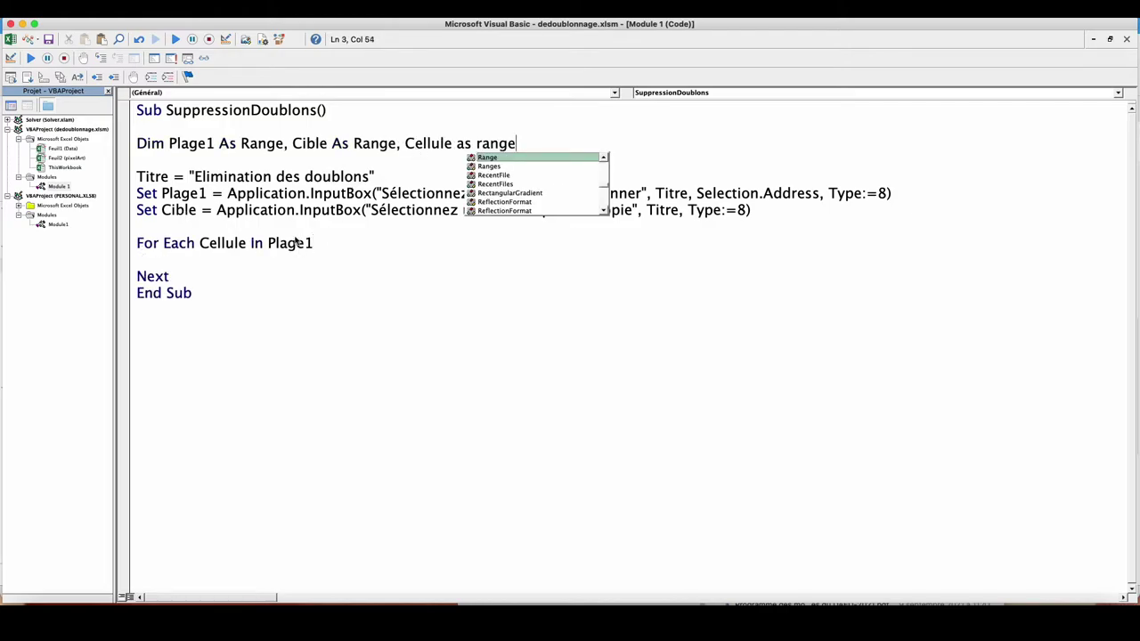
Start the indented loop body with valeur = Cellule
{"action": "left_click", "coordinate": [230, 257]}
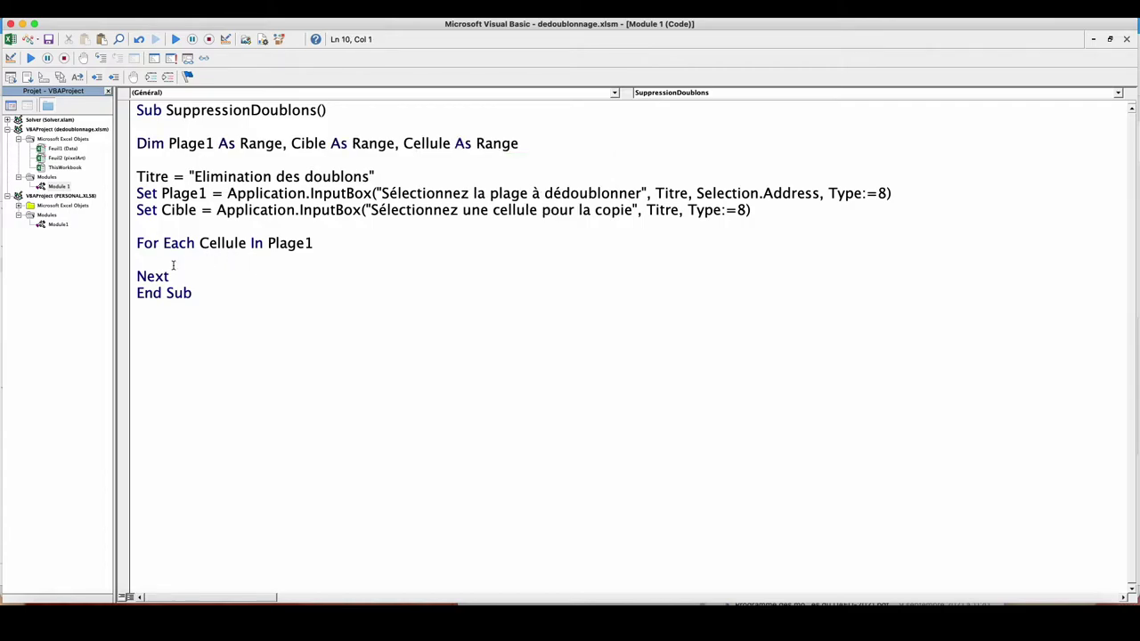
{"action": "key", "text": "Tab"}
{"action": "type", "text": "va"}
{"action": "type", "text": "leur = "}
{"action": "type", "text": "Cellule."}
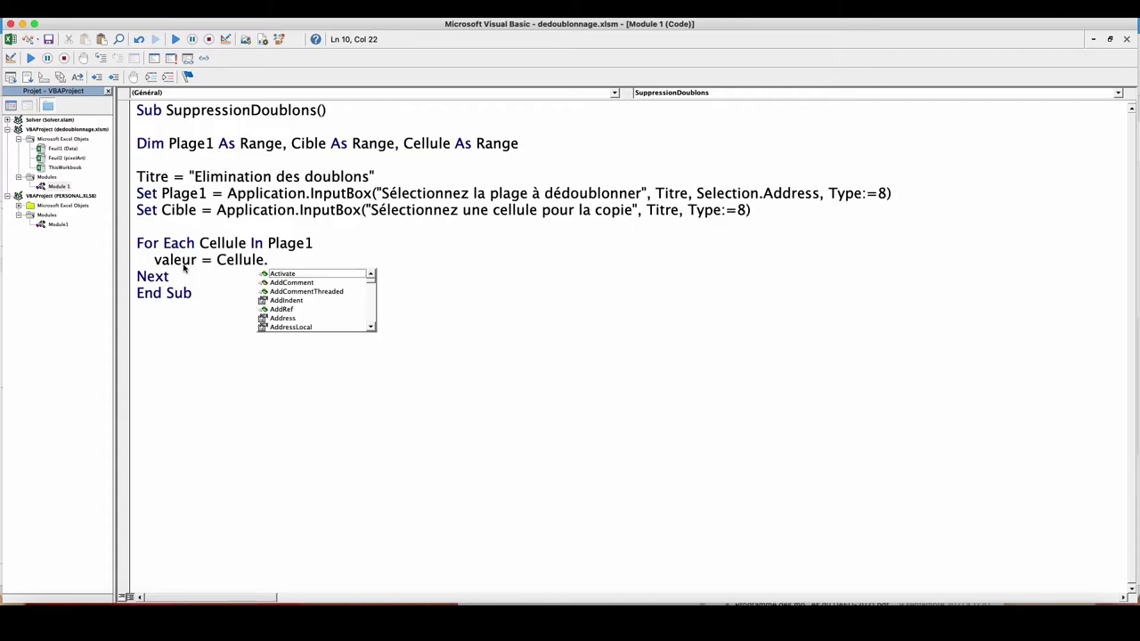
{"action": "type", "text": "va"}
Complete valeur = Cellule.Value and begin nb = WorksheetFunction. using completion
{"action": "key", "text": "Tab"}
{"action": "key", "text": "Return"}
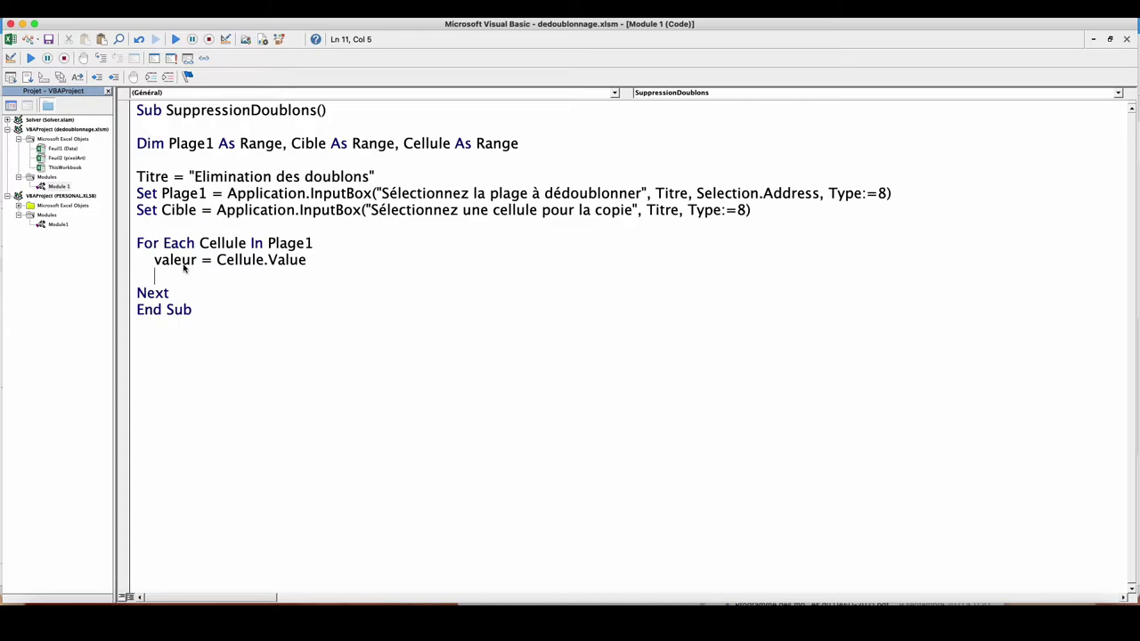
{"action": "type", "text": "nb "}
{"action": "type", "text": "="}
{"action": "type", "text": " work"}
{"action": "key", "text": "ctrl+space"}
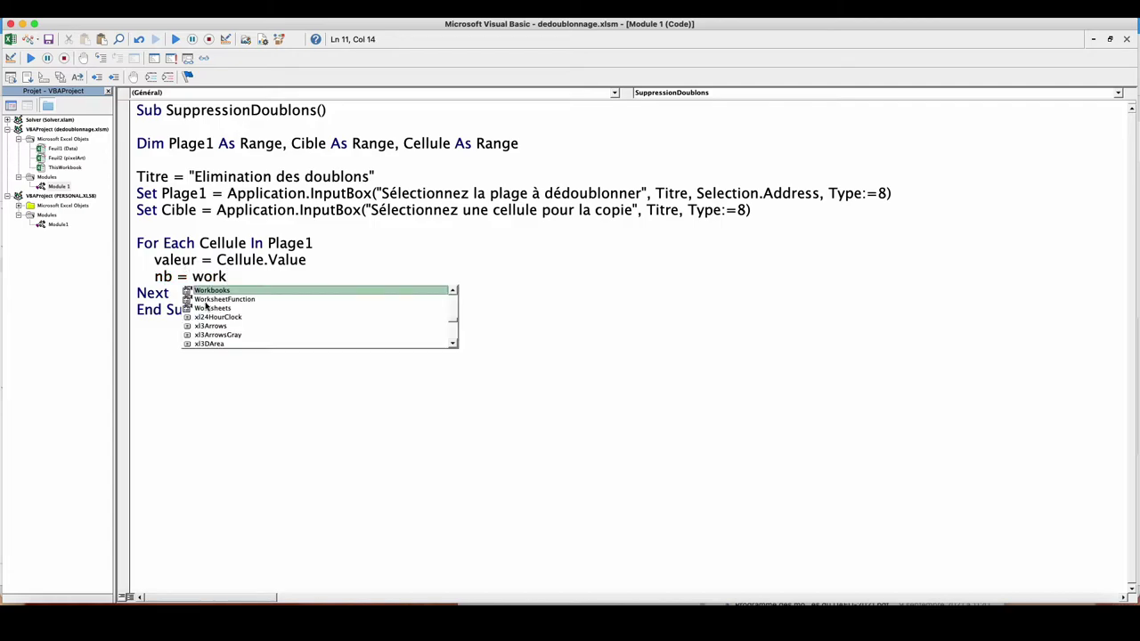
{"action": "double_click", "coordinate": [219, 301]}
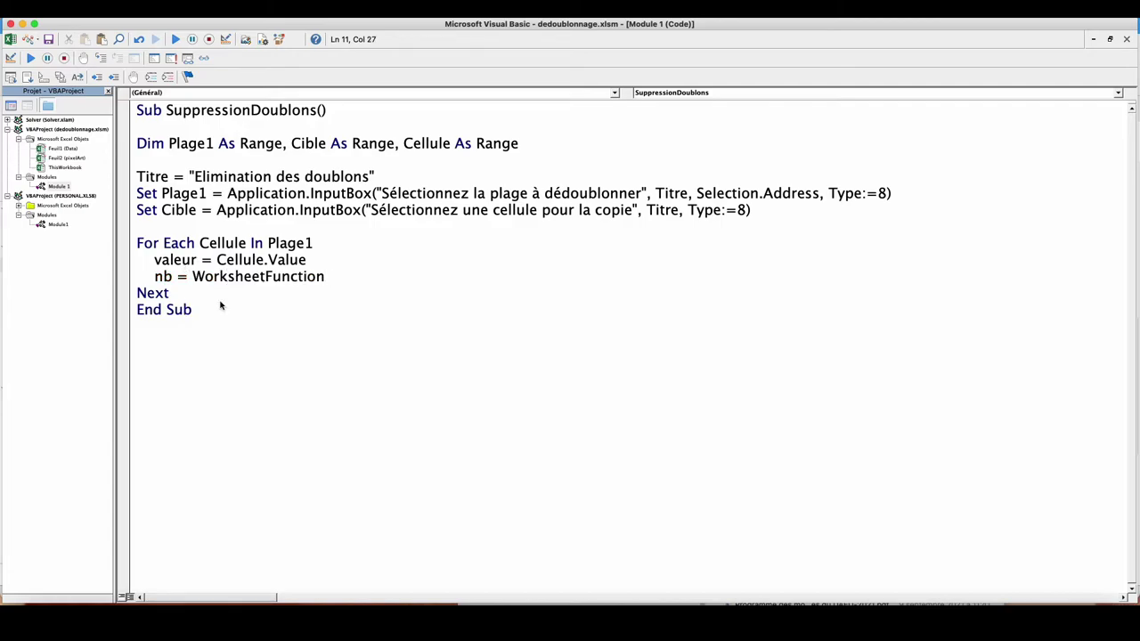
{"action": "type", "text": "."}
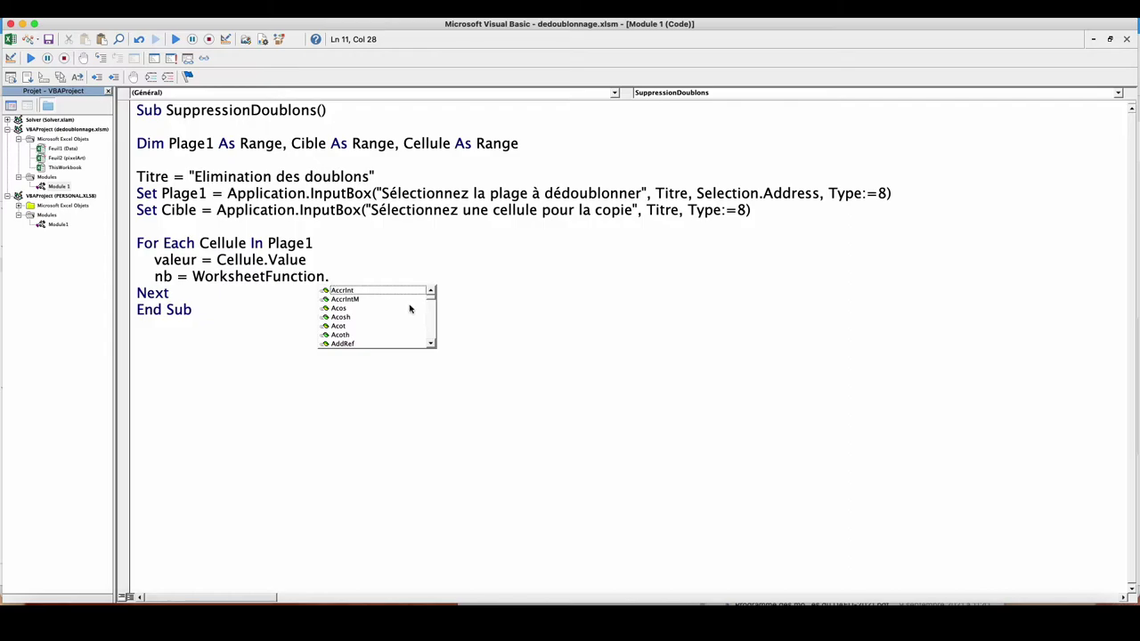
{"action": "left_click_drag", "start_coordinate": [432, 299], "coordinate": [433, 316]}
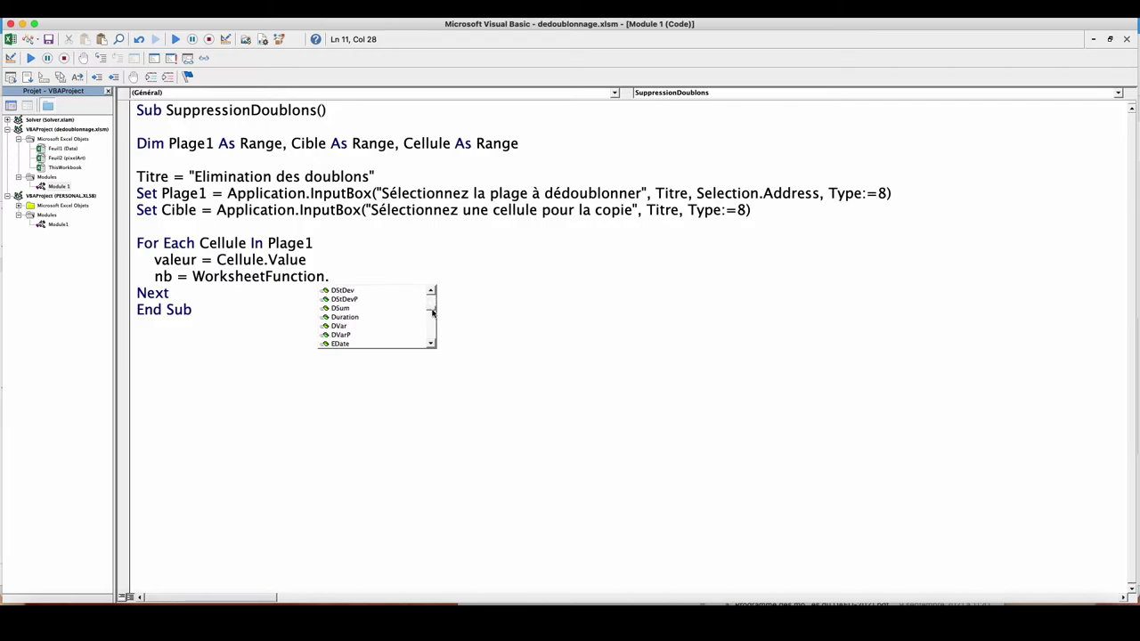
{"action": "scroll", "coordinate": [372, 318], "scroll_direction": "up", "scroll_amount": 1}
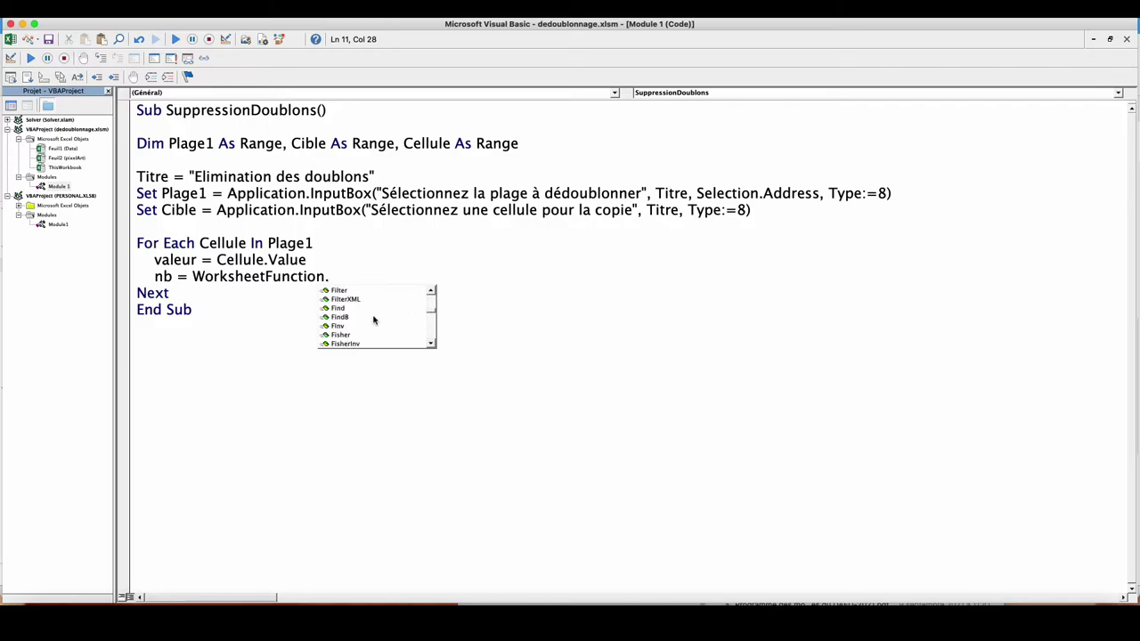
{"action": "scroll", "coordinate": [372, 318], "scroll_direction": "up", "scroll_amount": 1}
{"action": "scroll", "coordinate": [371, 317], "scroll_direction": "up", "scroll_amount": 1}
{"action": "scroll", "coordinate": [370, 316], "scroll_direction": "up", "scroll_amount": 3}
{"action": "scroll", "coordinate": [370, 315], "scroll_direction": "up", "scroll_amount": 2}
{"action": "scroll", "coordinate": [369, 314], "scroll_direction": "up", "scroll_amount": 2}
{"action": "scroll", "coordinate": [369, 311], "scroll_direction": "up", "scroll_amount": 2}
{"action": "scroll", "coordinate": [369, 312], "scroll_direction": "up", "scroll_amount": 1}
{"action": "scroll", "coordinate": [369, 311], "scroll_direction": "up", "scroll_amount": 1}
{"action": "scroll", "coordinate": [369, 312], "scroll_direction": "up", "scroll_amount": 2}
{"action": "scroll", "coordinate": [368, 312], "scroll_direction": "up", "scroll_amount": 1}
{"action": "scroll", "coordinate": [369, 312], "scroll_direction": "up", "scroll_amount": 3}
Finish nb = WorksheetFunction.CountIf(Cible.Resize(i, 1), valeur) and add a blank line before For Each
{"action": "double_click", "coordinate": [341, 308]}
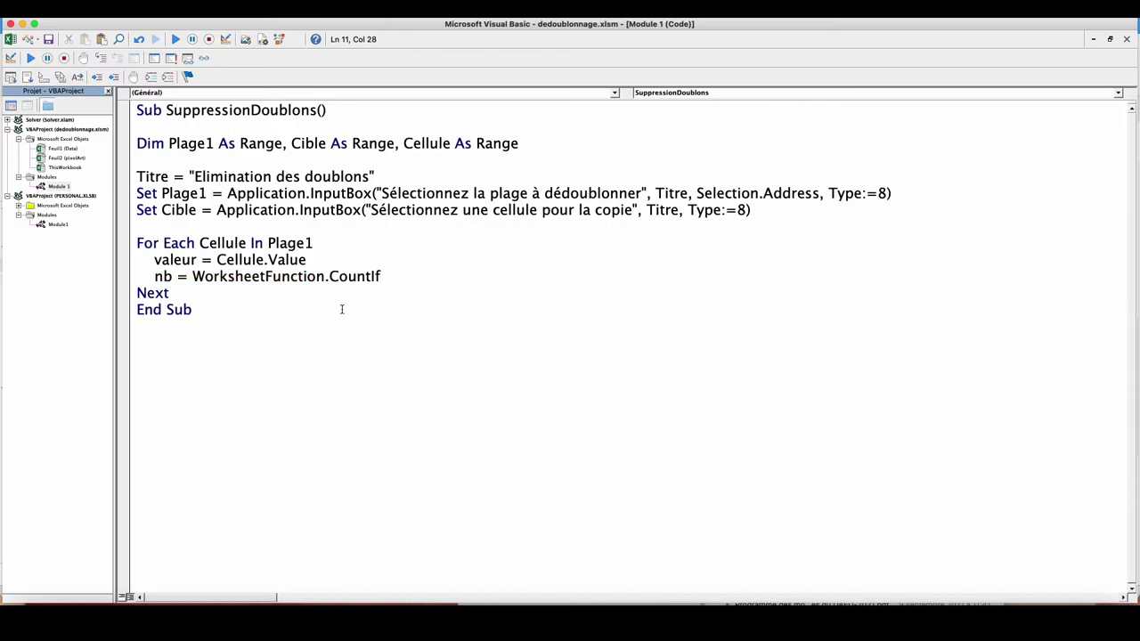
{"action": "type", "text": "("}
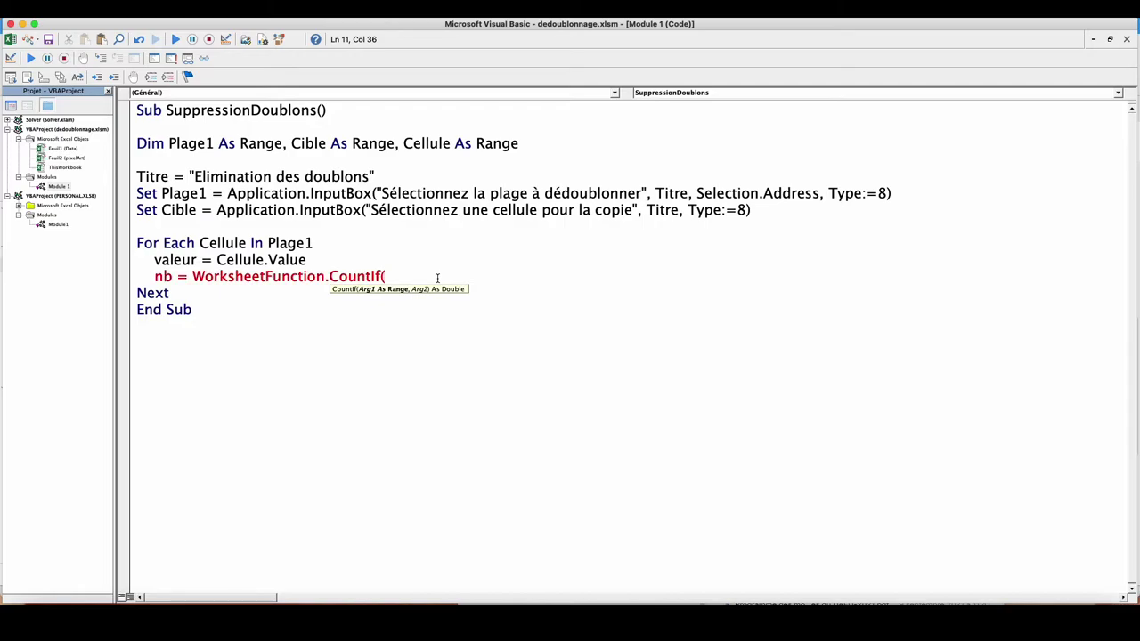
{"action": "type", "text": "Cib"}
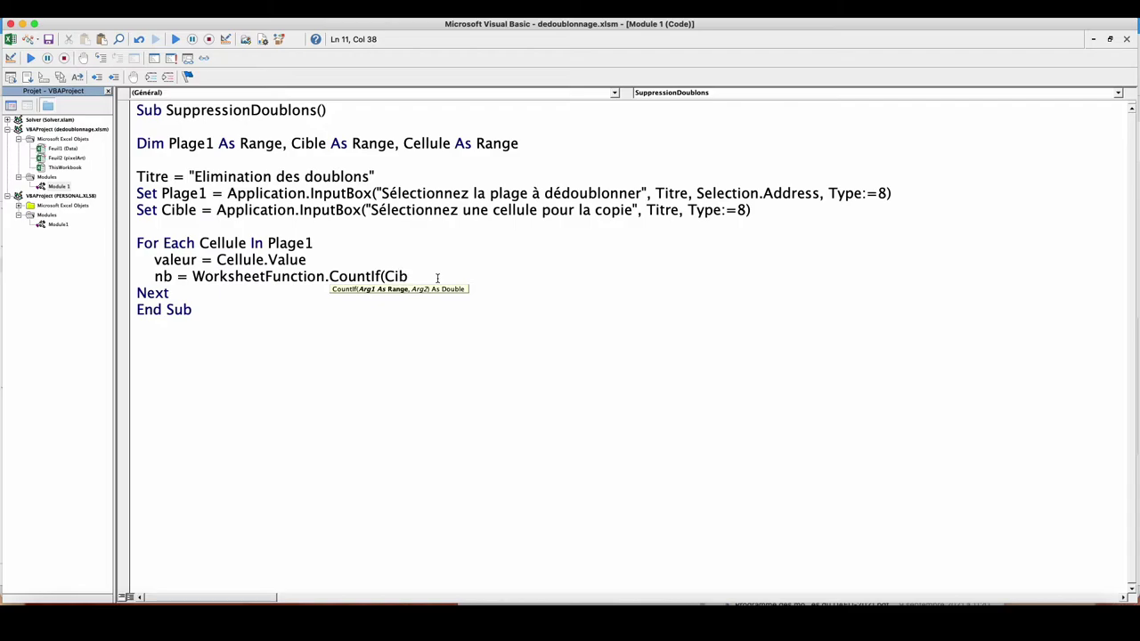
{"action": "type", "text": "le"}
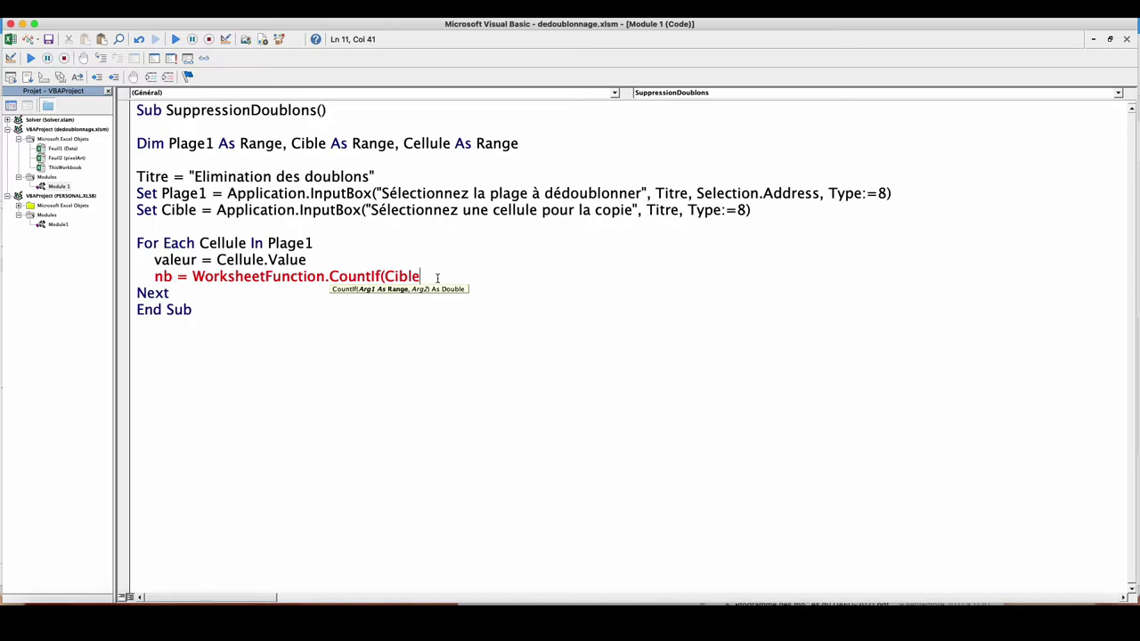
{"action": "type", "text": ".resize"}
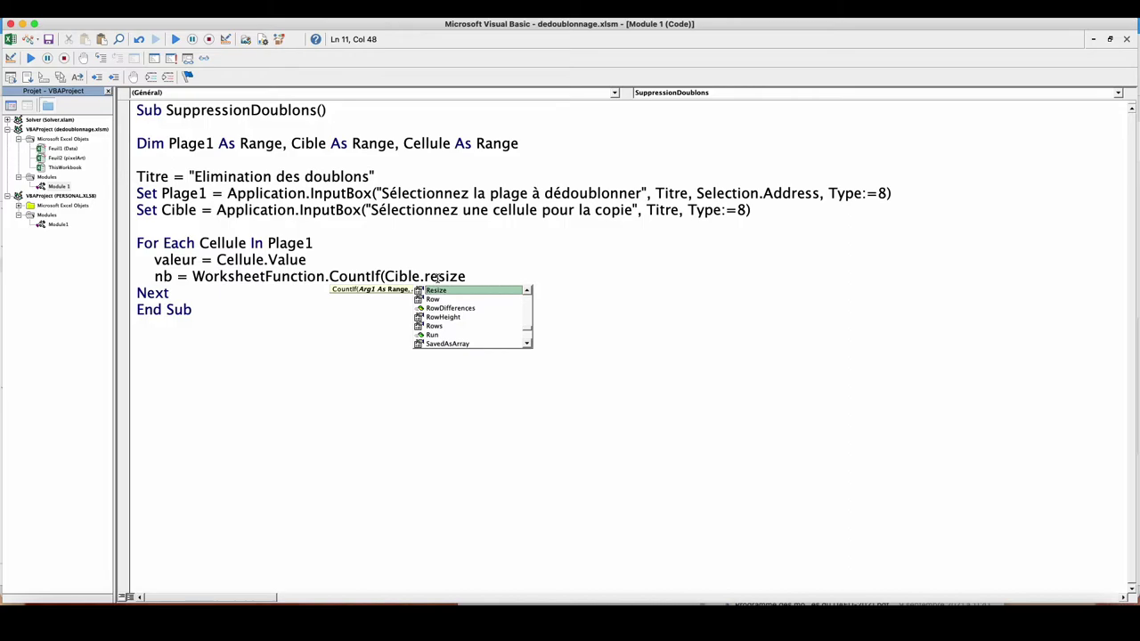
{"action": "type", "text": "("}
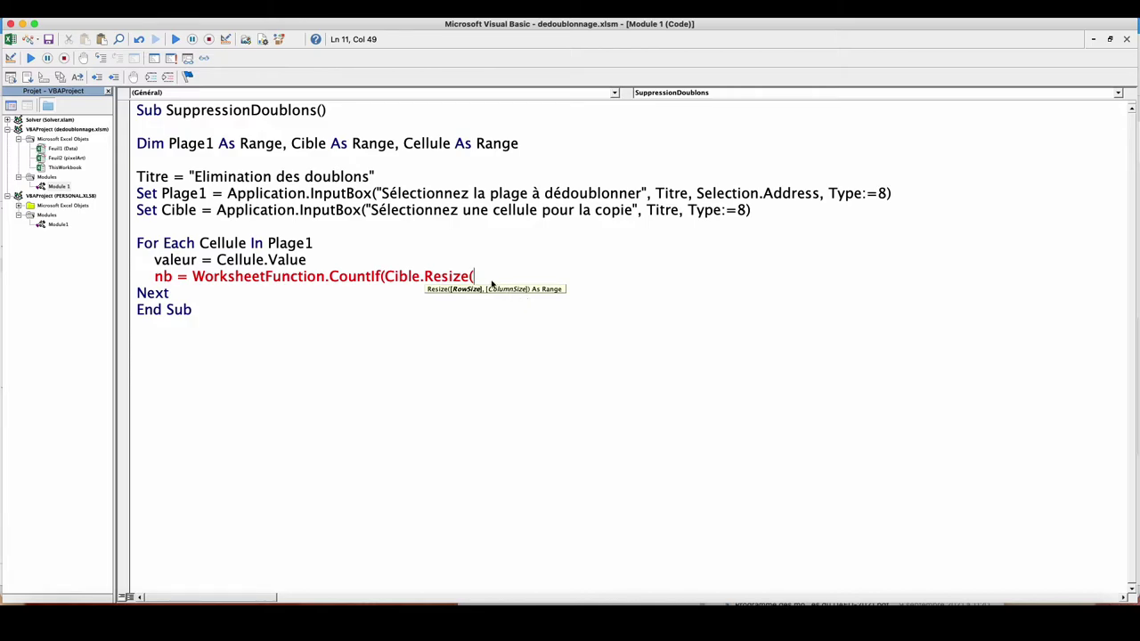
{"action": "type", "text": "i"}
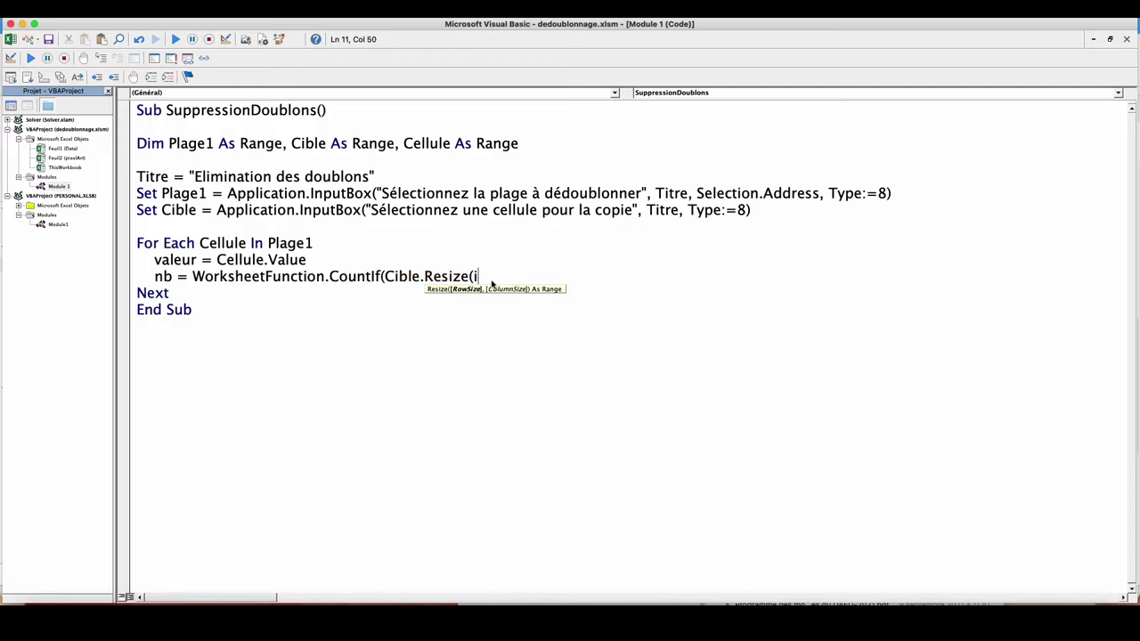
{"action": "type", "text": ","}
{"action": "type", "text": "1)"}
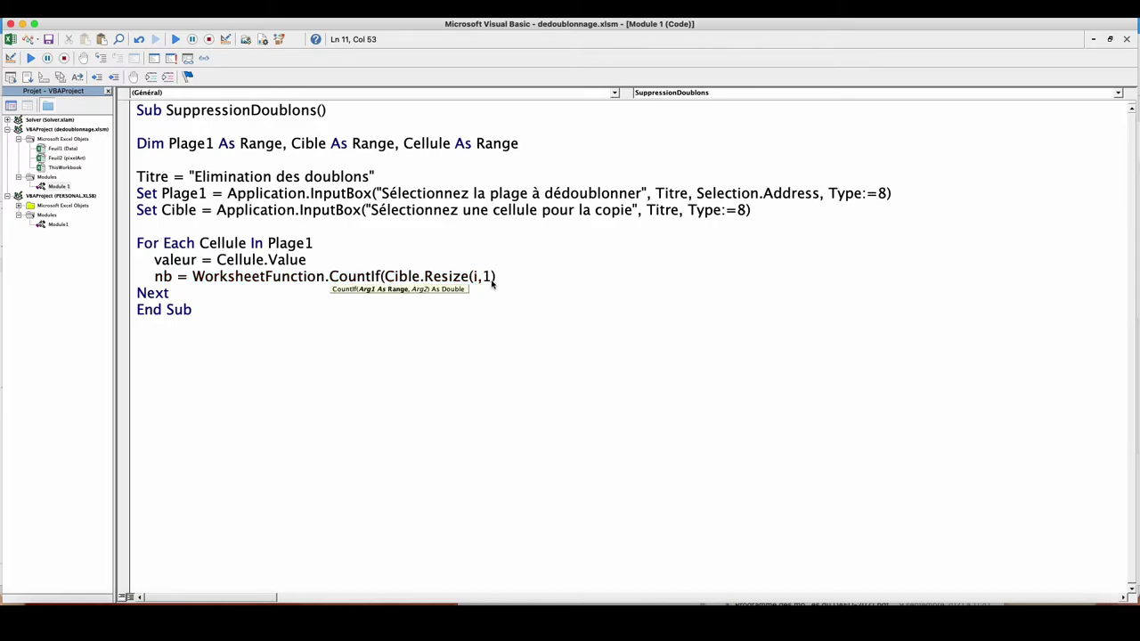
{"action": "key", "text": "alt+F11"}
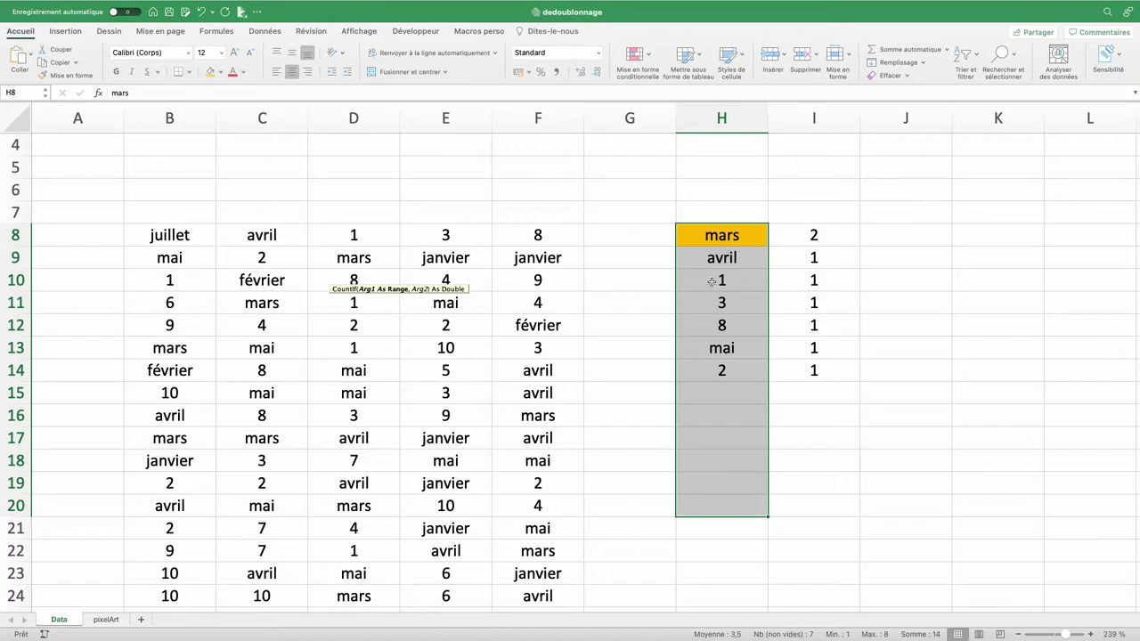
{"action": "key", "text": "alt+F11"}
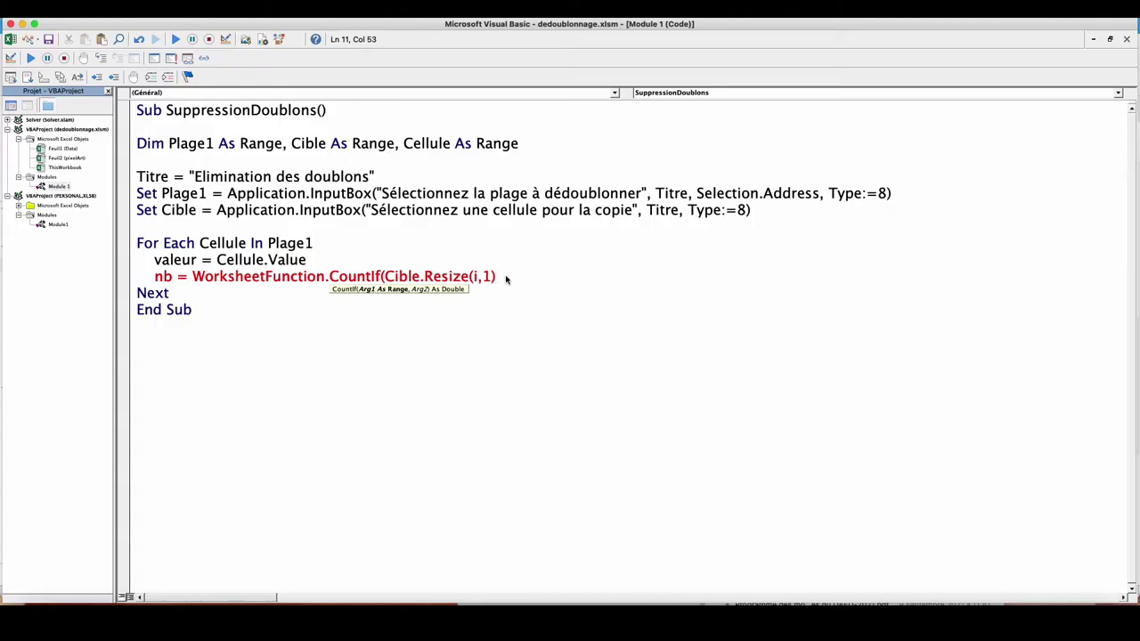
{"action": "type", "text": ",valeu"}
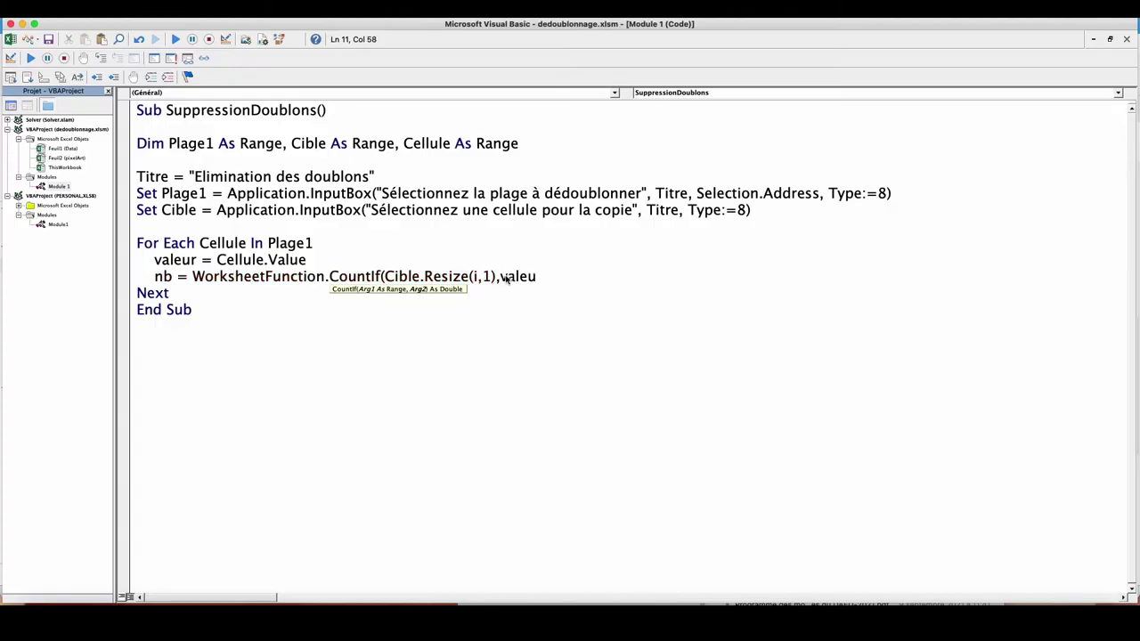
{"action": "type", "text": "r)"}
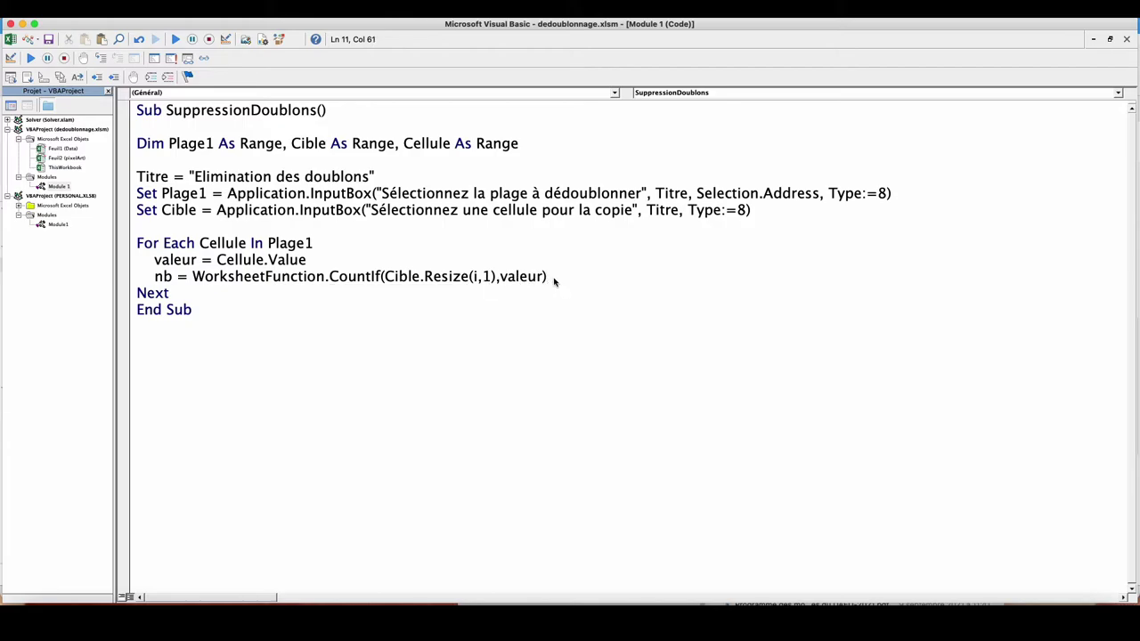
{"action": "key", "text": "Return"}
{"action": "left_click", "coordinate": [158, 230]}
{"action": "key", "text": "Return"}
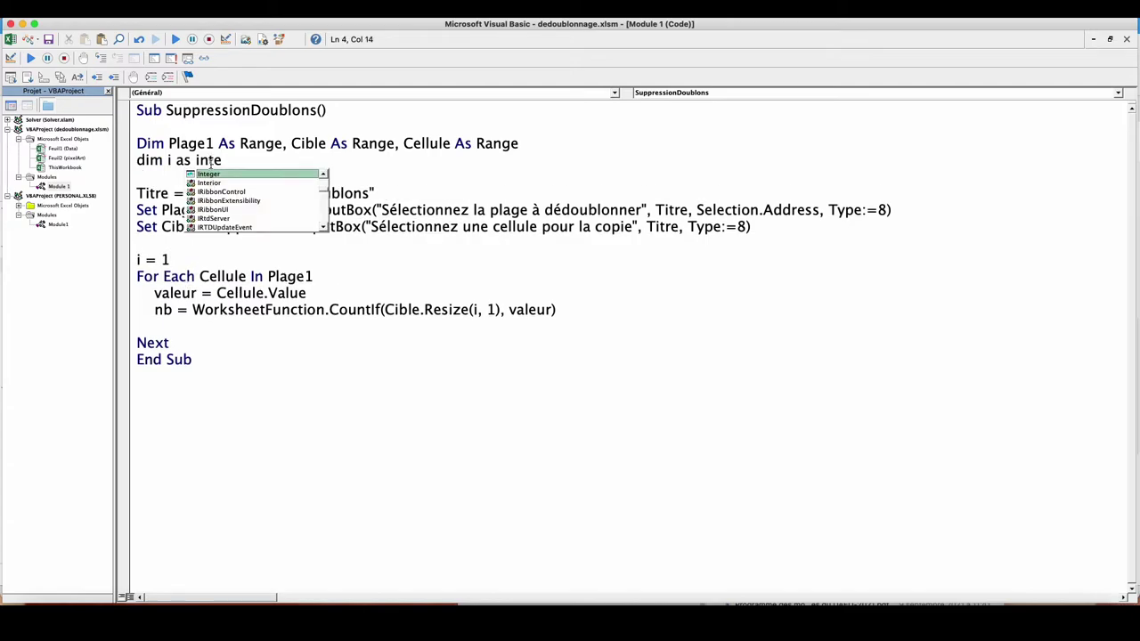
Declare i As Integer and add an empty If nb = 0 Then … End If block in the loop
{"action": "key", "text": "Tab"}
{"action": "left_click", "coordinate": [196, 333]}
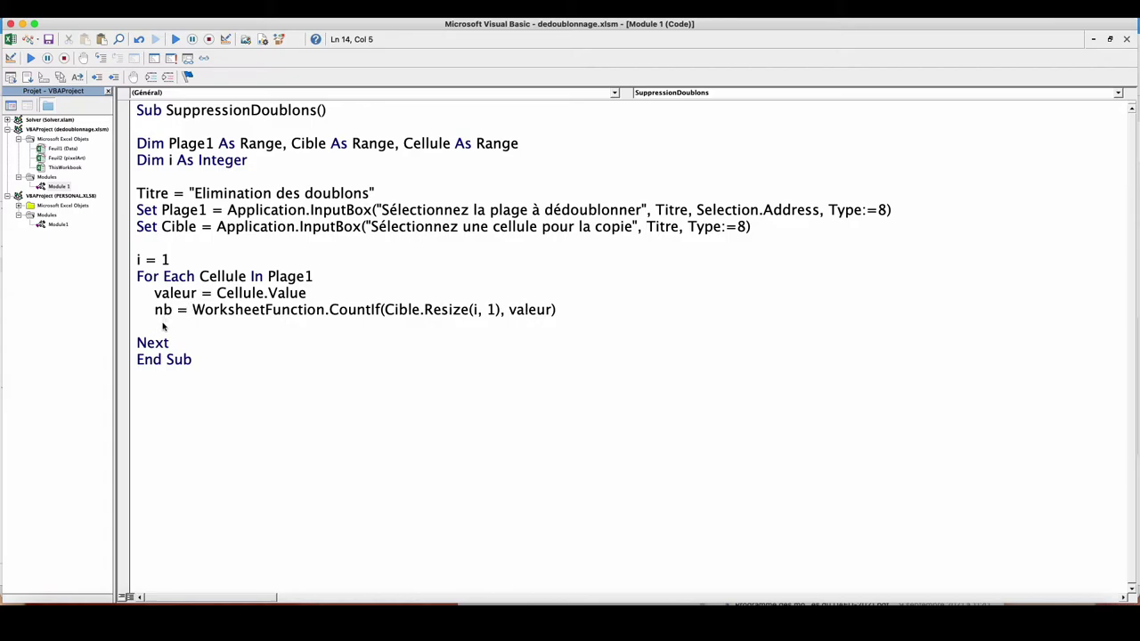
{"action": "type", "text": "if nb = 0 "}
{"action": "type", "text": "then"}
{"action": "key", "text": "Return"}
{"action": "type", "text": "end if"}
{"action": "left_click", "coordinate": [299, 326]}
{"action": "key", "text": "Return"}
{"action": "key", "text": "Tab"}
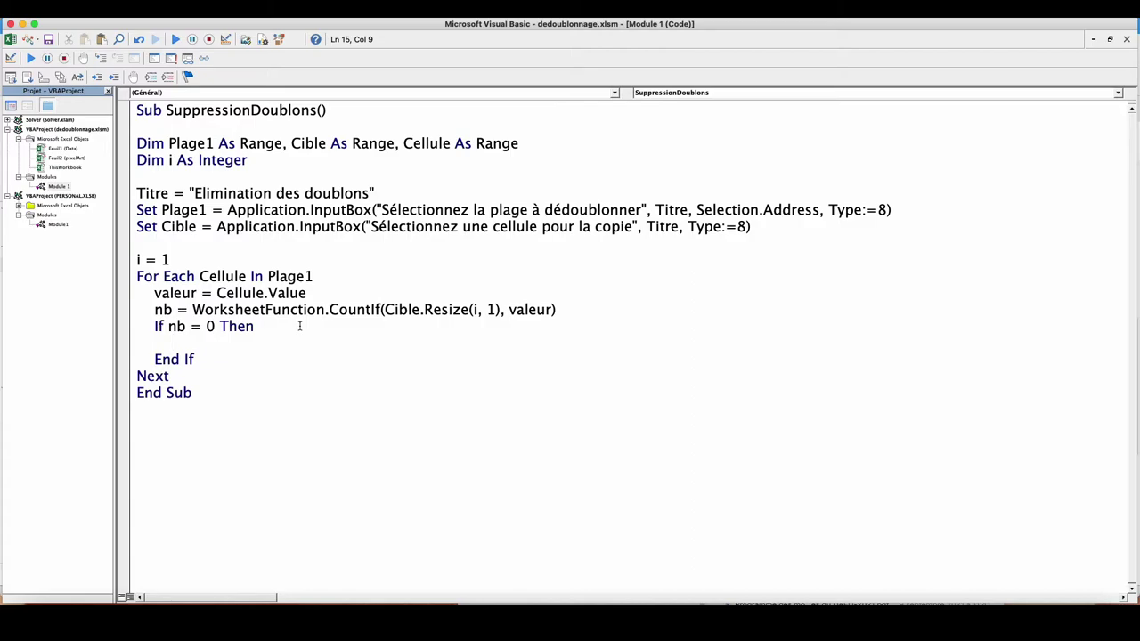
Write Cible.Offset(i - 1, 0).Value = valeur inside the If block
{"action": "type", "text": "Cible"}
{"action": "type", "text": "."}
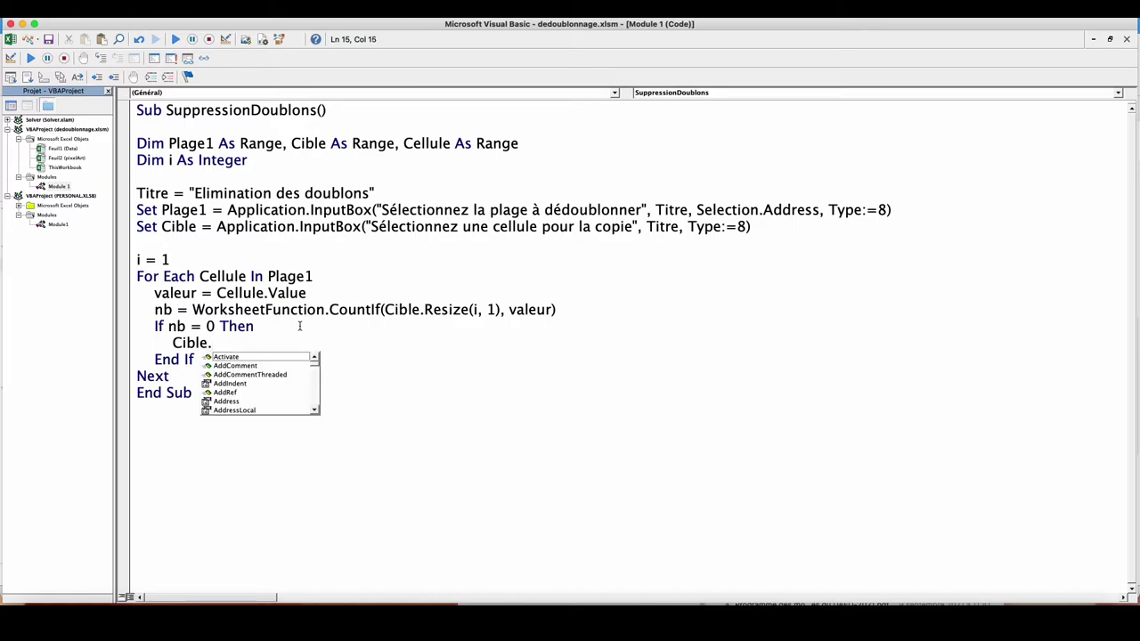
{"action": "type", "text": "off"}
{"action": "key", "text": "Tab"}
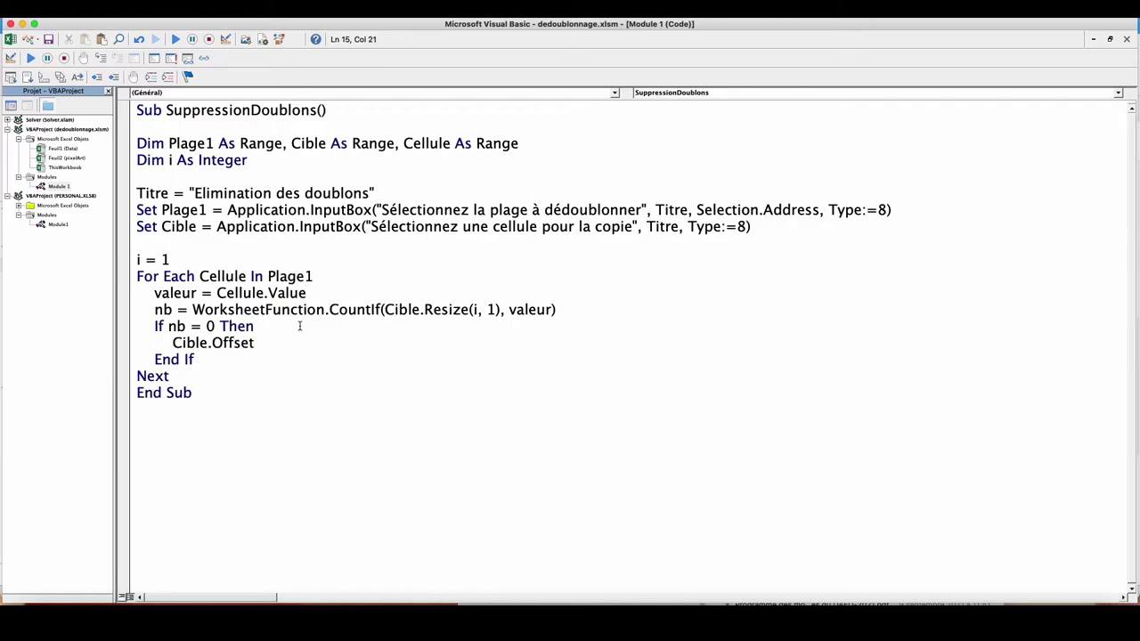
{"action": "type", "text": "("}
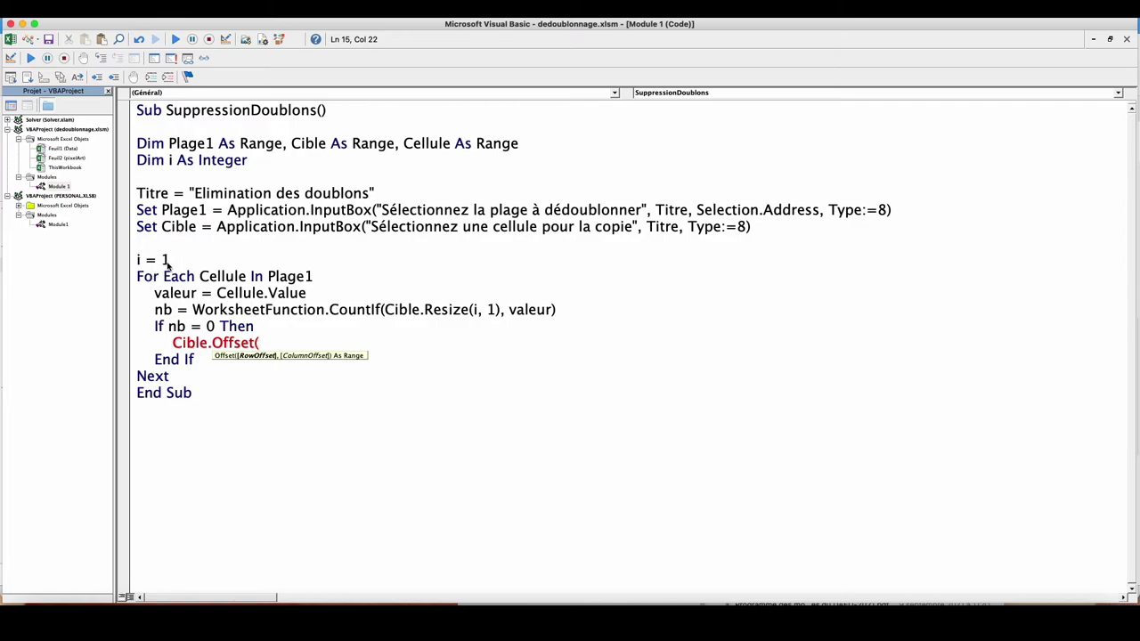
{"action": "type", "text": "i"}
{"action": "type", "text": "-"}
{"action": "type", "text": "1,"}
{"action": "type", "text": ")"}
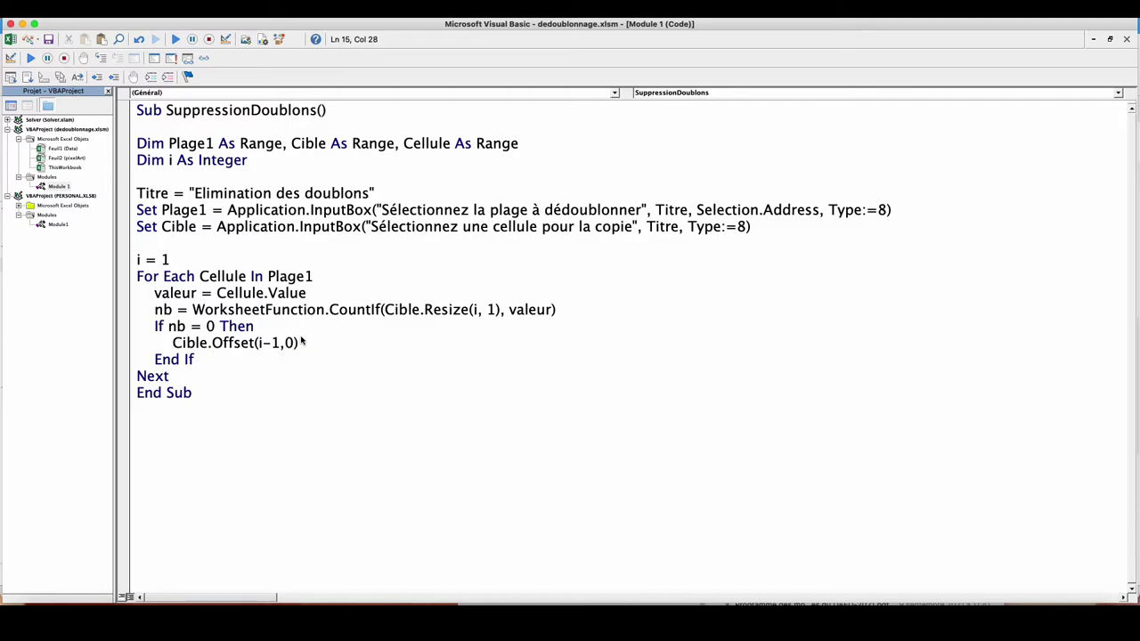
{"action": "type", "text": "."}
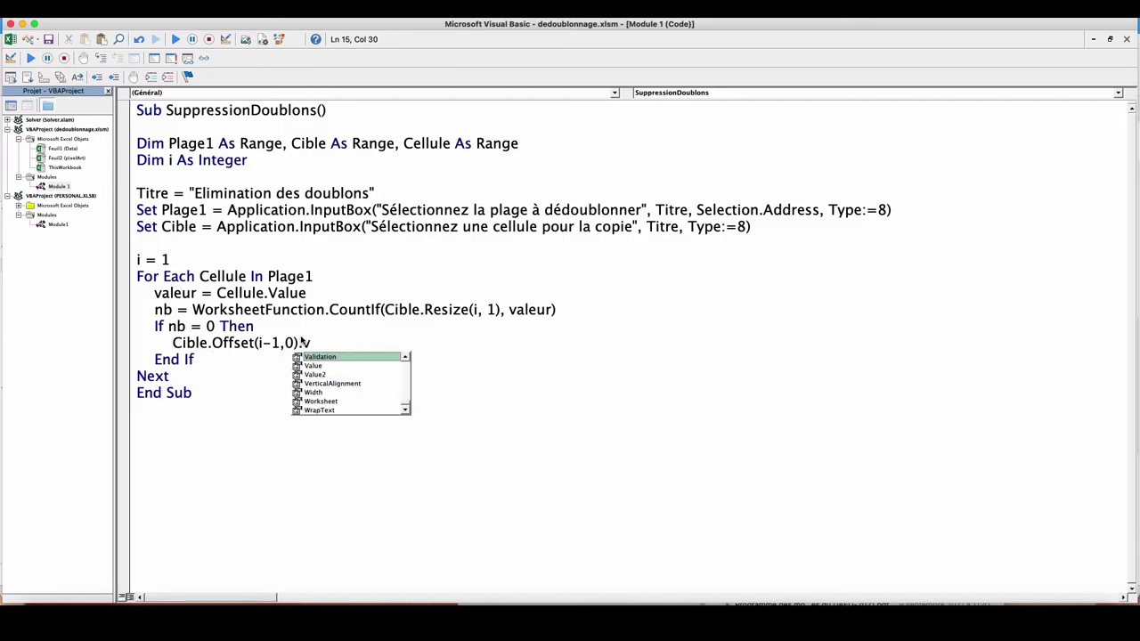
{"action": "type", "text": "value ="}
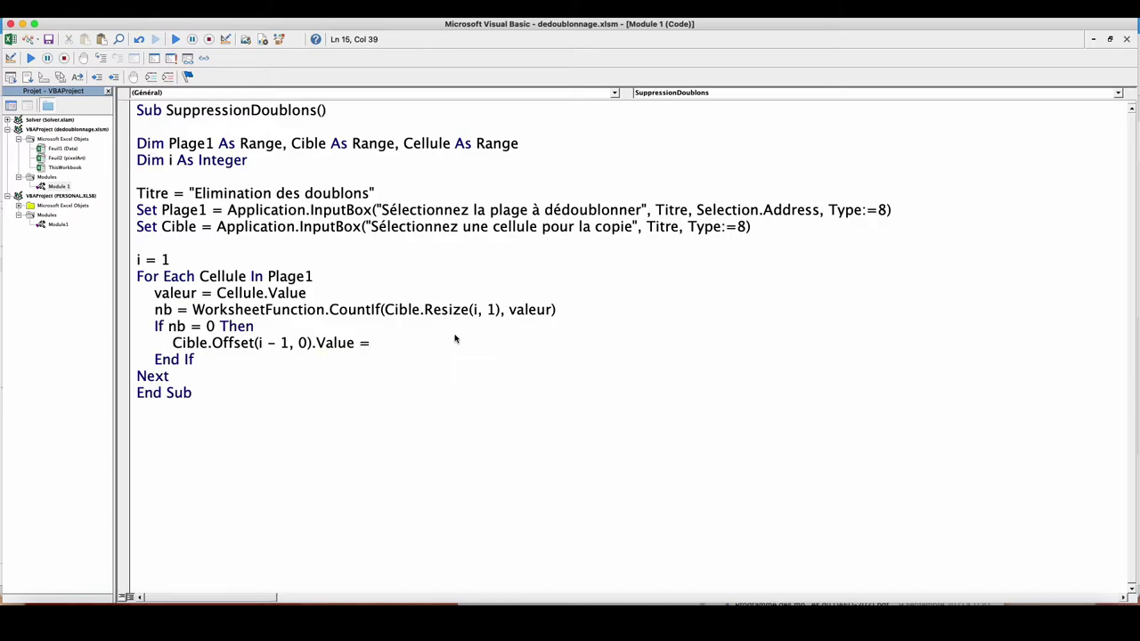
{"action": "type", "text": "valeur"}
Duplicate that line to write 1 into Cible.Offset(i - 1, 1)
{"action": "key", "text": "Return"}
{"action": "left_click_drag", "start_coordinate": [171, 343], "coordinate": [369, 343]}
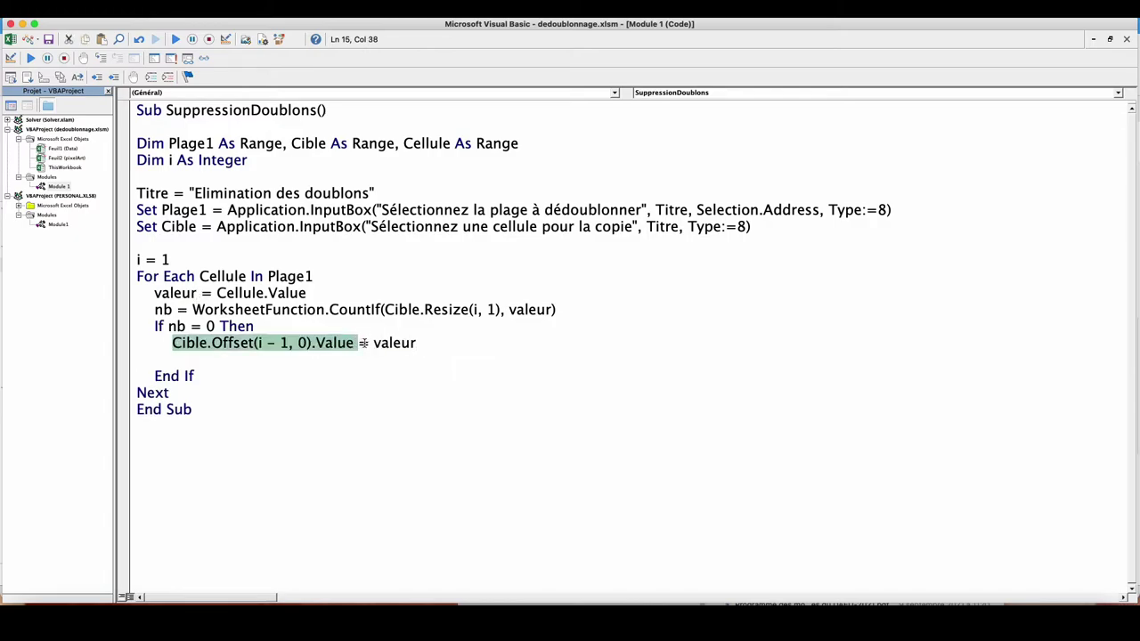
{"action": "key", "text": "super+c"}
{"action": "left_click", "coordinate": [252, 360]}
{"action": "key", "text": "super+v"}
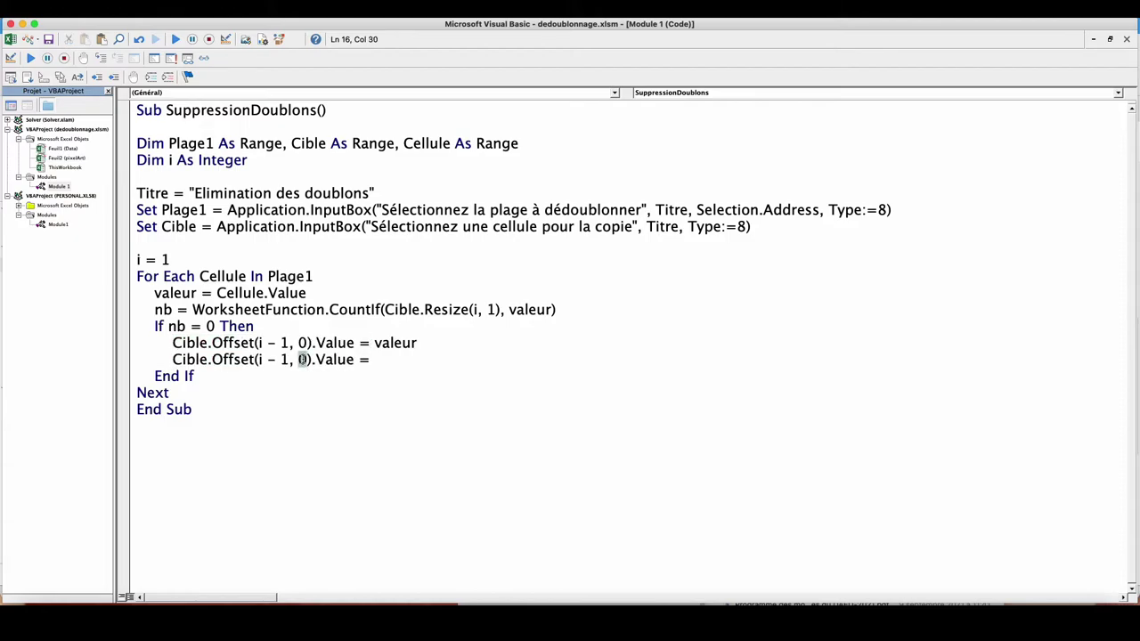
{"action": "double_click", "coordinate": [303, 359]}
{"action": "type", "text": "1,"}
{"action": "type", "text": " 1"}
Add the counter increment i = i + 1
{"action": "key", "text": "Return"}
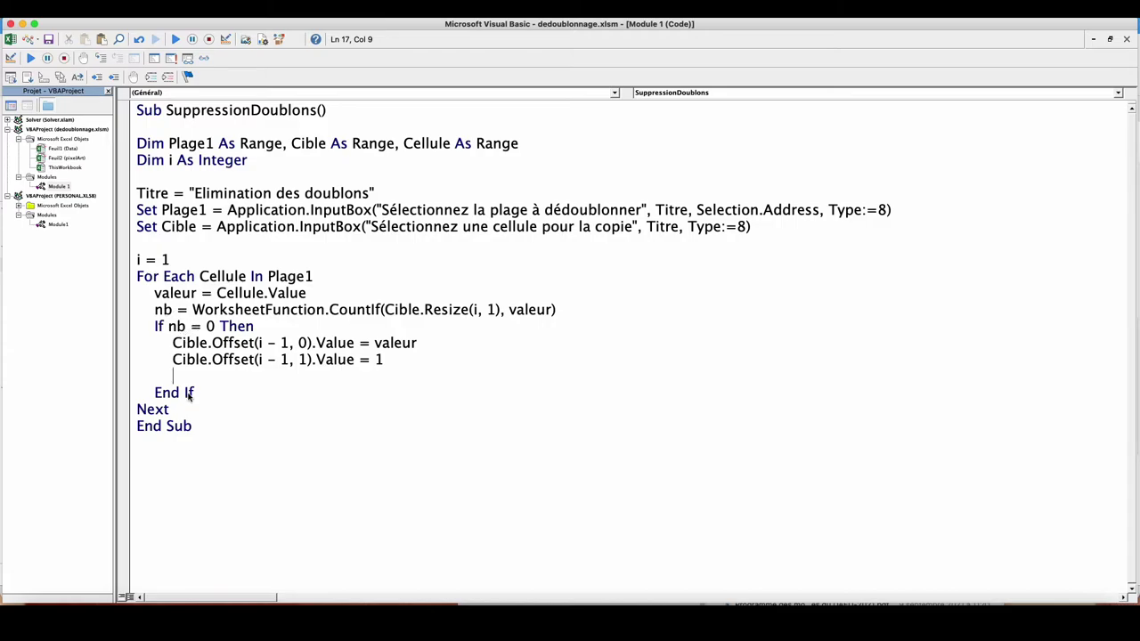
{"action": "type", "text": "i =i+1"}
{"action": "left_click", "coordinate": [215, 389]}
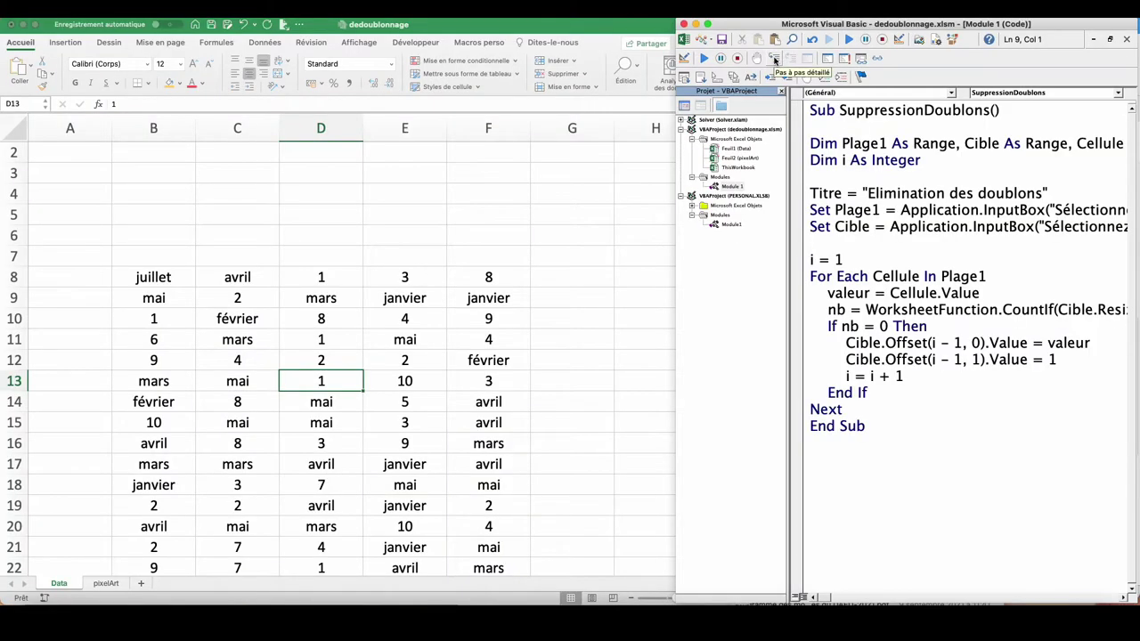
Step into the macro and choose B8:D11 as the range to deduplicate
{"action": "left_click", "coordinate": [774, 59]}
{"action": "left_click", "coordinate": [774, 59]}
{"action": "left_click", "coordinate": [774, 58]}
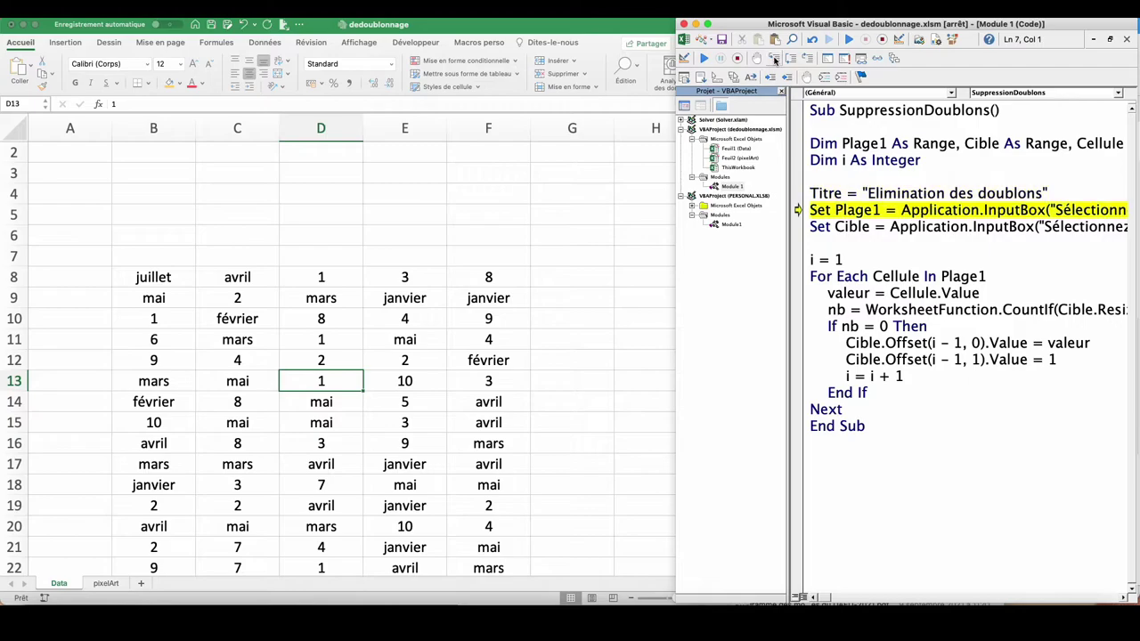
{"action": "left_click", "coordinate": [774, 58]}
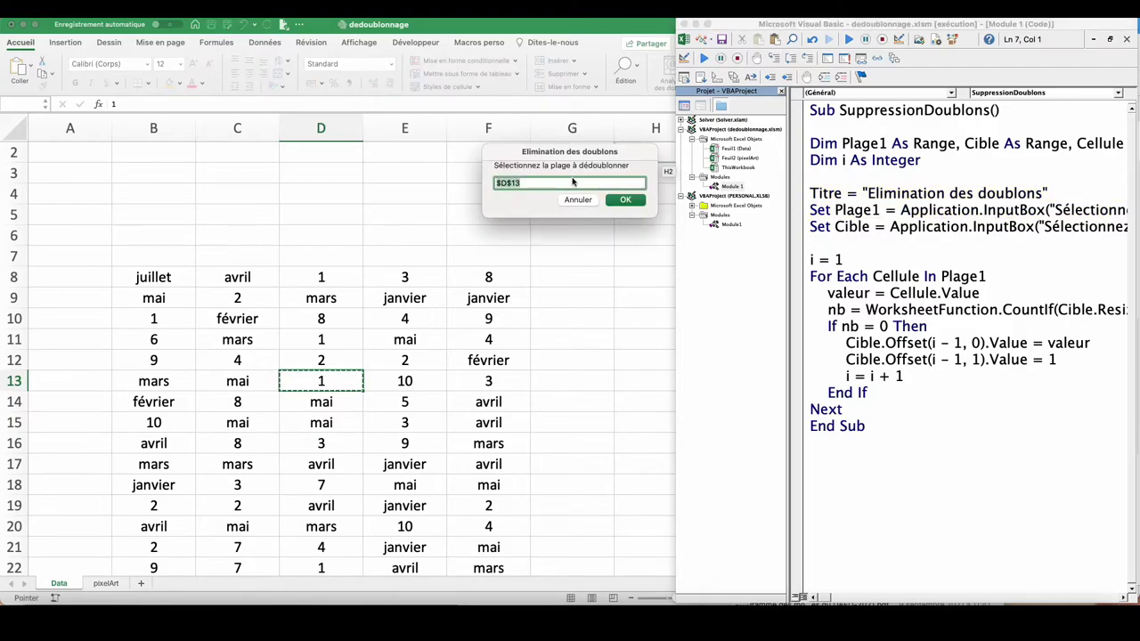
{"action": "mouse_move", "coordinate": [153, 282]}
{"action": "left_mouse_down"}
{"action": "mouse_move", "coordinate": [295, 309]}
{"action": "mouse_move", "coordinate": [303, 341]}
{"action": "left_mouse_up"}
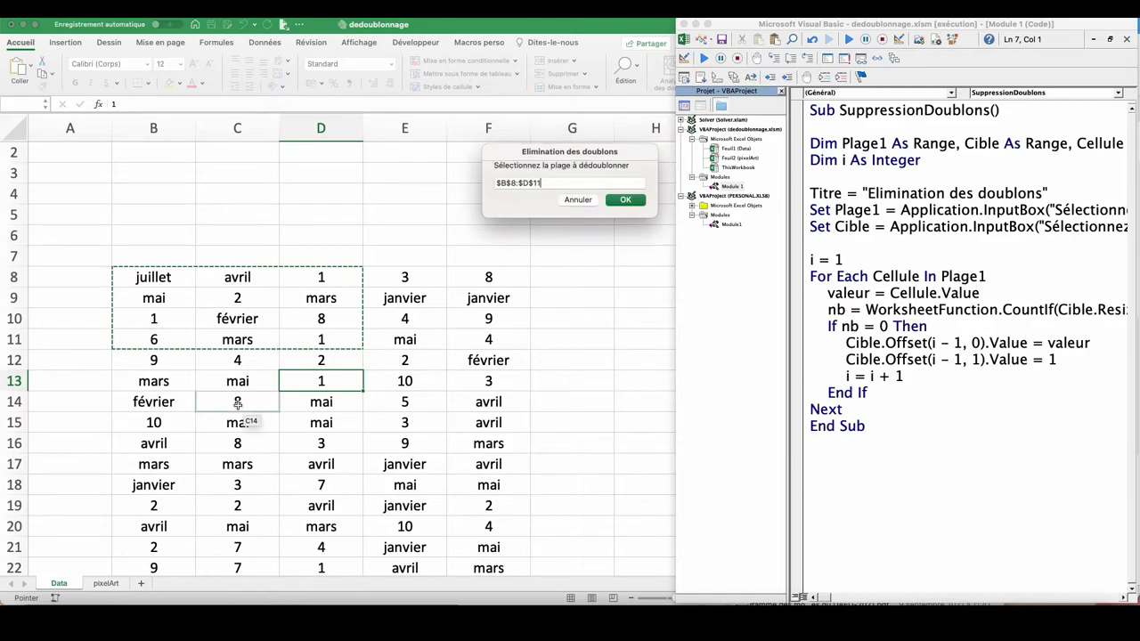
{"action": "left_click", "coordinate": [628, 201]}
Pick D3 as the copy target and step to valeur = Cellule.Value
{"action": "left_click", "coordinate": [774, 59]}
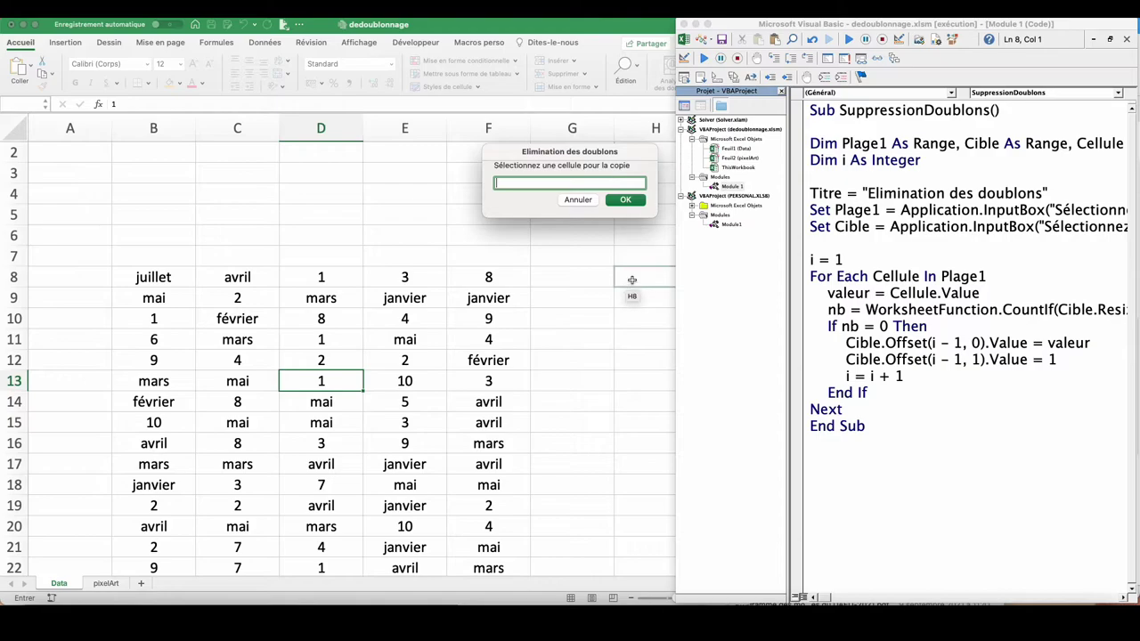
{"action": "left_click", "coordinate": [320, 173]}
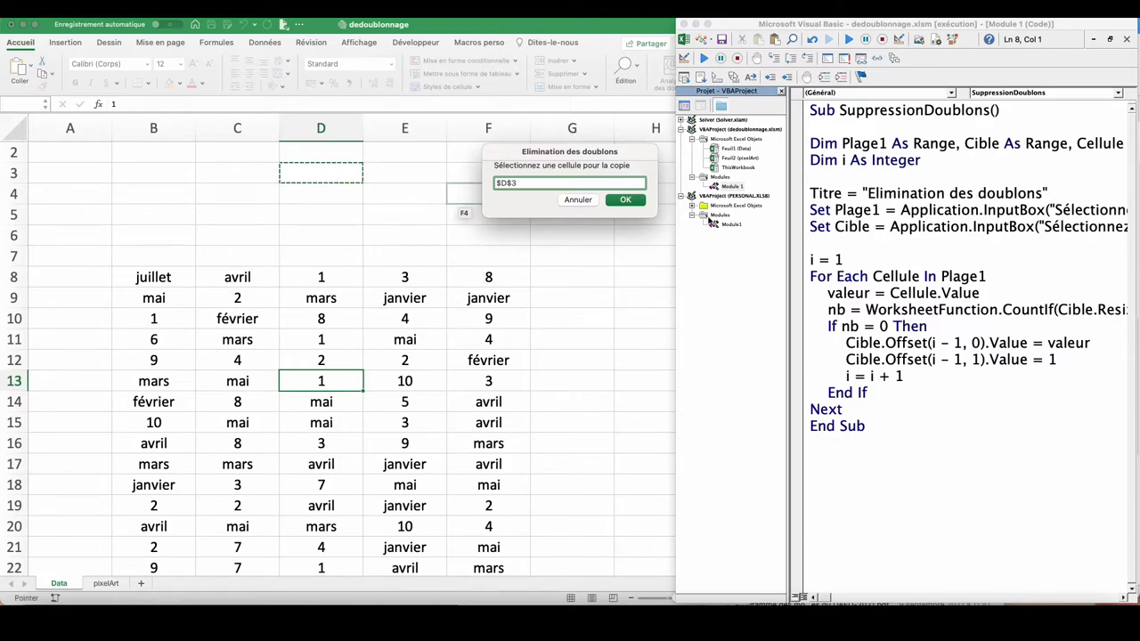
{"action": "left_click", "coordinate": [626, 200]}
{"action": "left_click", "coordinate": [774, 58]}
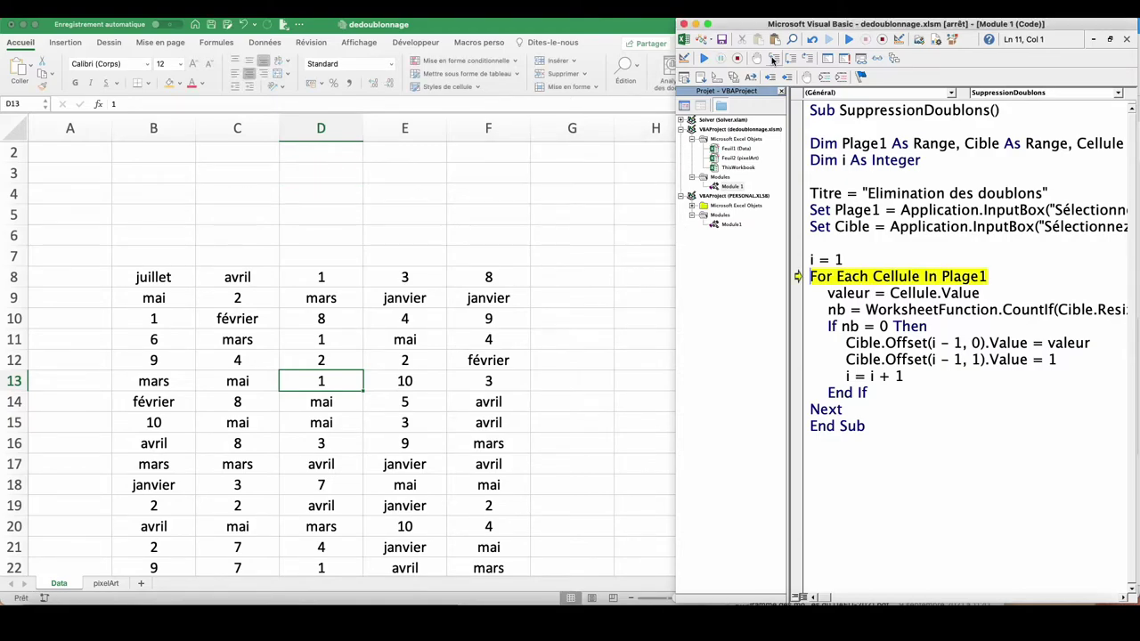
{"action": "left_click", "coordinate": [775, 59]}
{"action": "mouse_move", "coordinate": [888, 276]}
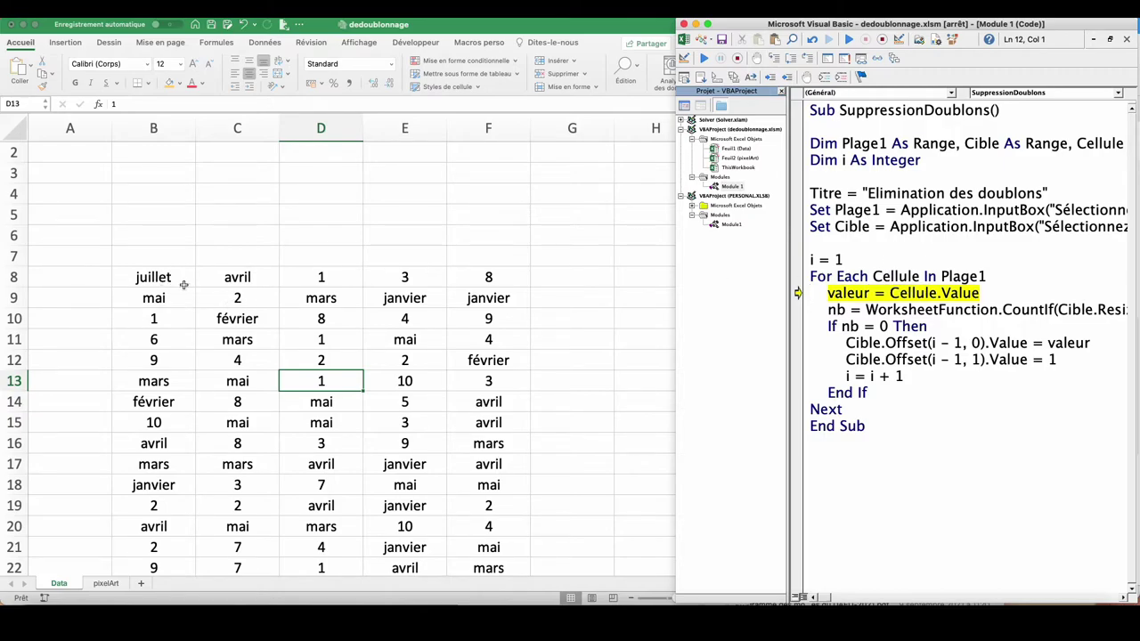
Step the macro until juillet is written into D3, then fill D3 yellow
{"action": "left_click", "coordinate": [774, 58]}
{"action": "left_click", "coordinate": [774, 58]}
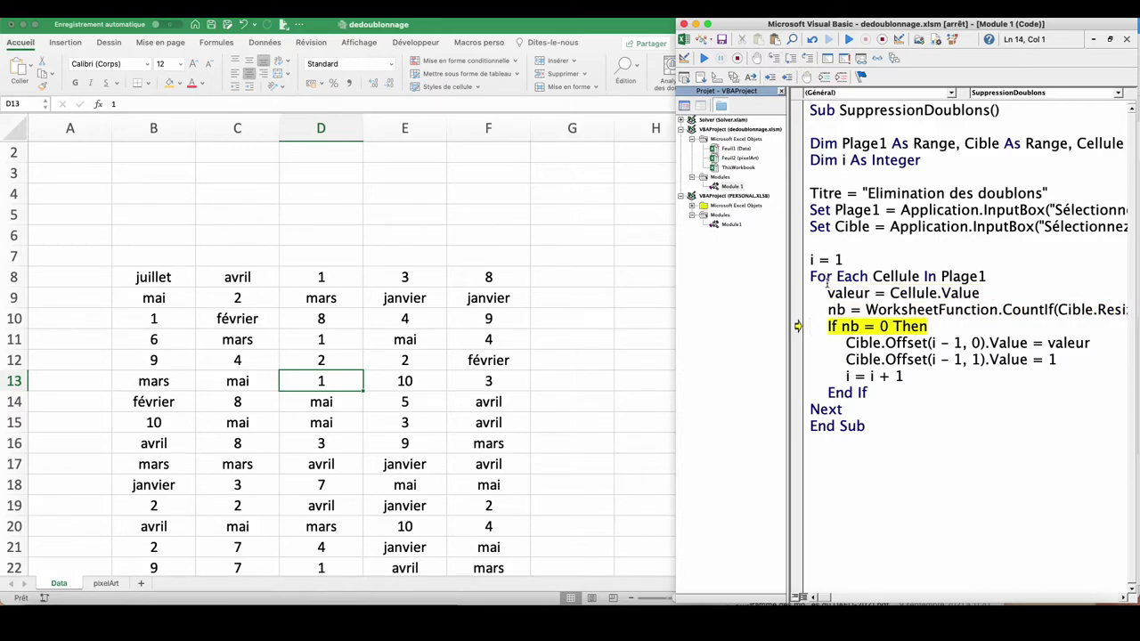
{"action": "mouse_move", "coordinate": [839, 312]}
{"action": "left_click", "coordinate": [775, 60]}
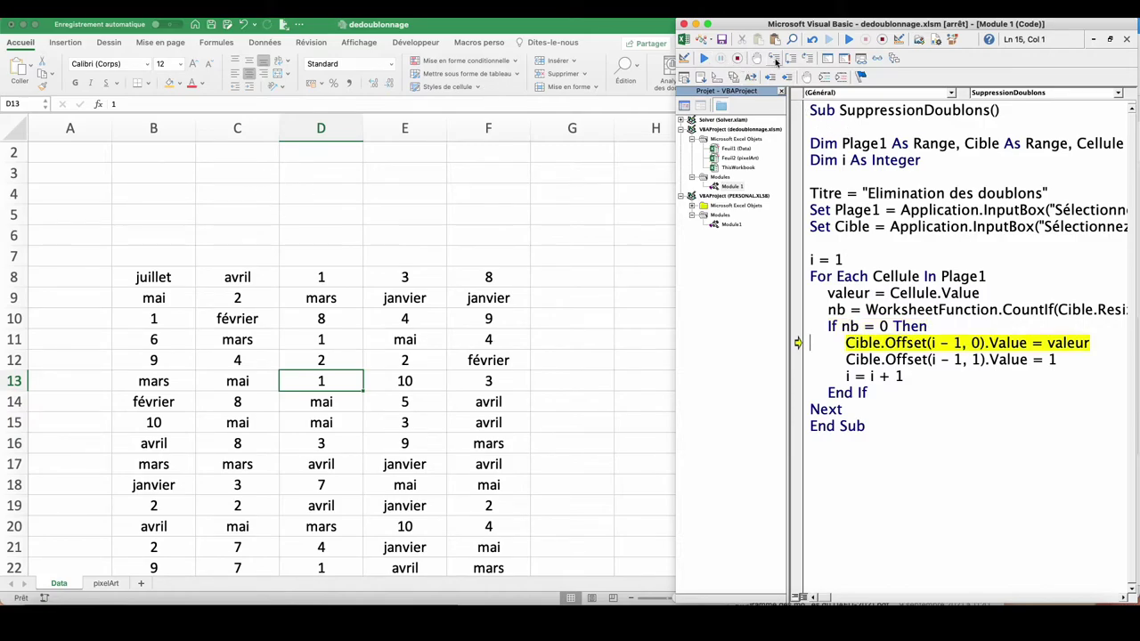
{"action": "left_click", "coordinate": [775, 60]}
{"action": "left_click", "coordinate": [316, 180]}
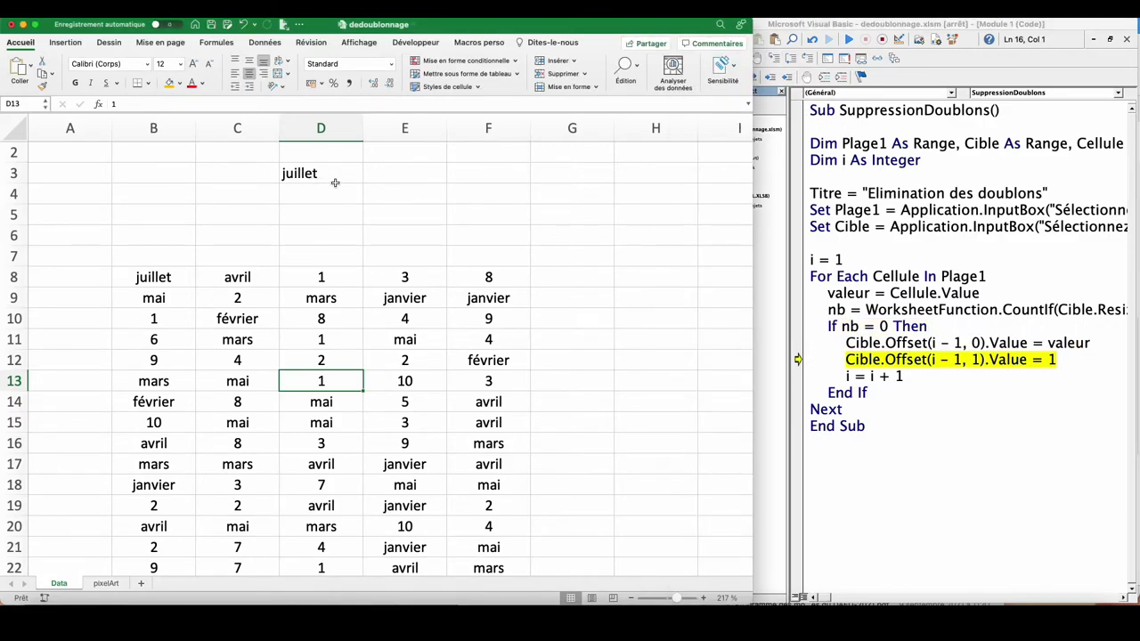
{"action": "left_click", "coordinate": [334, 178]}
{"action": "left_click", "coordinate": [169, 82]}
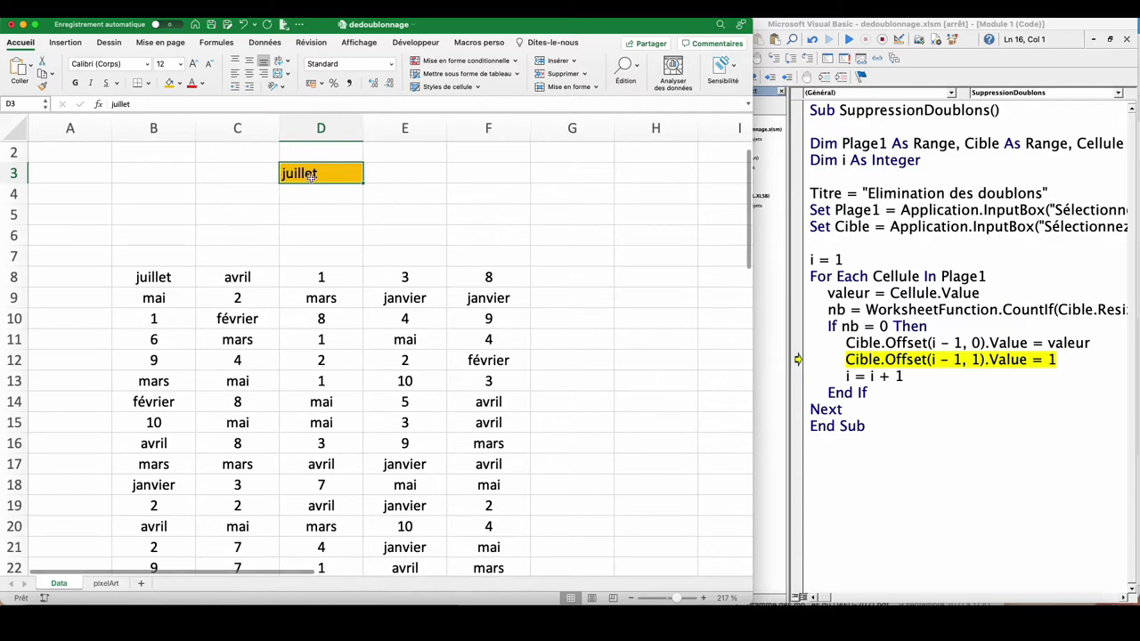
Step on to write the count 1 into E3 and loop to the next cell
{"action": "left_click", "coordinate": [1080, 343]}
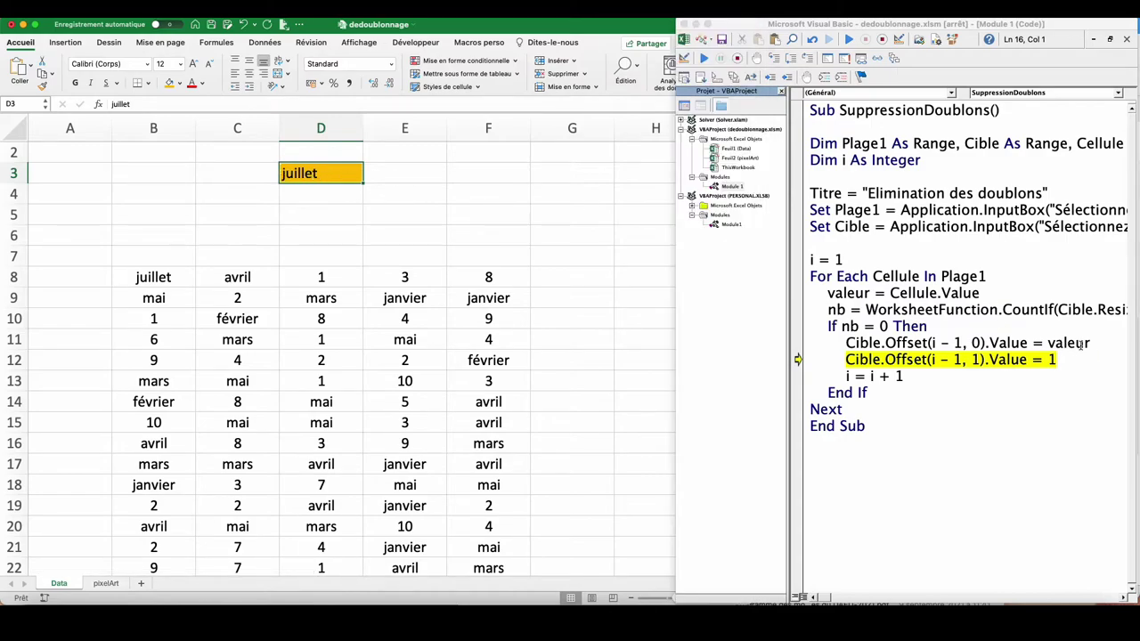
{"action": "left_click", "coordinate": [780, 59]}
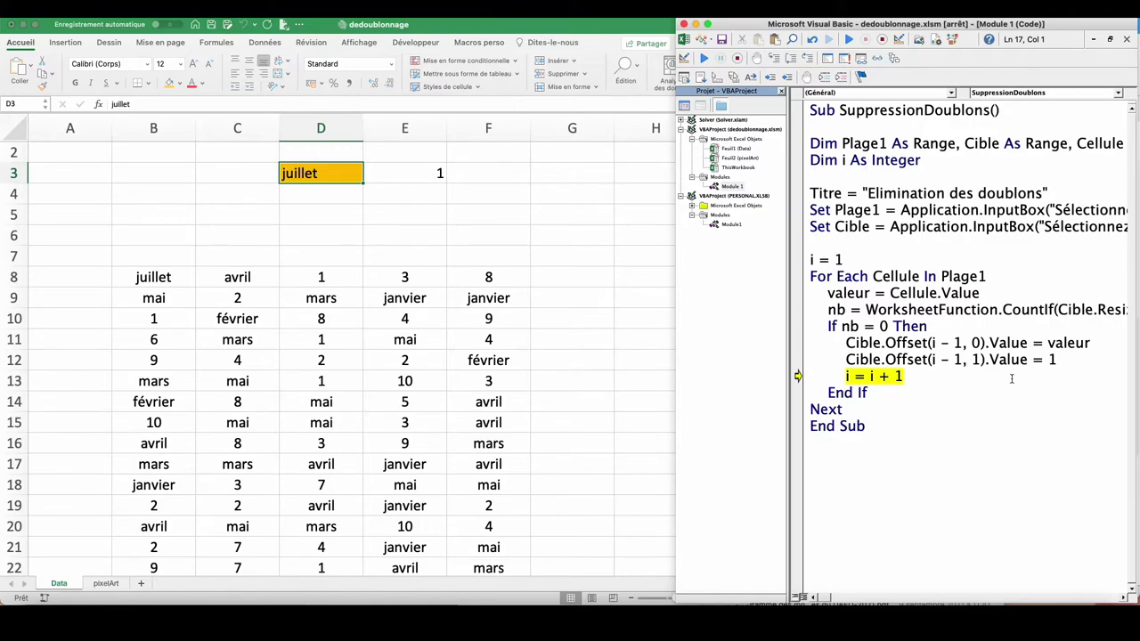
{"action": "double_click", "coordinate": [977, 359]}
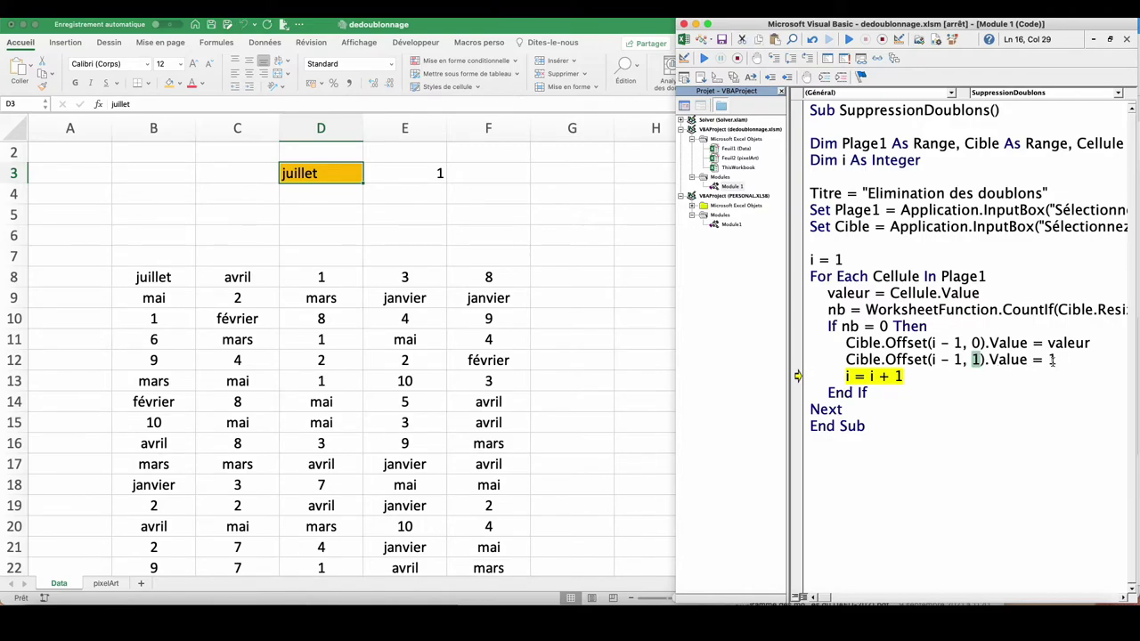
{"action": "left_click", "coordinate": [780, 59]}
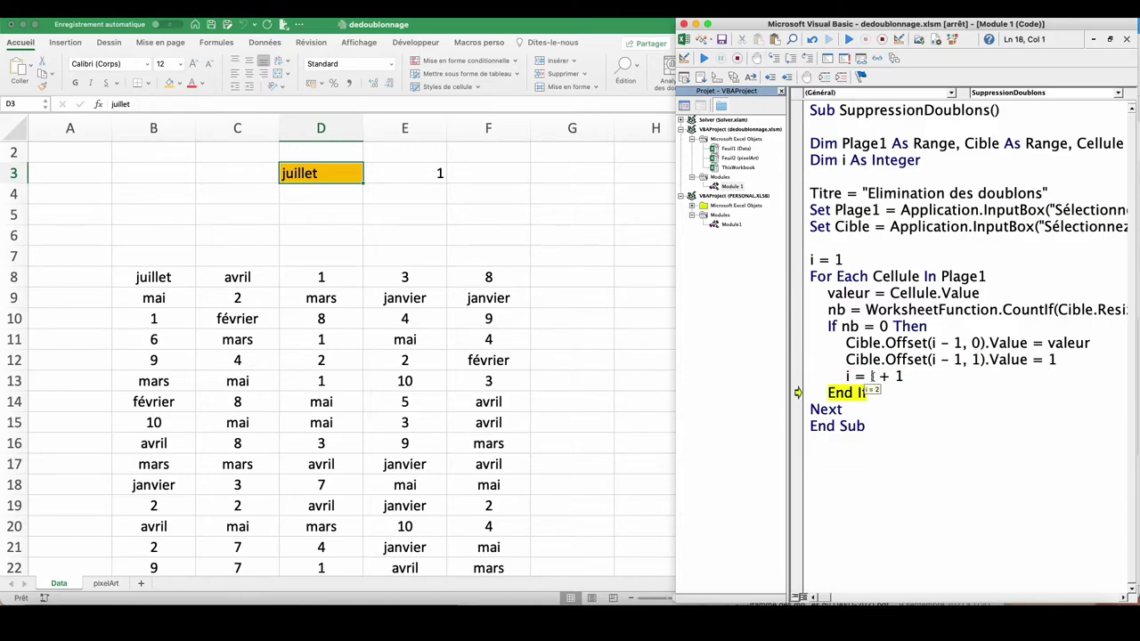
{"action": "left_click", "coordinate": [780, 59]}
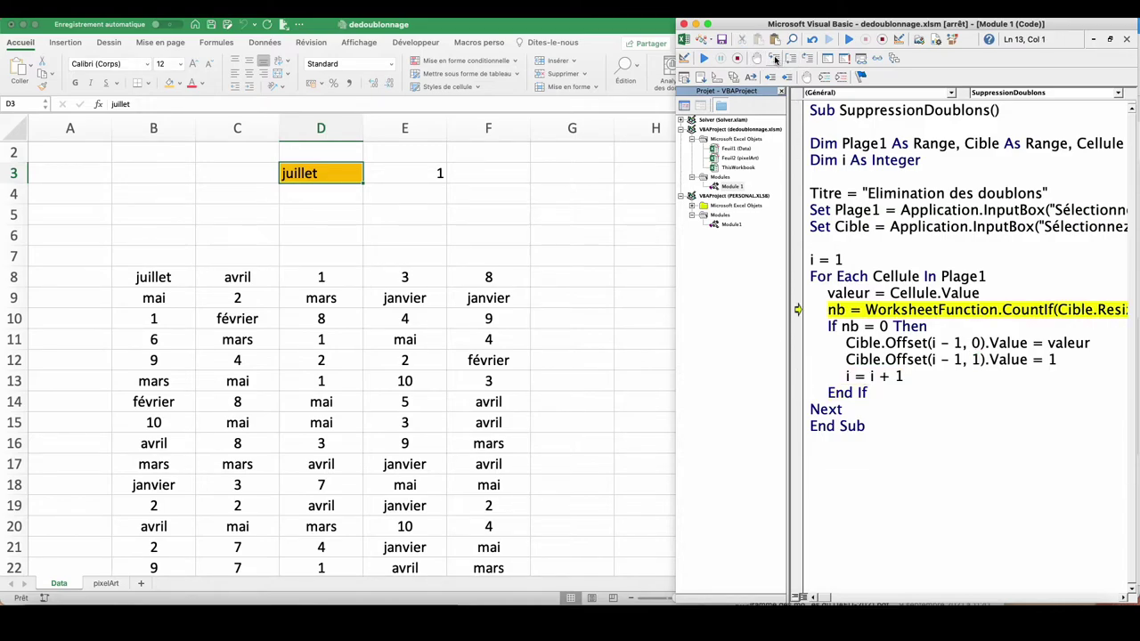
Step through avril, writing it into D4 with count 1 in E4, then finish the run
{"action": "mouse_move", "coordinate": [862, 295]}
{"action": "left_click", "coordinate": [774, 59]}
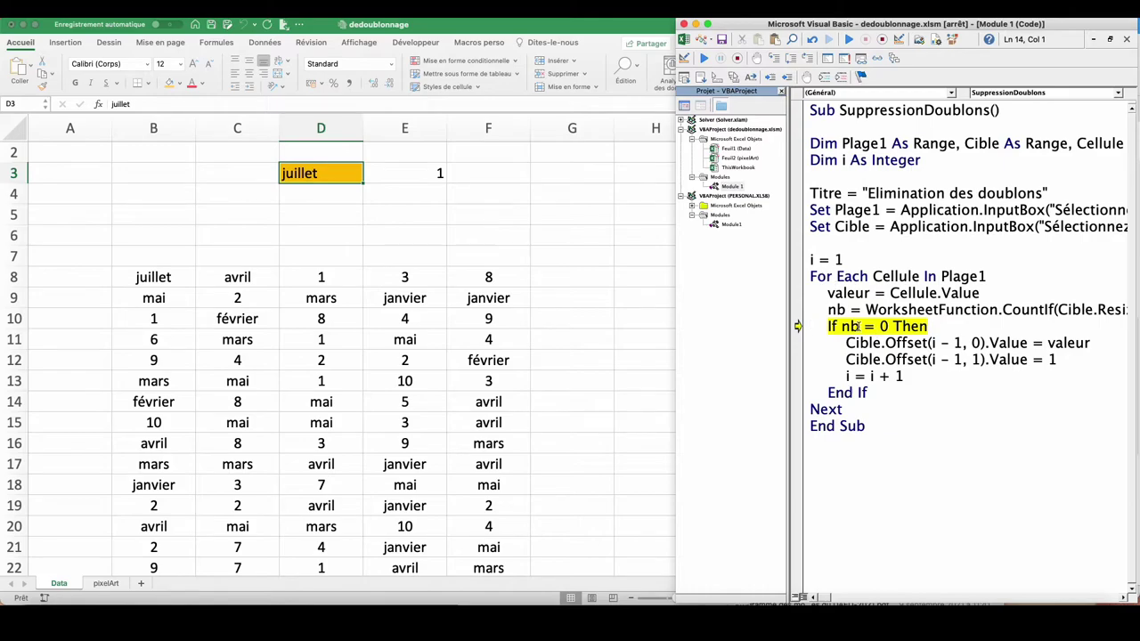
{"action": "left_click", "coordinate": [773, 59]}
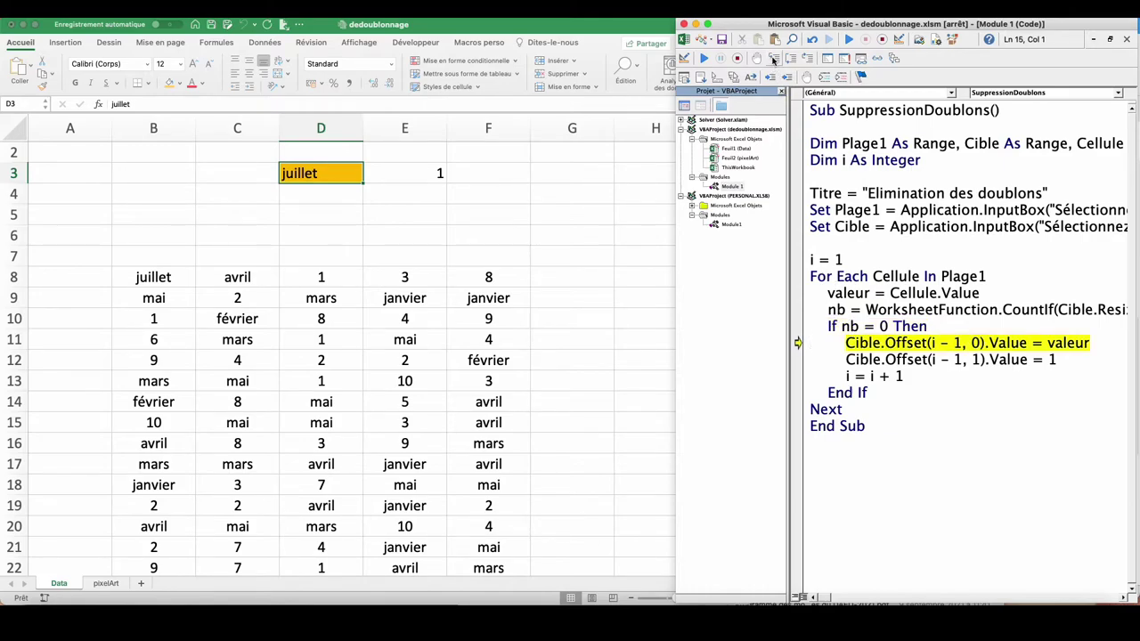
{"action": "left_click", "coordinate": [774, 59]}
{"action": "mouse_move", "coordinate": [933, 343]}
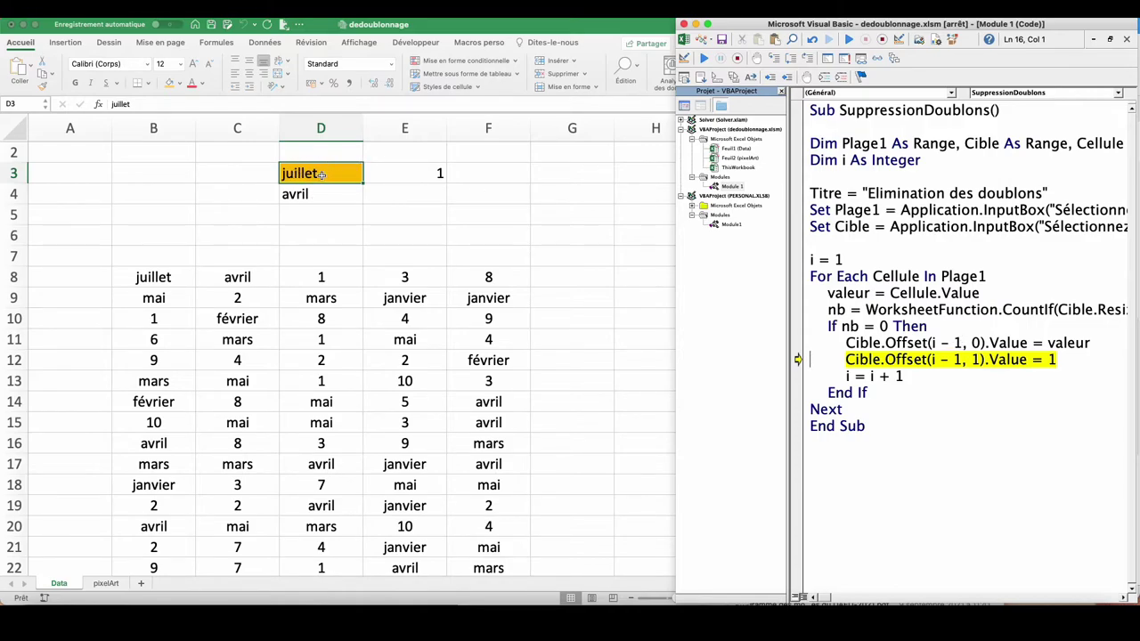
{"action": "left_click", "coordinate": [773, 63]}
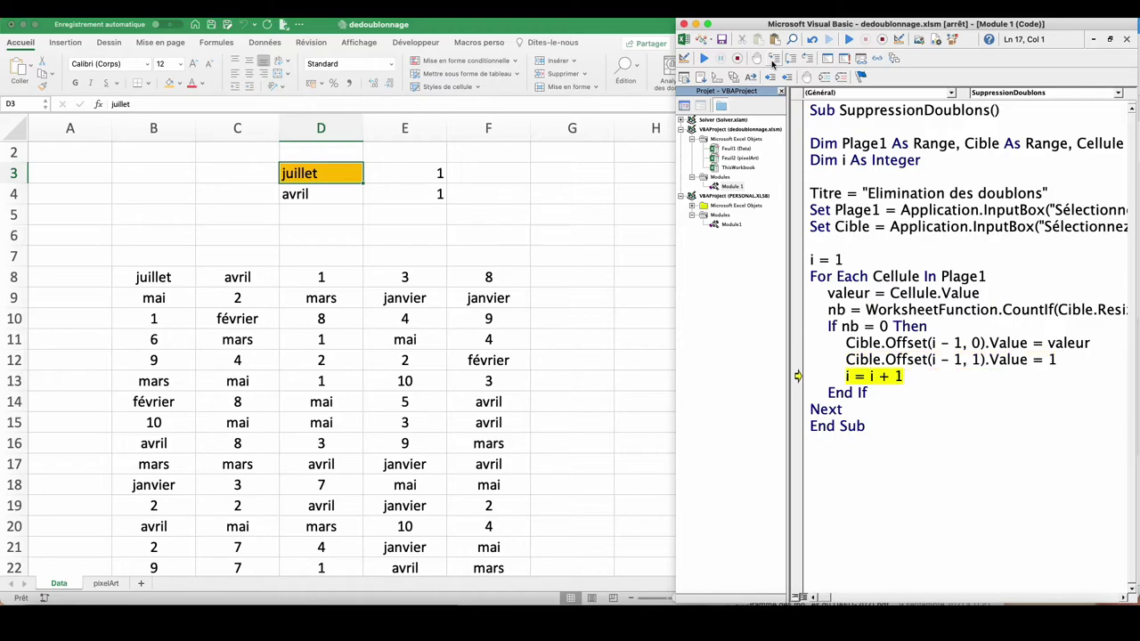
{"action": "left_click", "coordinate": [739, 59]}
{"action": "left_click", "coordinate": [297, 189]}
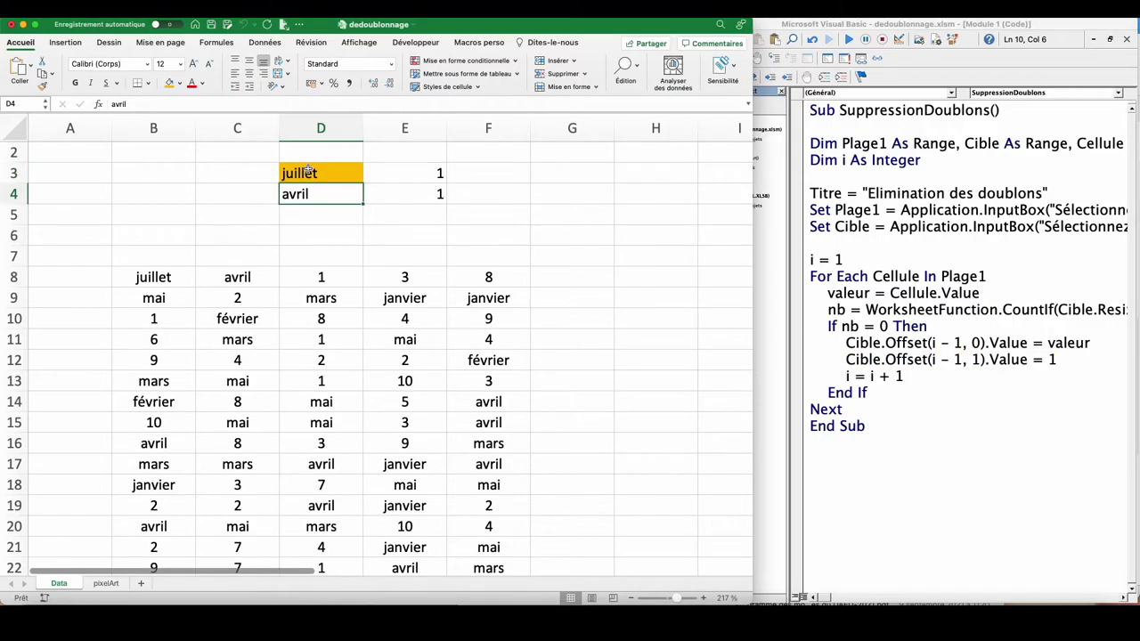
Enter =EQUIV(C8;D3:D4;0) in B4 to locate avril at position 2 in D3:D4
{"action": "left_click_drag", "start_coordinate": [305, 168], "coordinate": [304, 216]}
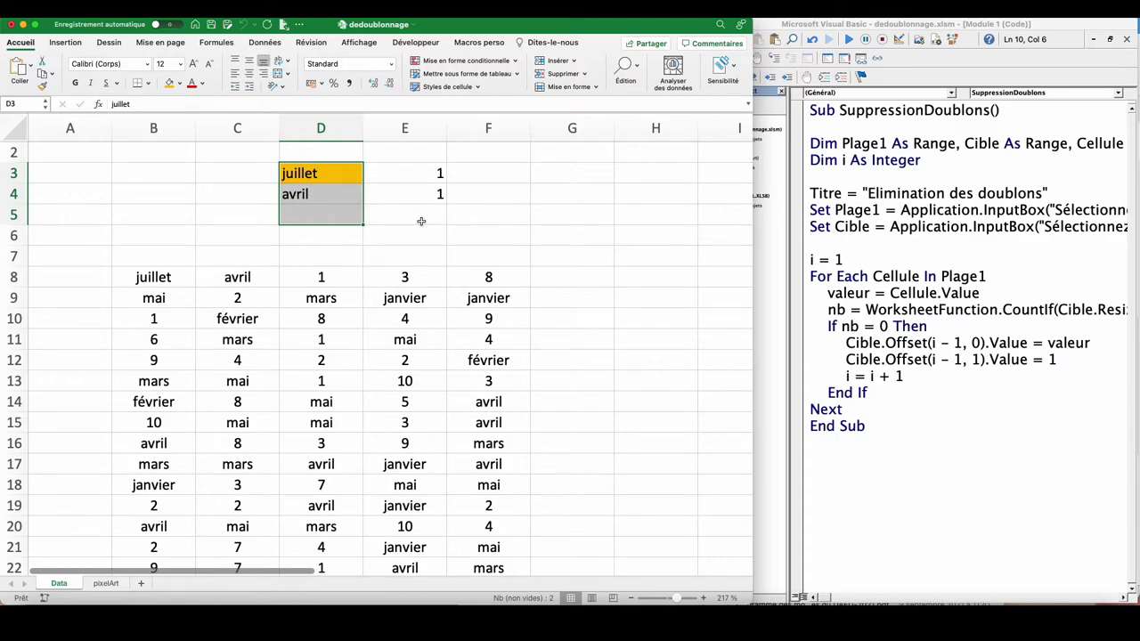
{"action": "left_click", "coordinate": [154, 194]}
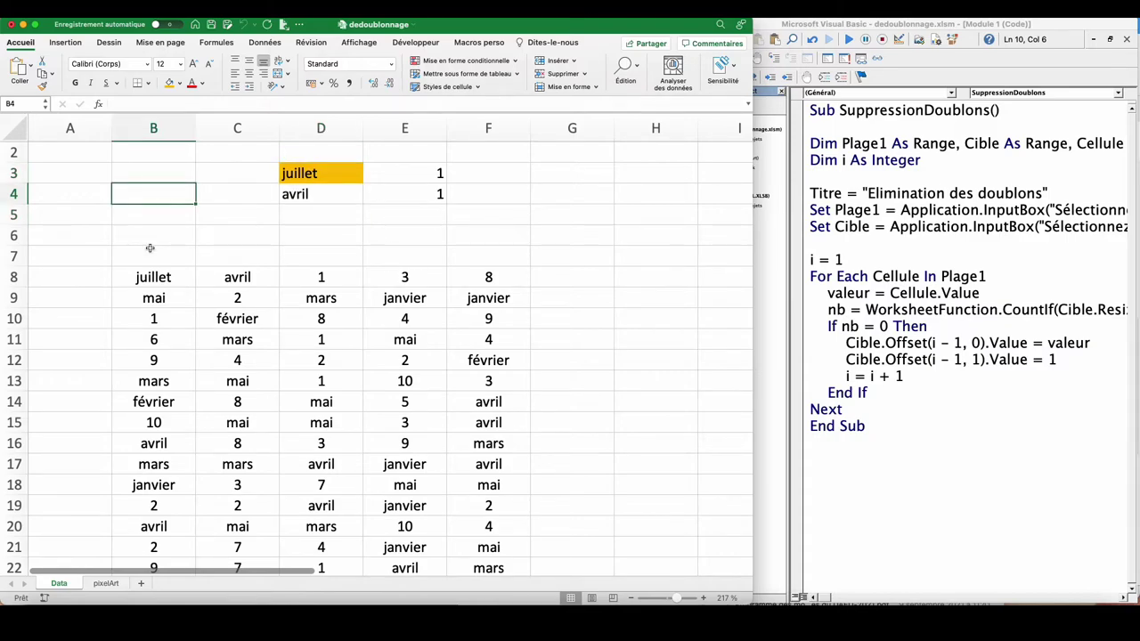
{"action": "type", "text": "=equiv"}
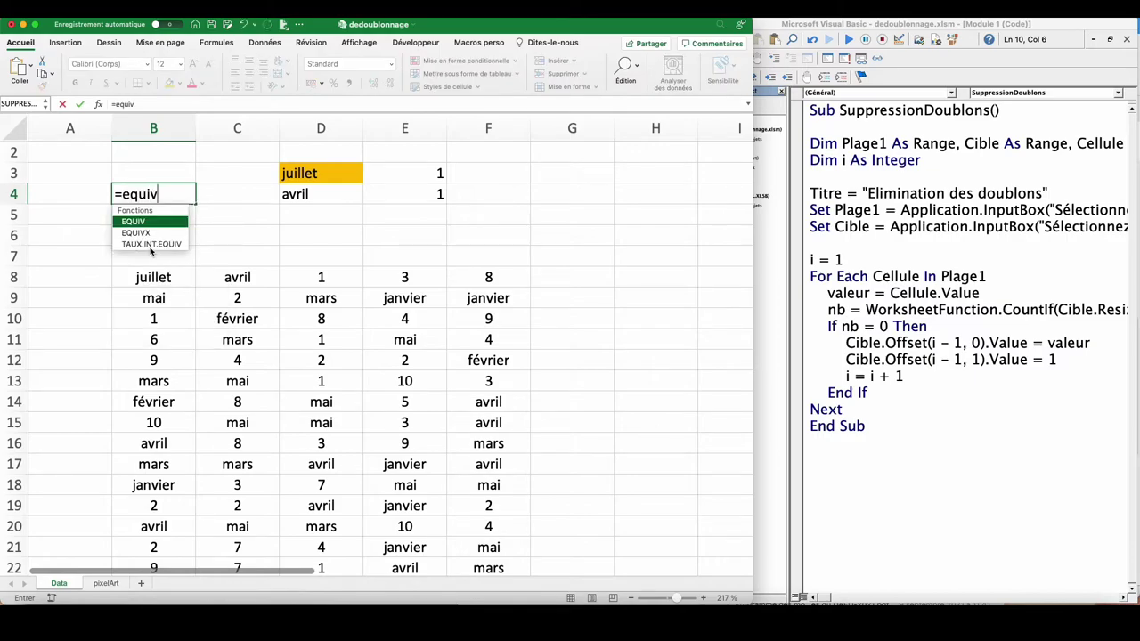
{"action": "type", "text": "("}
{"action": "left_click", "coordinate": [227, 281]}
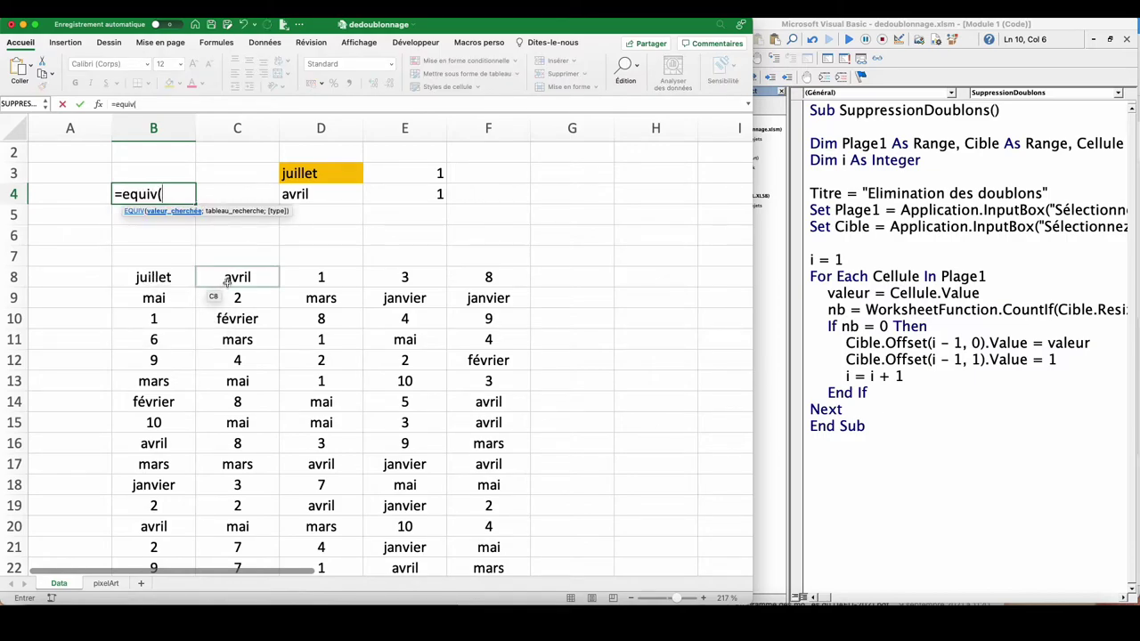
{"action": "left_click", "coordinate": [228, 281]}
{"action": "type", "text": ";"}
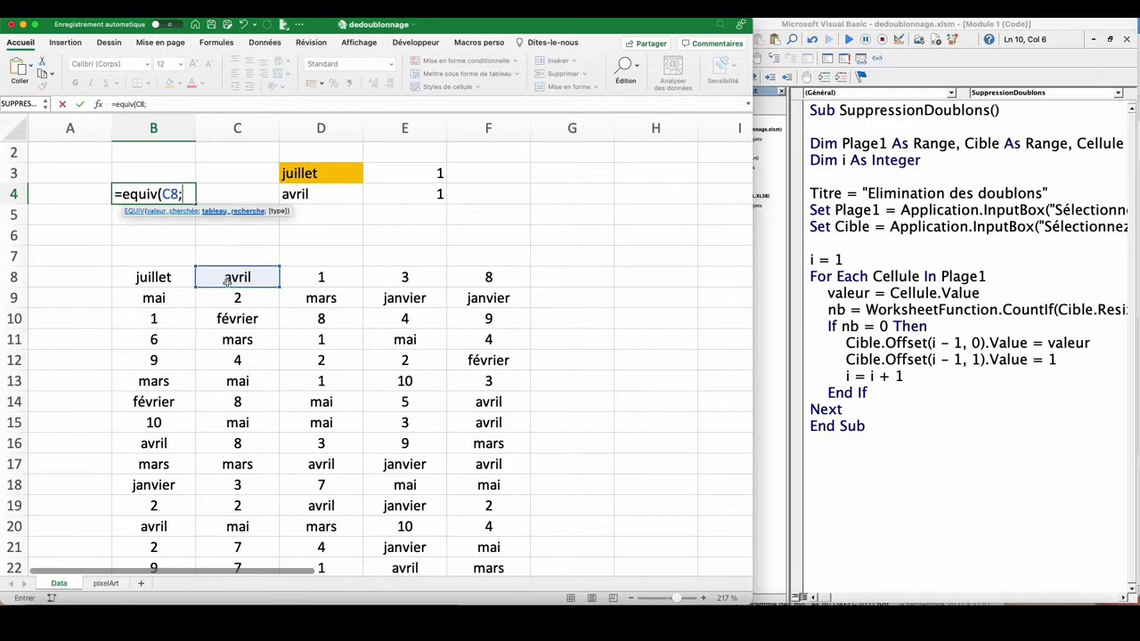
{"action": "left_click_drag", "start_coordinate": [339, 173], "coordinate": [334, 204]}
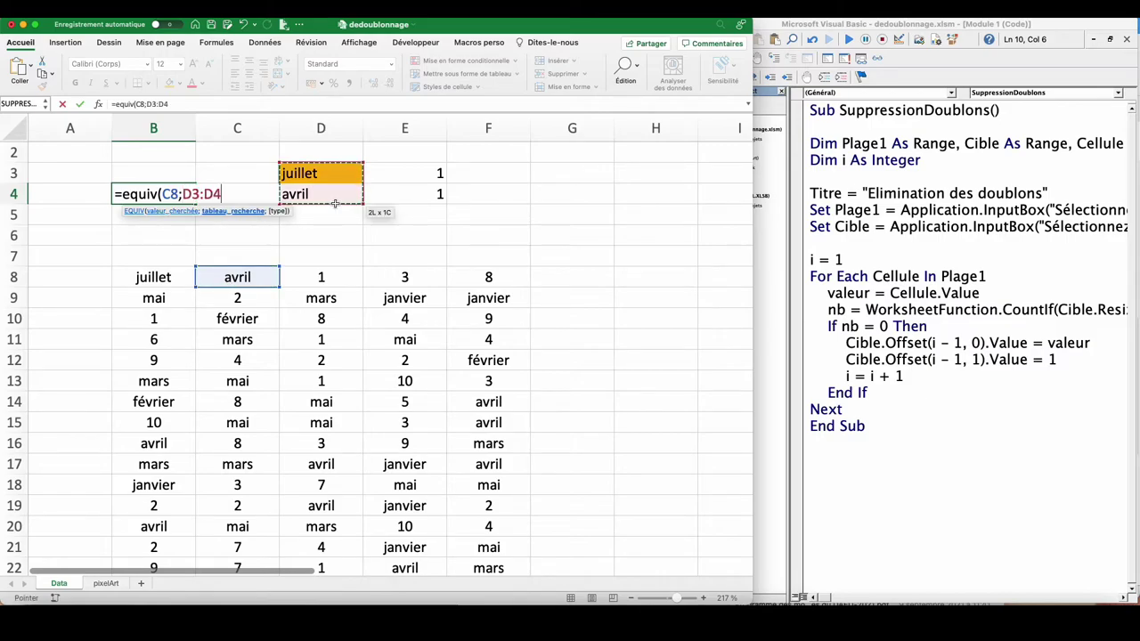
{"action": "type", "text": ";"}
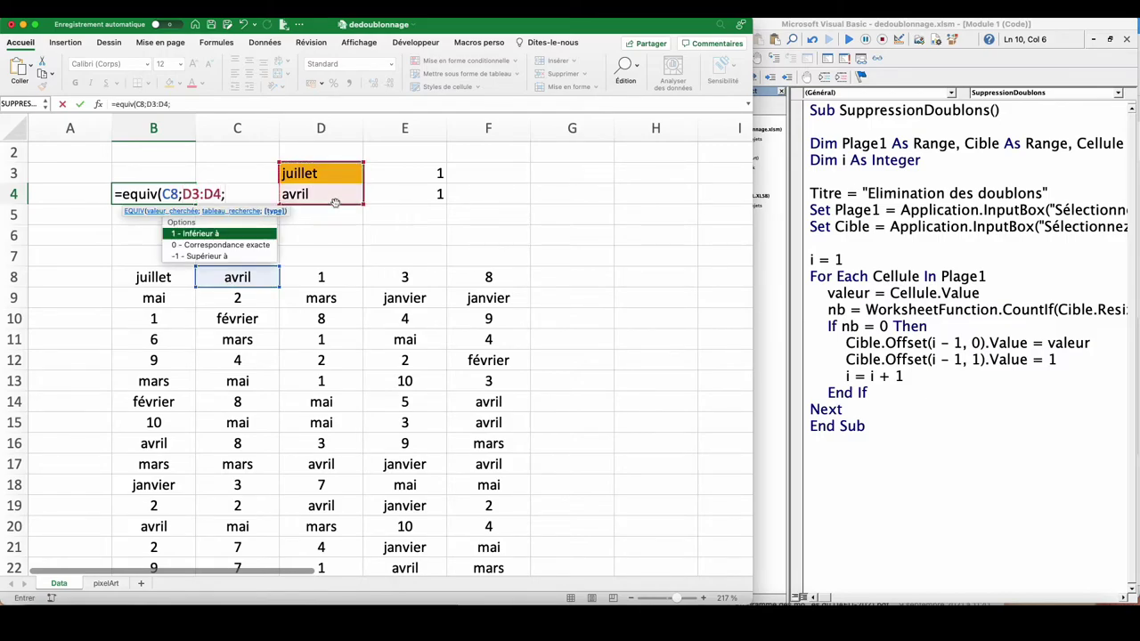
{"action": "type", "text": "0)"}
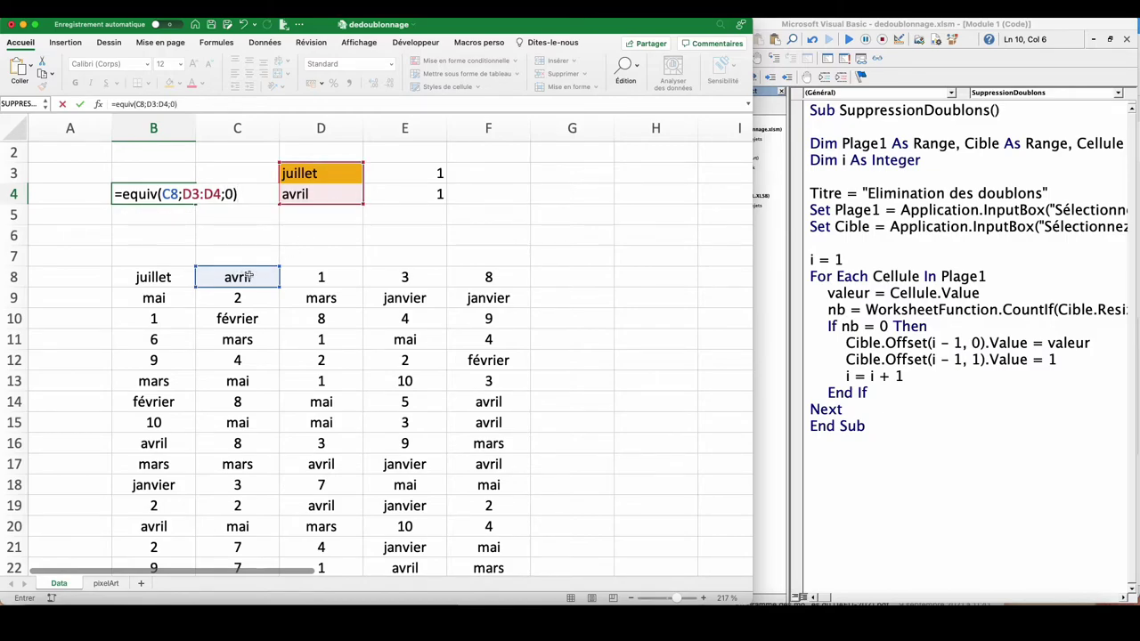
{"action": "key", "text": "Return"}
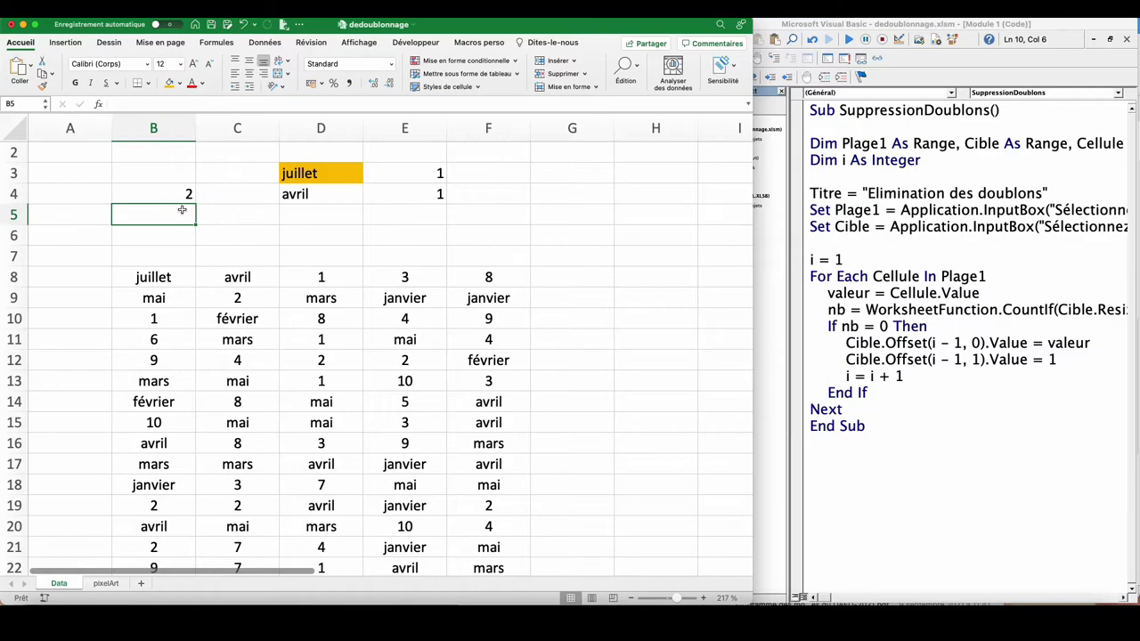
{"action": "left_click", "coordinate": [176, 193]}
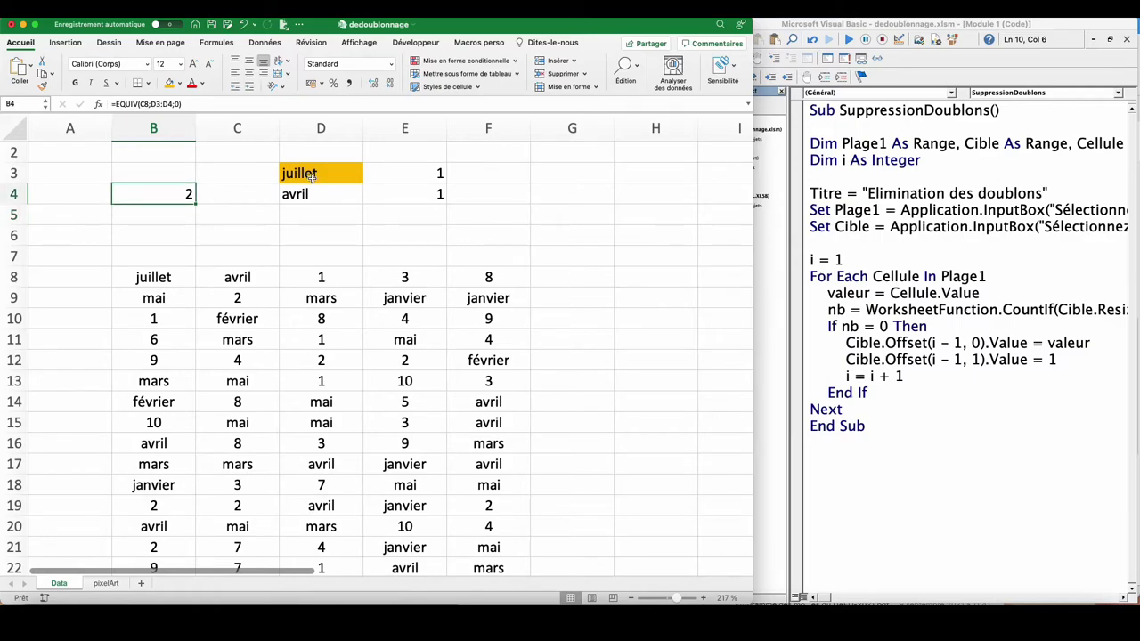
{"action": "left_click_drag", "start_coordinate": [311, 175], "coordinate": [305, 196]}
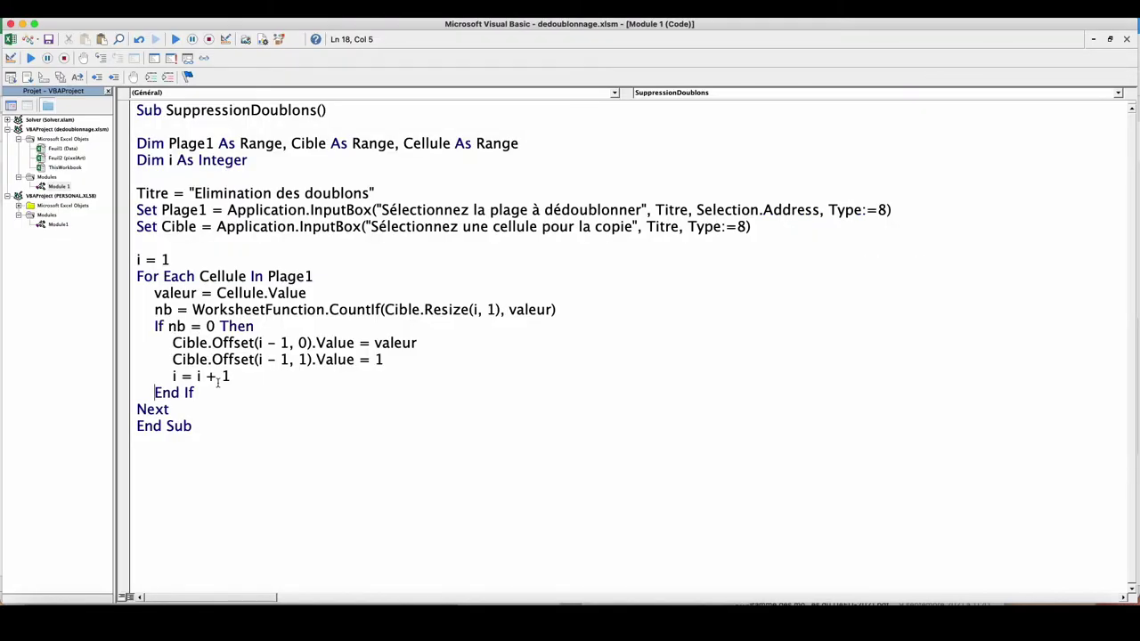
Insert an Else line before End If and begin an indented ligne = assignment
{"action": "key", "text": "Return"}
{"action": "key", "text": "Up"}
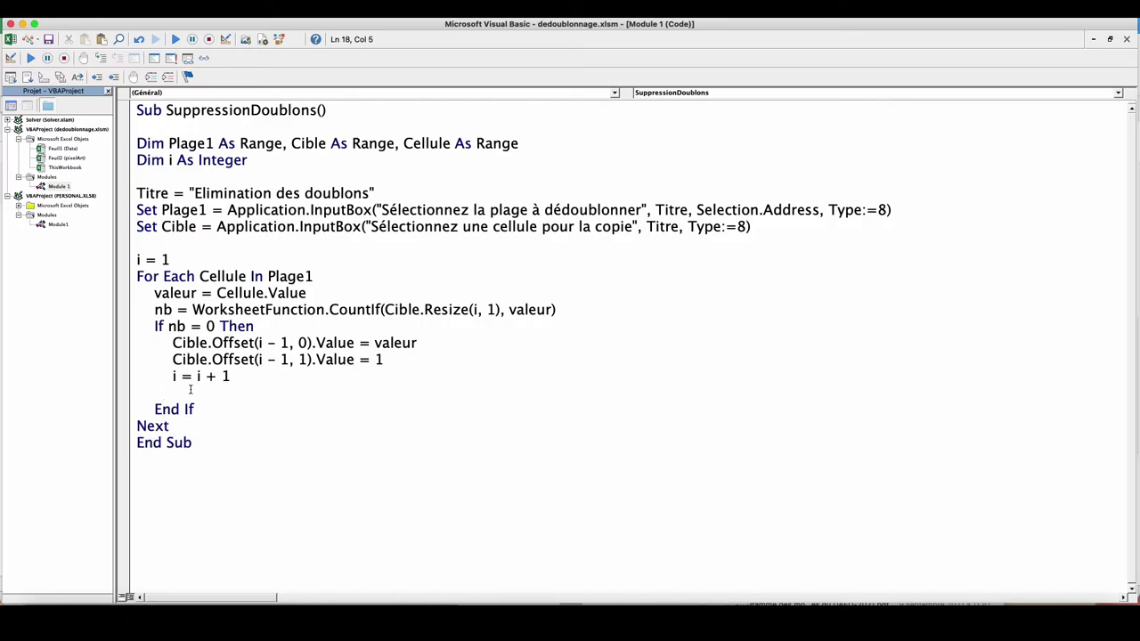
{"action": "type", "text": "else"}
{"action": "key", "text": "Return"}
{"action": "key", "text": "Tab"}
{"action": "type", "text": "ligne"}
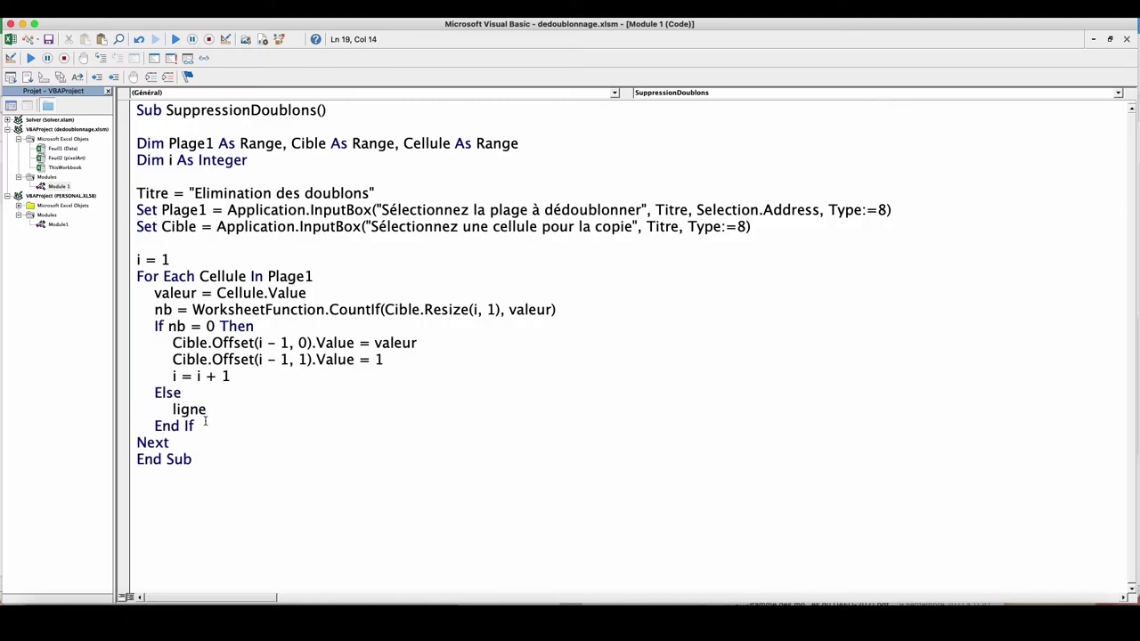
{"action": "key", "text": "BackSpace"}
Complete the line as ligne = WorksheetFunction.Match(valeur, Cible.Resize(i, 1), 0)
{"action": "type", "text": "Work"}
{"action": "key", "text": "ctrl+space"}
{"action": "key", "text": "Down"}
{"action": "key", "text": "Tab"}
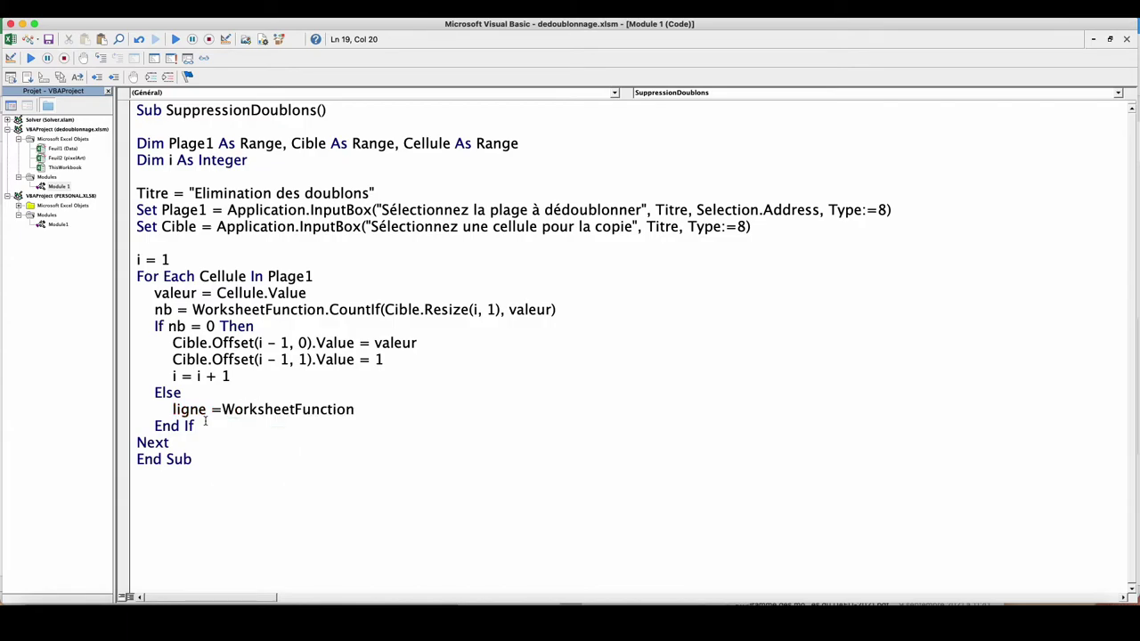
{"action": "type", "text": "."}
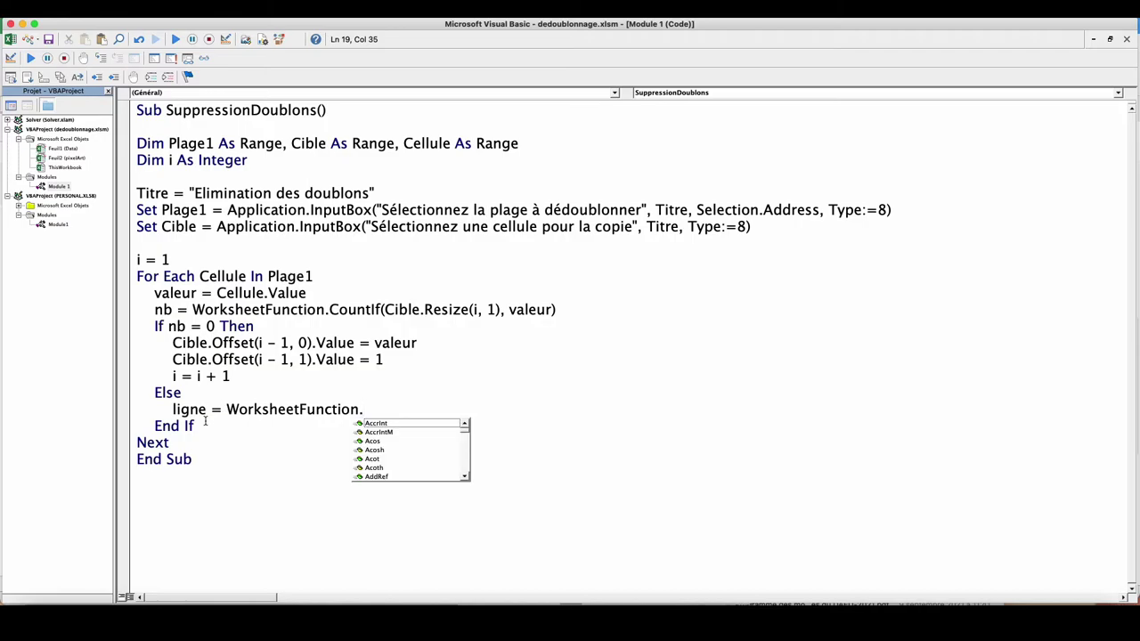
{"action": "type", "text": "mat"}
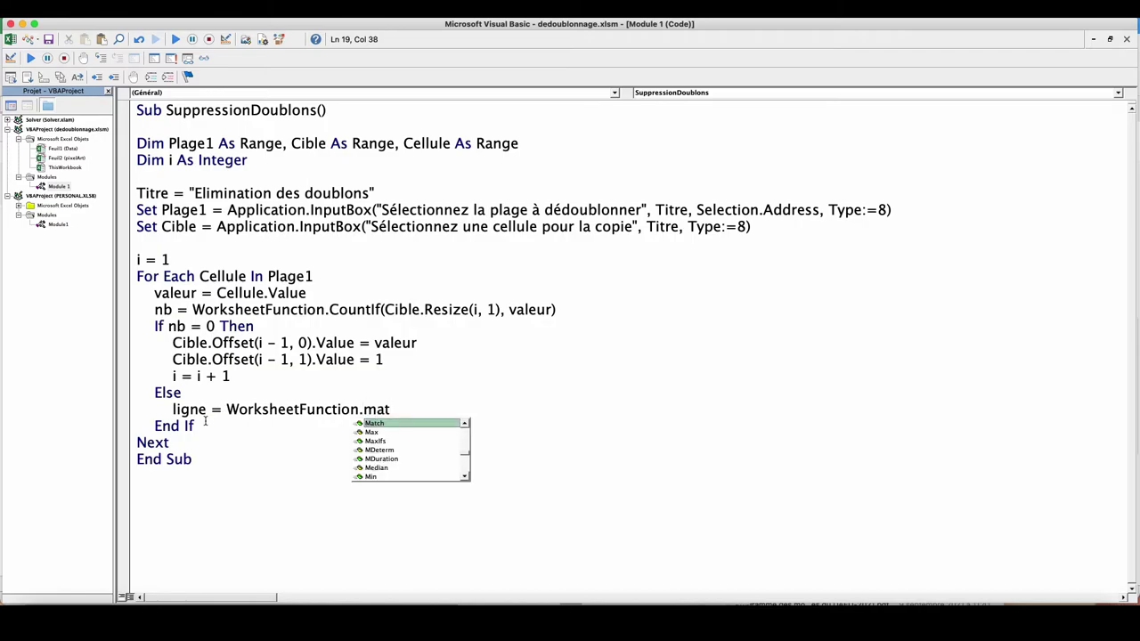
{"action": "key", "text": "Tab"}
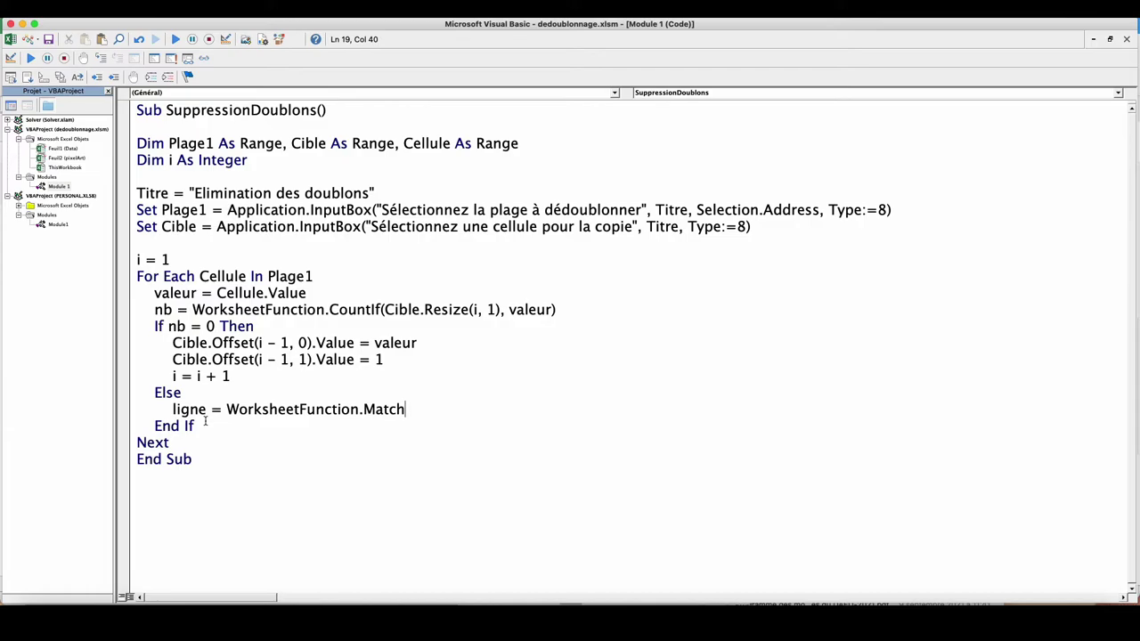
{"action": "type", "text": "(val"}
{"action": "type", "text": "eur,"}
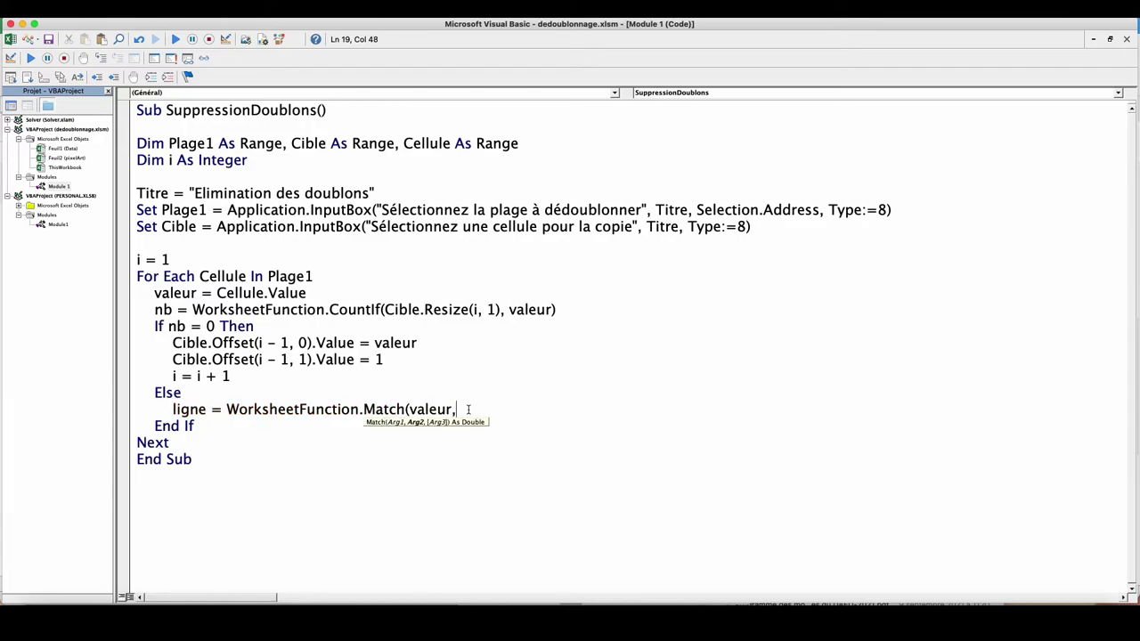
{"action": "type", "text": "cible"}
{"action": "type", "text": ".re"}
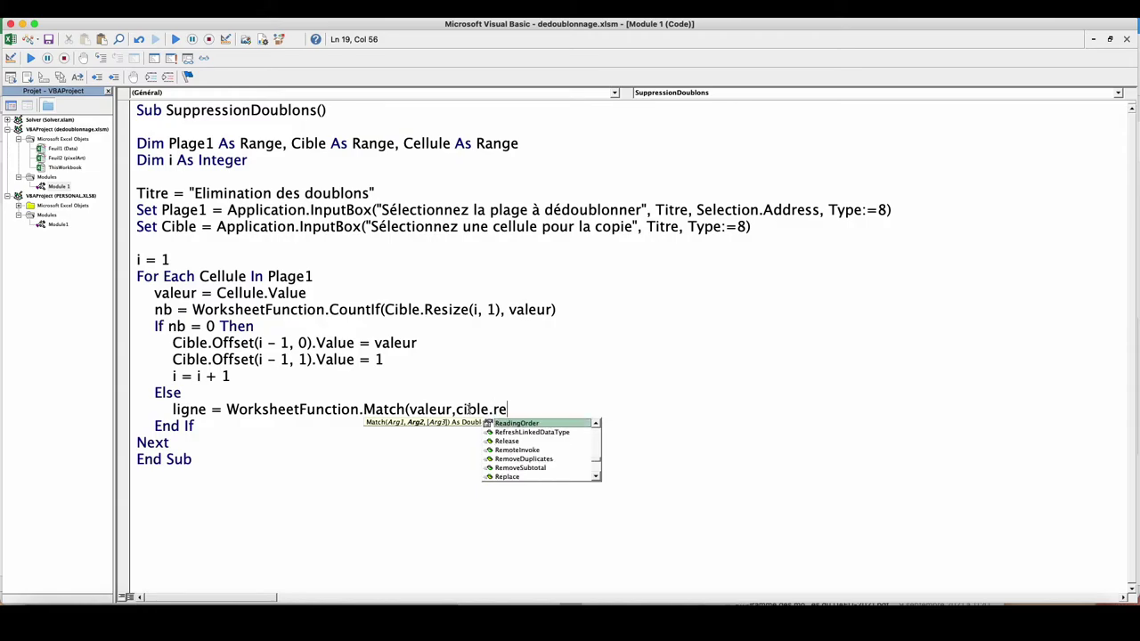
{"action": "key", "text": "Down"}
{"action": "type", "text": "size("}
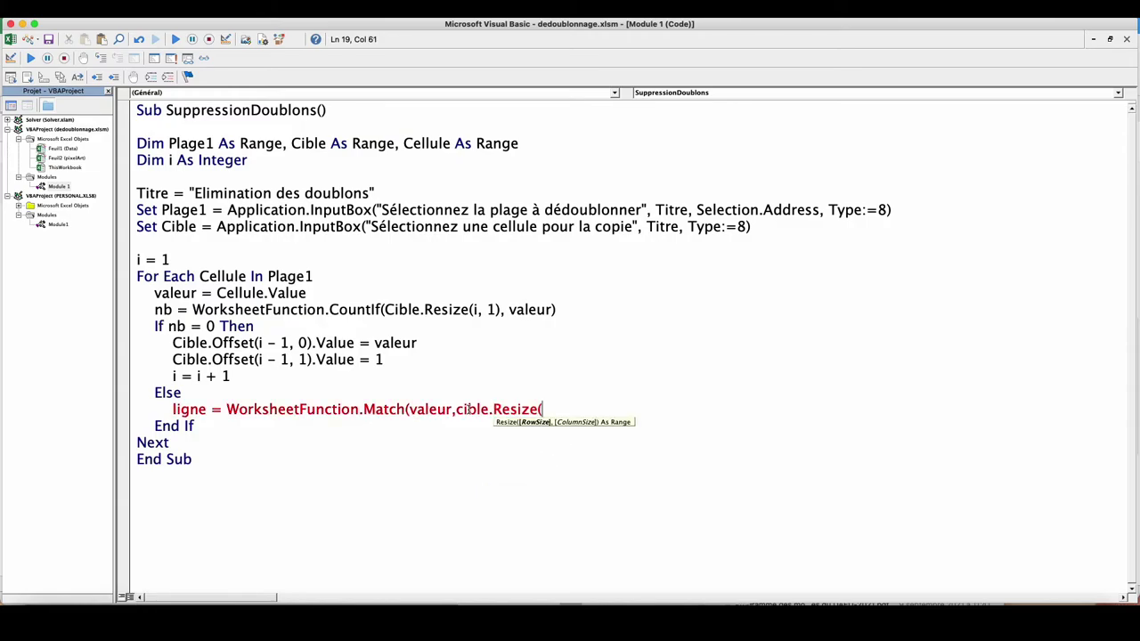
{"action": "type", "text": "i,1"}
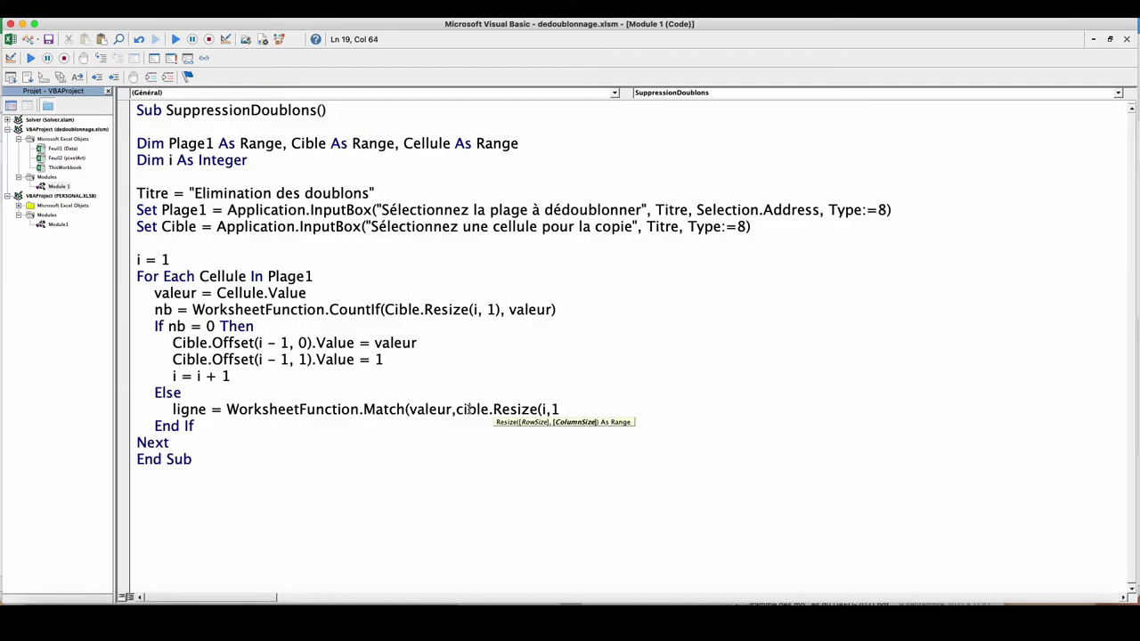
{"action": "type", "text": "),"}
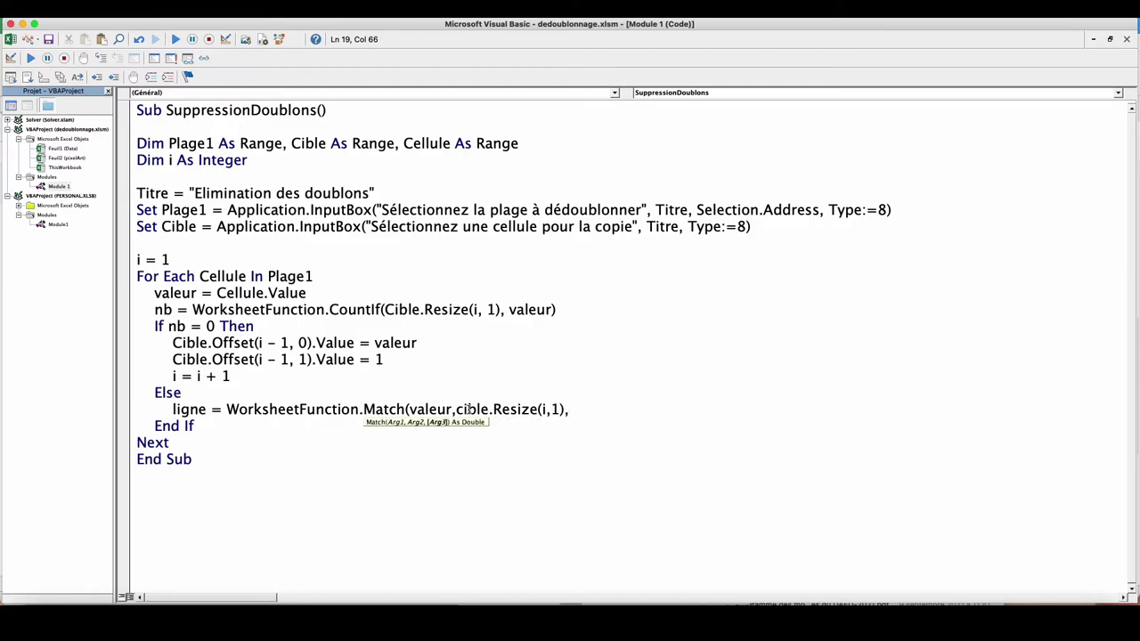
{"action": "type", "text": "0)"}
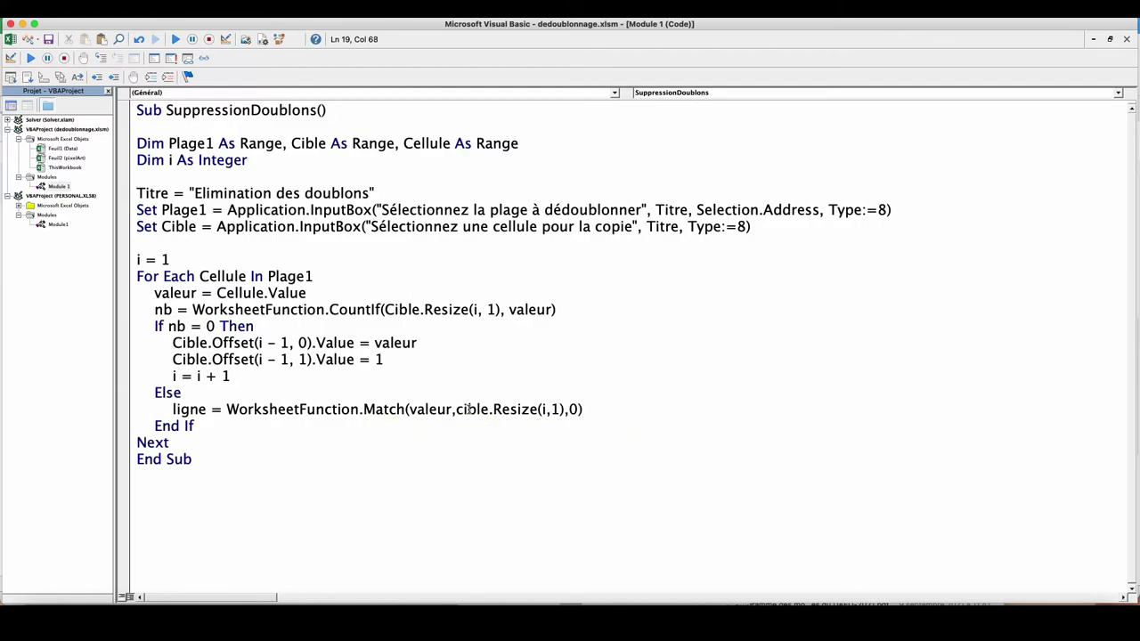
{"action": "key", "text": "Down"}
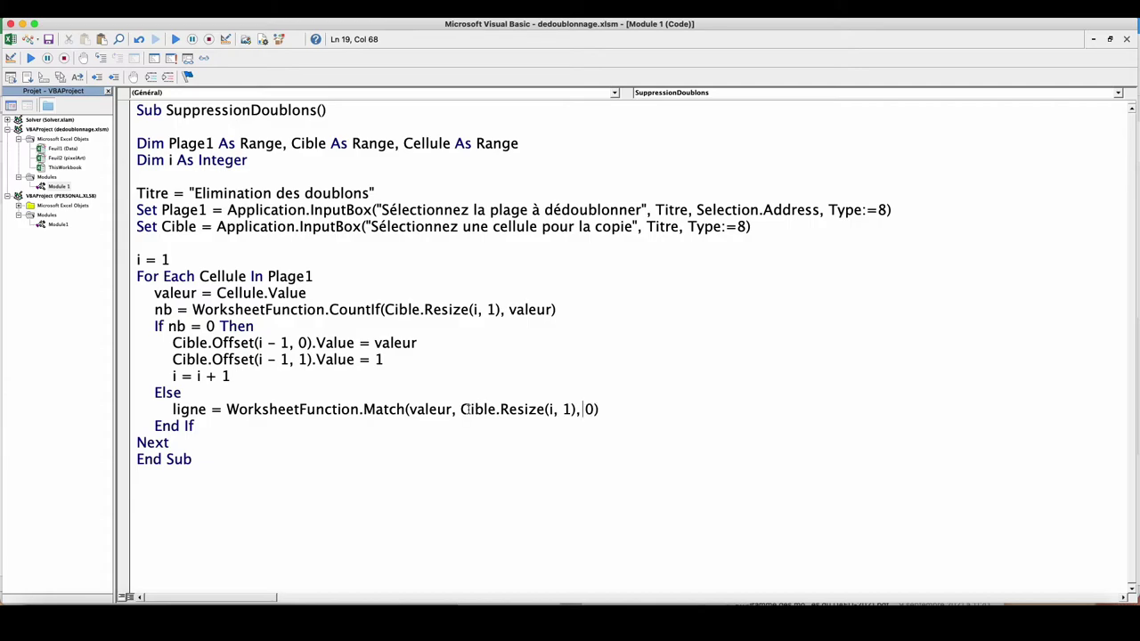
{"action": "key", "text": "Return"}
{"action": "left_click", "coordinate": [311, 359]}
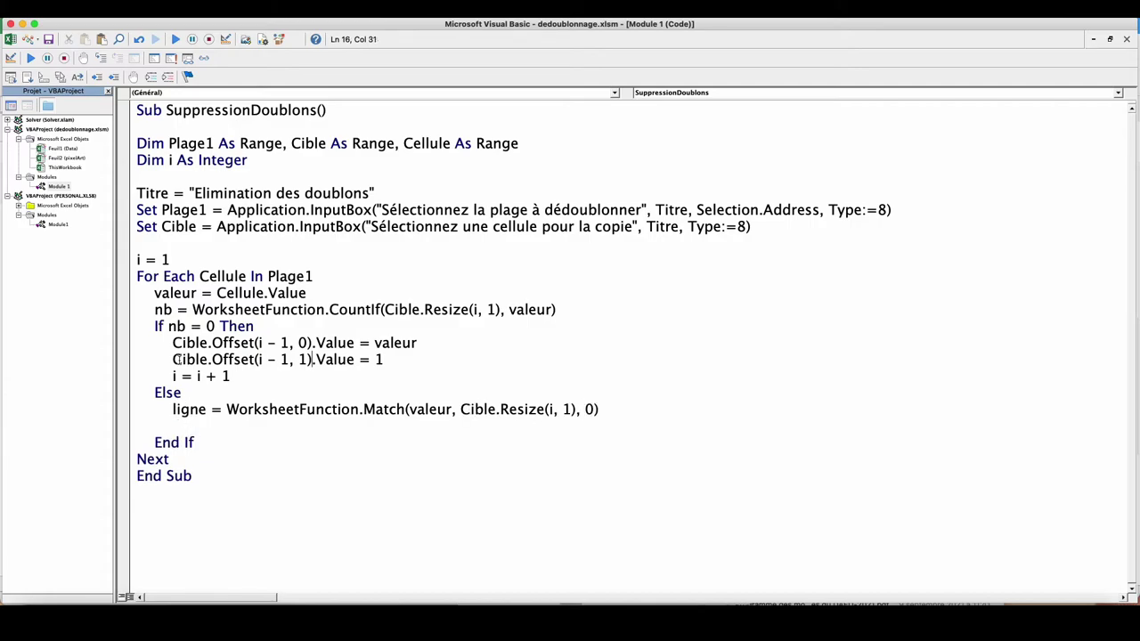
Rewrite the count line as Cible.Offset(ligne - 1, 1).Value = Cible.Offset(ligne - 1, 1).Value +
{"action": "mouse_move", "coordinate": [173, 359]}
{"action": "left_mouse_down"}
{"action": "mouse_move", "coordinate": [354, 360]}
{"action": "mouse_move", "coordinate": [269, 426]}
{"action": "left_mouse_up"}
{"action": "type", "text": "lig"}
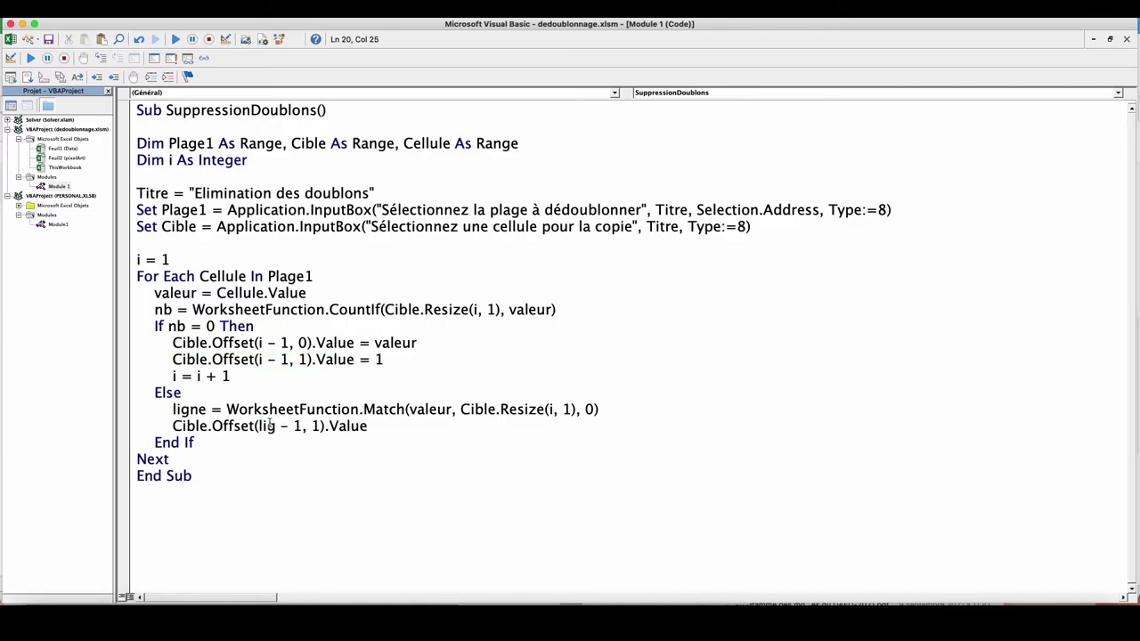
{"action": "type", "text": "ne"}
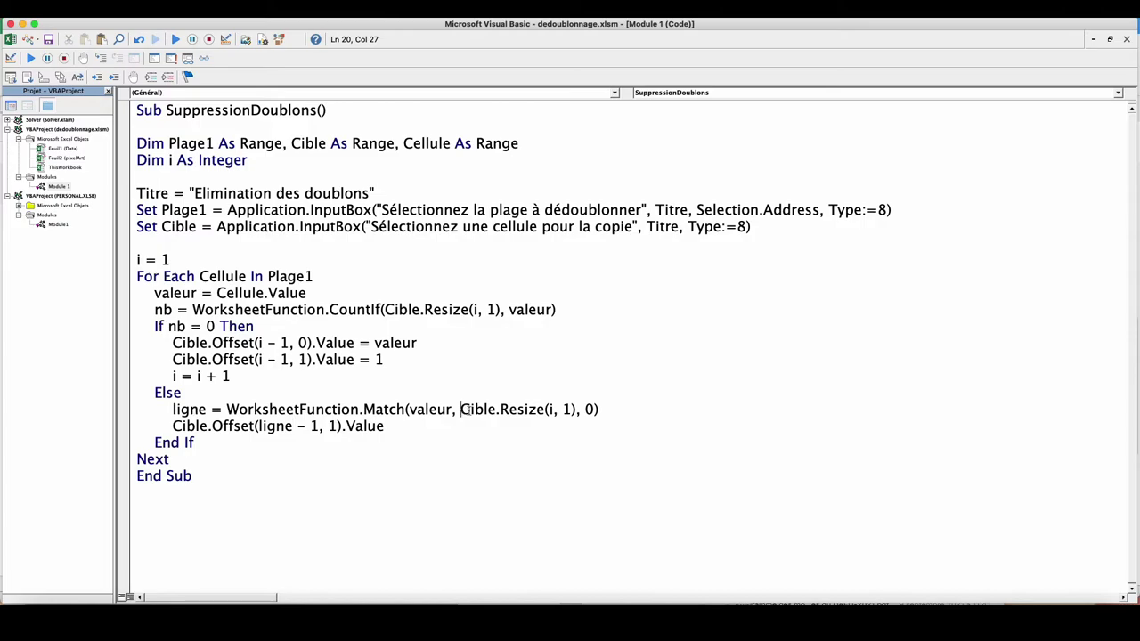
{"action": "left_click_drag", "start_coordinate": [461, 409], "coordinate": [577, 410]}
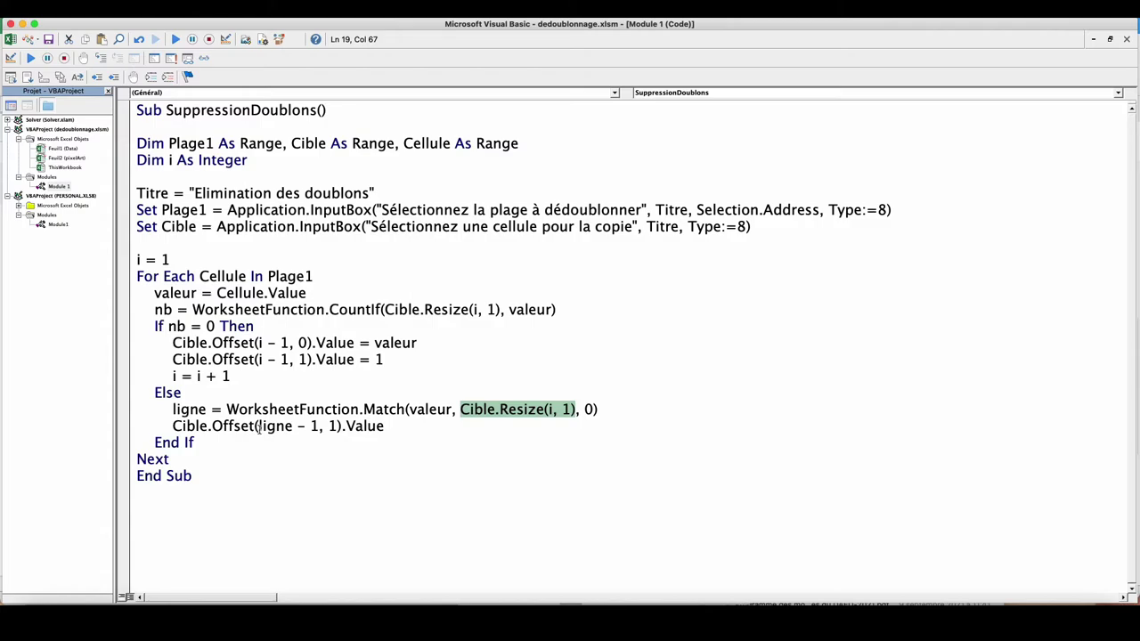
{"action": "left_click_drag", "start_coordinate": [257, 426], "coordinate": [312, 427]}
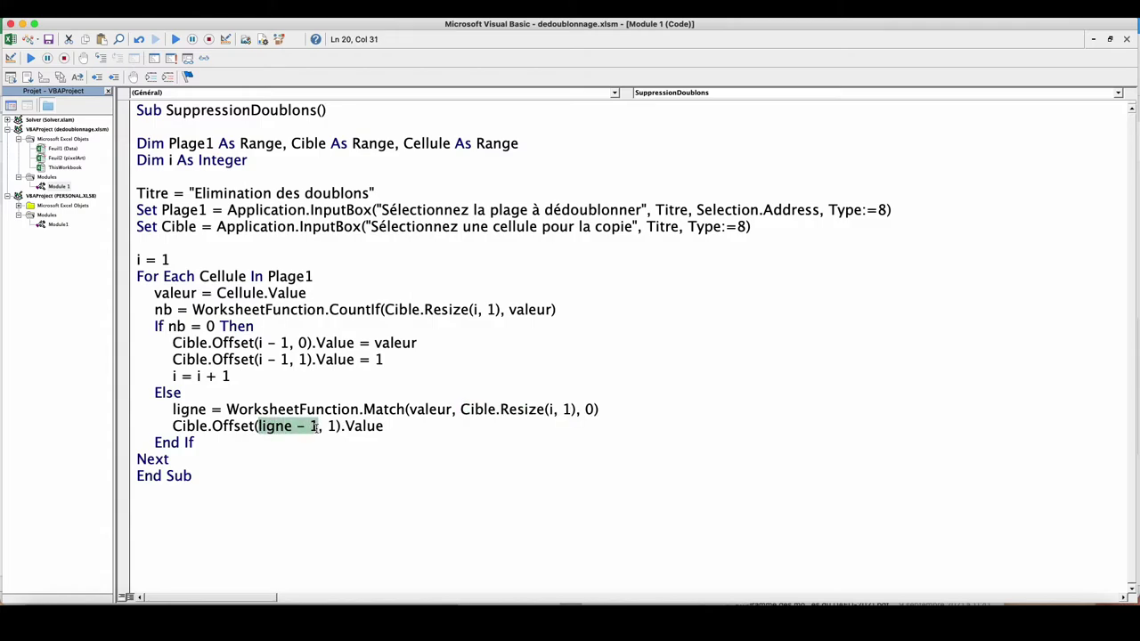
{"action": "left_click", "coordinate": [296, 426]}
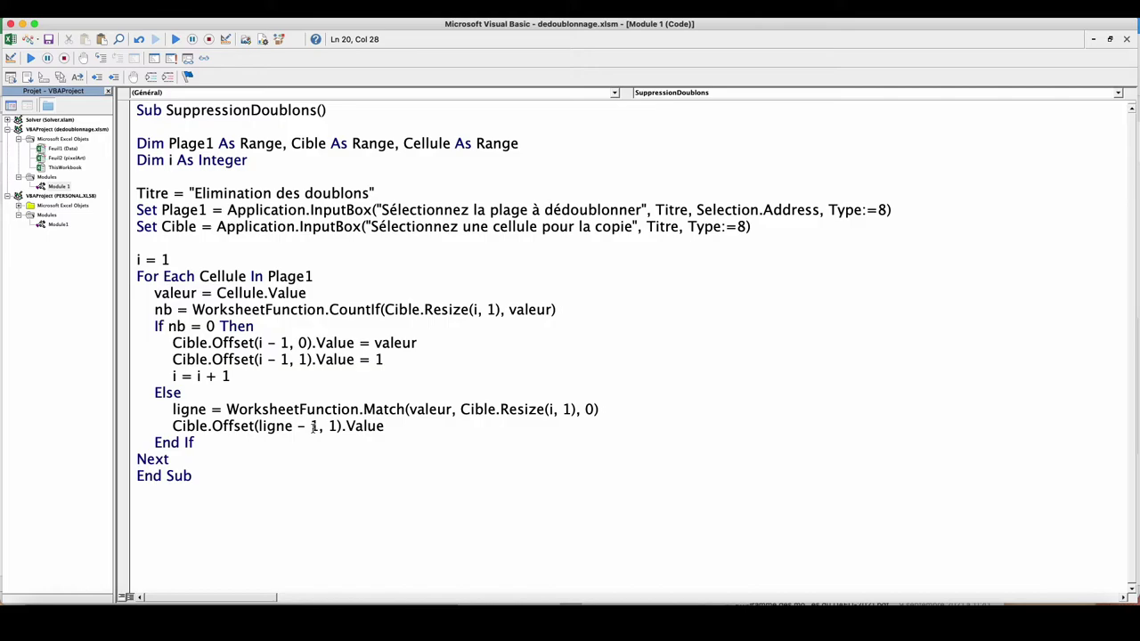
{"action": "left_click", "coordinate": [610, 411]}
{"action": "left_click", "coordinate": [396, 426]}
{"action": "double_click", "coordinate": [332, 427]}
{"action": "left_click", "coordinate": [389, 427]}
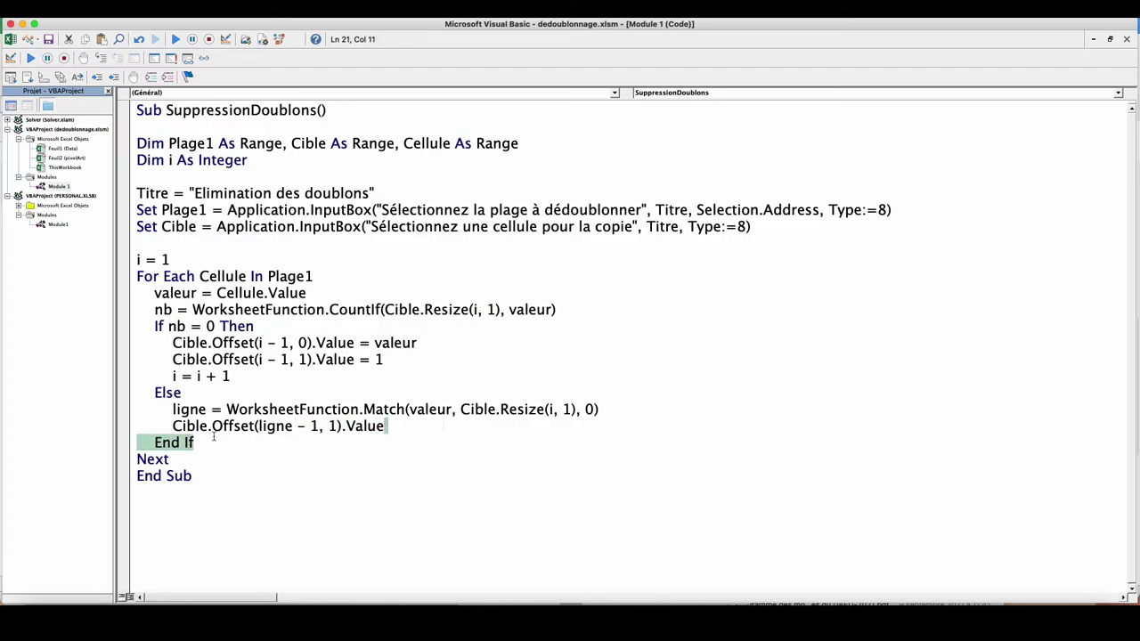
{"action": "type", "text": "= Cible.Offset(ligne - 1, 1).Value +1"}
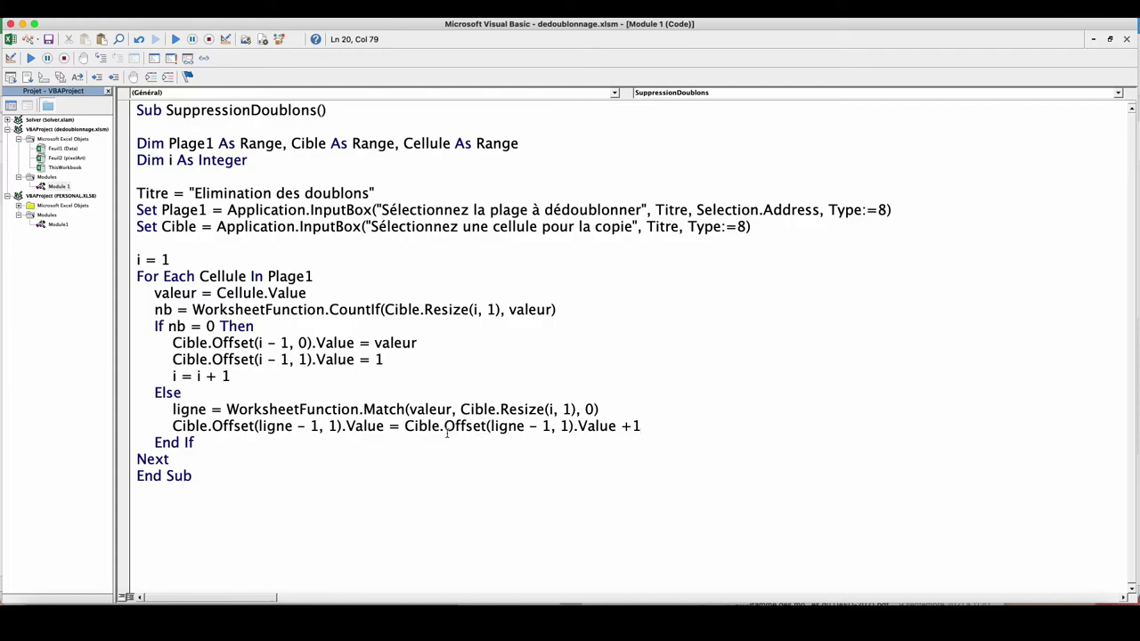
Run SuppressionDoublons on B8:F14 with K9 as the destination cell
{"action": "key", "text": "alt+F11"}
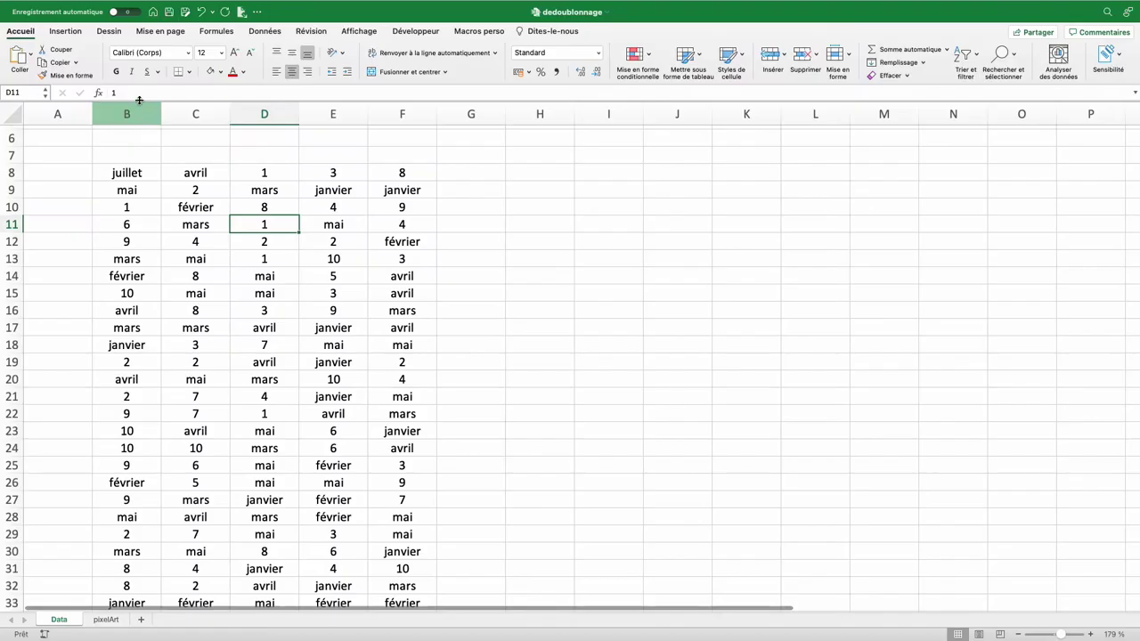
{"action": "left_click", "coordinate": [417, 32]}
{"action": "left_click", "coordinate": [40, 59]}
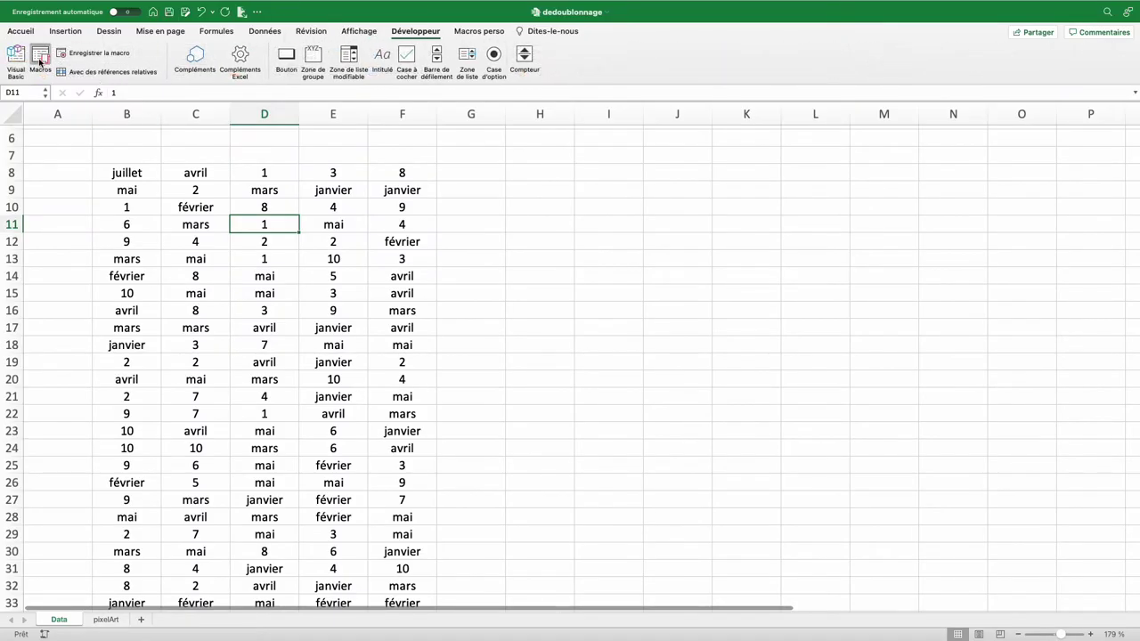
{"action": "left_click", "coordinate": [683, 318]}
{"action": "mouse_move", "coordinate": [120, 173]}
{"action": "left_mouse_down"}
{"action": "mouse_move", "coordinate": [366, 279]}
{"action": "mouse_move", "coordinate": [407, 279]}
{"action": "left_mouse_up"}
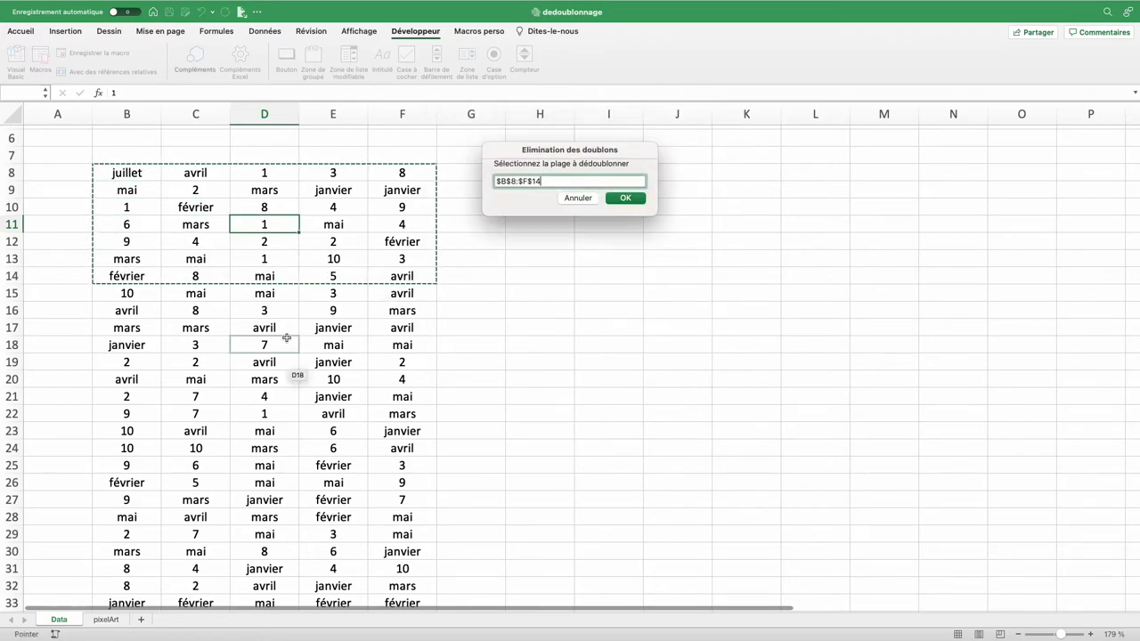
{"action": "left_click", "coordinate": [626, 198]}
{"action": "left_click", "coordinate": [744, 189]}
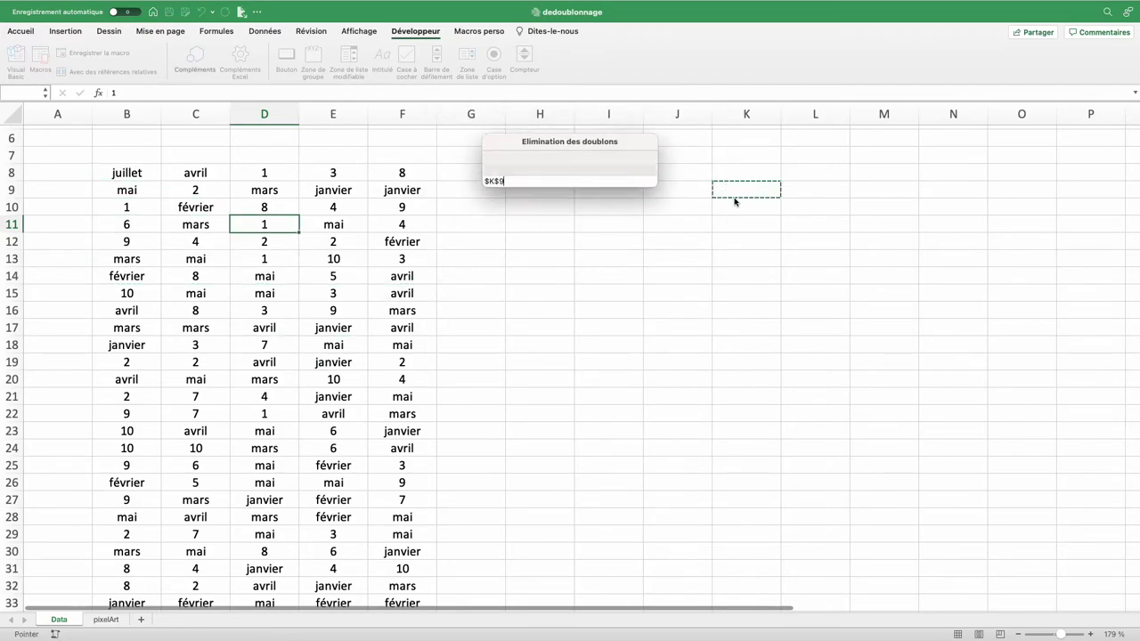
{"action": "left_click", "coordinate": [629, 199]}
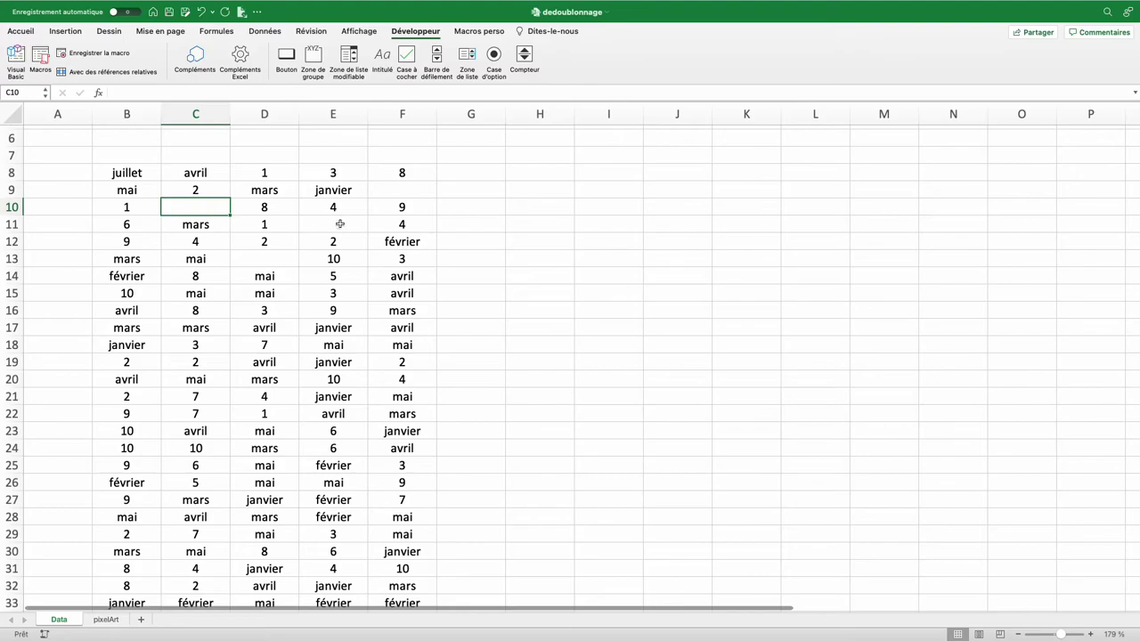
Rerun SuppressionDoublons on B8:F13 into K9 and inspect the blank-cell result rows
{"action": "left_click", "coordinate": [337, 224]}
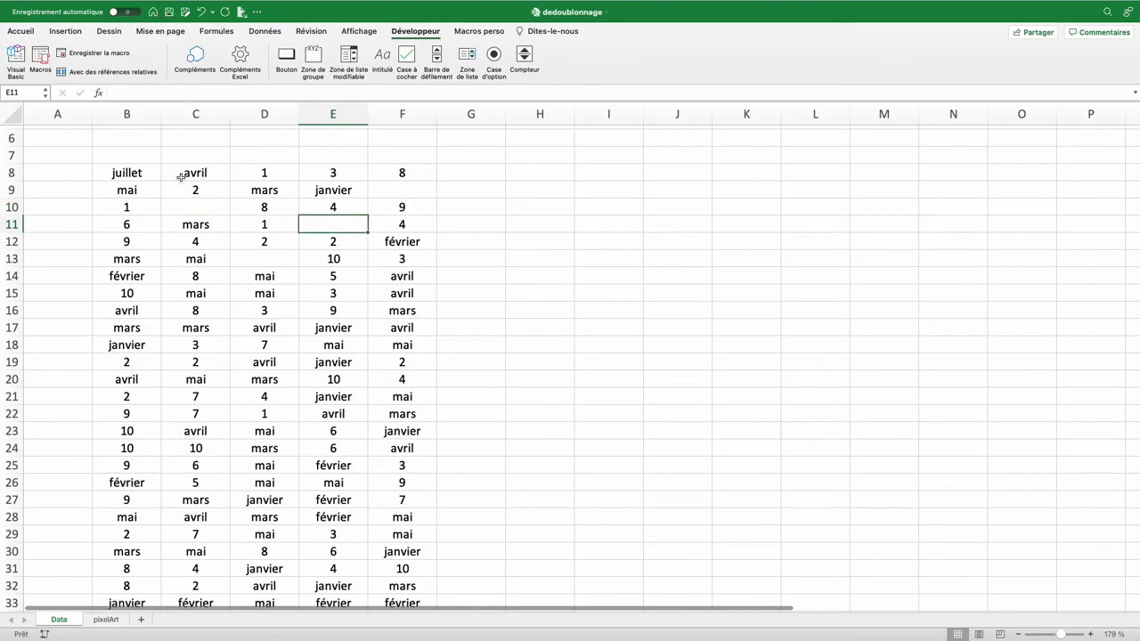
{"action": "left_click_drag", "start_coordinate": [144, 170], "coordinate": [401, 260]}
{"action": "left_click", "coordinate": [40, 55]}
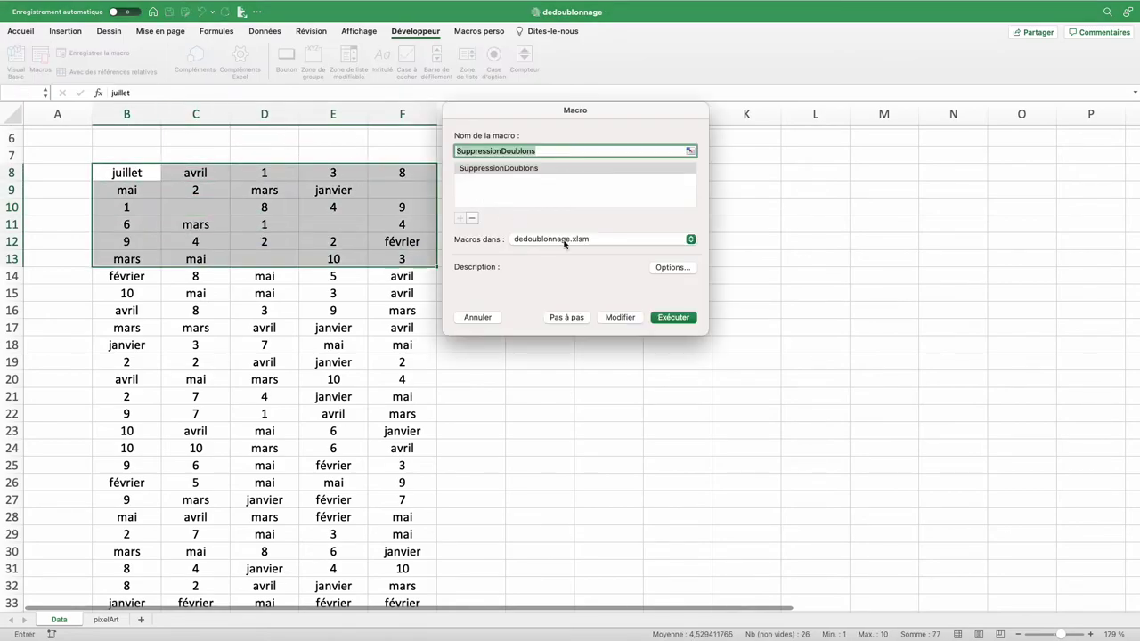
{"action": "left_click", "coordinate": [673, 317]}
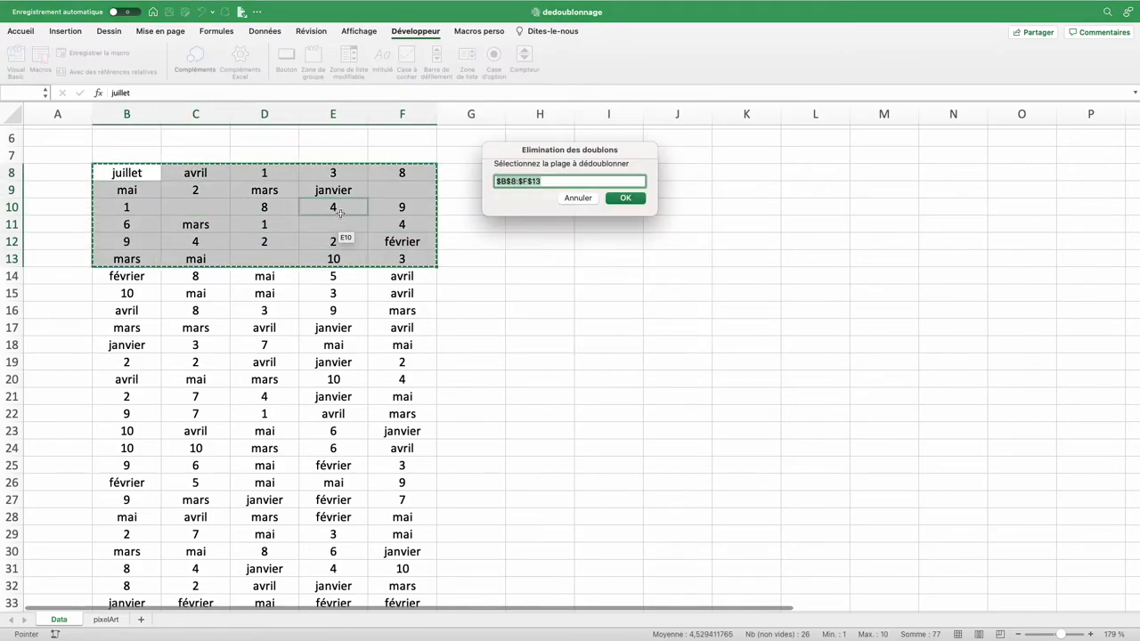
{"action": "left_click", "coordinate": [627, 203]}
{"action": "left_click", "coordinate": [747, 191]}
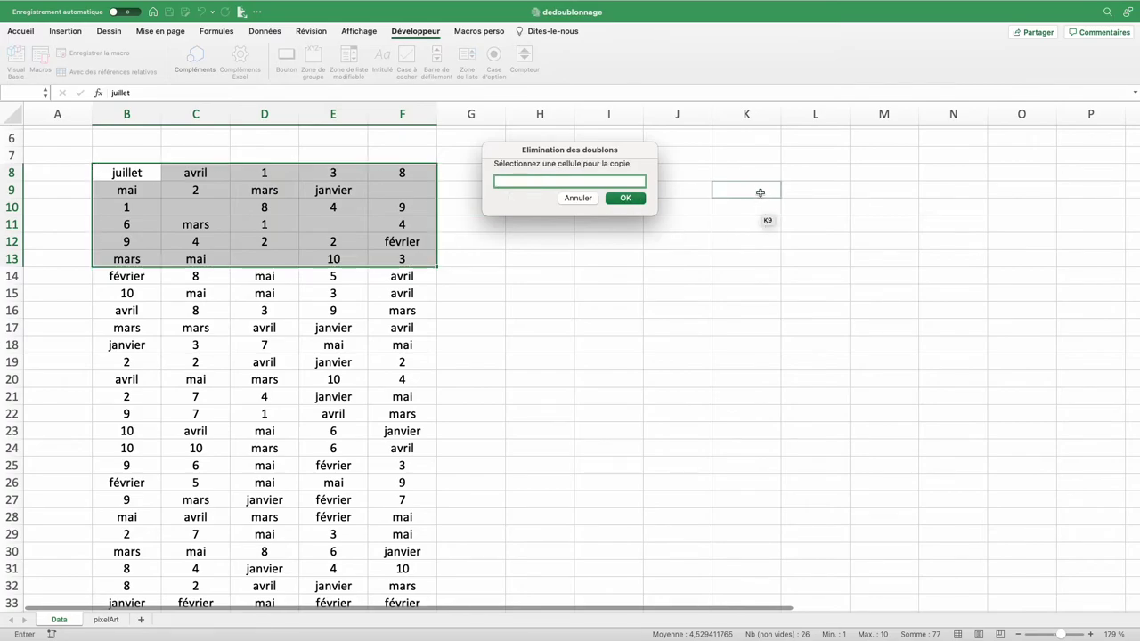
{"action": "left_click", "coordinate": [634, 203]}
{"action": "left_click_drag", "start_coordinate": [754, 347], "coordinate": [815, 362]}
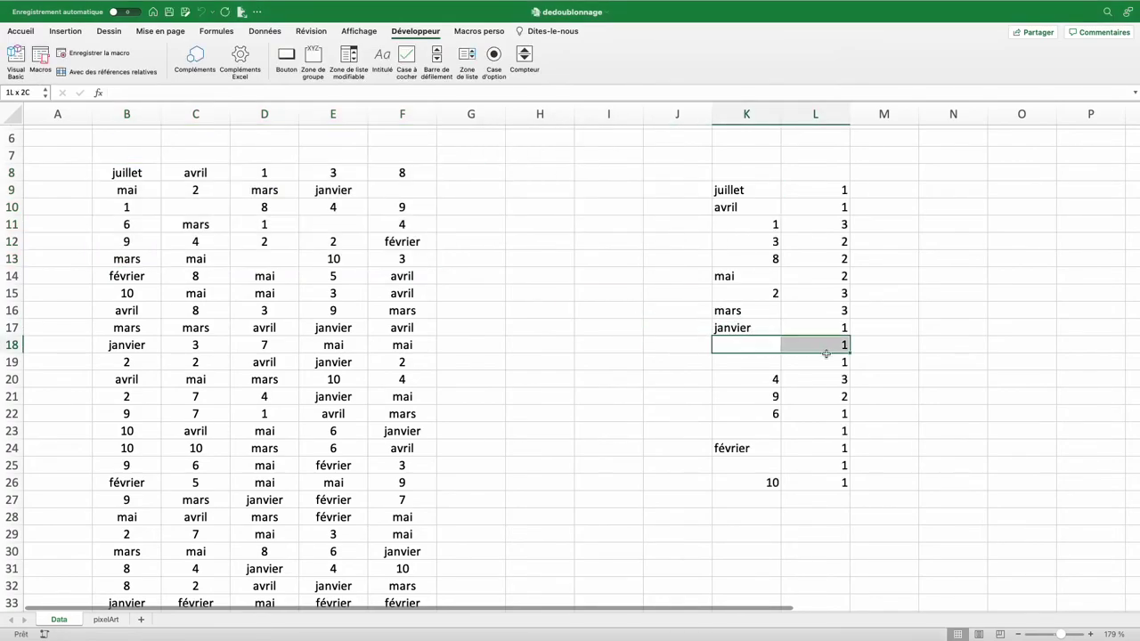
{"action": "left_click_drag", "start_coordinate": [755, 432], "coordinate": [784, 436]}
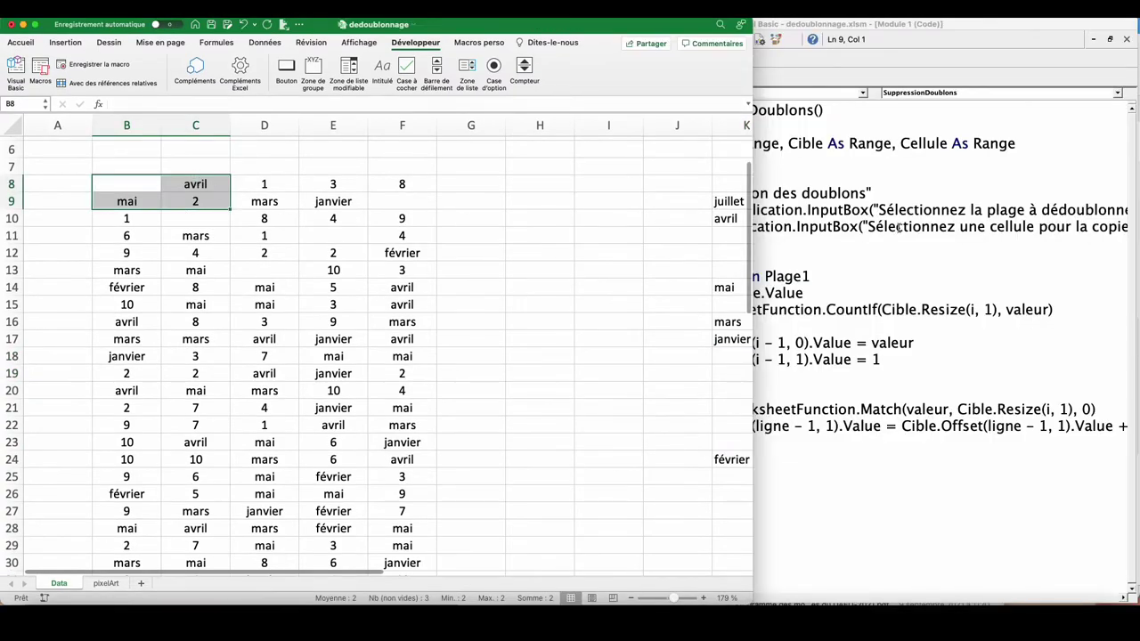
Step through SuppressionDoublons on B8:C9 with target F6 up to the CountIf line
{"action": "left_click", "coordinate": [598, 58]}
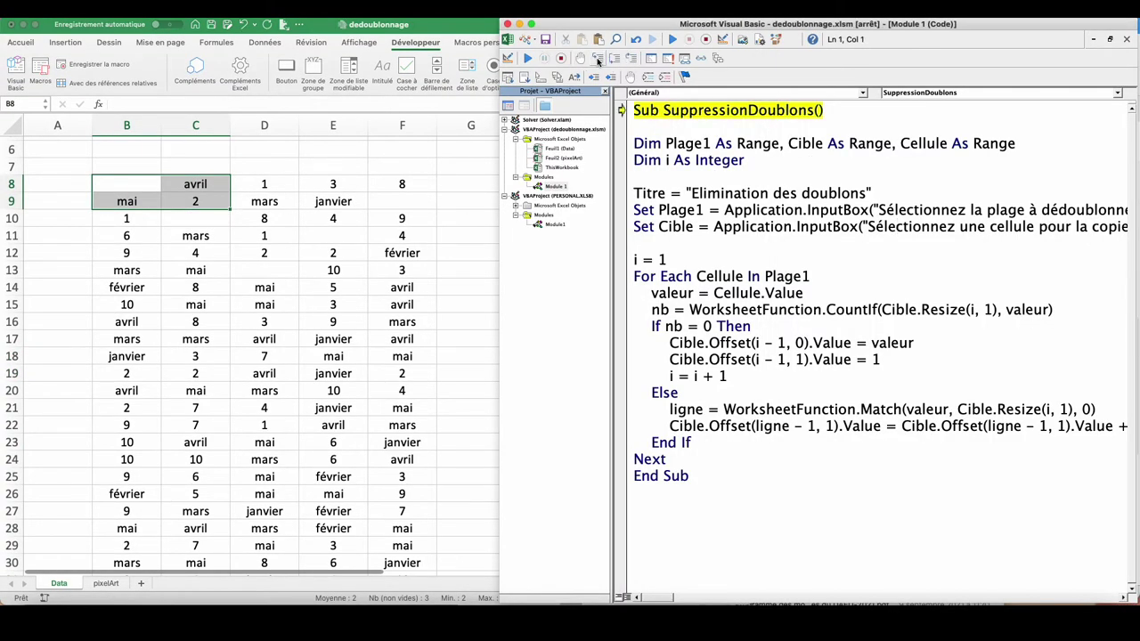
{"action": "left_click", "coordinate": [598, 58]}
{"action": "left_click", "coordinate": [598, 58]}
{"action": "left_click", "coordinate": [625, 199]}
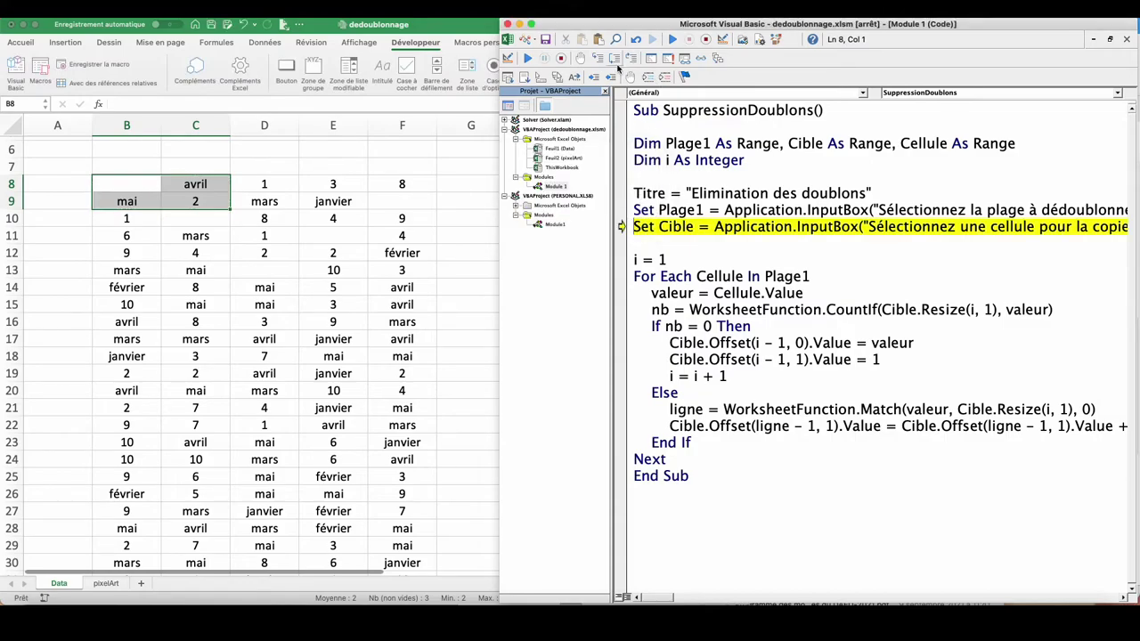
{"action": "left_click", "coordinate": [606, 59]}
{"action": "left_click", "coordinate": [416, 149]}
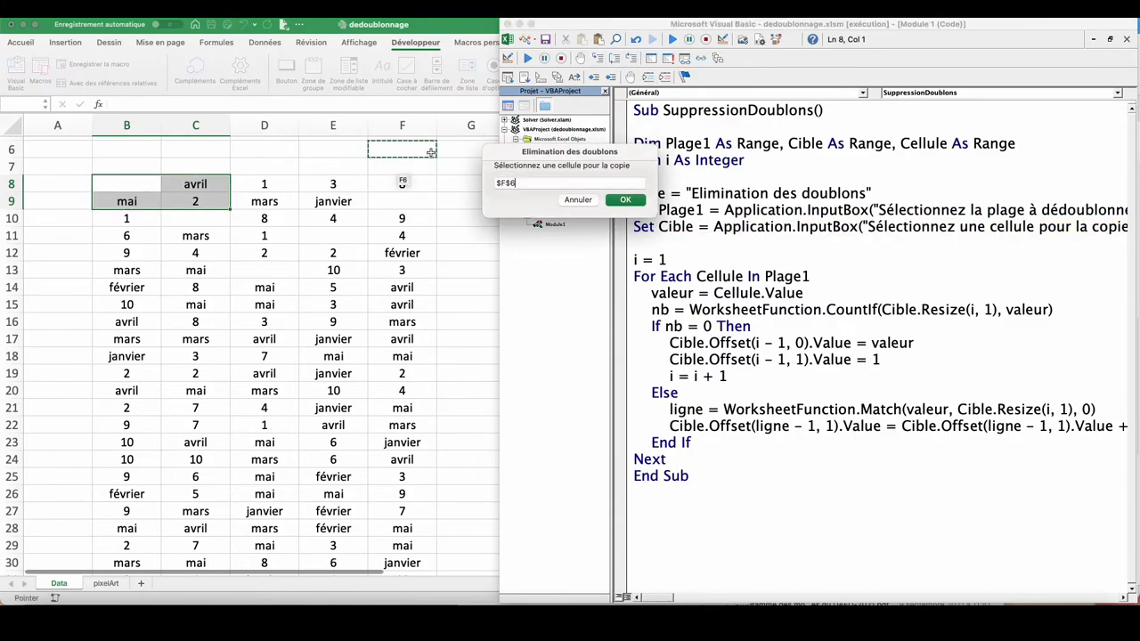
{"action": "left_click", "coordinate": [625, 200]}
{"action": "left_click", "coordinate": [598, 58]}
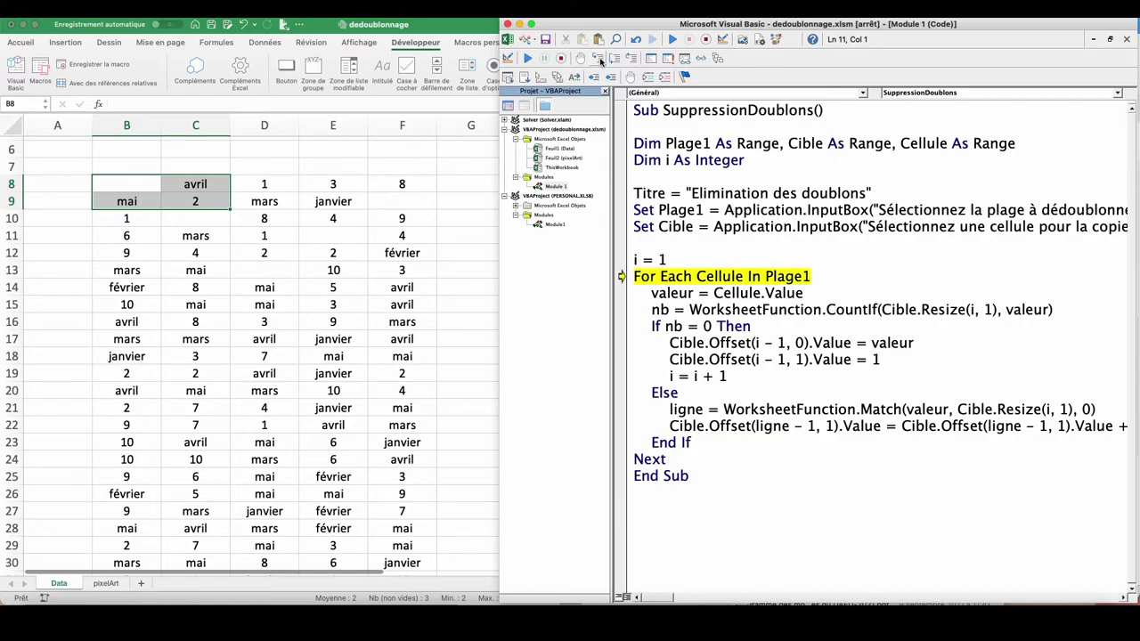
{"action": "left_click", "coordinate": [598, 58]}
{"action": "left_click", "coordinate": [597, 58]}
{"action": "mouse_move", "coordinate": [667, 294]}
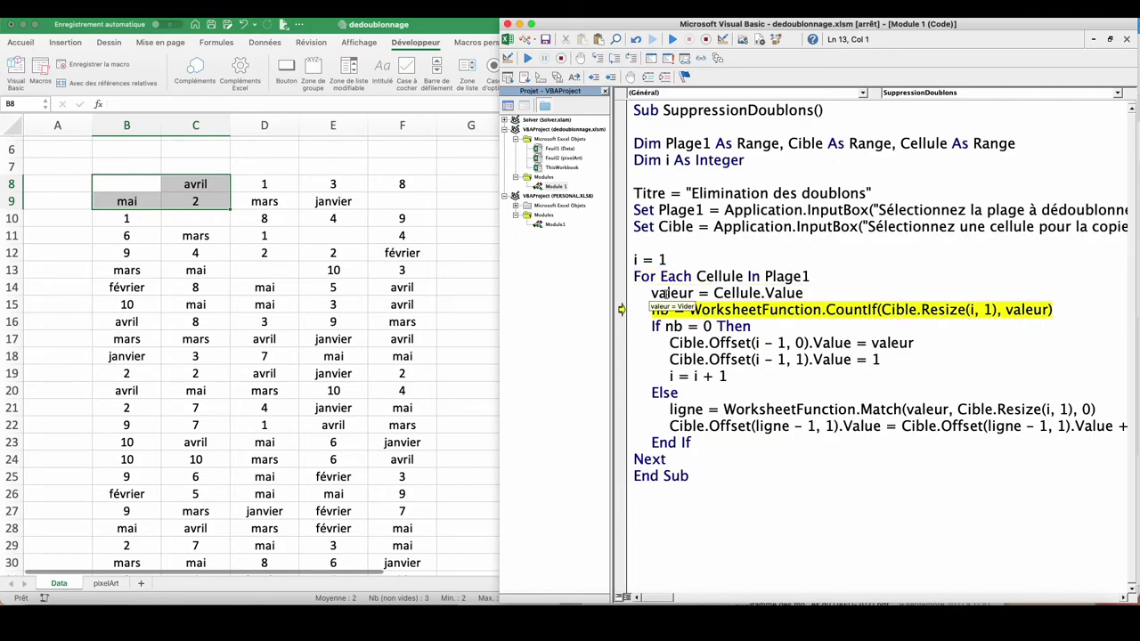
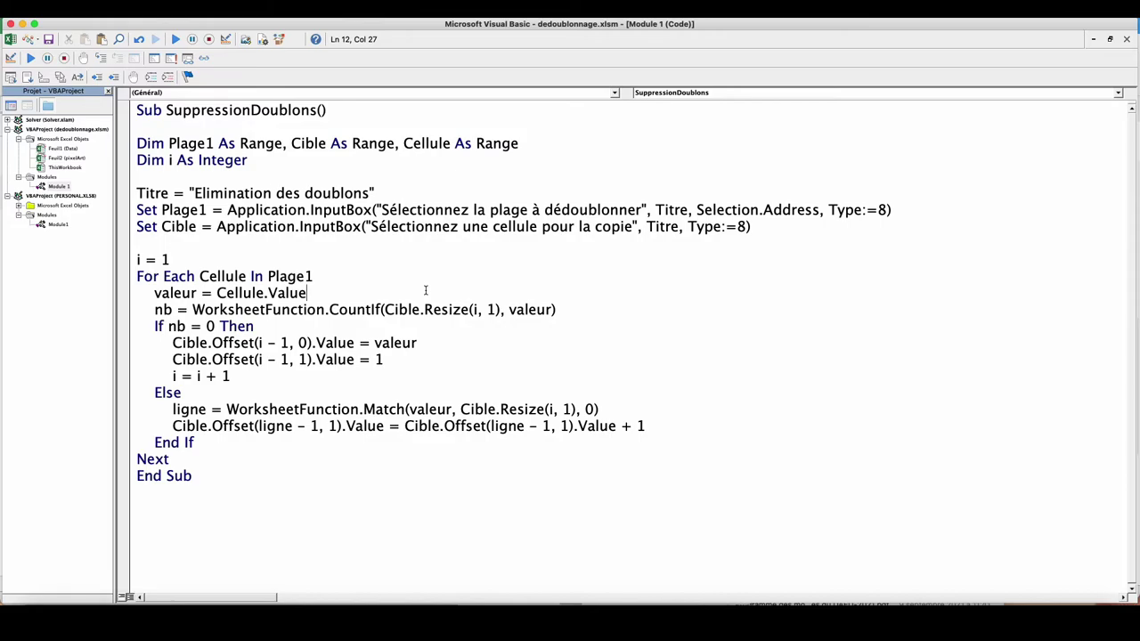
Add an If Not (IsEmpty(valeur)) Then line after the valeur = Cellule.Value assignment
{"action": "key", "text": "Return"}
{"action": "type", "text": "if "}
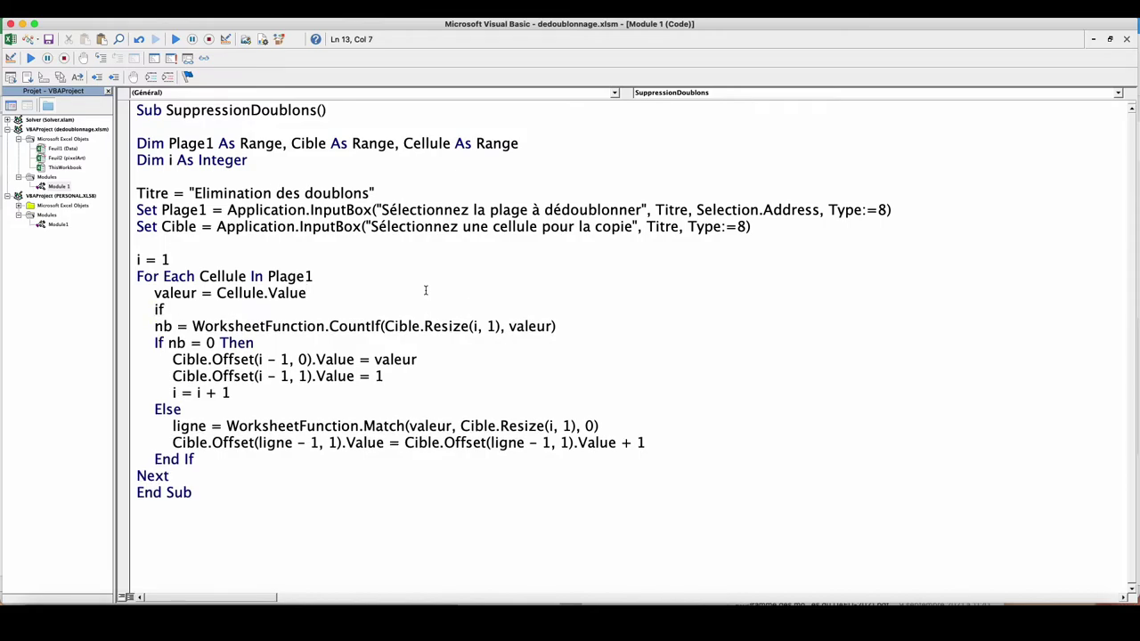
{"action": "type", "text": "isEmpty("}
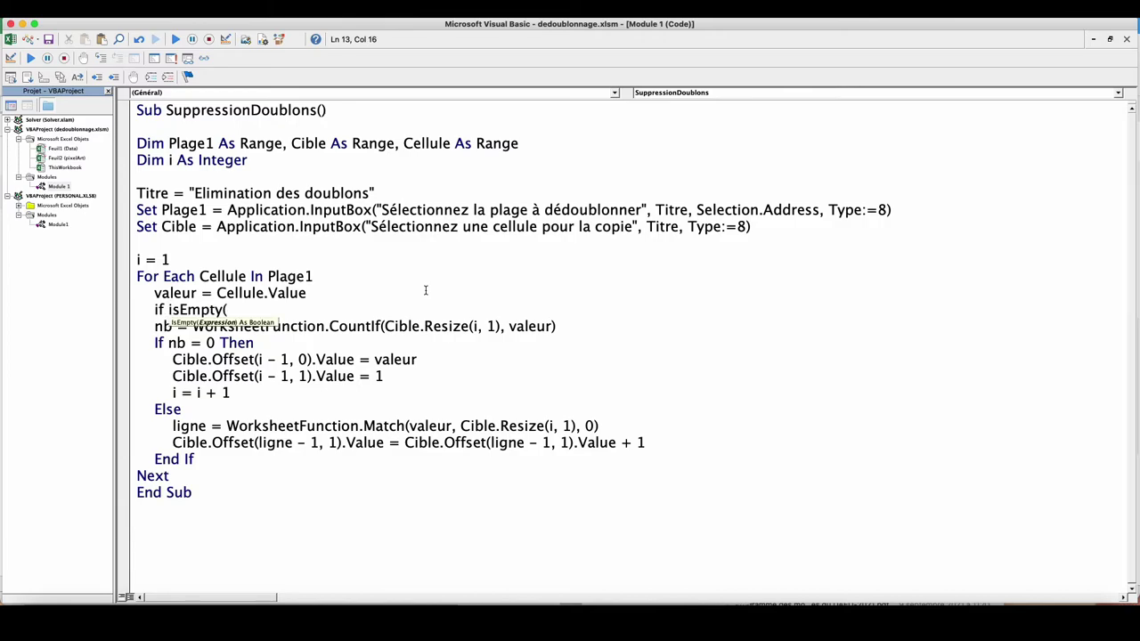
{"action": "type", "text": "valeur) t"}
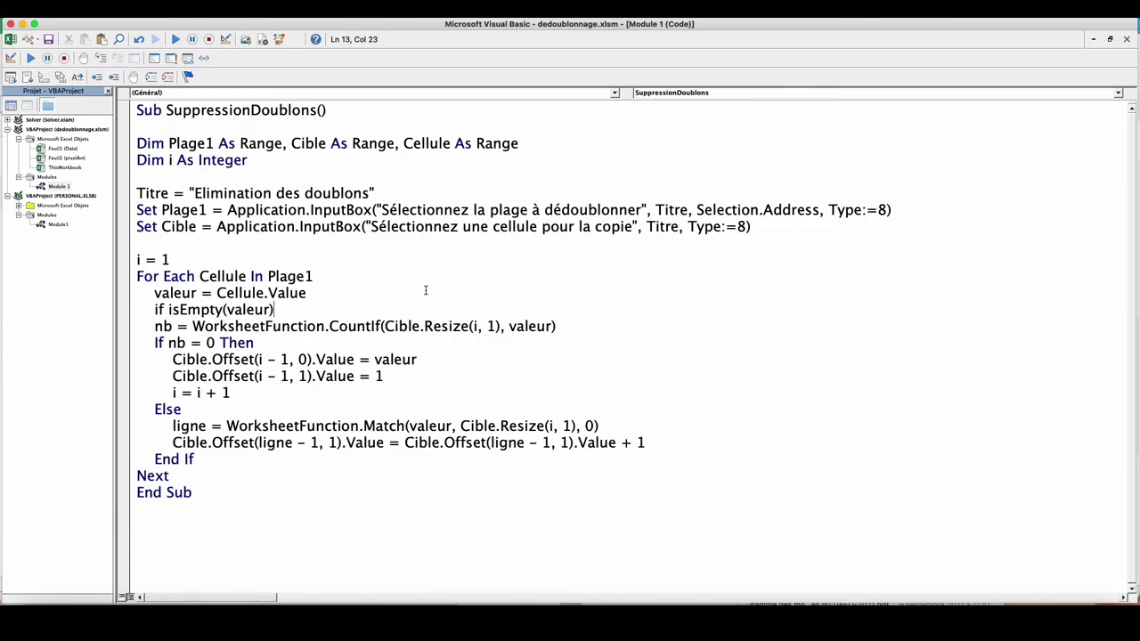
{"action": "type", "text": "hen"}
{"action": "left_click", "coordinate": [173, 309]}
{"action": "left_click", "coordinate": [169, 309]}
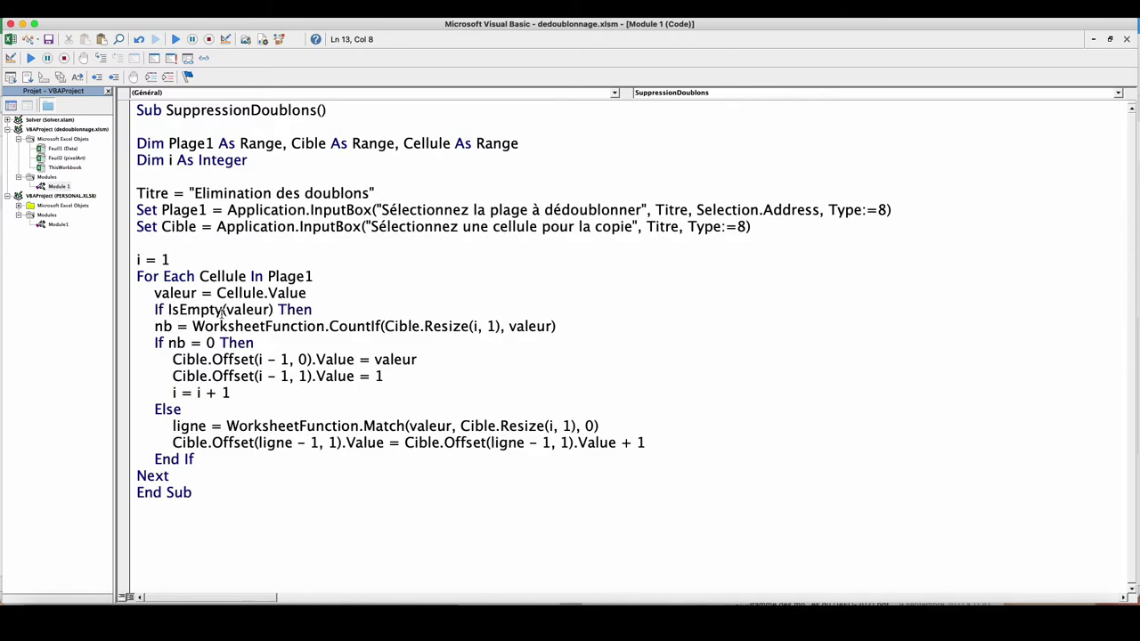
{"action": "type", "text": "not("}
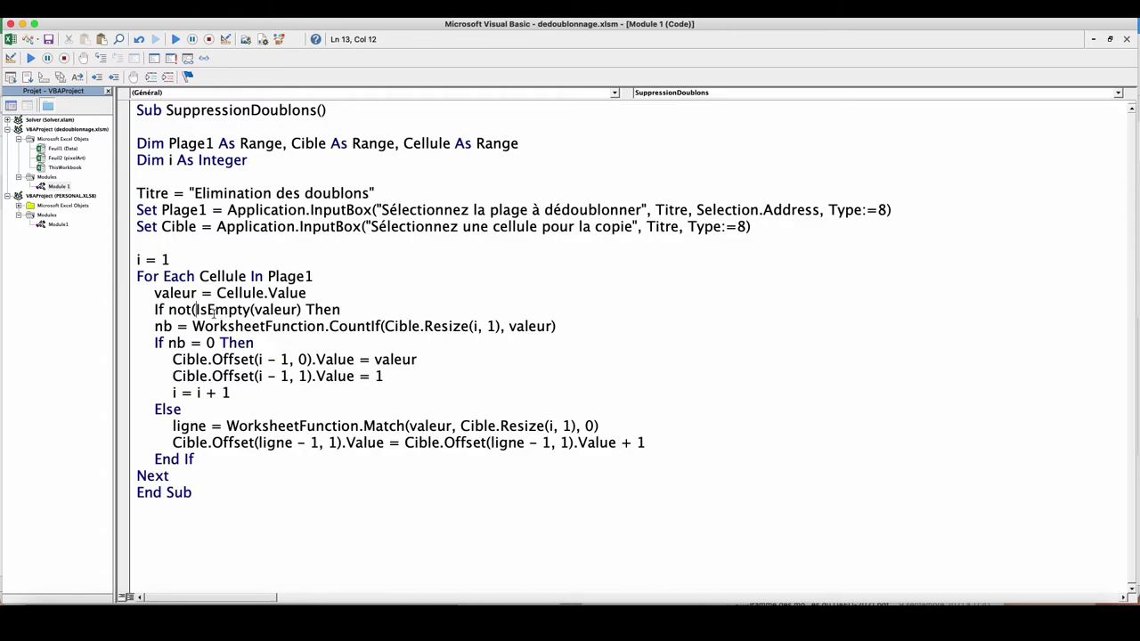
{"action": "left_click", "coordinate": [302, 310]}
{"action": "type", "text": ")"}
Indent the nb = CountIf line inside the new If block
{"action": "left_click", "coordinate": [261, 326]}
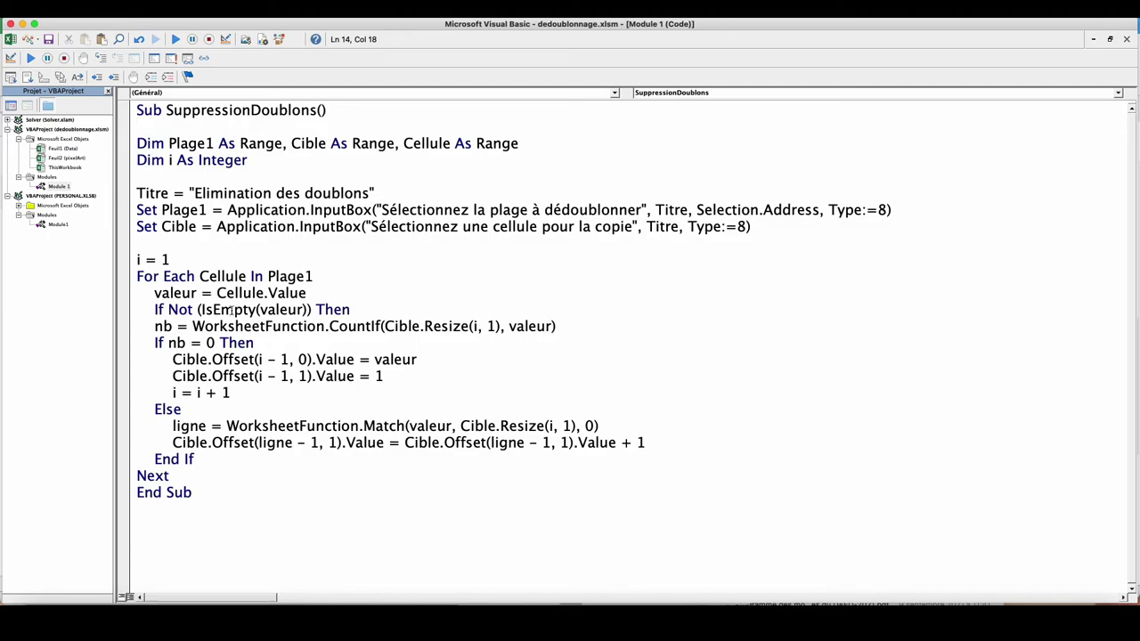
{"action": "left_click", "coordinate": [154, 326]}
{"action": "key", "text": "Tab"}
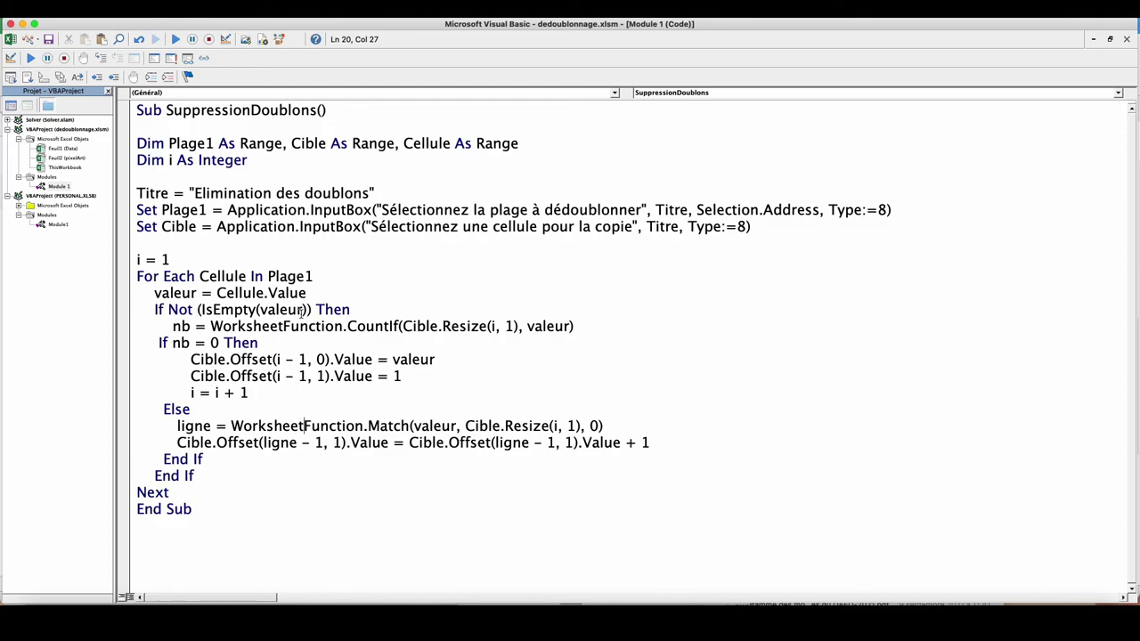
Indent the If nb = 0 Then line, then highlight Cible.Resize(i, 1) and the nb = 0 condition
{"action": "left_click", "coordinate": [158, 343]}
{"action": "key", "text": "Tab"}
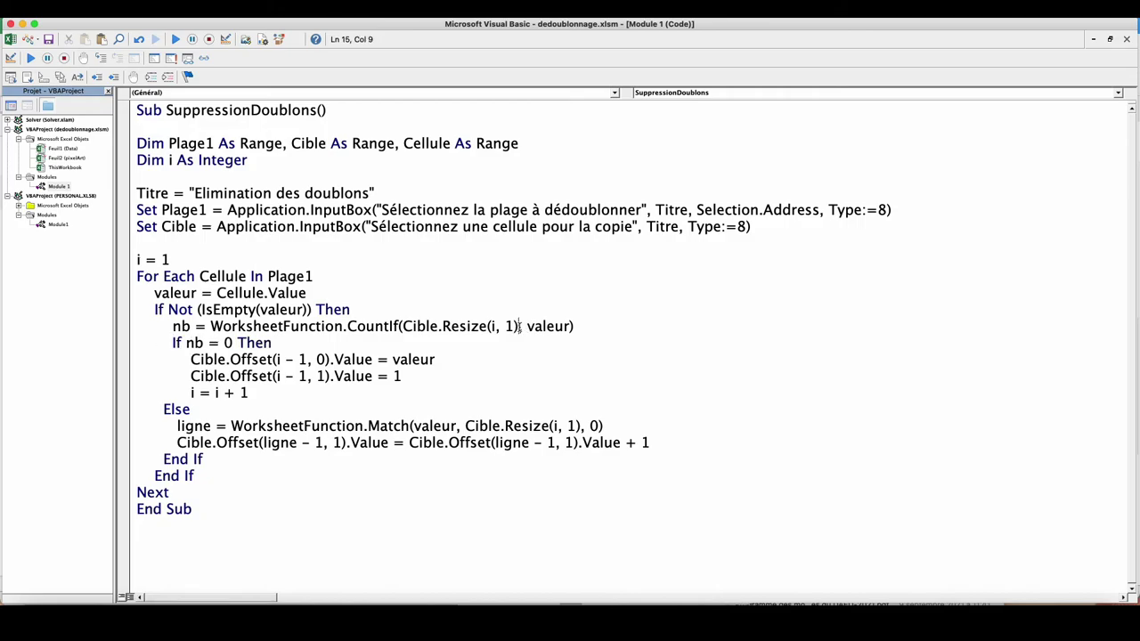
{"action": "left_click_drag", "start_coordinate": [519, 326], "coordinate": [405, 327]}
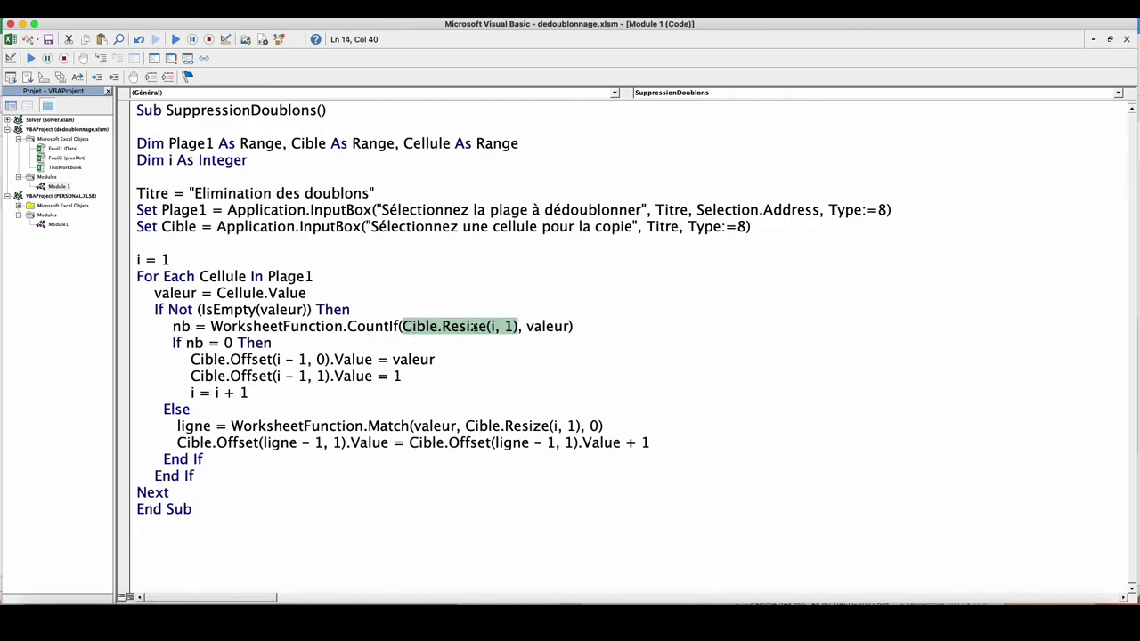
{"action": "left_click_drag", "start_coordinate": [232, 343], "coordinate": [186, 343]}
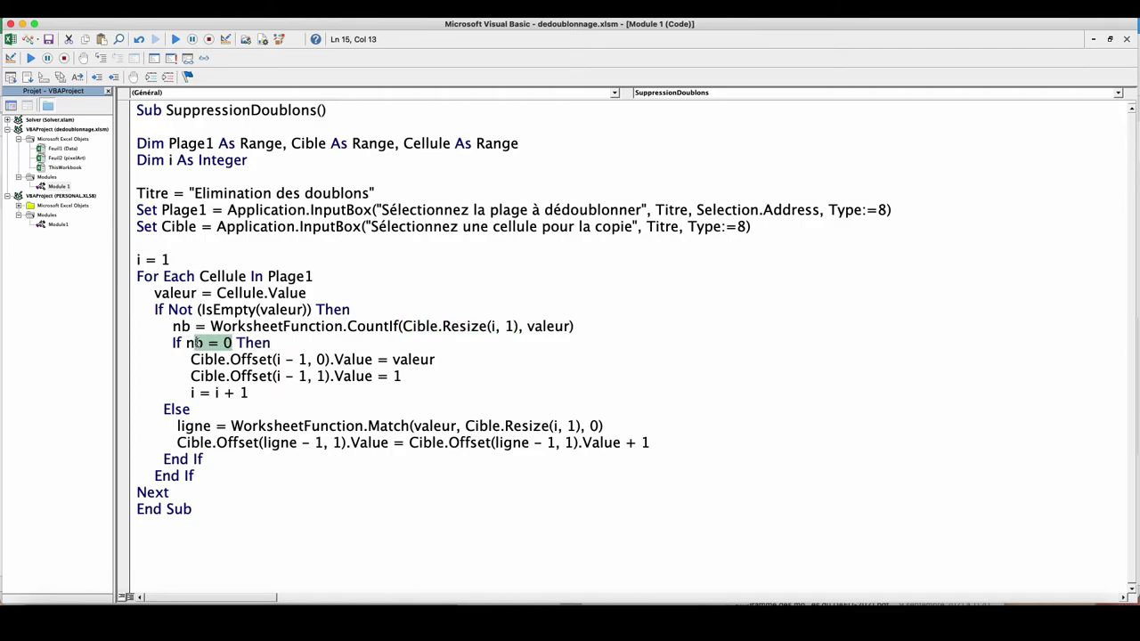
Highlight the valeur assignment, the count value 1 and the i = i + 1 increment
{"action": "left_click_drag", "start_coordinate": [454, 359], "coordinate": [251, 360]}
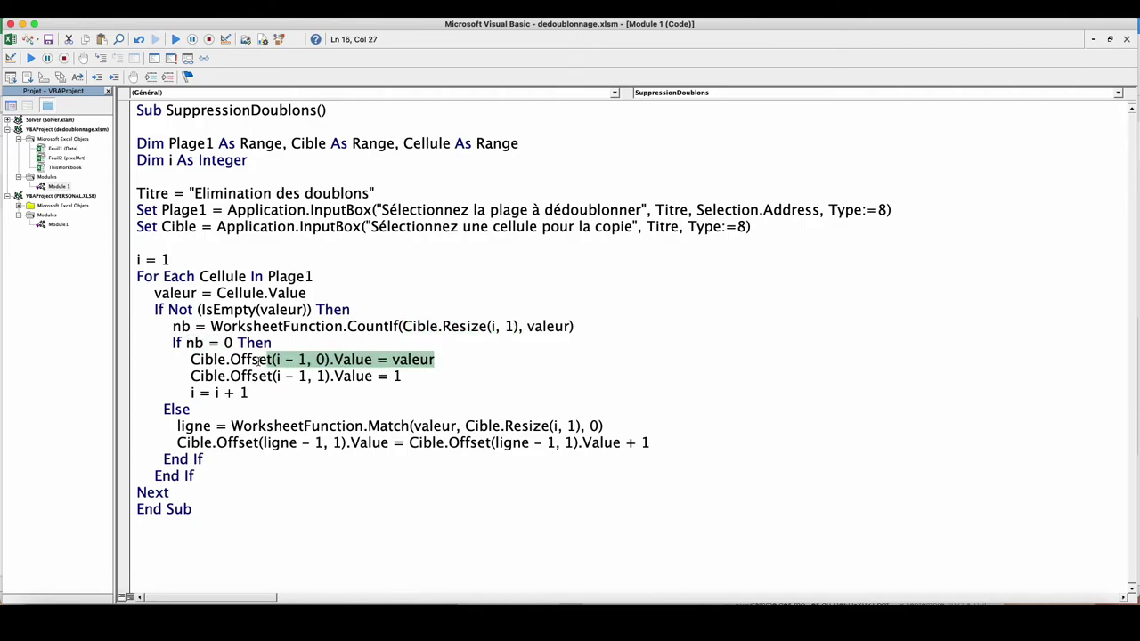
{"action": "double_click", "coordinate": [397, 376]}
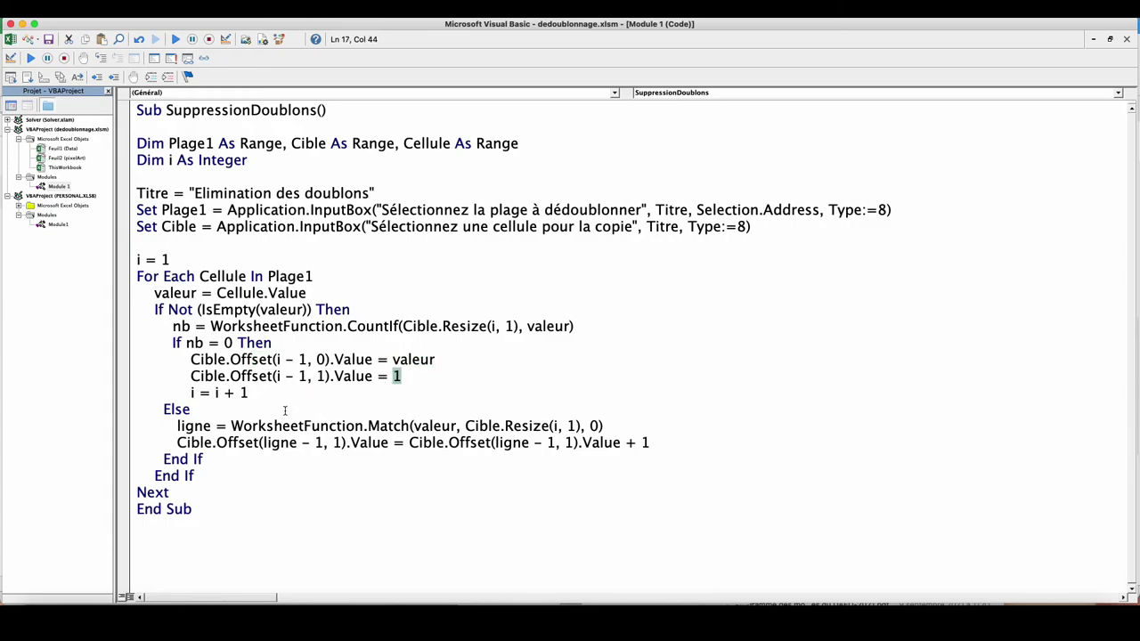
{"action": "left_click_drag", "start_coordinate": [248, 393], "coordinate": [188, 393]}
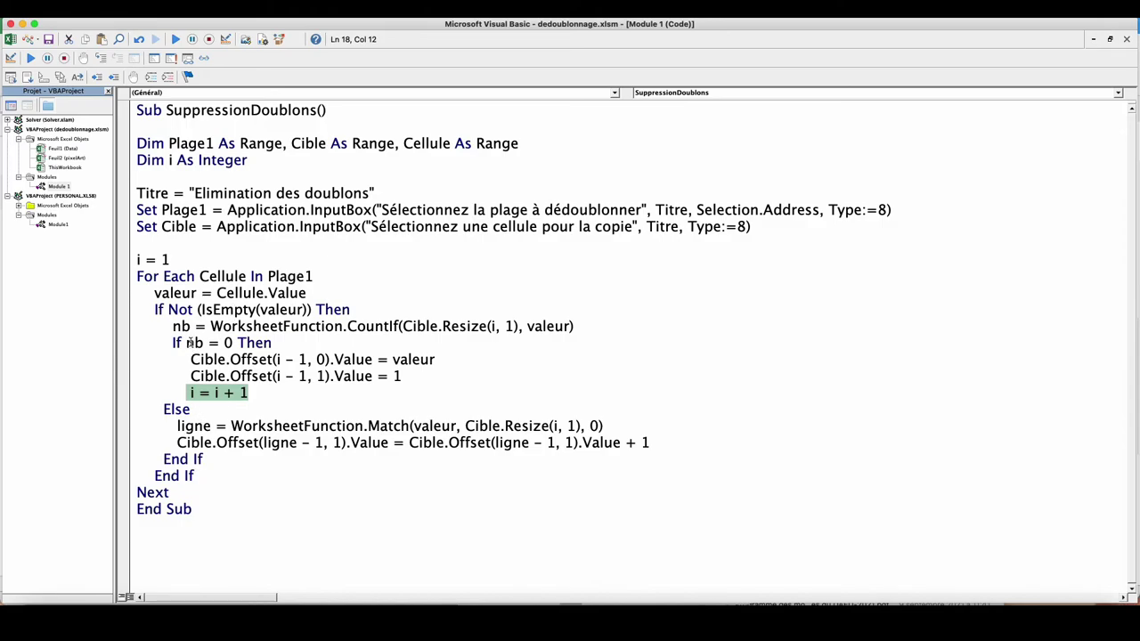
{"action": "left_click_drag", "start_coordinate": [186, 343], "coordinate": [234, 343]}
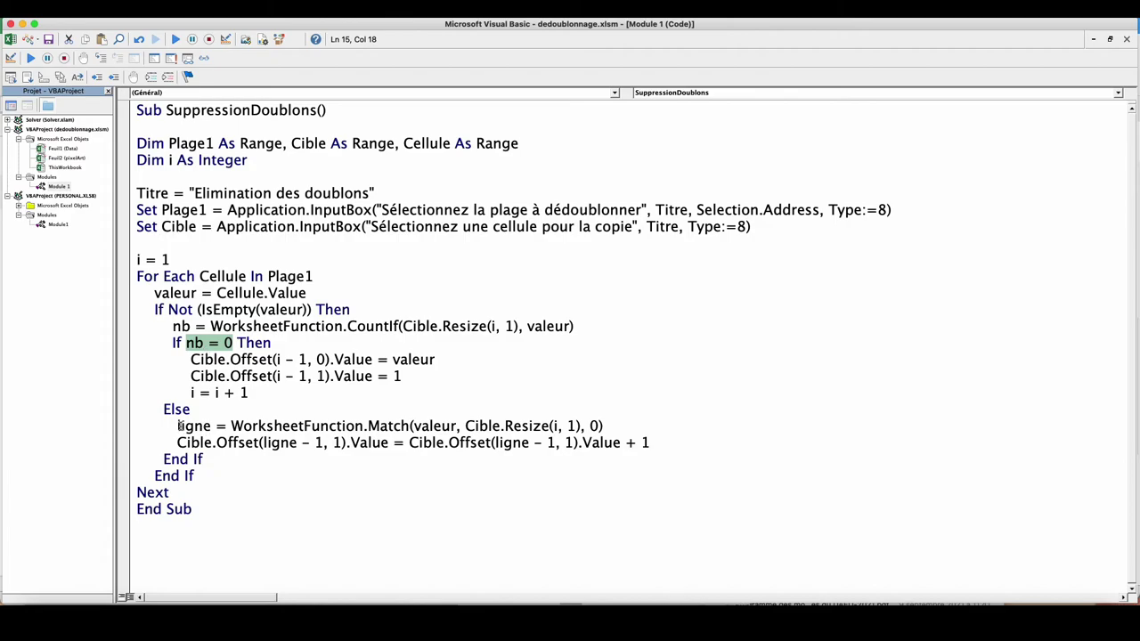
Highlight the Match line, the count-increment line and the Plage1 variable name
{"action": "left_click_drag", "start_coordinate": [177, 426], "coordinate": [612, 426]}
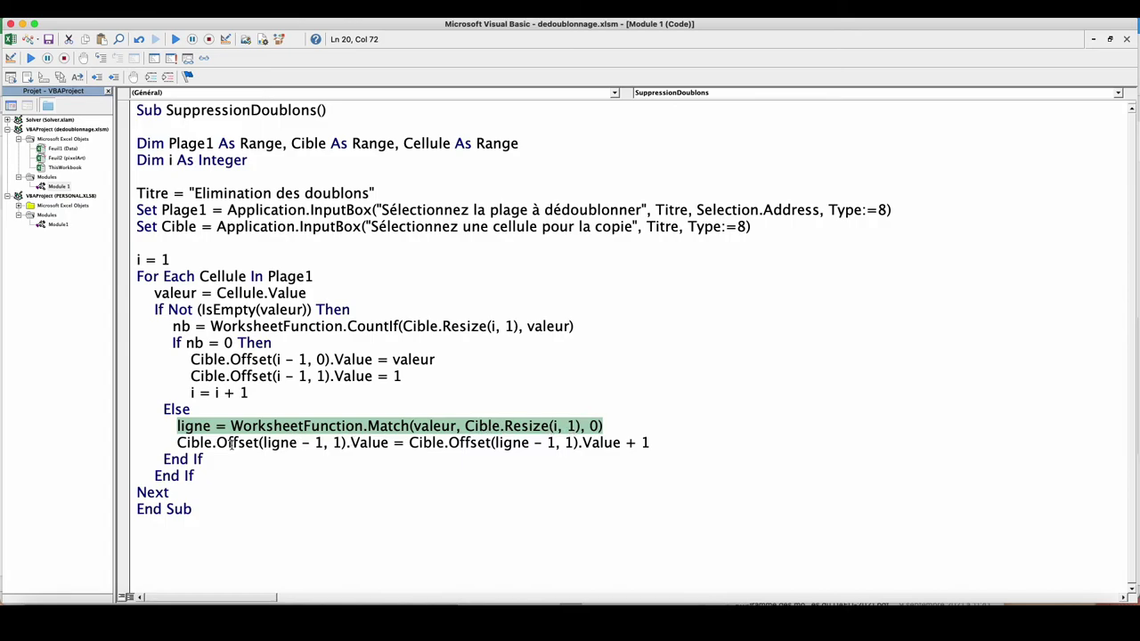
{"action": "left_click_drag", "start_coordinate": [178, 442], "coordinate": [626, 443]}
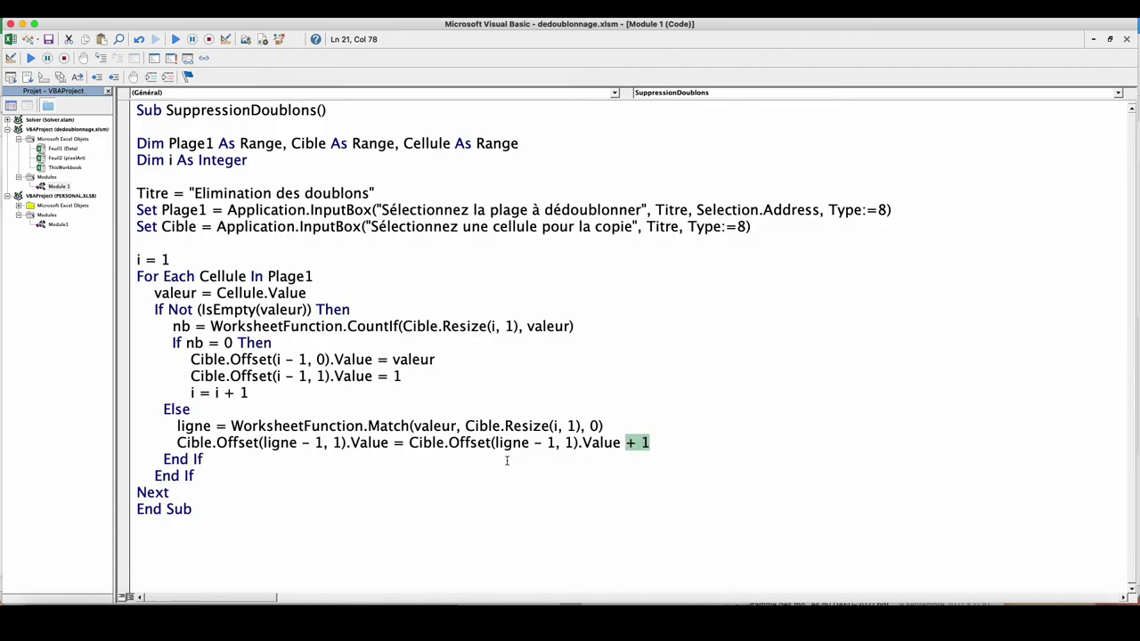
{"action": "double_click", "coordinate": [183, 210]}
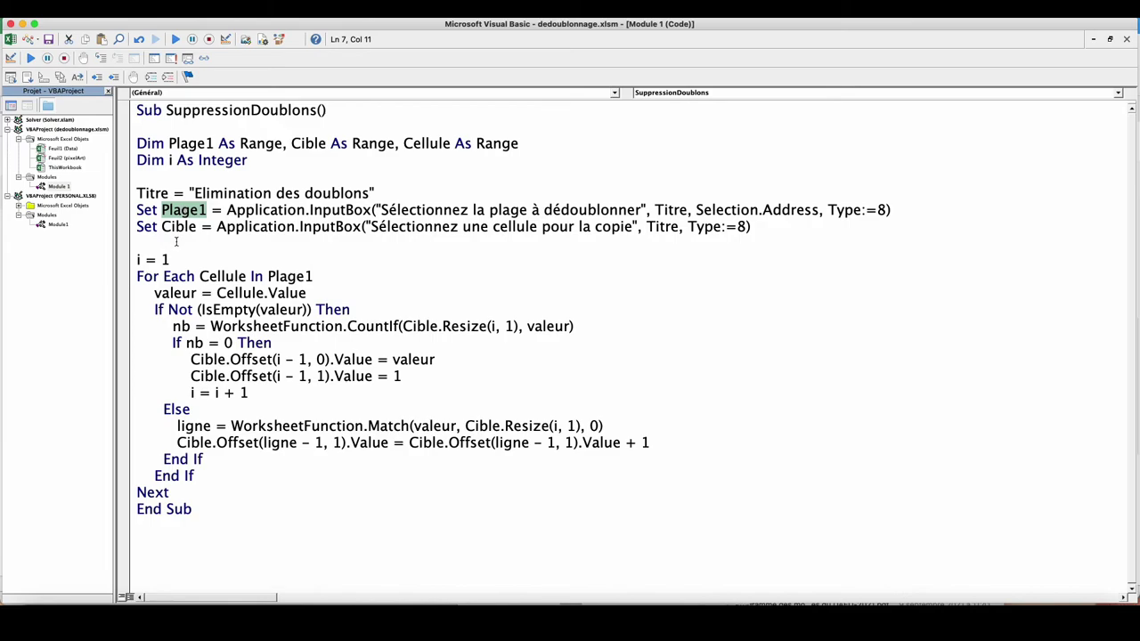
Add On Error GoTo Erreur above the Titre line
{"action": "left_click", "coordinate": [209, 174]}
{"action": "key", "text": "Return"}
{"action": "type", "text": "on e"}
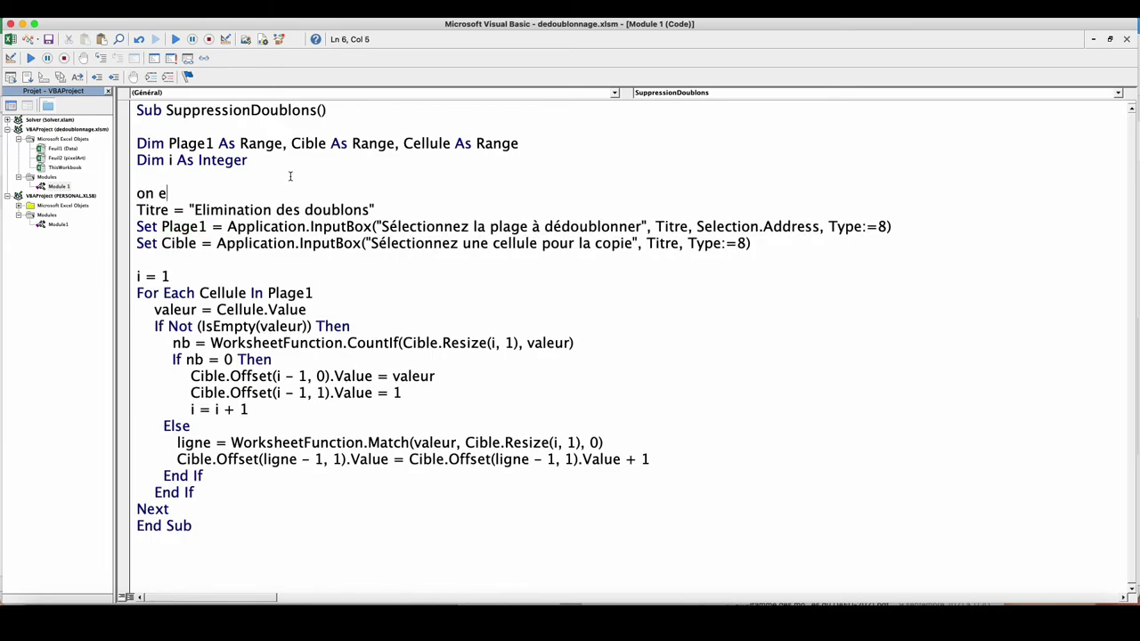
{"action": "type", "text": "rror"}
{"action": "type", "text": " goto"}
{"action": "type", "text": " Erreur"}
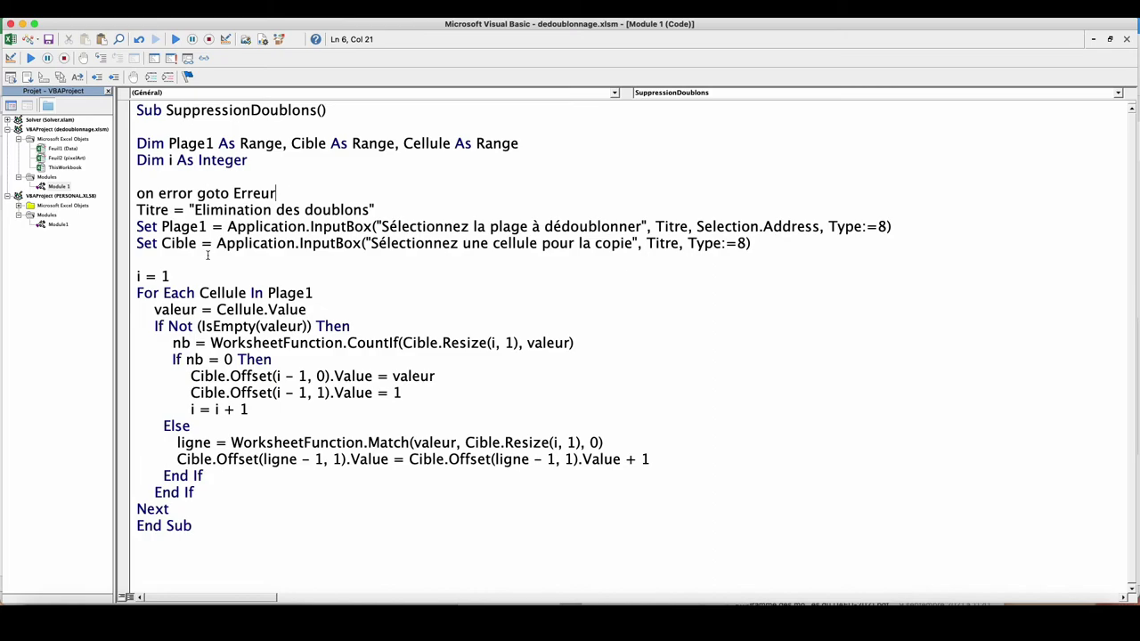
After Next, add Exit Sub and an Erreur: label with MsgBox "Je ne peux pas faire ça !", then run
{"action": "left_click", "coordinate": [212, 509]}
{"action": "key", "text": "Return"}
{"action": "type", "text": "e"}
{"action": "key", "text": "Return"}
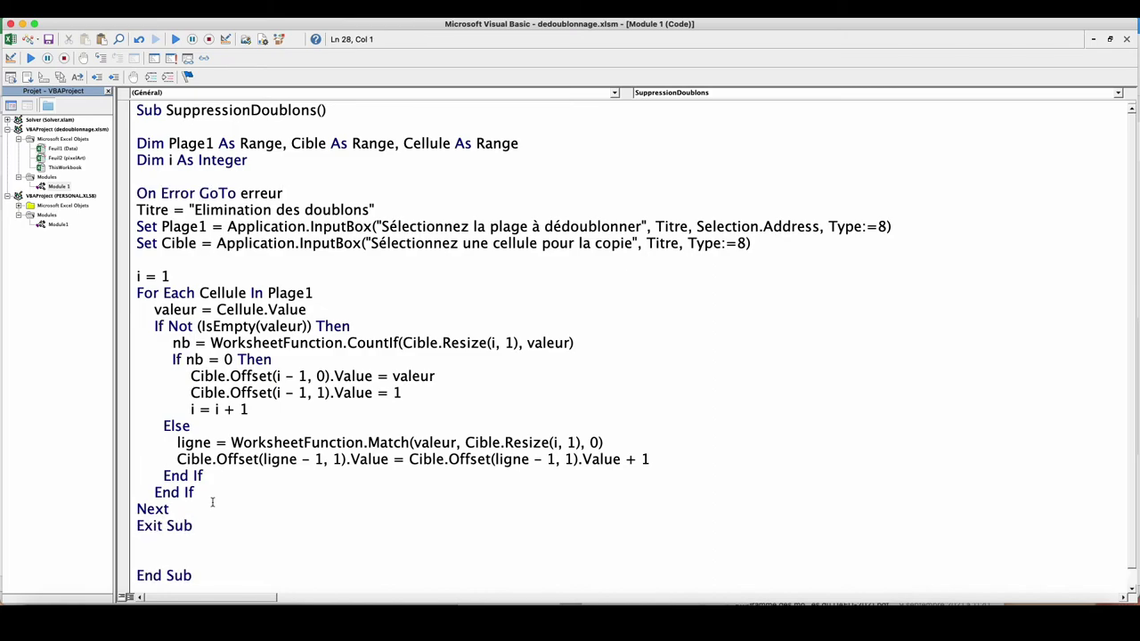
{"action": "type", "text": "Erre"}
{"action": "type", "text": "ur:"}
{"action": "key", "text": "Return"}
{"action": "type", "text": "m"}
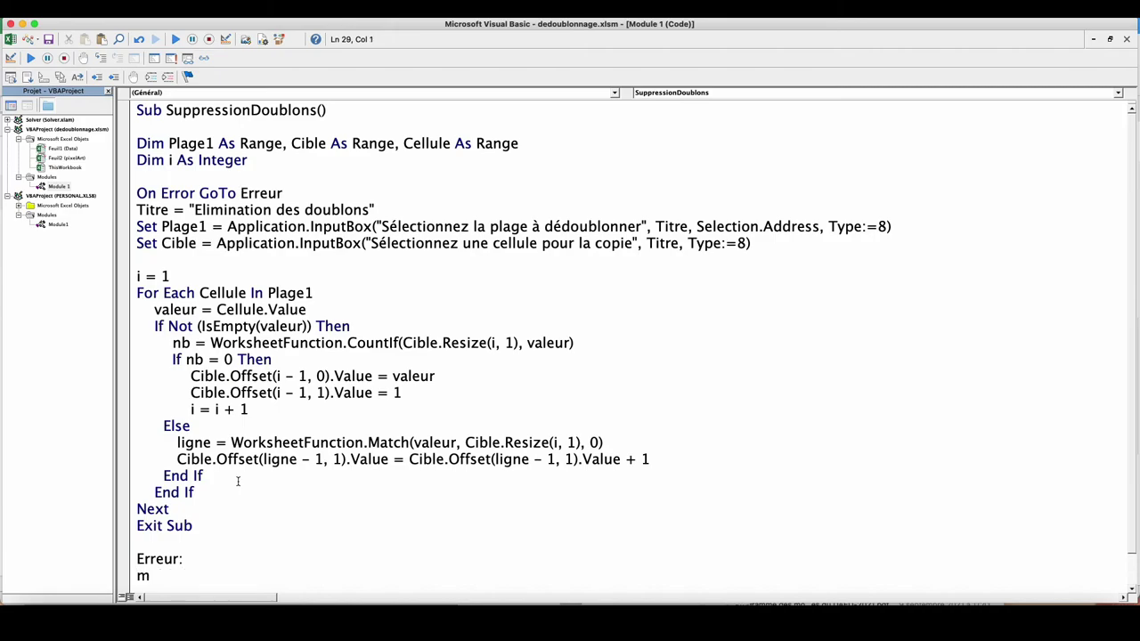
{"action": "type", "text": "sgbox \"Je ne peux pas faire ça !\""}
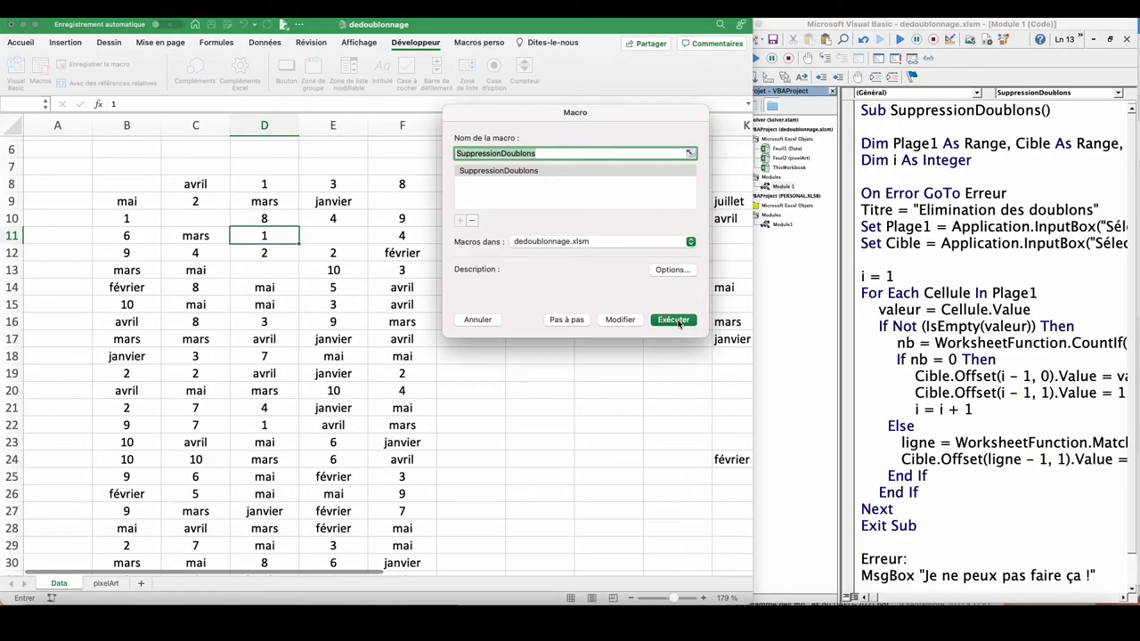
{"action": "left_click", "coordinate": [674, 319]}
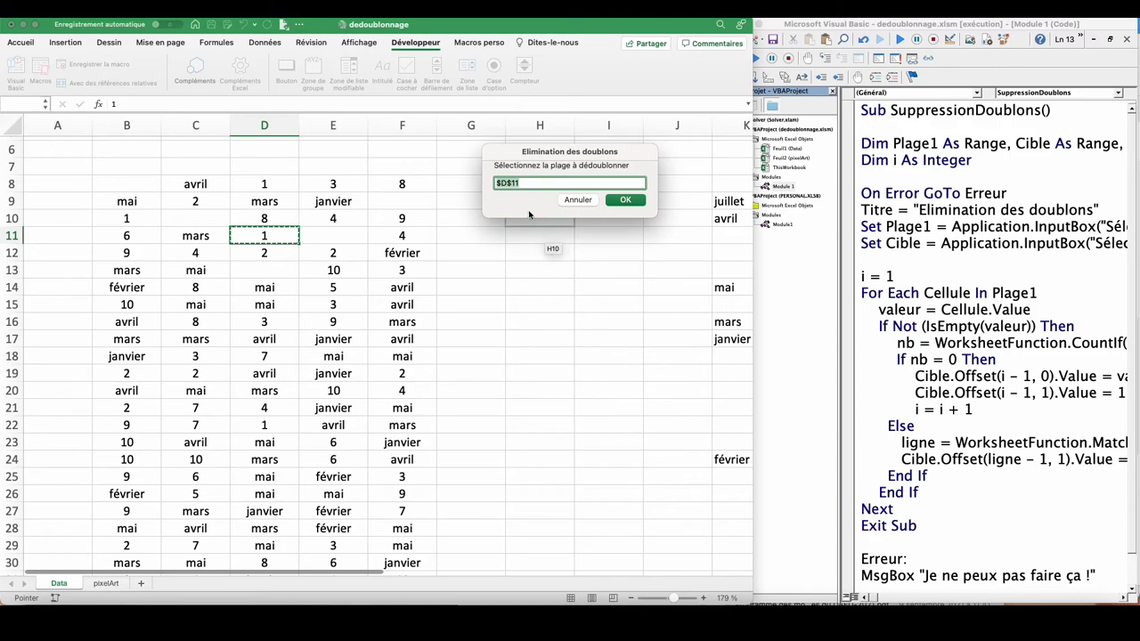
Cancel the range prompt and dismiss the "Je ne peux pas faire ça !" error message
{"action": "left_click", "coordinate": [578, 202]}
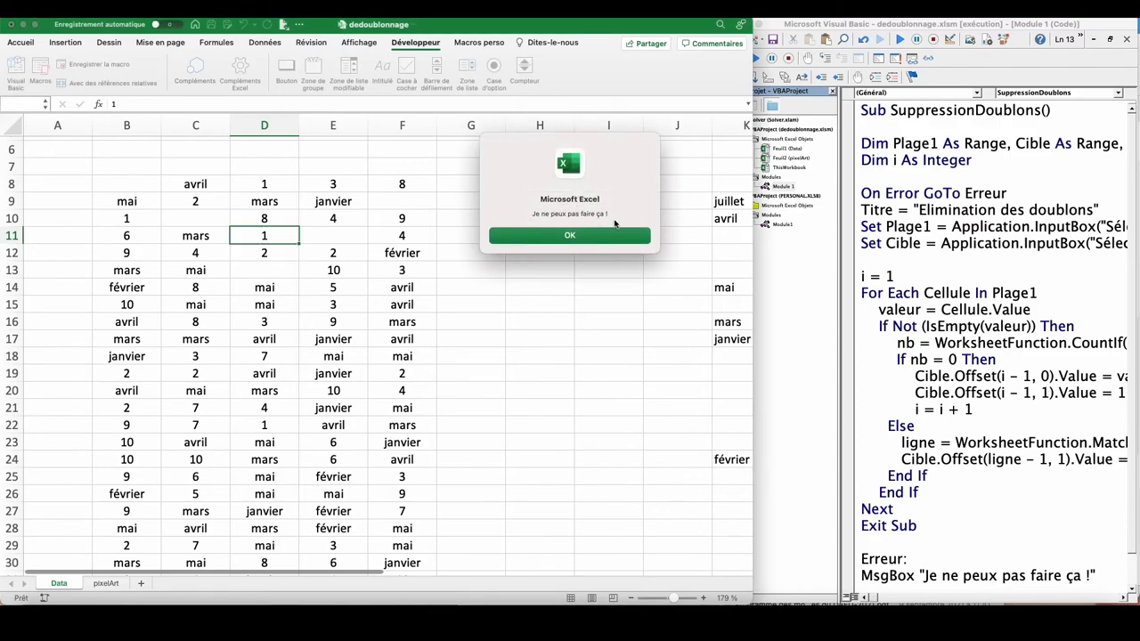
{"action": "left_click", "coordinate": [570, 235]}
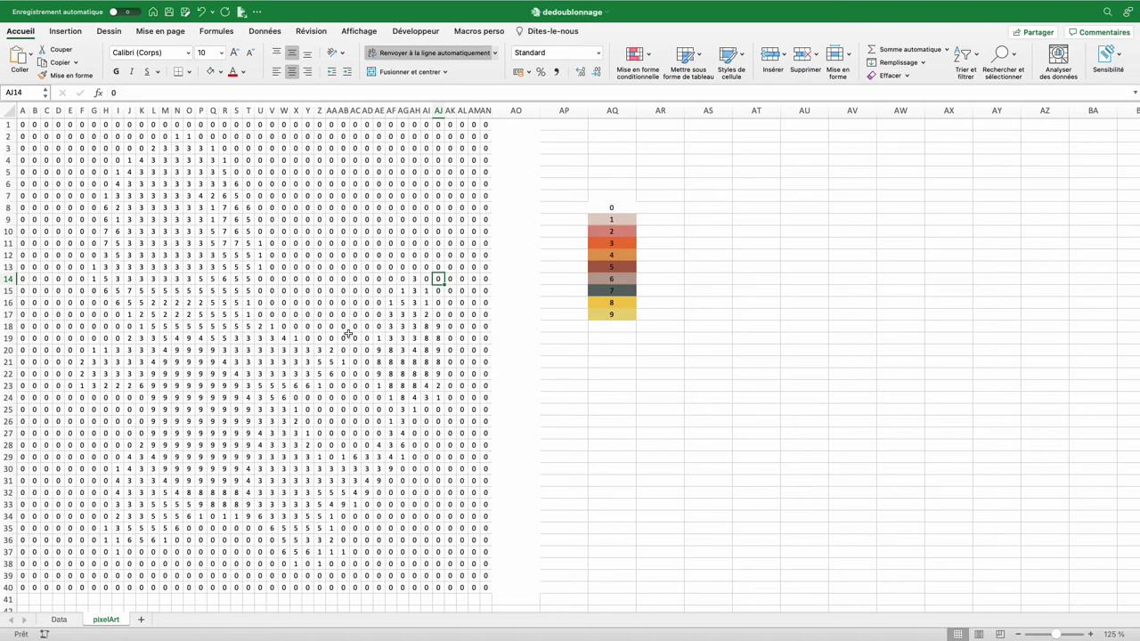
{"action": "left_click_drag", "start_coordinate": [615, 209], "coordinate": [612, 313]}
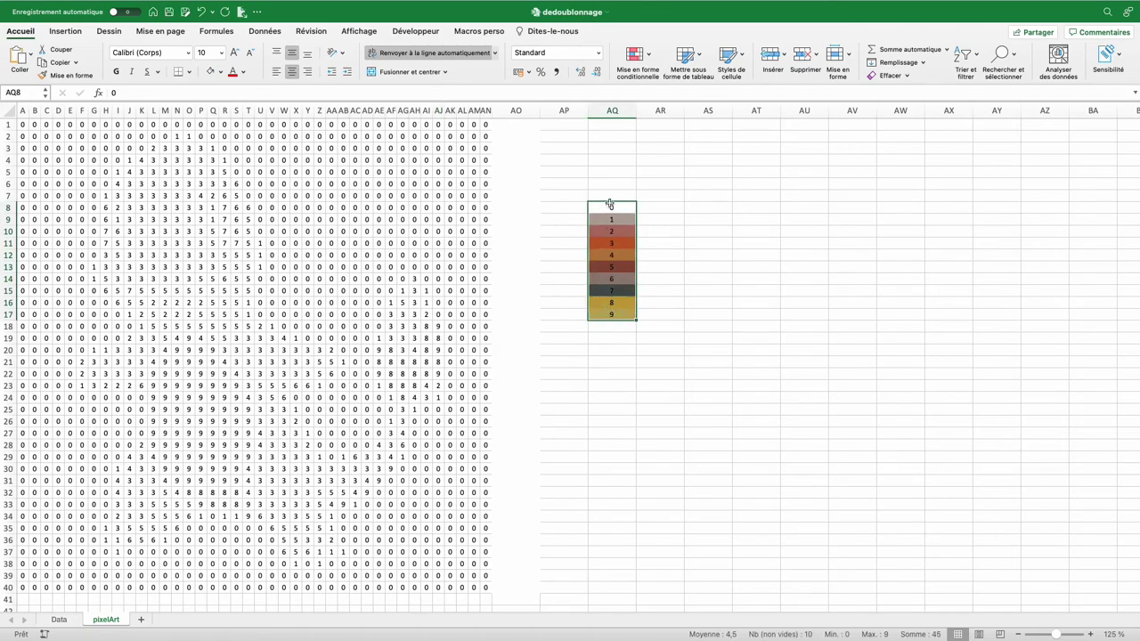
{"action": "left_click", "coordinate": [393, 287]}
{"action": "left_click", "coordinate": [611, 268]}
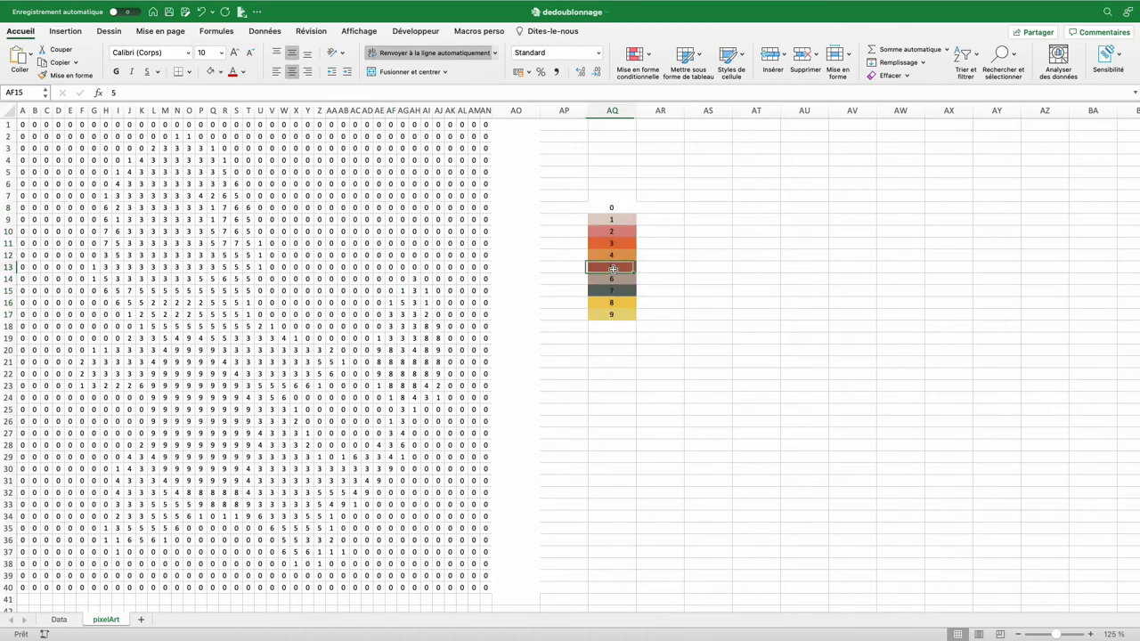
Create a new Sub coloriage procedure in the VBA editor
{"action": "key", "text": "alt+F11"}
{"action": "type", "text": "sub"}
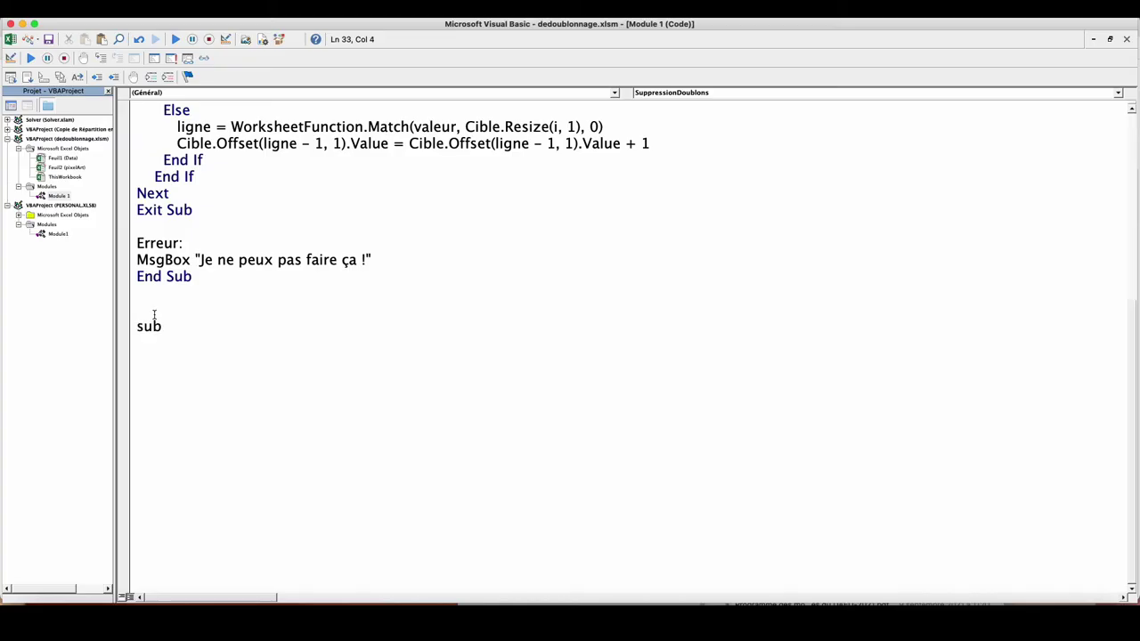
{"action": "type", "text": " coloriage"}
{"action": "key", "text": "Return"}
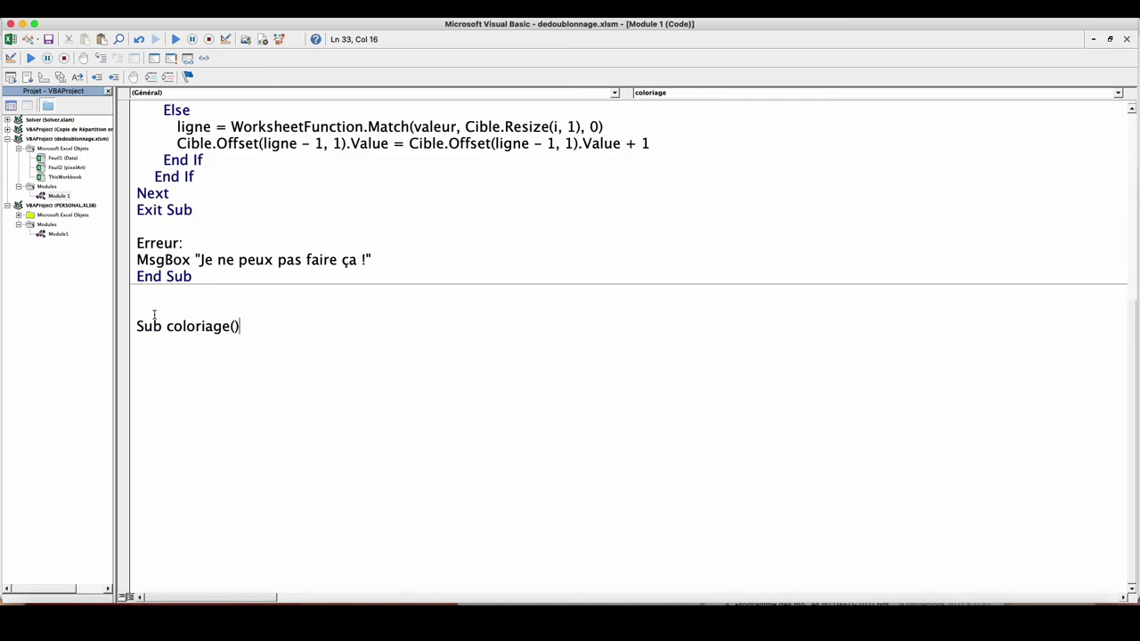
Copy the Dim/Set prompt lines from SuppressionDoublons into coloriage and delete Dim i As Integer
{"action": "scroll", "coordinate": [608, 298], "scroll_direction": "up", "scroll_amount": 6}
{"action": "left_click_drag", "start_coordinate": [137, 144], "coordinate": [773, 246]}
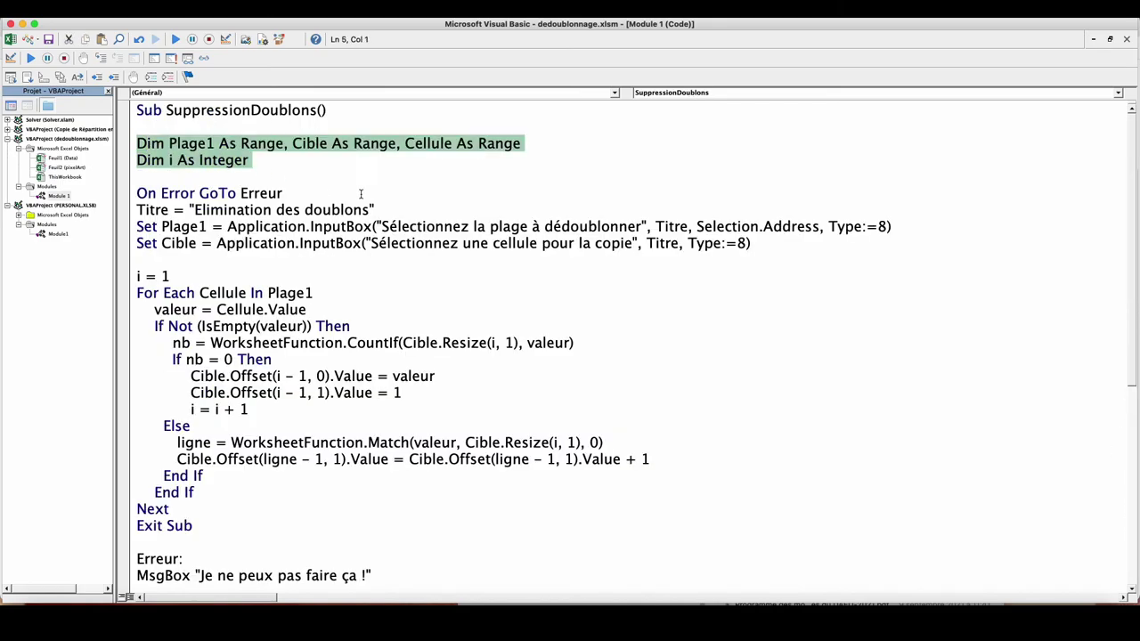
{"action": "key", "text": "ctrl+c"}
{"action": "scroll", "coordinate": [607, 298], "scroll_direction": "down", "scroll_amount": 7}
{"action": "left_click", "coordinate": [161, 309]}
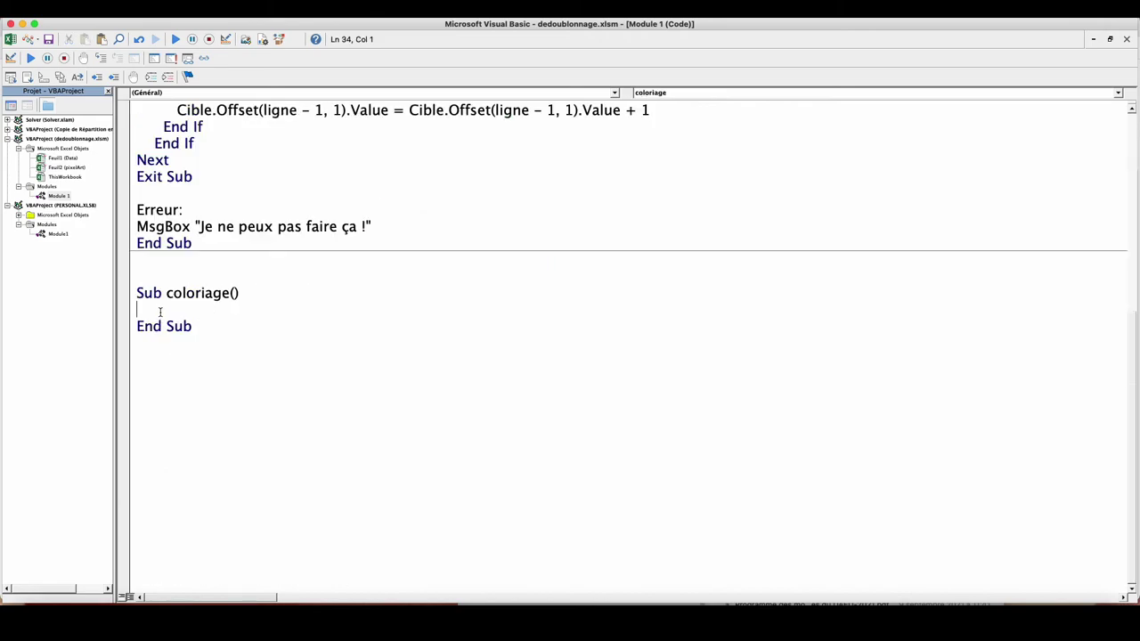
{"action": "key", "text": "ctrl+v"}
{"action": "left_click_drag", "start_coordinate": [258, 327], "coordinate": [120, 329]}
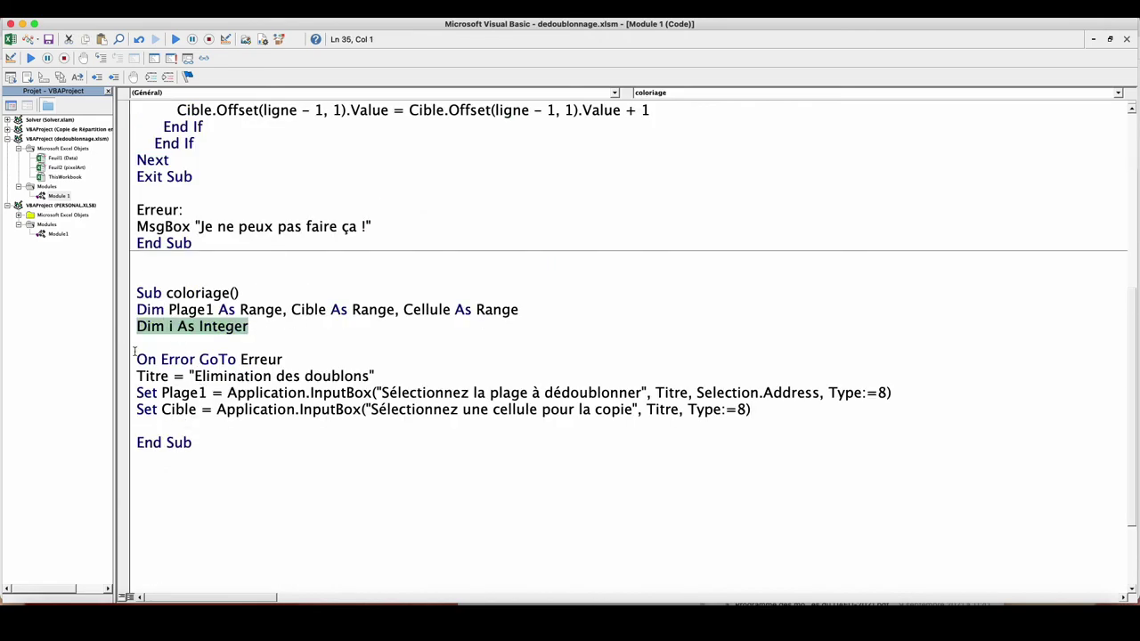
{"action": "key", "text": "BackSpace"}
Change the title to Coloriage and the first prompt to ask for les numéros coloriés
{"action": "left_click_drag", "start_coordinate": [195, 376], "coordinate": [371, 376]}
{"action": "type", "text": "Coloriag"}
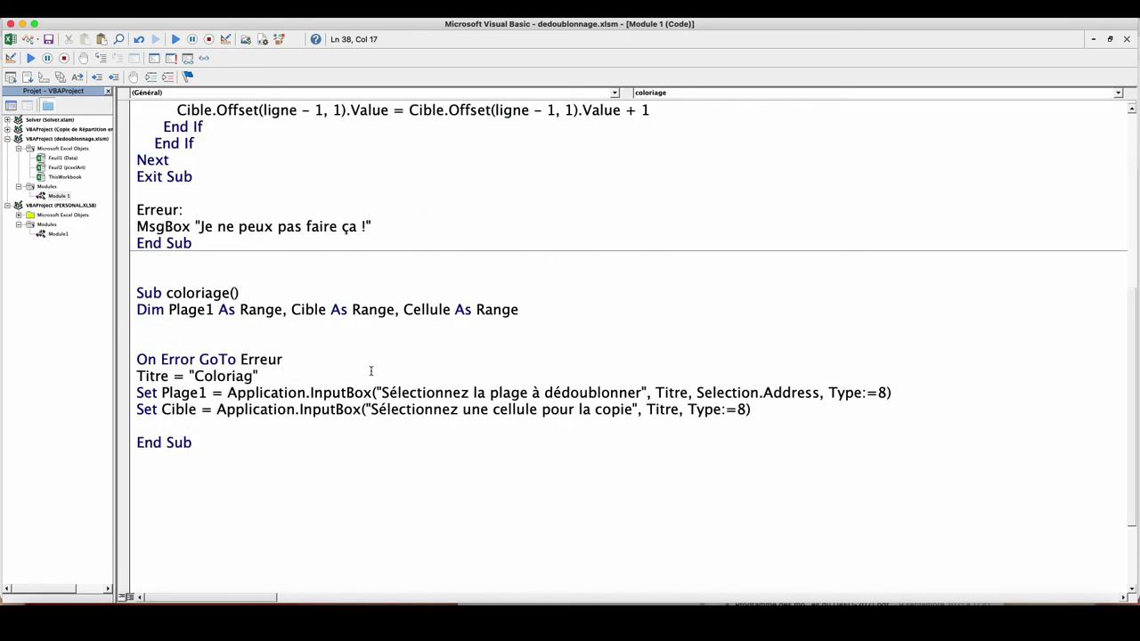
{"action": "type", "text": "e"}
{"action": "left_click_drag", "start_coordinate": [638, 393], "coordinate": [473, 392]}
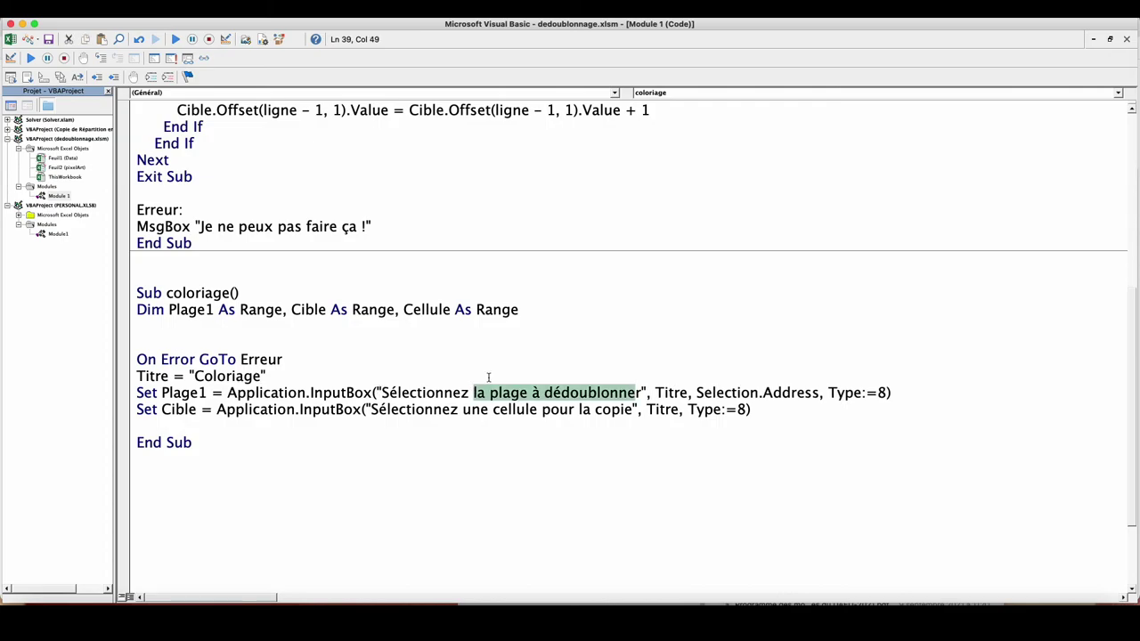
{"action": "type", "text": "les rnuméros coloriés"}
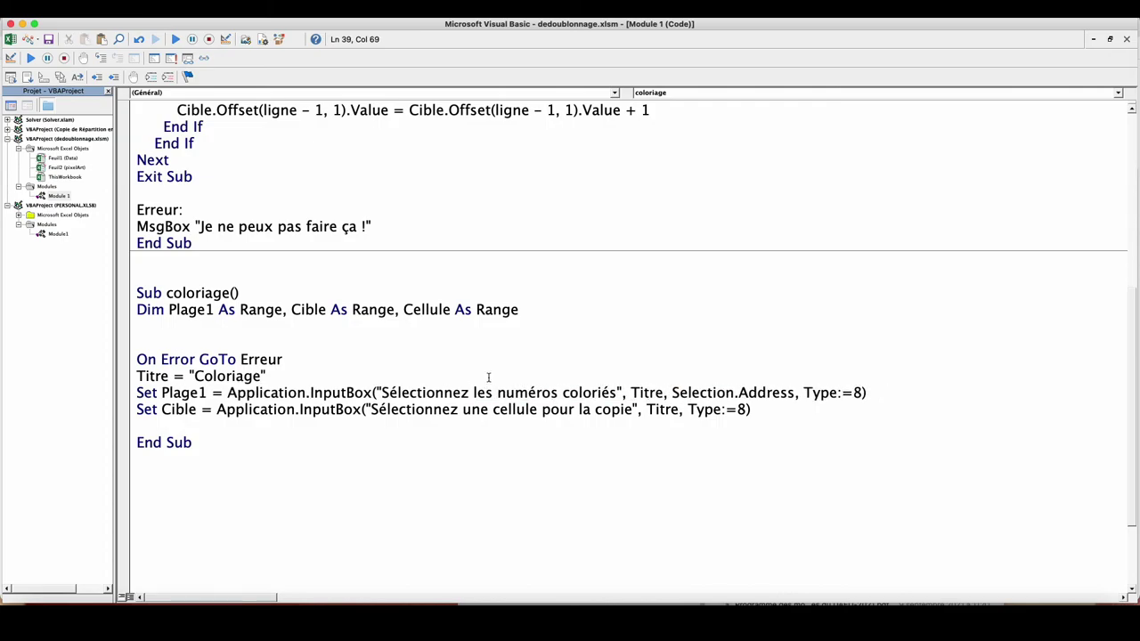
{"action": "double_click", "coordinate": [732, 393]}
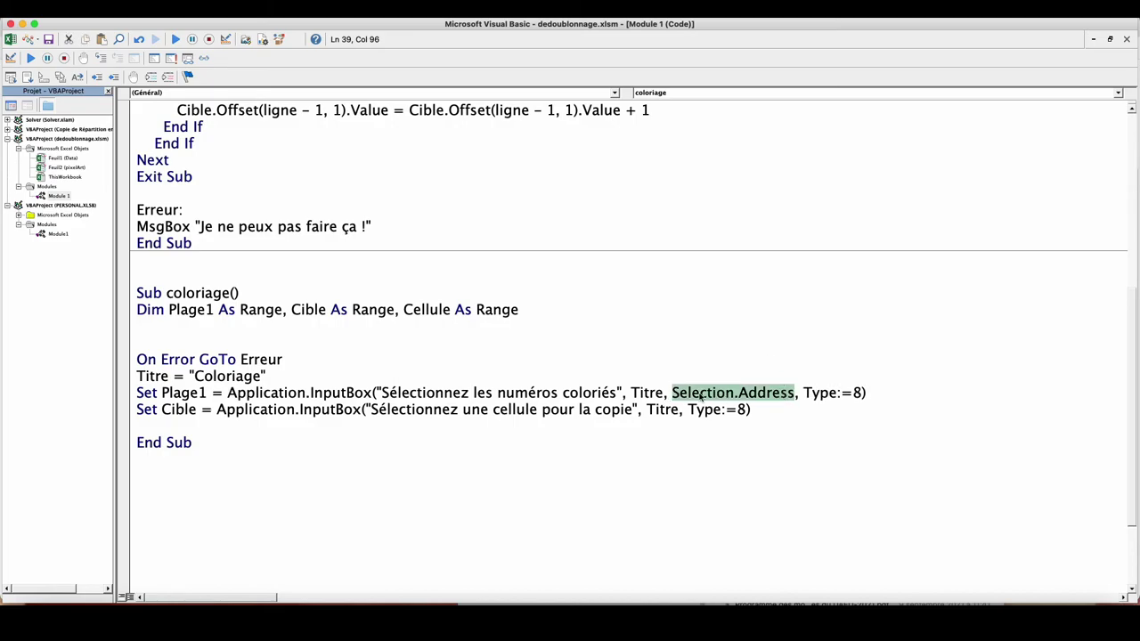
{"action": "double_click", "coordinate": [858, 393]}
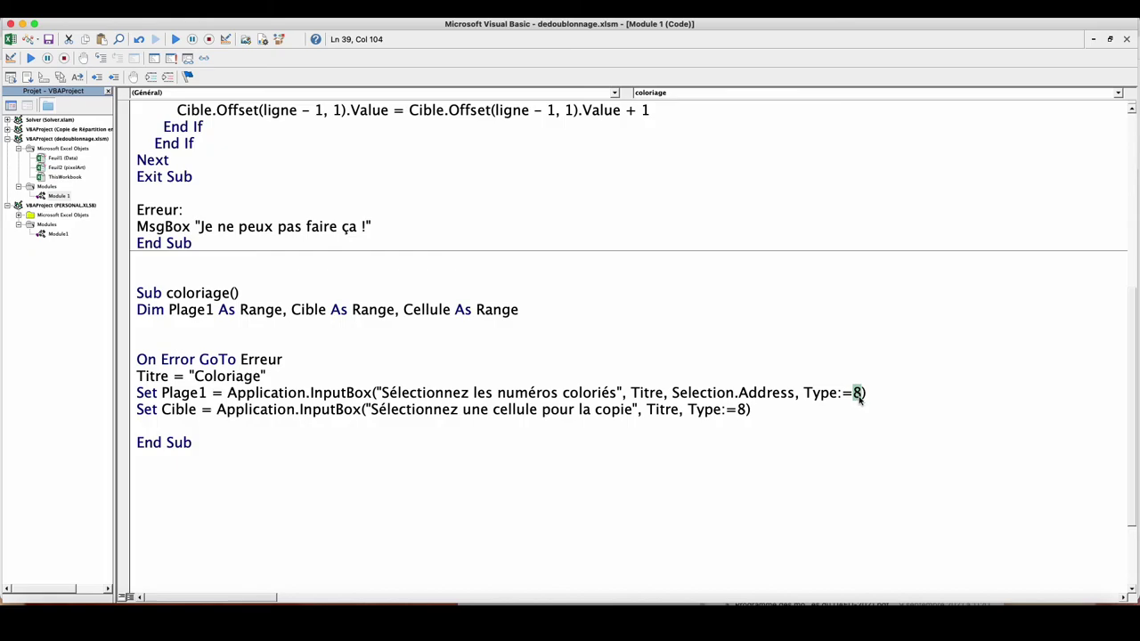
Rename Cible to Plage2 and change its prompt to "la plage à colorier"
{"action": "double_click", "coordinate": [178, 410]}
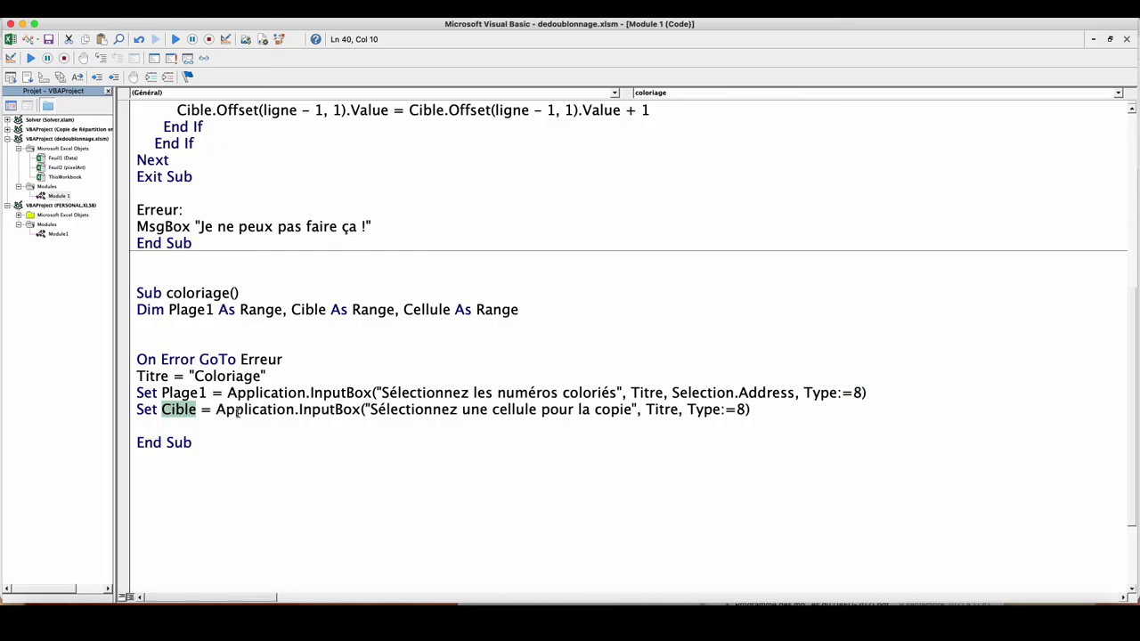
{"action": "type", "text": "Plage2"}
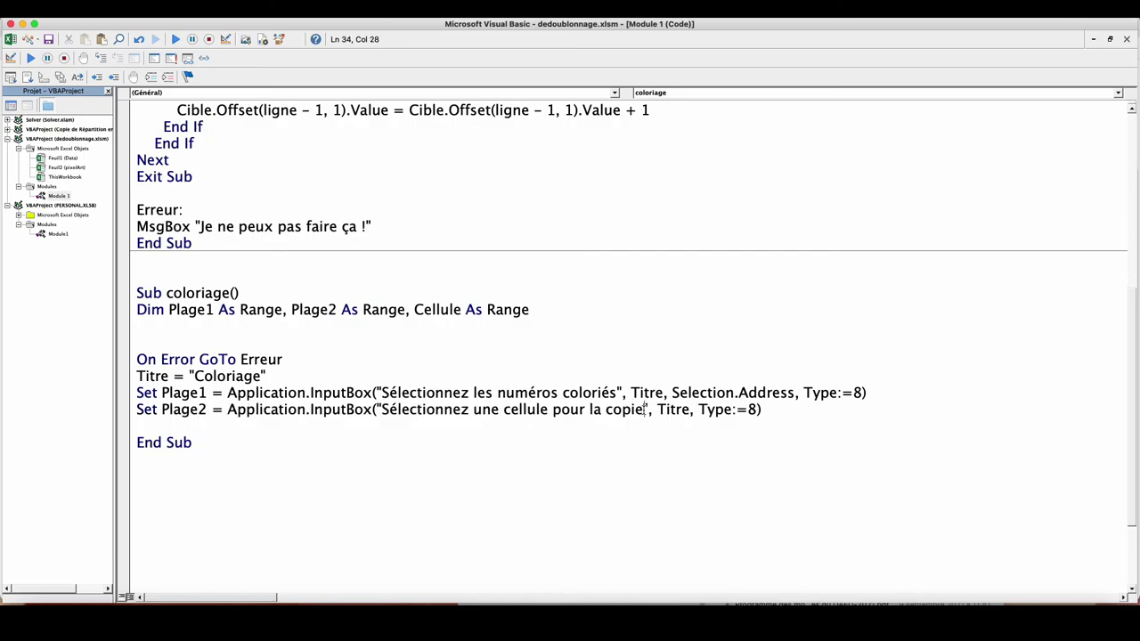
{"action": "left_click_drag", "start_coordinate": [650, 410], "coordinate": [470, 409]}
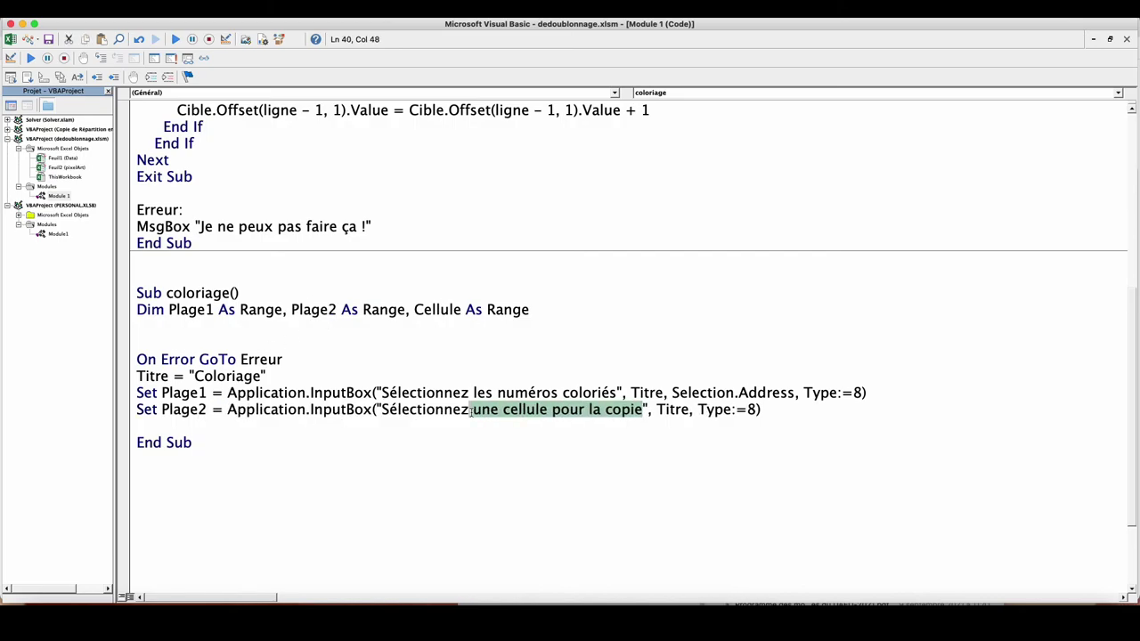
{"action": "type", "text": "la plage à colorier"}
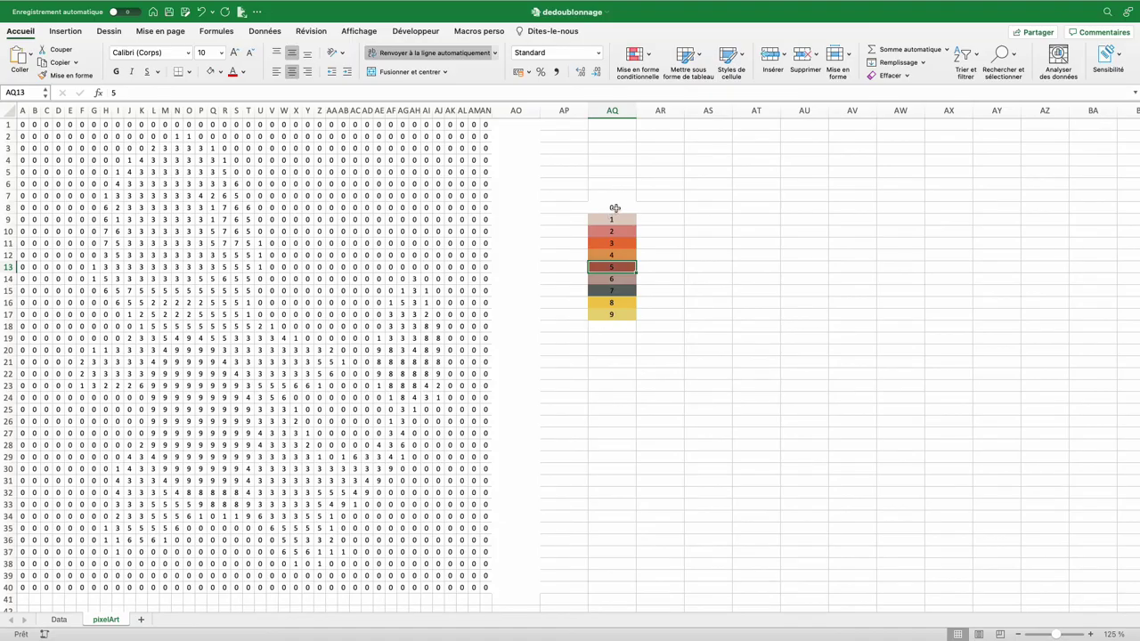
Review the colour legend AQ8:AQ17 and cell AQ9, then return to the VBA editor
{"action": "left_click_drag", "start_coordinate": [614, 208], "coordinate": [619, 313]}
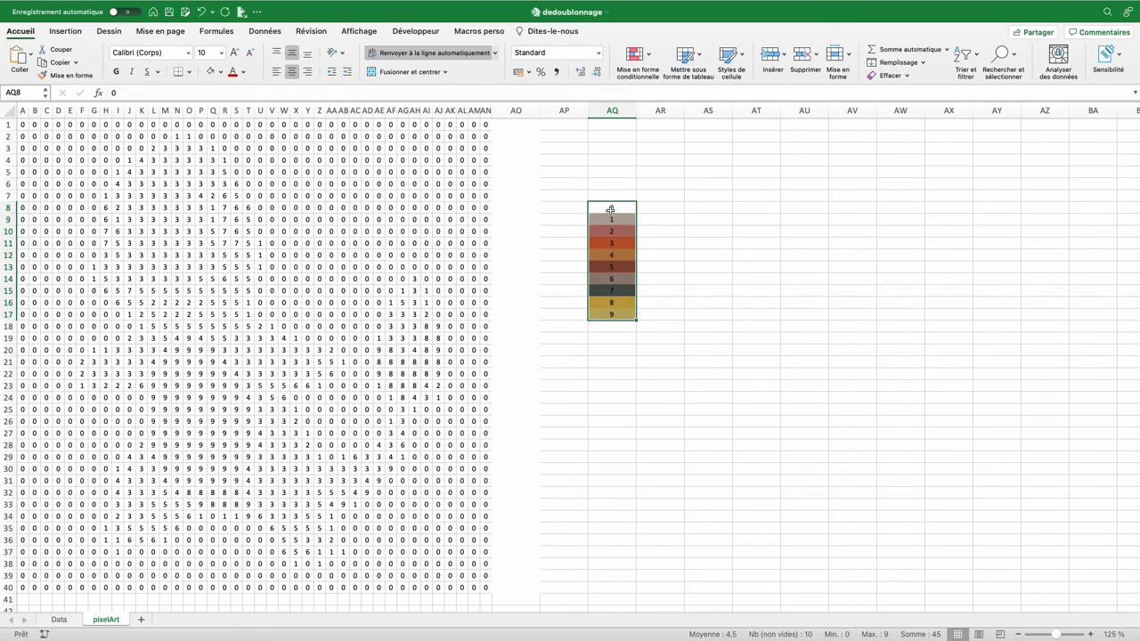
{"action": "left_click", "coordinate": [611, 219]}
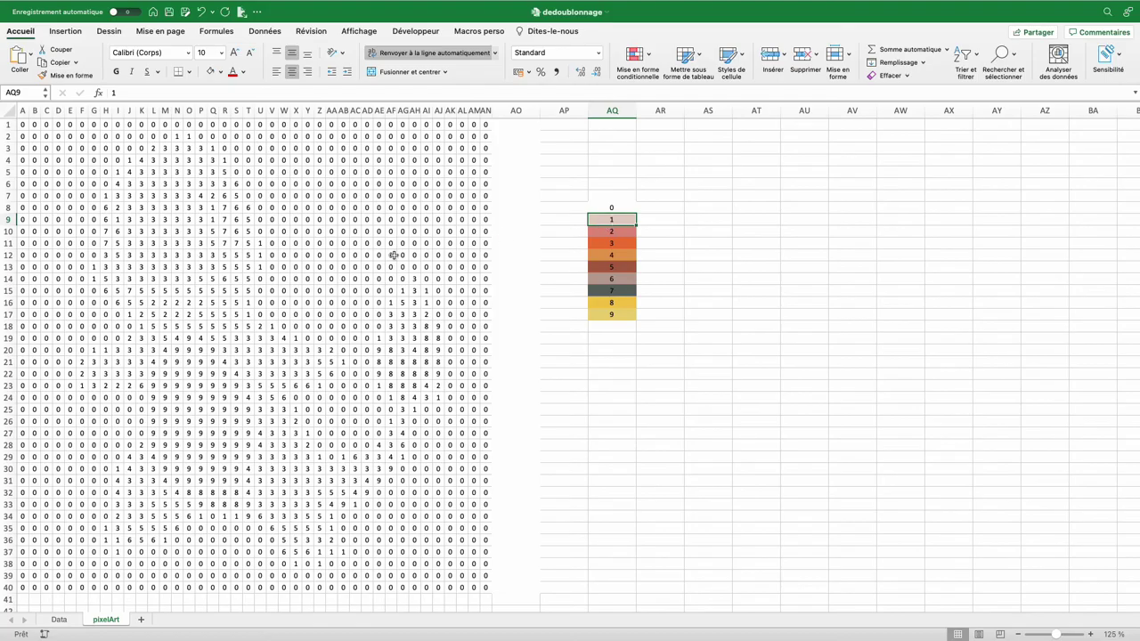
{"action": "key", "text": "alt+F11"}
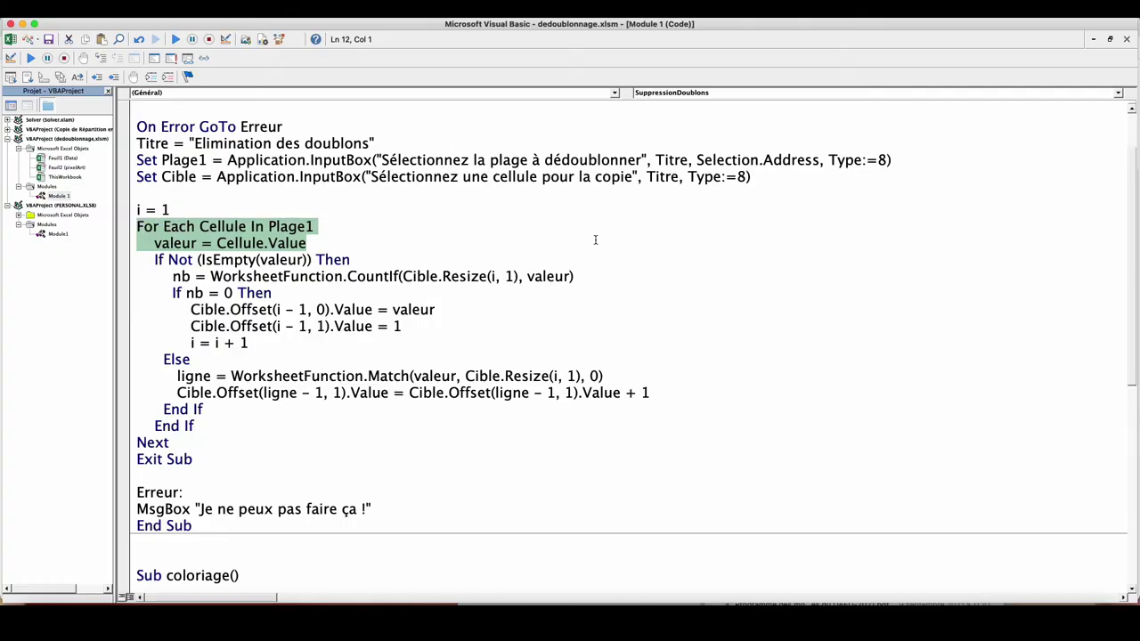
Add a For Each Cellule In Plage1 loop storing valeur and couleur = Cellule.Interior.Color, shown by MsgBox
{"action": "left_click_drag", "start_coordinate": [1134, 350], "coordinate": [1114, 507]}
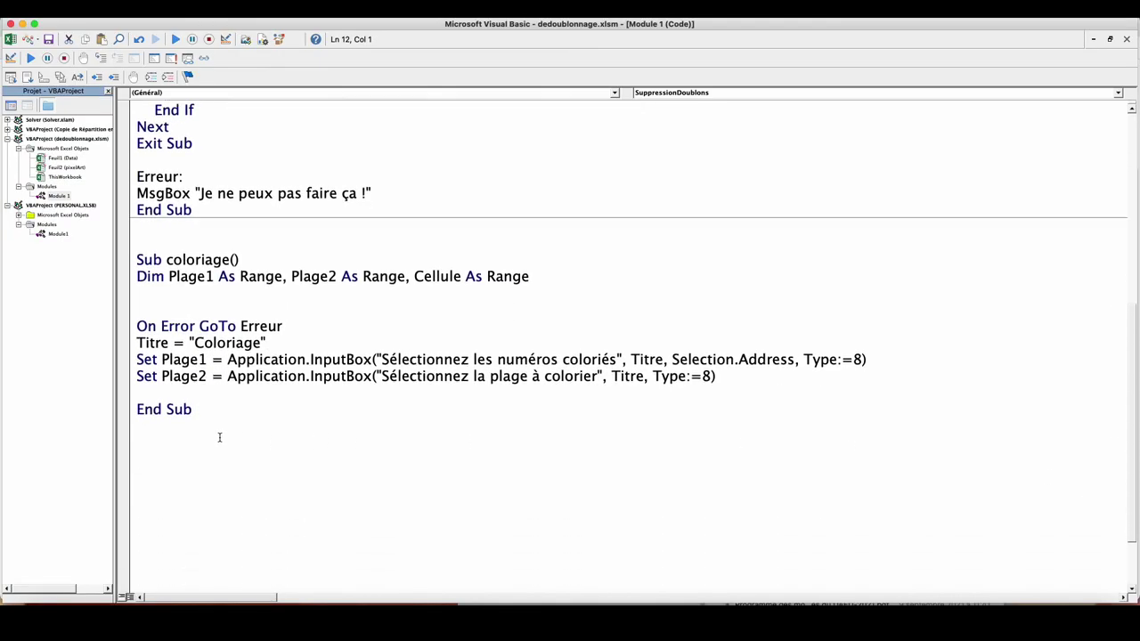
{"action": "left_click", "coordinate": [163, 398]}
{"action": "type", "text": "For Each Cellule In Plage1     valeur = Cellule.Value"}
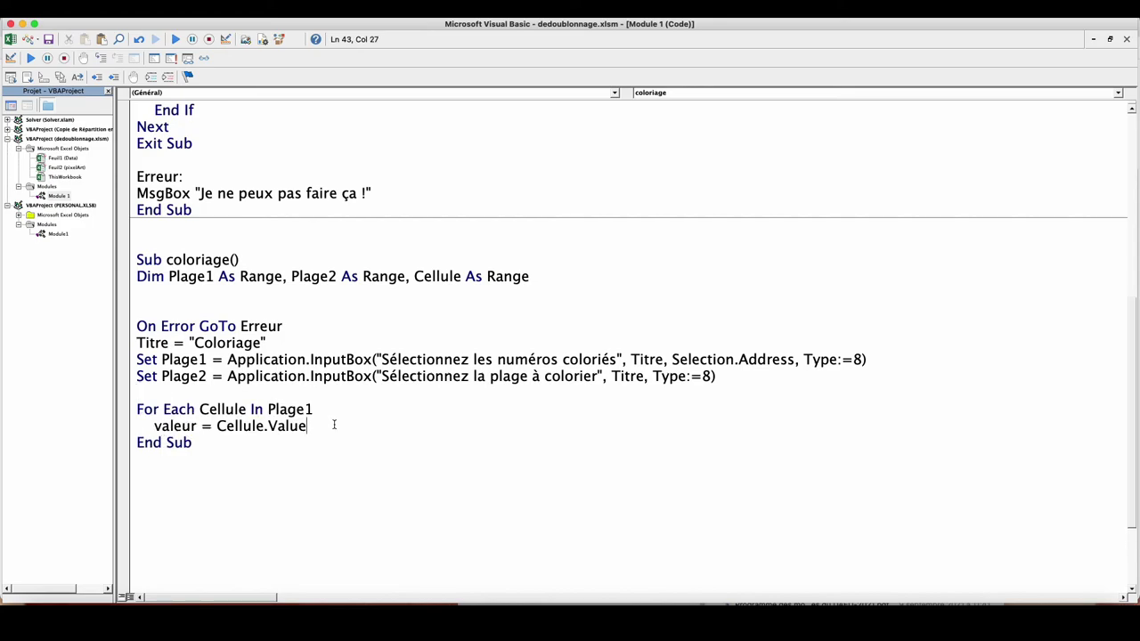
{"action": "key", "text": "Return"}
{"action": "key", "text": "Return"}
{"action": "key", "text": "BackSpace"}
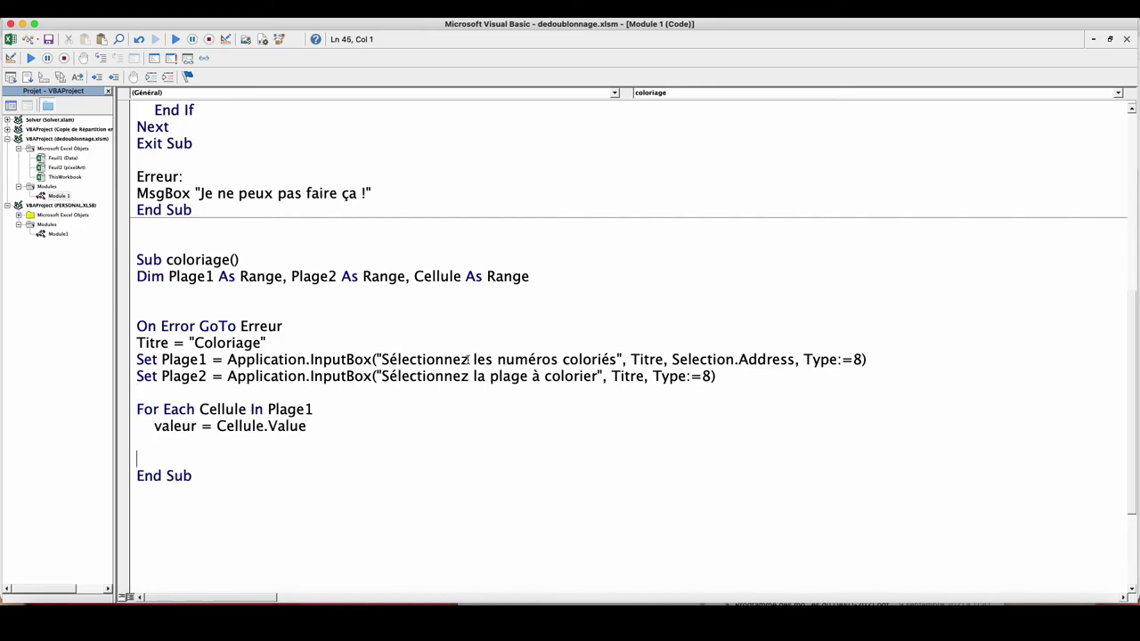
{"action": "type", "text": "next"}
{"action": "left_click", "coordinate": [194, 435]}
{"action": "type", "text": "couleur"}
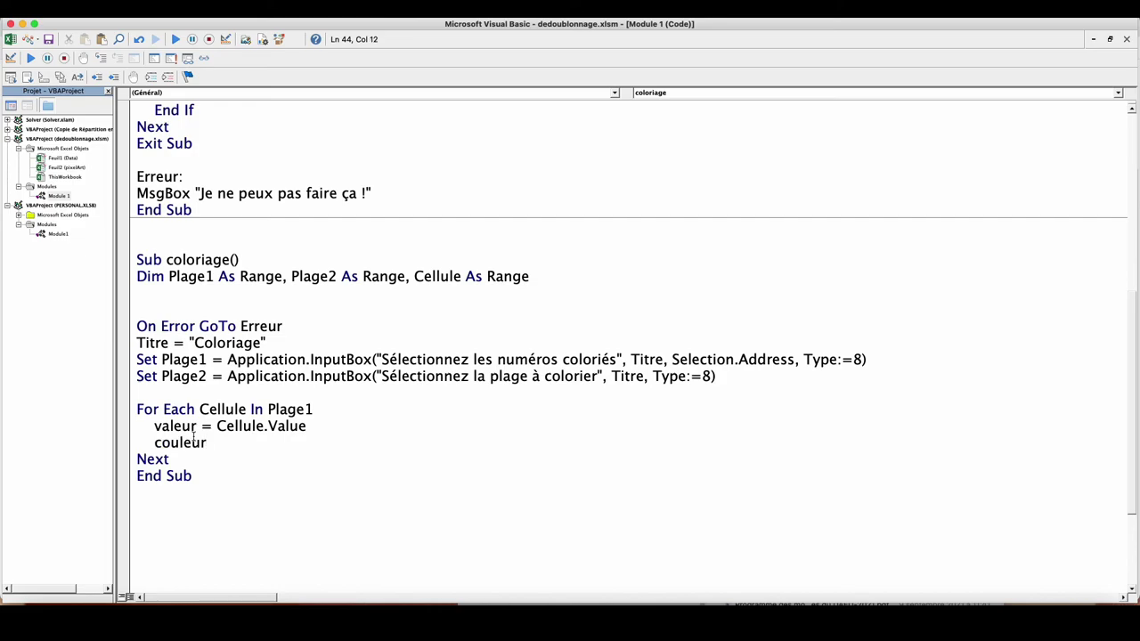
{"action": "type", "text": " = Cell"}
{"action": "type", "text": "ule.Interior"}
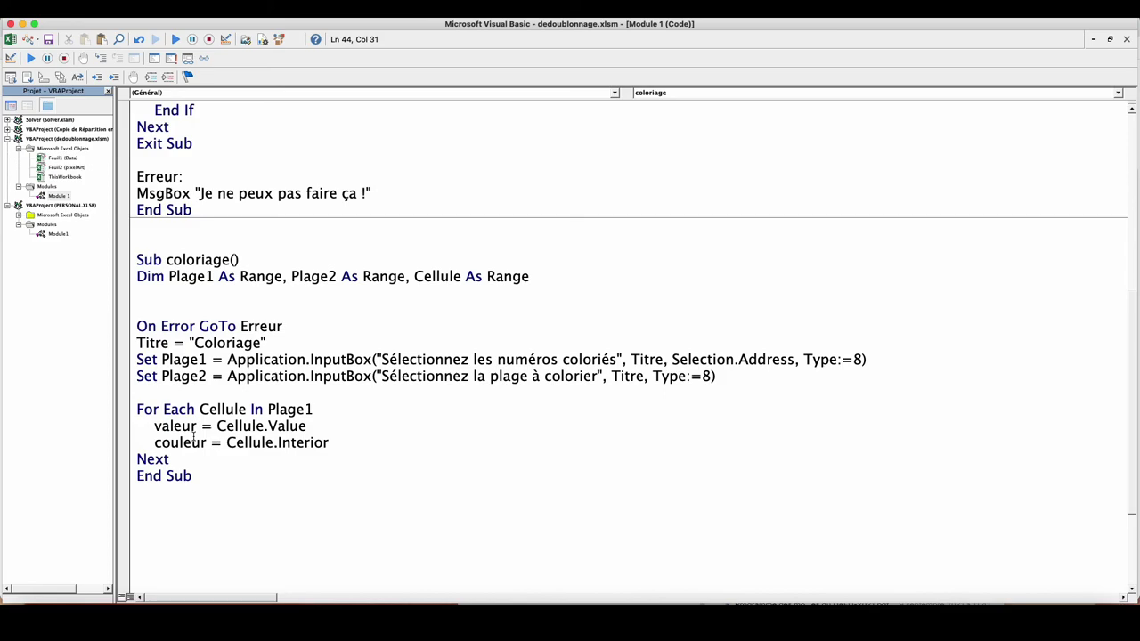
{"action": "type", "text": ".color"}
{"action": "key", "text": "Return"}
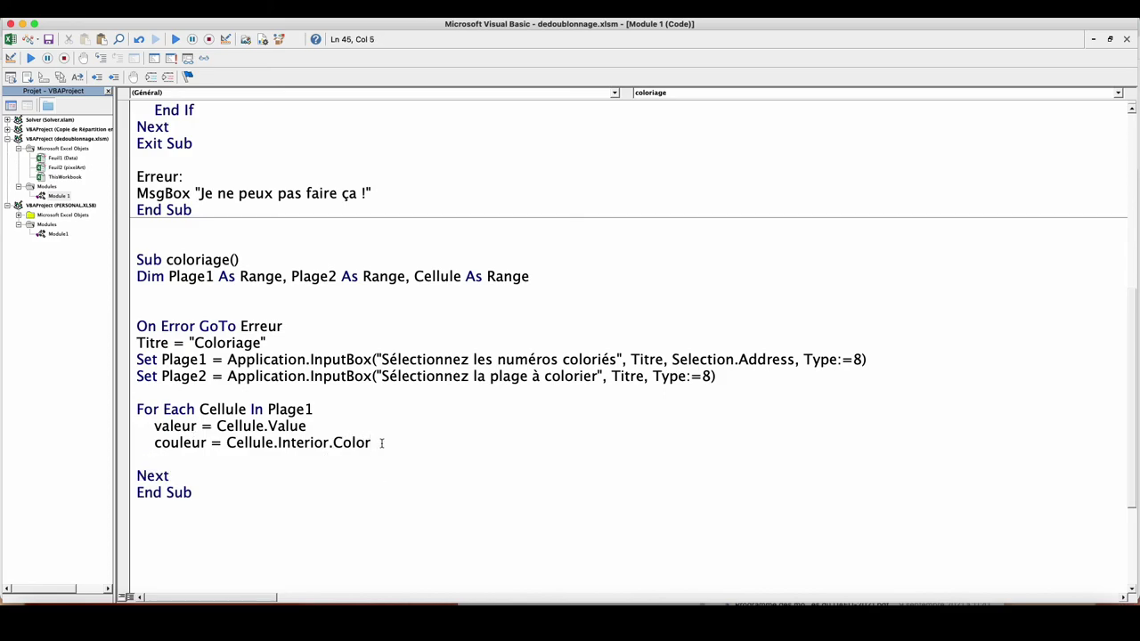
{"action": "type", "text": "m"}
{"action": "type", "text": "ox couleur"}
{"action": "key", "text": "Down"}
{"action": "key", "text": "Return"}
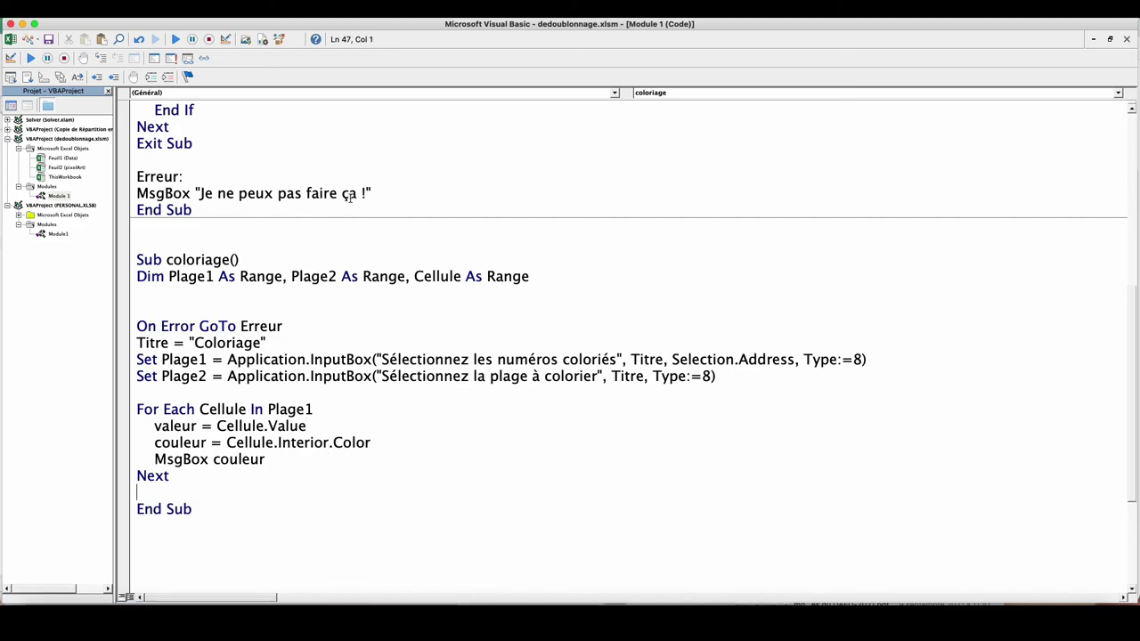
Copy the Exit Sub / Erreur / MsgBox handler from SuppressionDoublons into coloriage after Next
{"action": "left_click_drag", "start_coordinate": [378, 194], "coordinate": [134, 142]}
{"action": "key", "text": "super+c"}
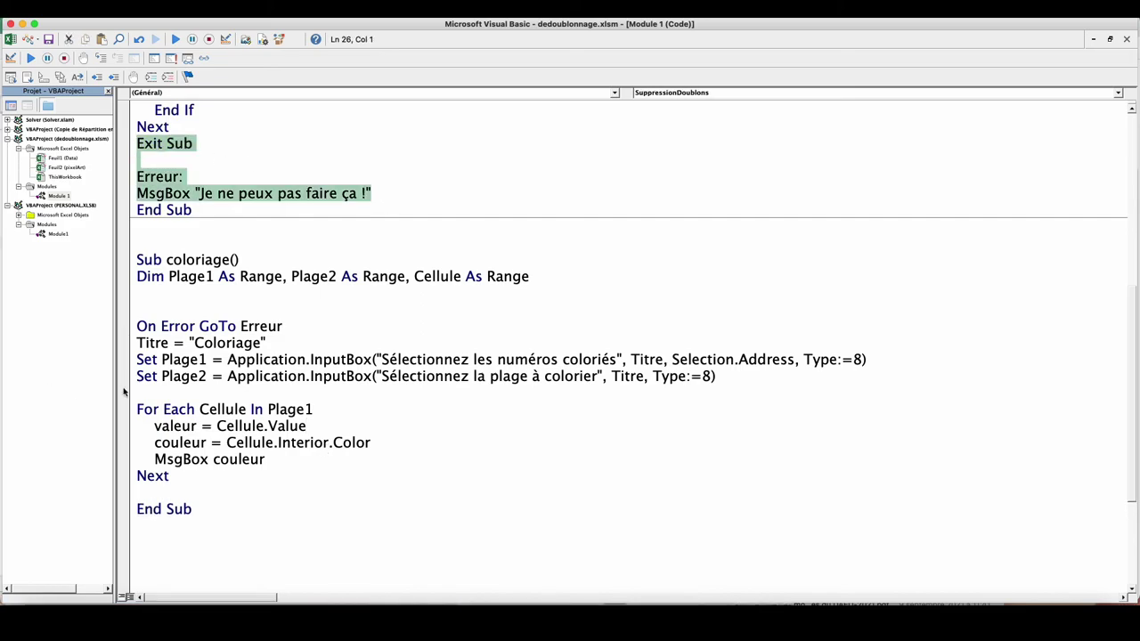
{"action": "left_click", "coordinate": [138, 492]}
{"action": "key", "text": "super+v"}
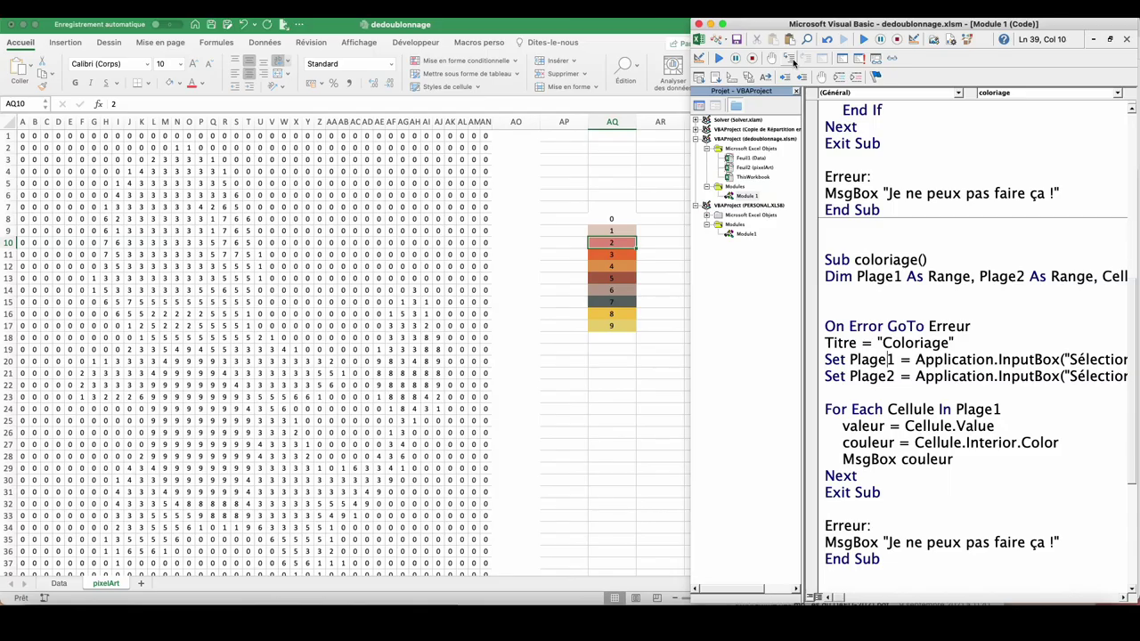
Step through coloriage and choose legend cell AQ12 as the coloured numbers
{"action": "left_click", "coordinate": [794, 61]}
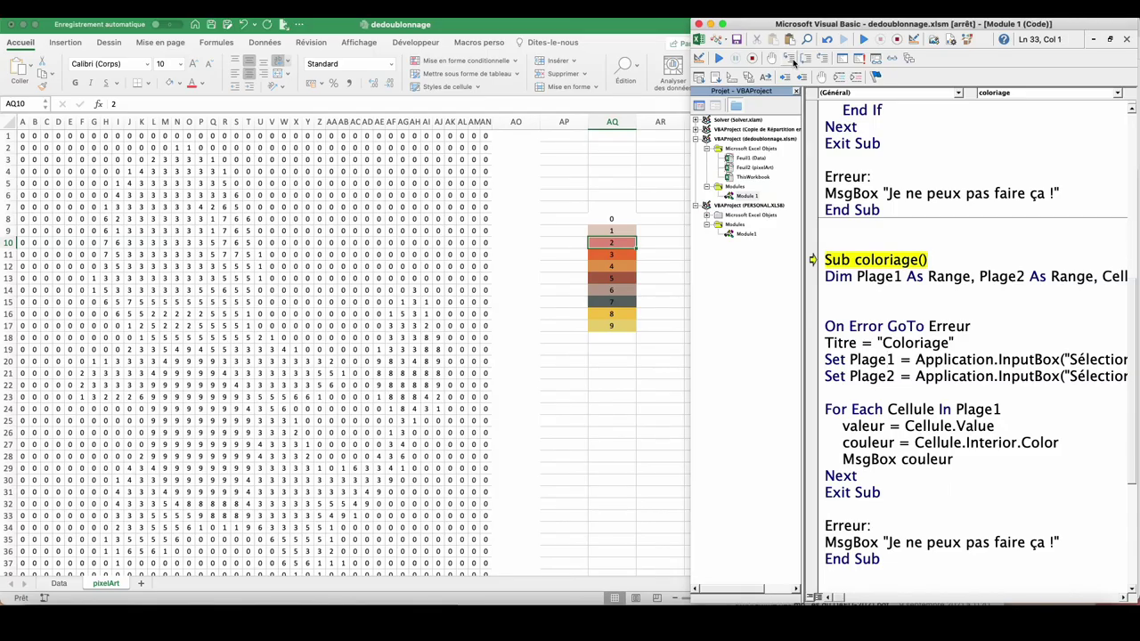
{"action": "left_click", "coordinate": [794, 60]}
{"action": "left_click", "coordinate": [794, 60]}
{"action": "left_click", "coordinate": [794, 61]}
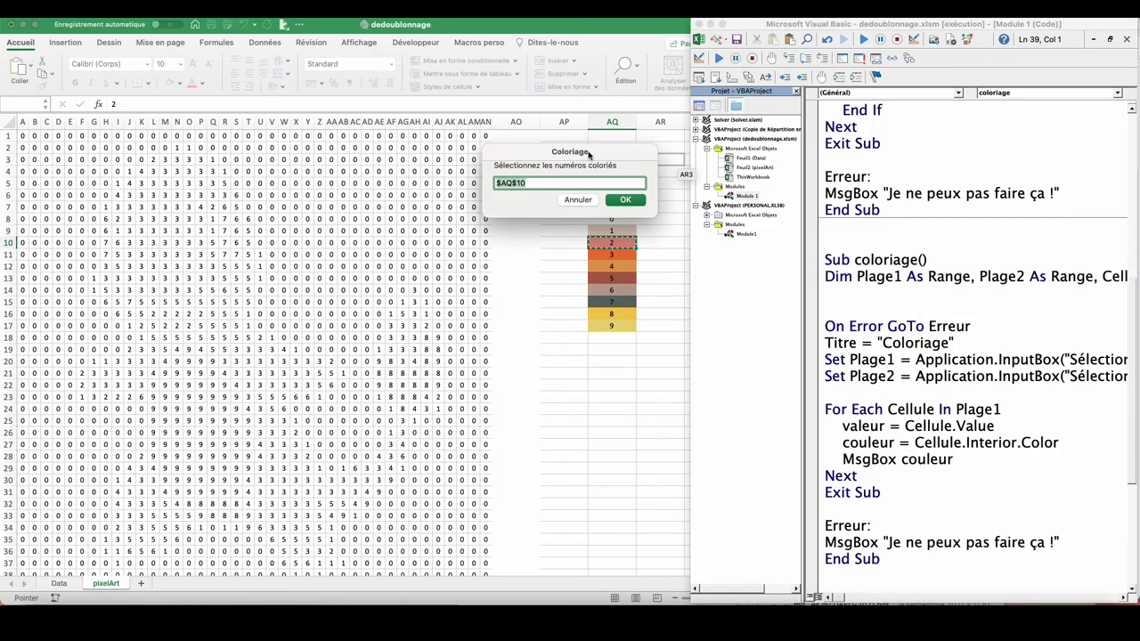
{"action": "left_click_drag", "start_coordinate": [594, 155], "coordinate": [488, 171]}
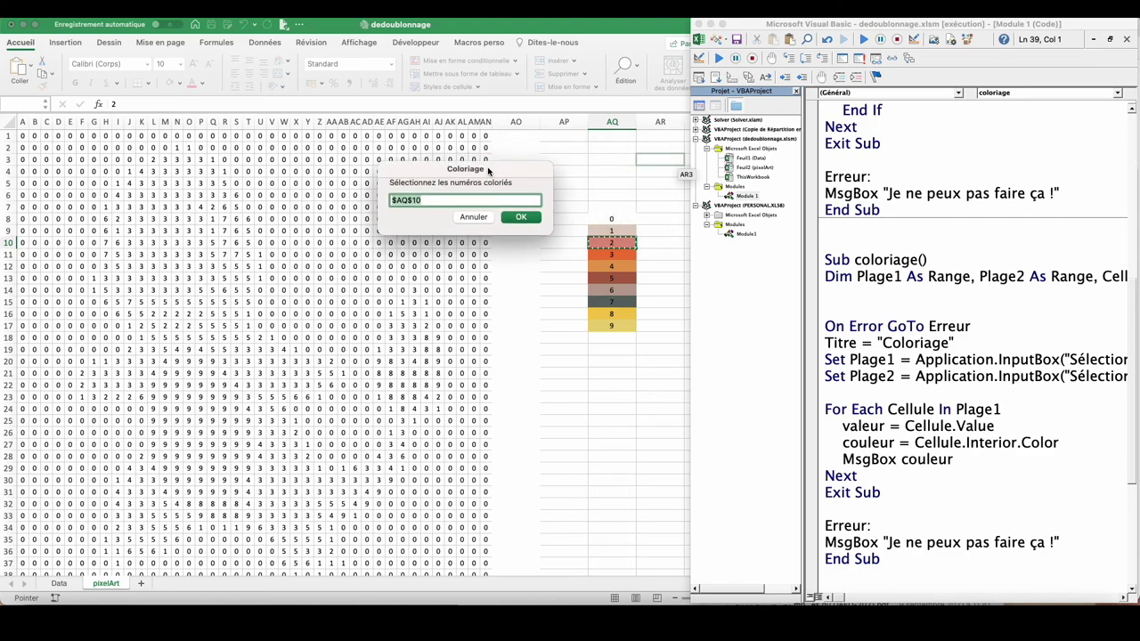
{"action": "left_click_drag", "start_coordinate": [617, 267], "coordinate": [619, 293]}
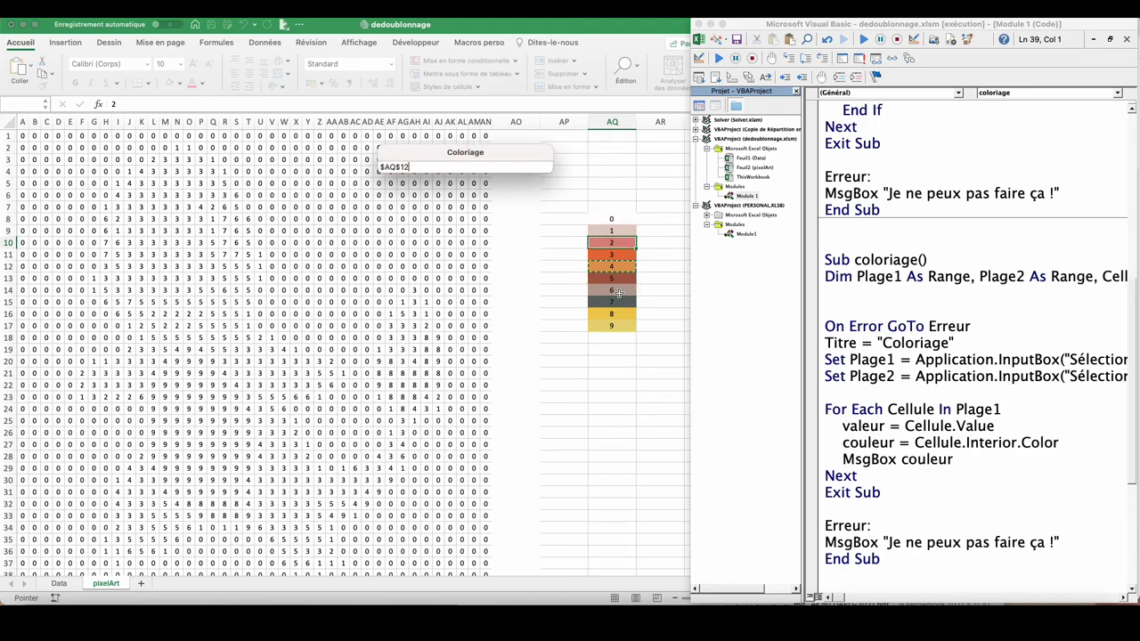
{"action": "left_click", "coordinate": [534, 224]}
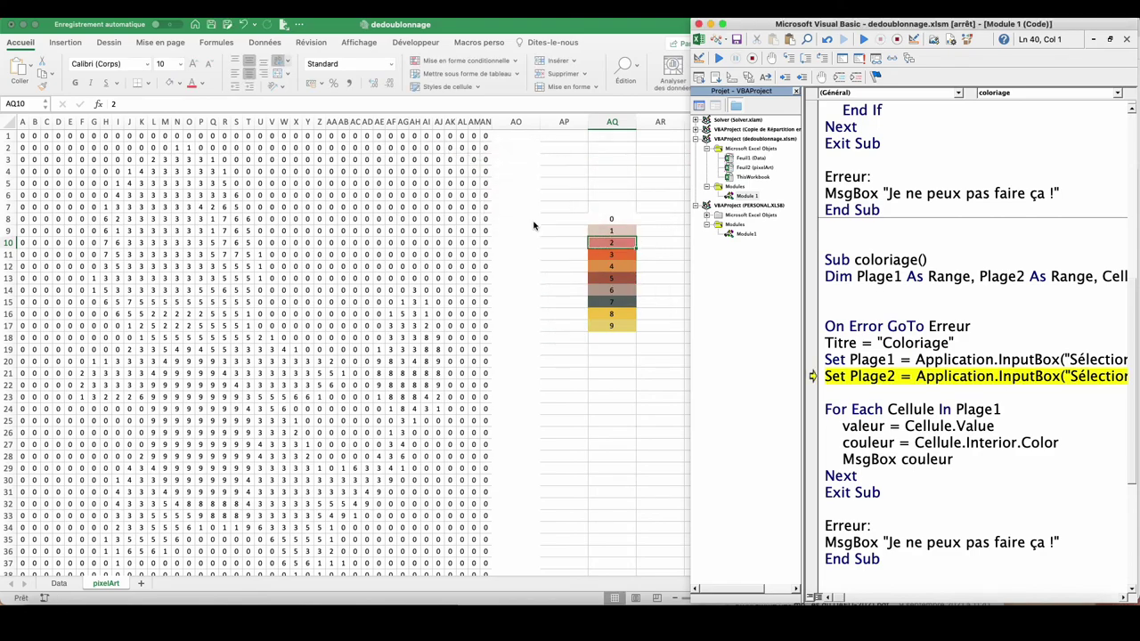
{"action": "key", "text": "F8"}
Choose AE8:AJ16 as the range to colour and read the colour value 5414374
{"action": "left_click_drag", "start_coordinate": [378, 219], "coordinate": [438, 313]}
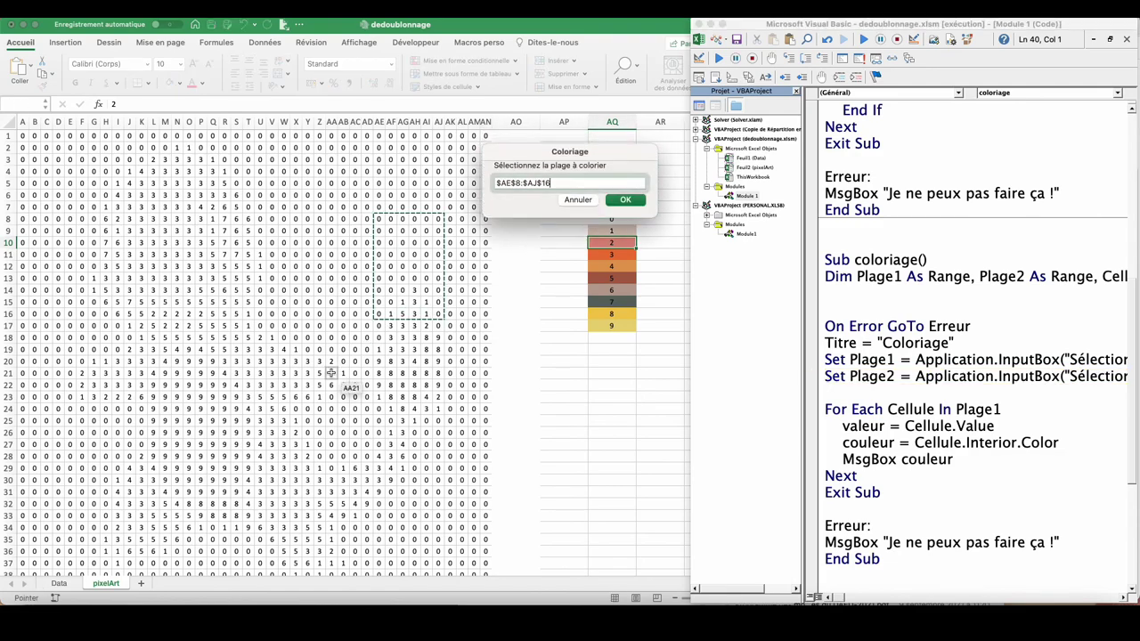
{"action": "left_click", "coordinate": [628, 199]}
{"action": "key", "text": "F8"}
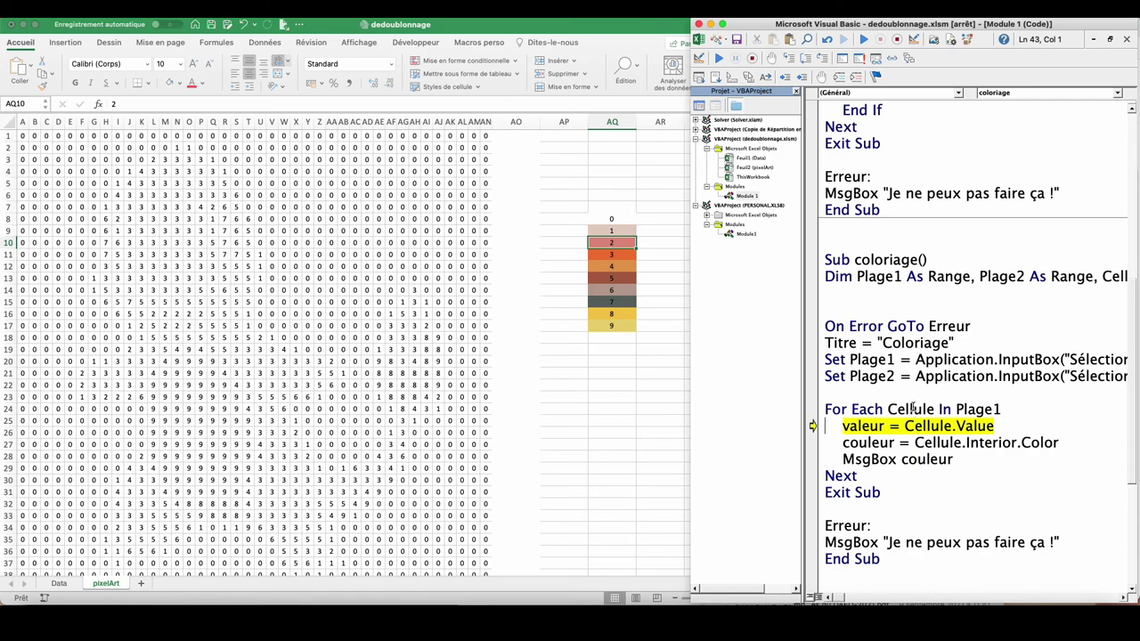
{"action": "left_click", "coordinate": [618, 266]}
{"action": "left_click_drag", "start_coordinate": [615, 267], "coordinate": [614, 289]}
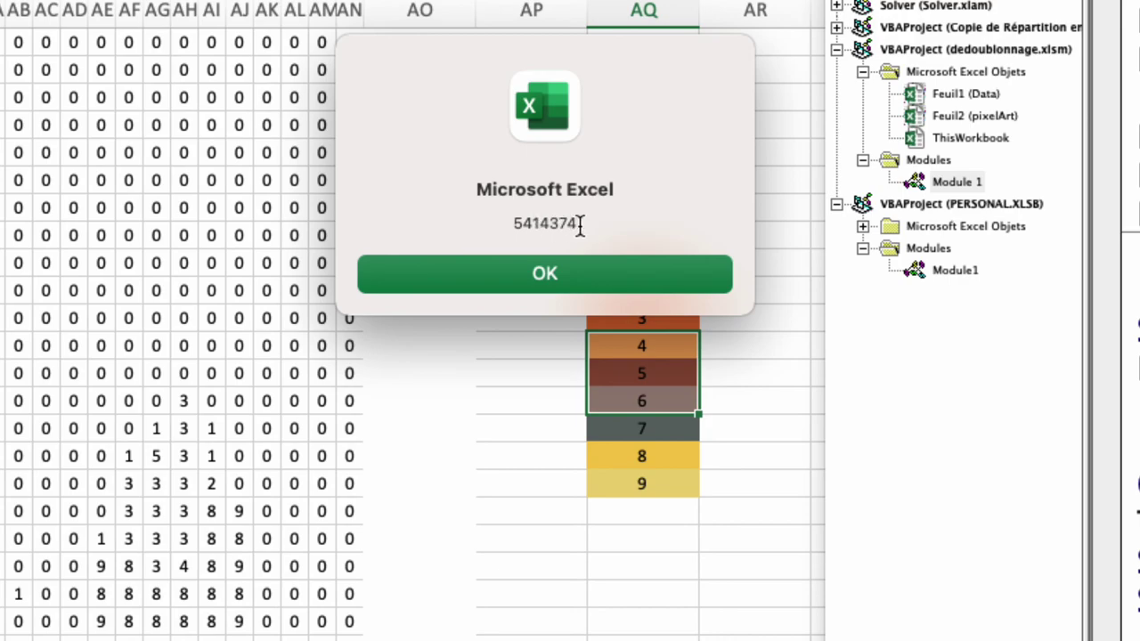
{"action": "left_click", "coordinate": [562, 266]}
Add an inner For Each Cellule2 In Plage2 … Next loop
{"action": "type", "text": "f"}
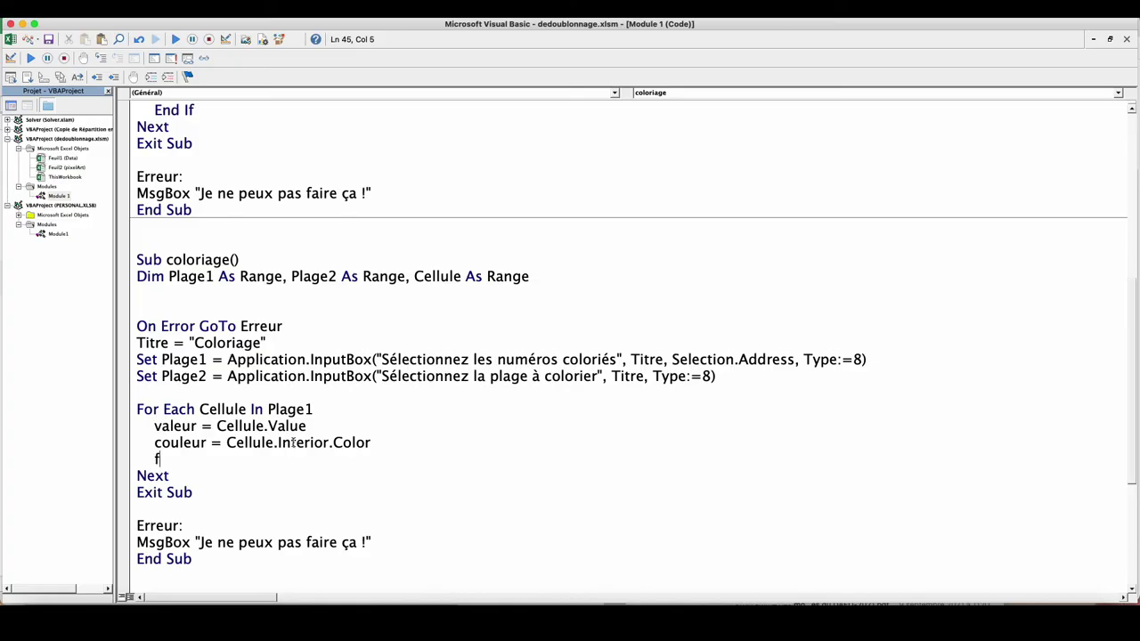
{"action": "type", "text": "or each Cellule2 "}
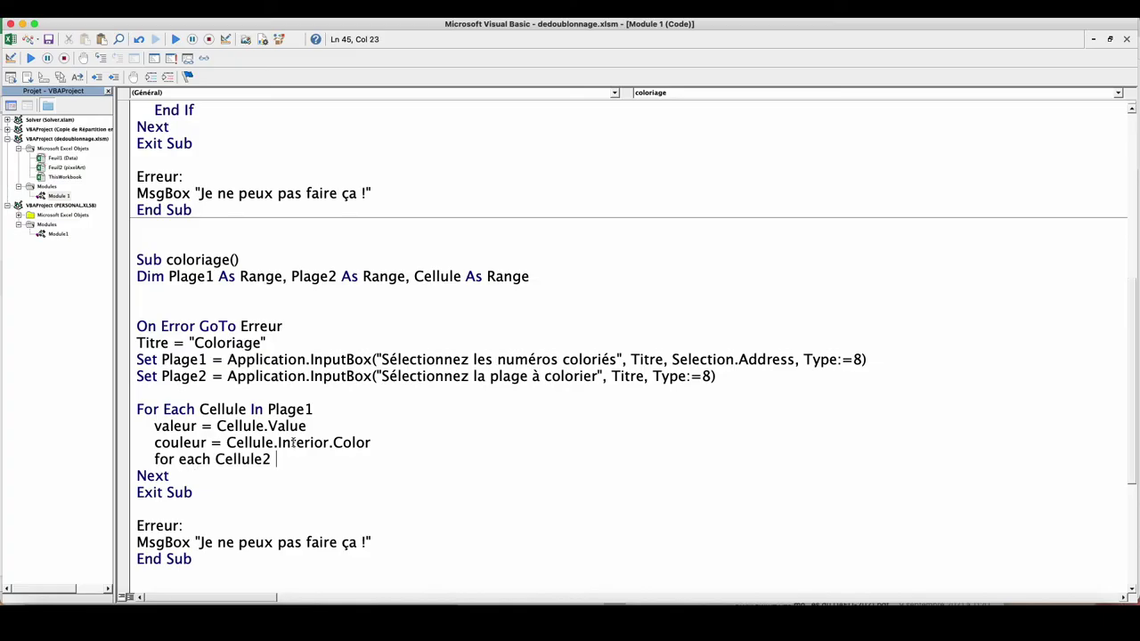
{"action": "type", "text": "in Plage2"}
{"action": "left_click", "coordinate": [230, 411]}
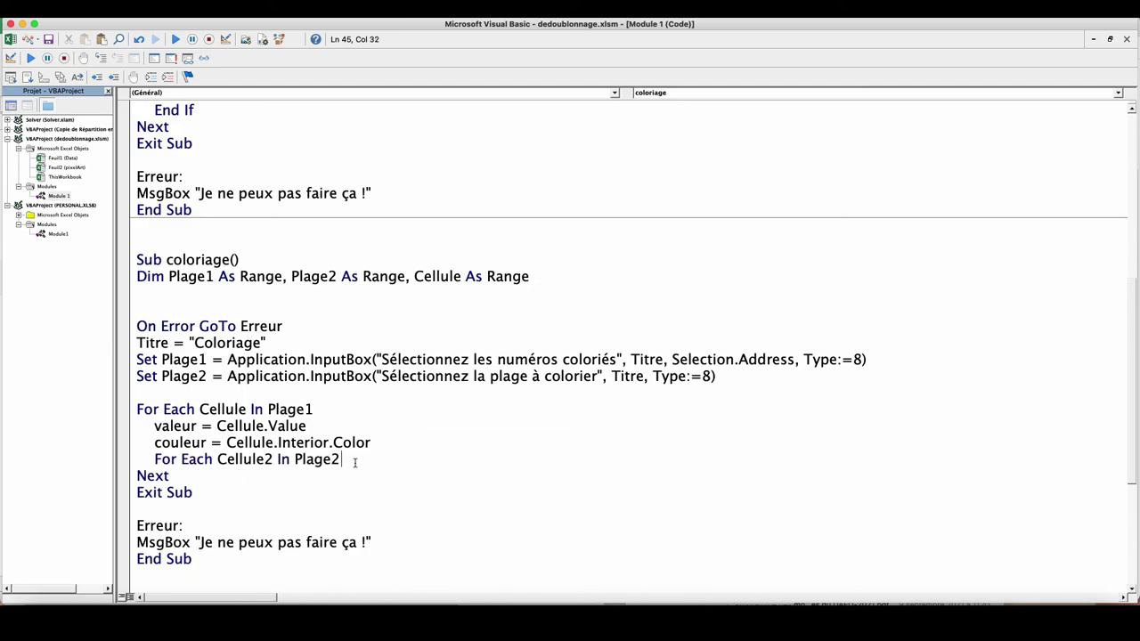
{"action": "key", "text": "Return"}
{"action": "type", "text": "Next"}
{"action": "key", "text": "Up"}
{"action": "key", "text": "Return"}
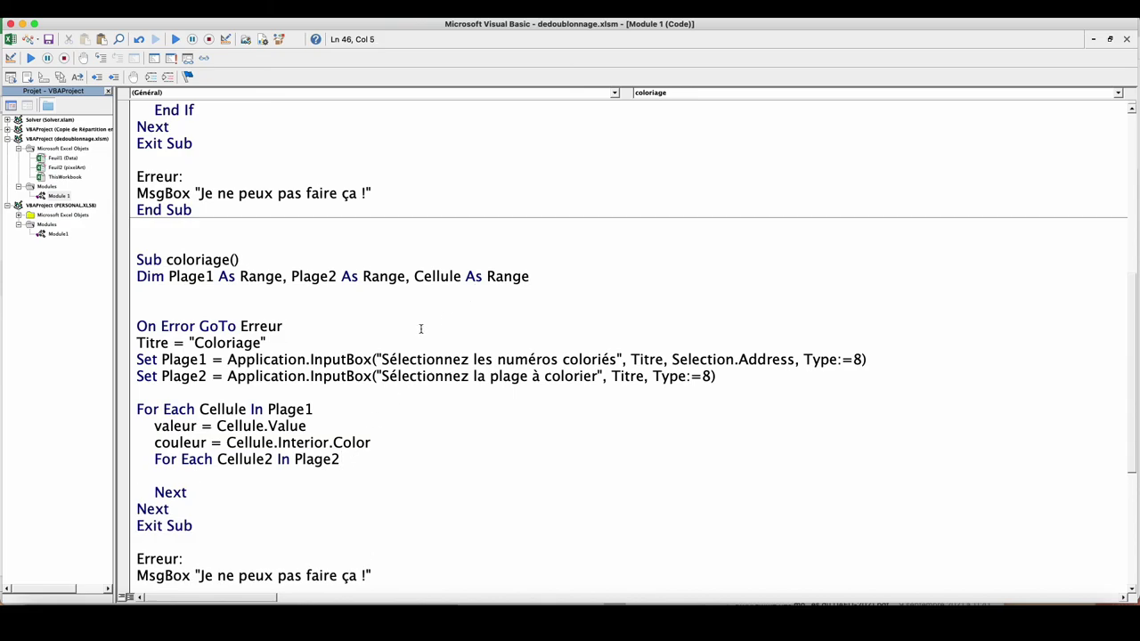
Declare Cellule2 As Range in the Dim line
{"action": "left_click", "coordinate": [573, 277]}
{"action": "type", "text": ", cellule"}
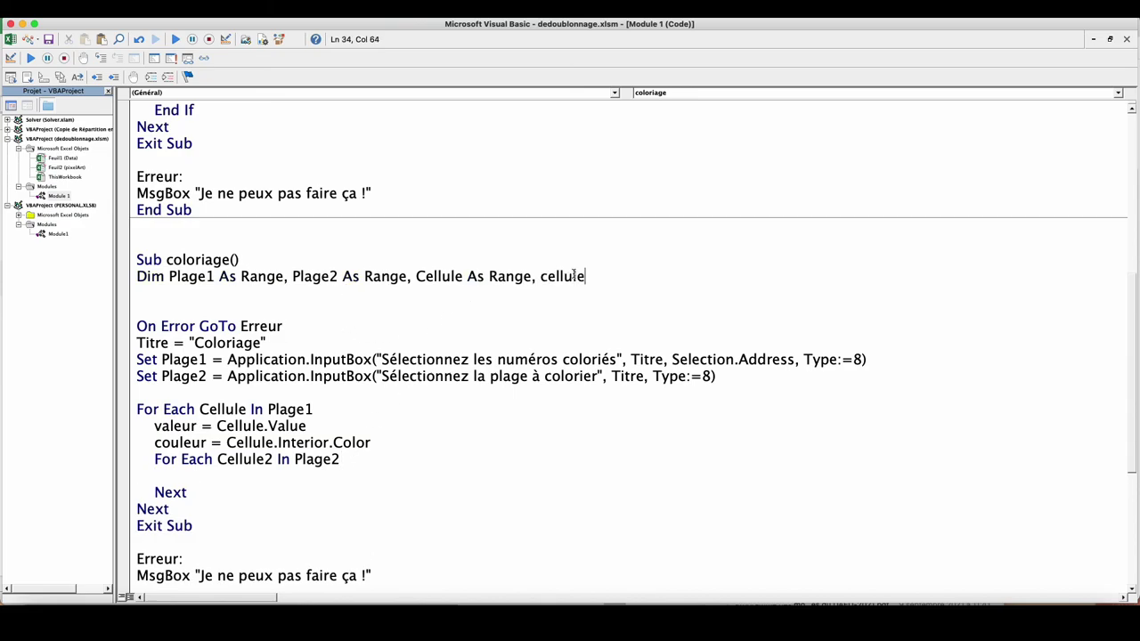
{"action": "type", "text": "2 as range"}
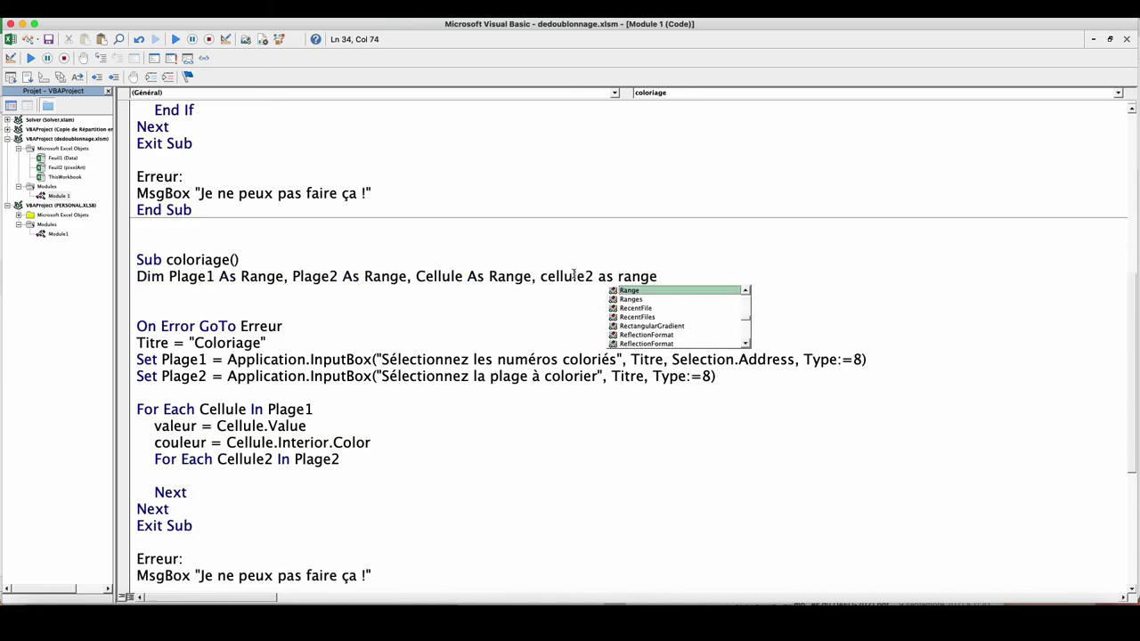
{"action": "left_click", "coordinate": [551, 326]}
Inside the loop, add If Cellule2.Value = valeur Then Cellule2.Interior.Color = couleur End If
{"action": "left_click", "coordinate": [203, 475]}
{"action": "type", "text": "if Cellule2.Value ="}
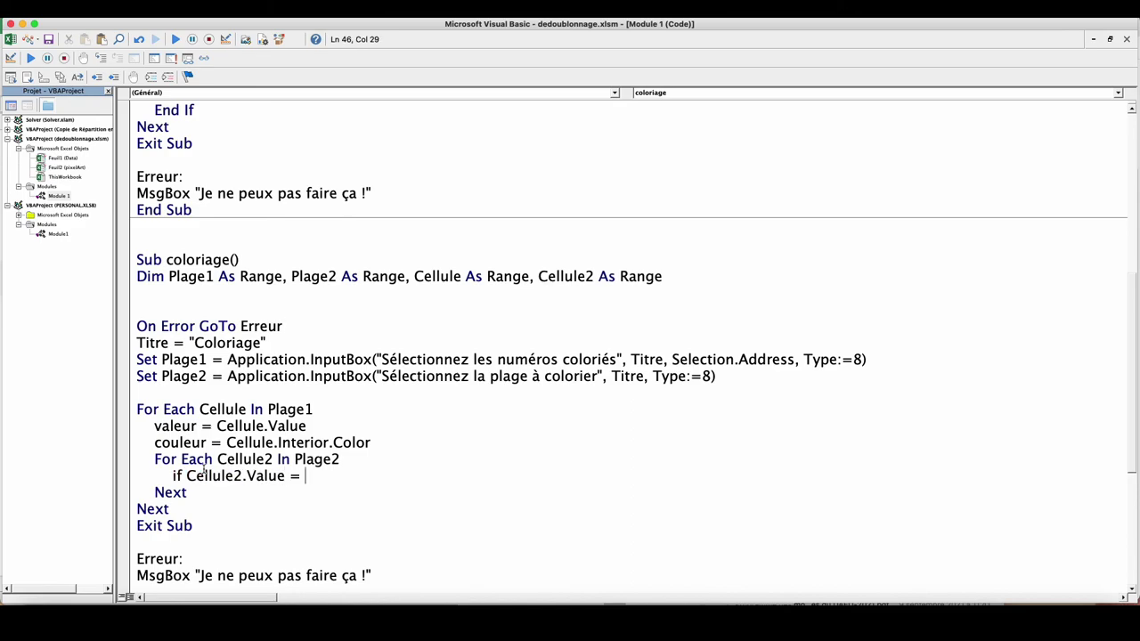
{"action": "type", "text": " ale"}
{"action": "type", "text": "hen"}
{"action": "key", "text": "Return"}
{"action": "type", "text": "End If"}
{"action": "left_click", "coordinate": [421, 476]}
{"action": "key", "text": "Return"}
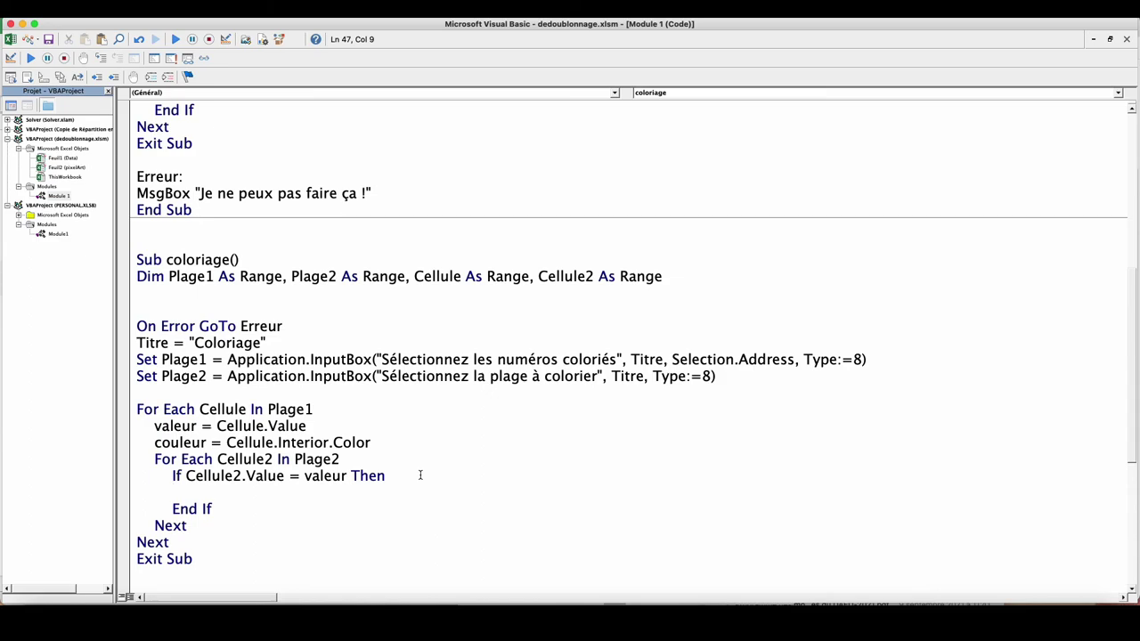
{"action": "type", "text": "Cellule"}
{"action": "type", "text": "2.interior.c"}
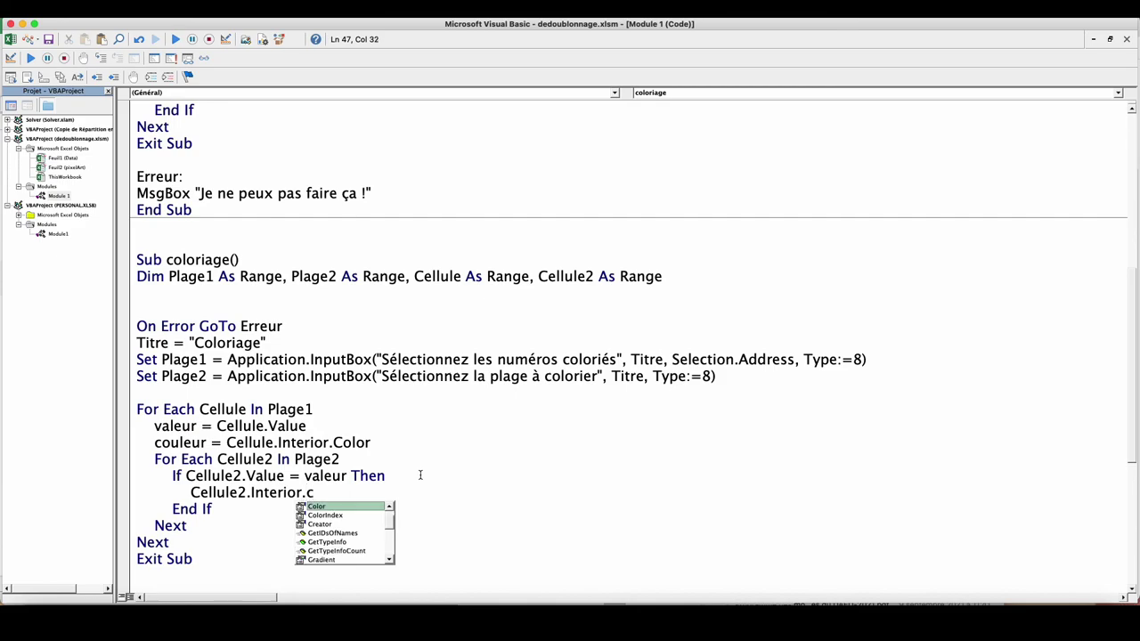
{"action": "type", "text": "olor ="}
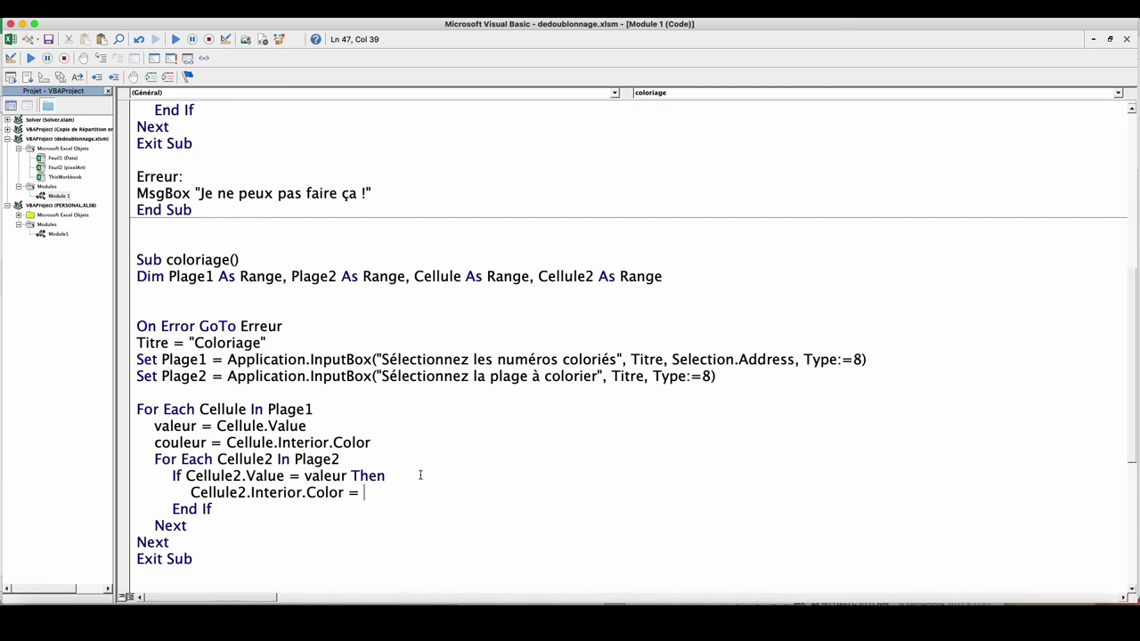
{"action": "type", "text": "couleur"}
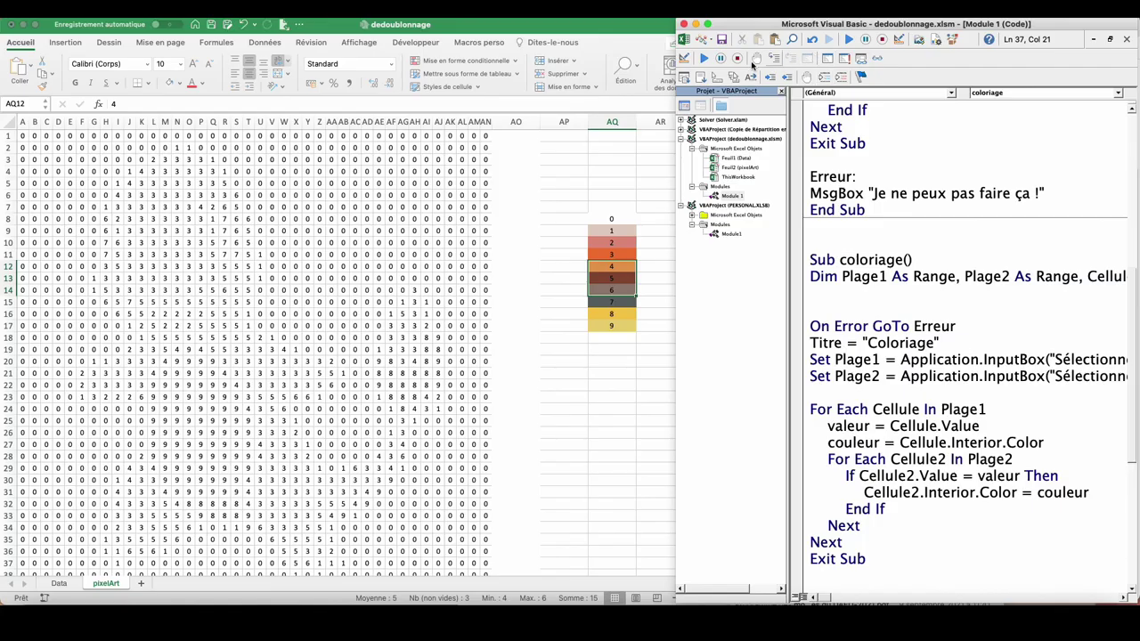
Run coloriage with legend AQ8:AQ17 and grid A1:AN40 to colour the pixel art
{"action": "left_click", "coordinate": [704, 59]}
{"action": "left_click_drag", "start_coordinate": [611, 220], "coordinate": [618, 330]}
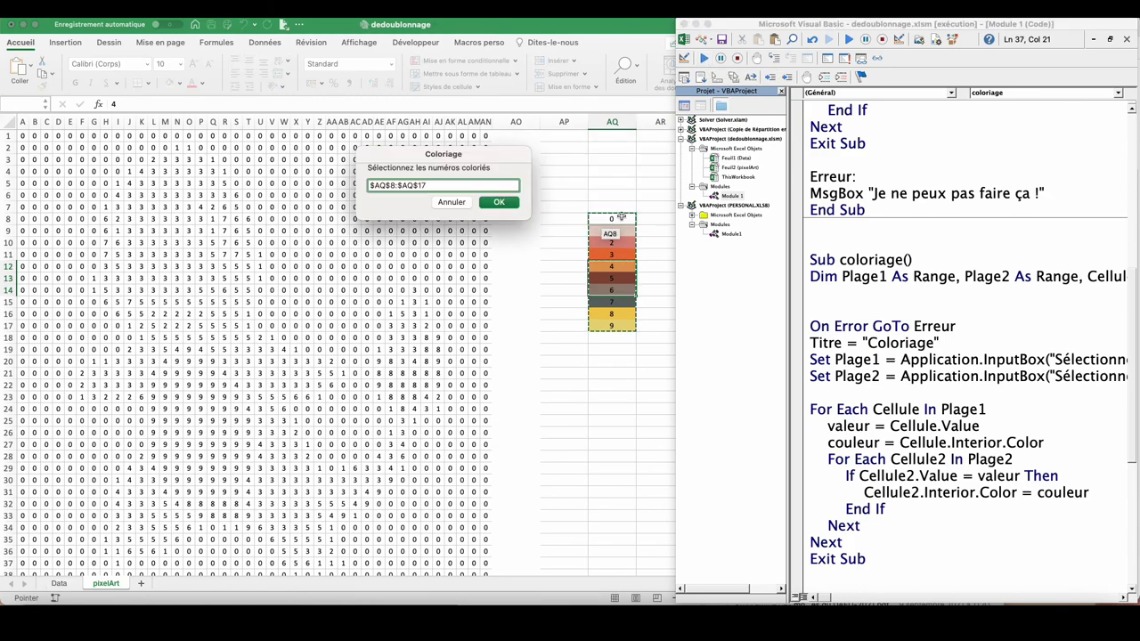
{"action": "left_click", "coordinate": [500, 203]}
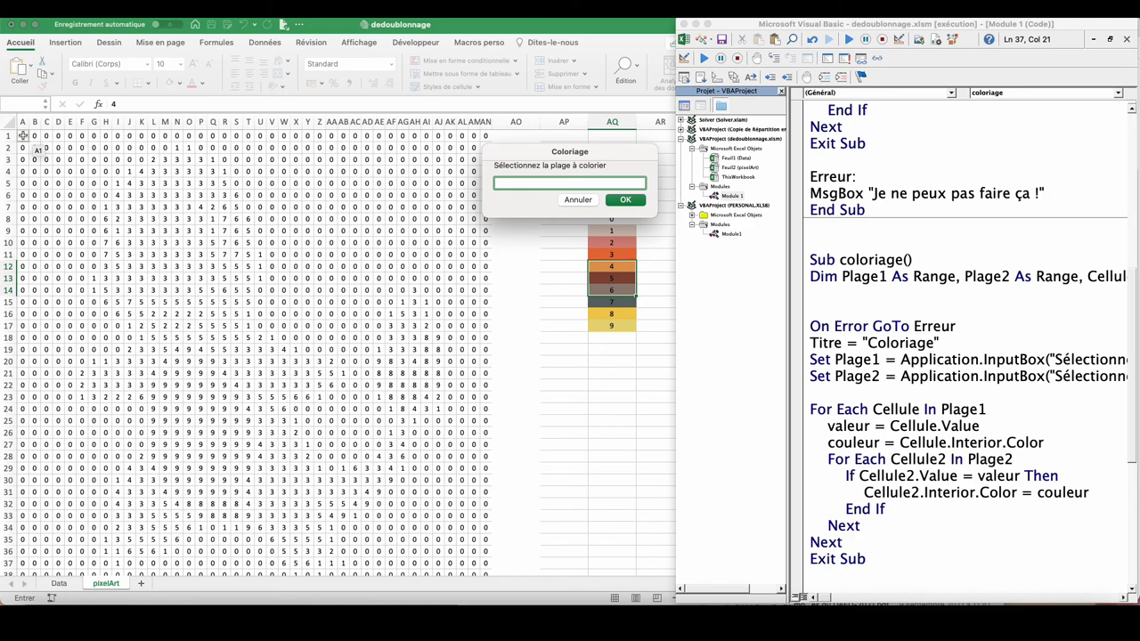
{"action": "mouse_move", "coordinate": [23, 135]}
{"action": "left_mouse_down"}
{"action": "mouse_move", "coordinate": [479, 429]}
{"action": "mouse_move", "coordinate": [485, 548]}
{"action": "left_mouse_up"}
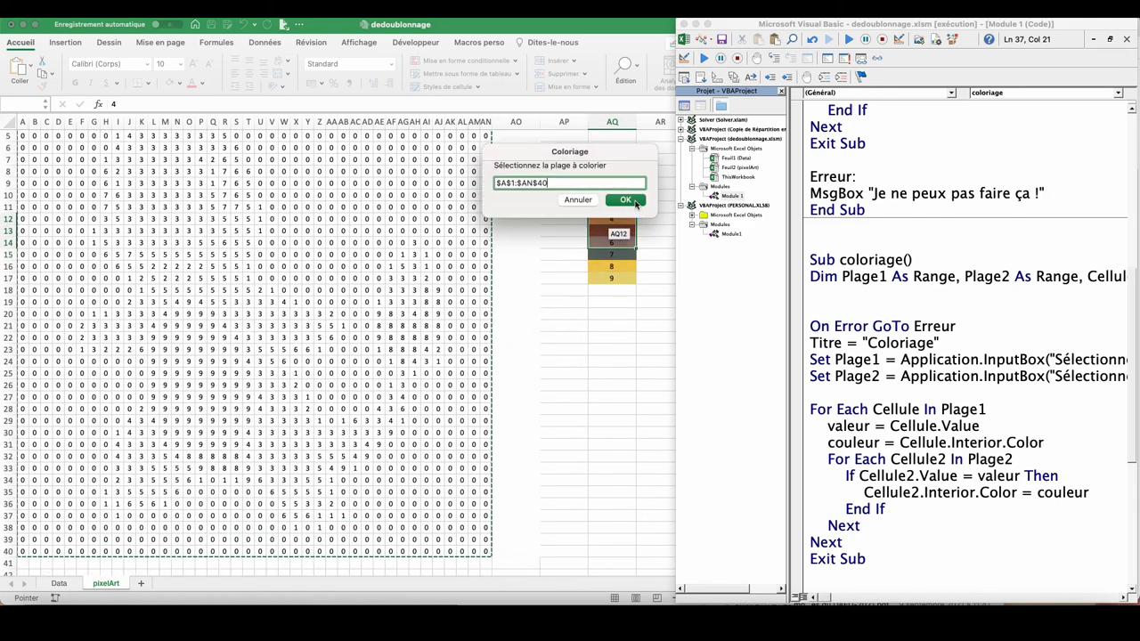
{"action": "left_click", "coordinate": [635, 204]}
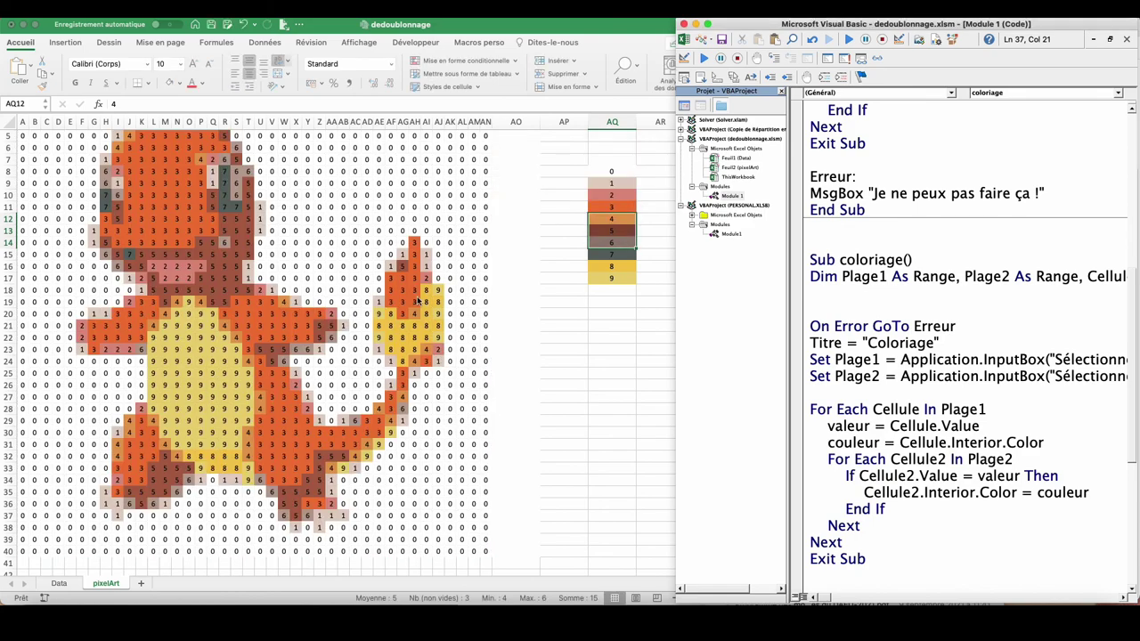